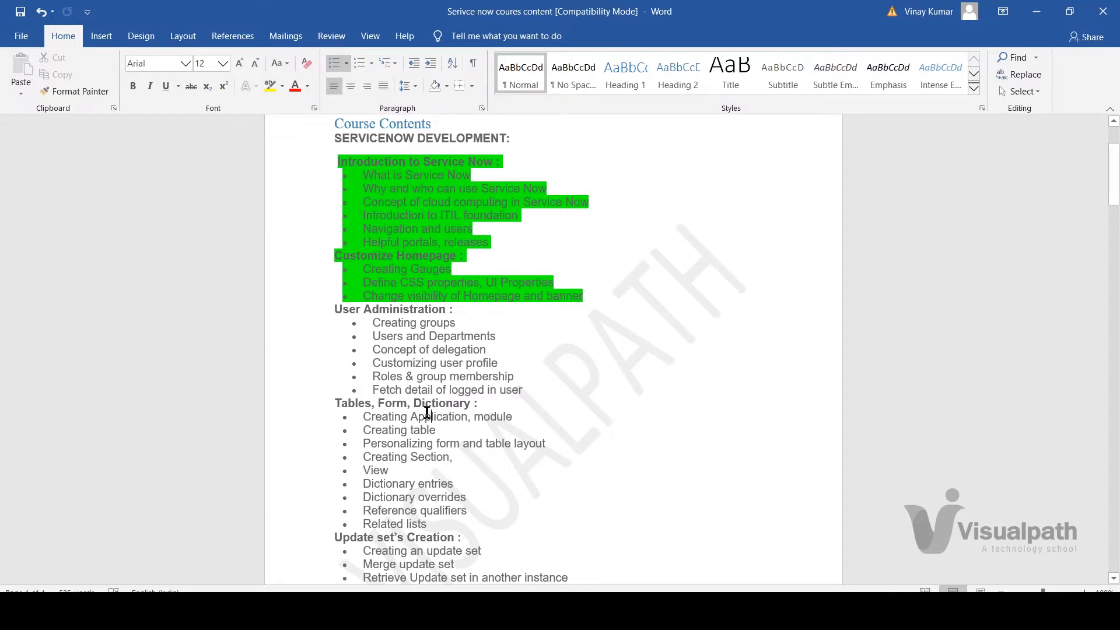
# Step: Select and then deselect the User Administration topics in the Word course outline
pyautogui.click(399, 405)
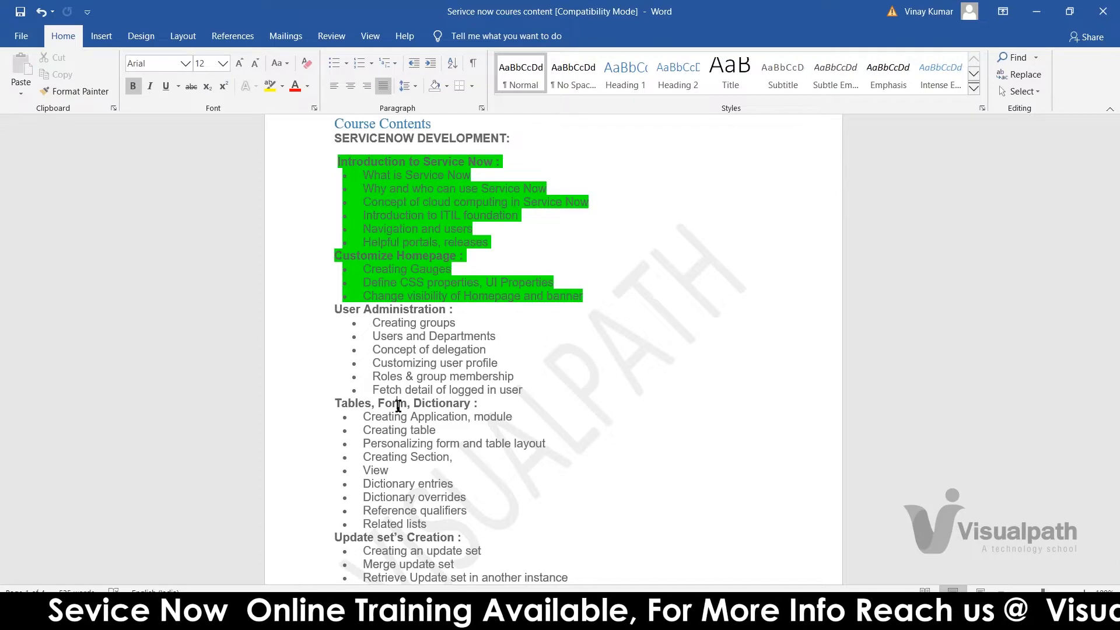
pyautogui.click(334, 310)
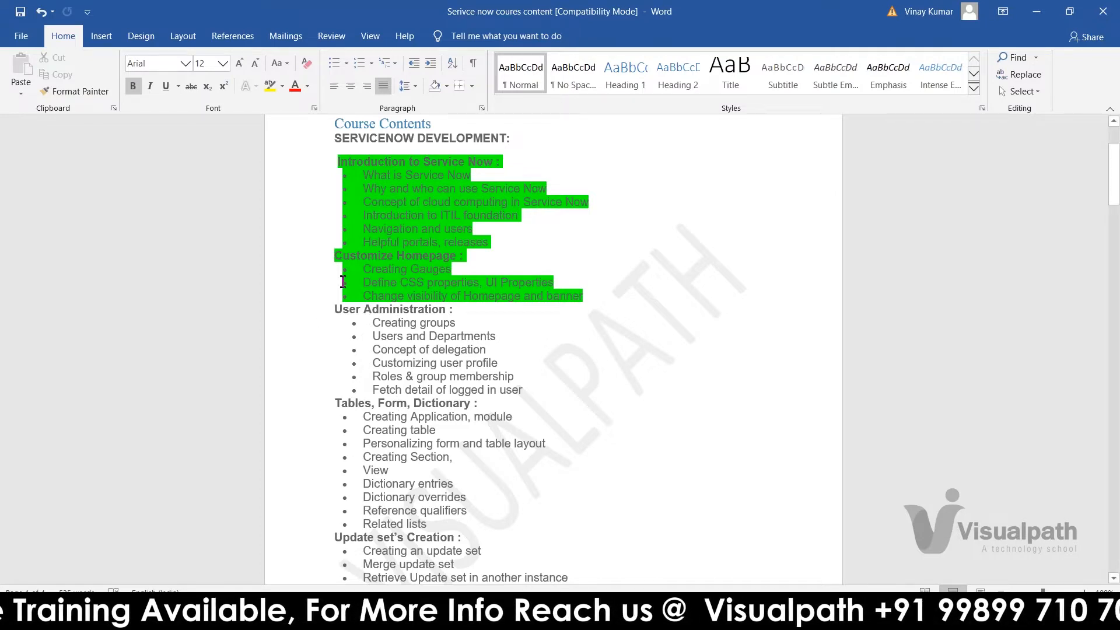
pyautogui.tripleClick(334, 310)
pyautogui.moveTo(406, 338); pyautogui.dragTo(530, 389)
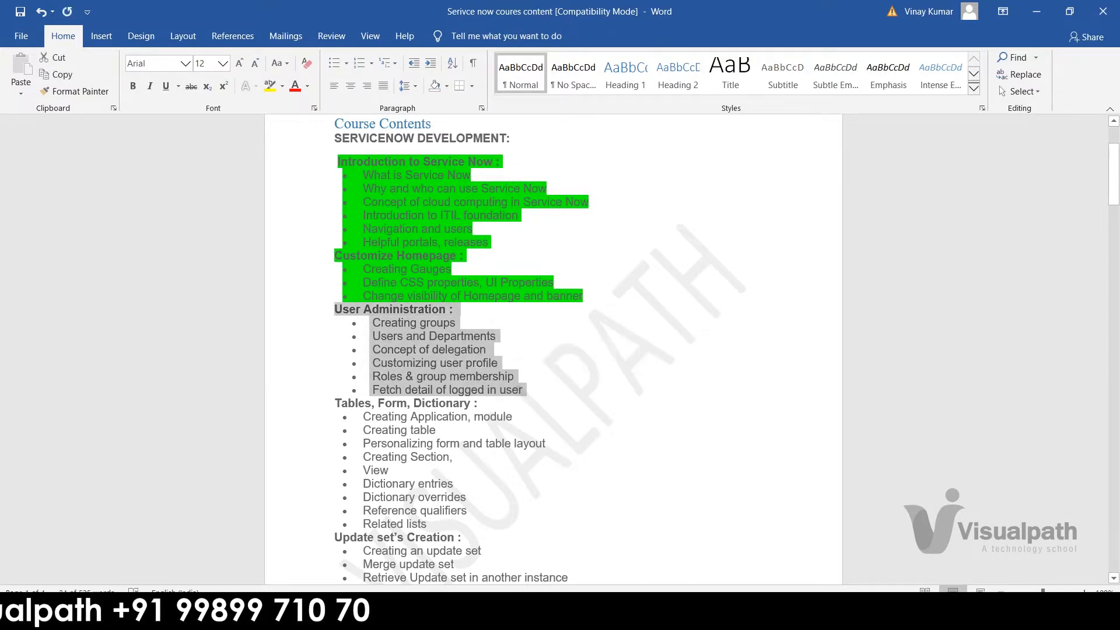
pyautogui.click(524, 390)
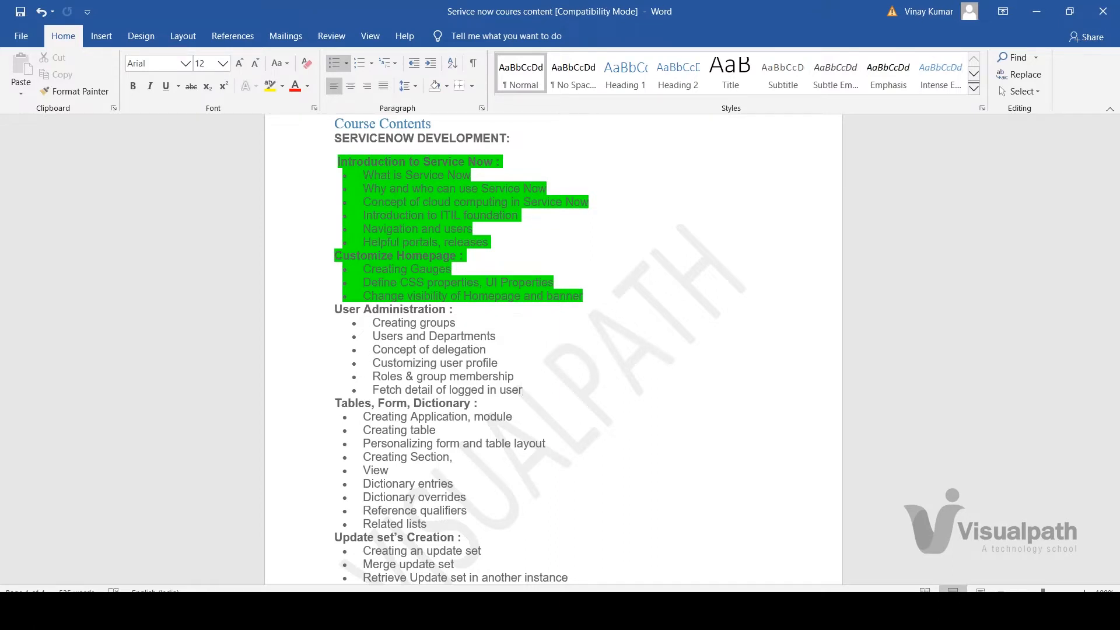
pyautogui.moveTo(387, 335); pyautogui.dragTo(335, 313)
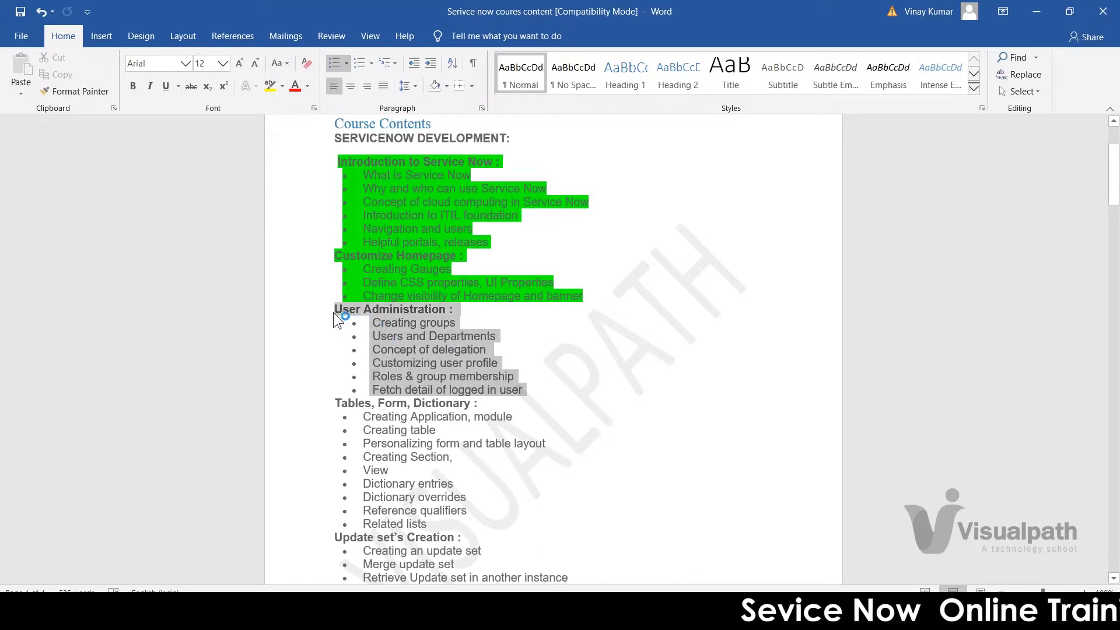
pyautogui.click(416, 369)
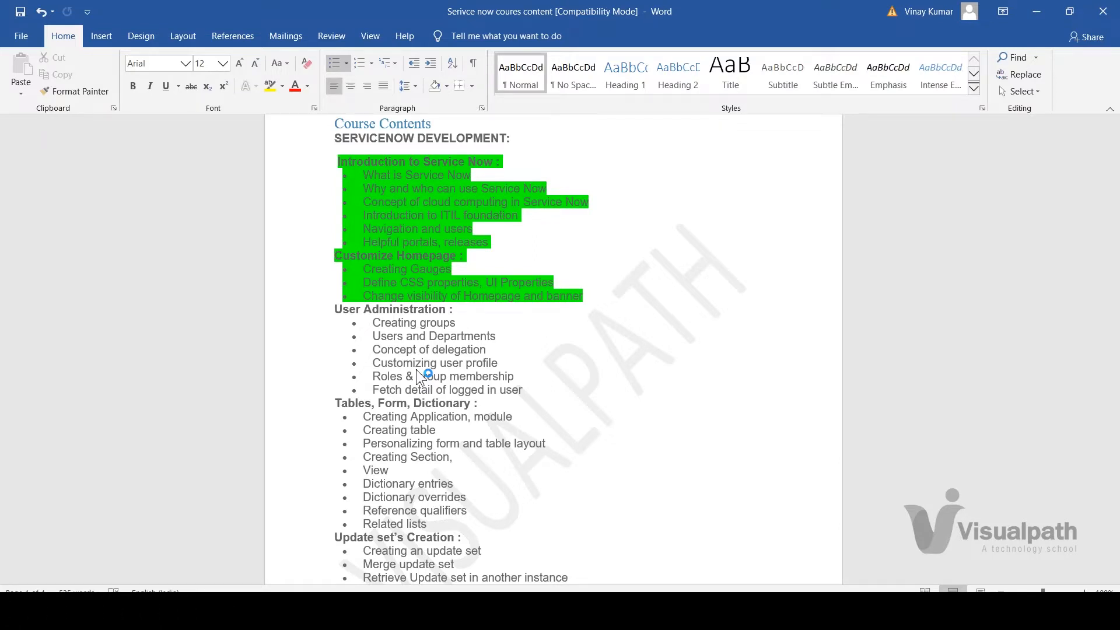
# Step: Highlight the word Tables in the heading, then scroll to the Update set's Creation heading
pyautogui.doubleClick(359, 402)
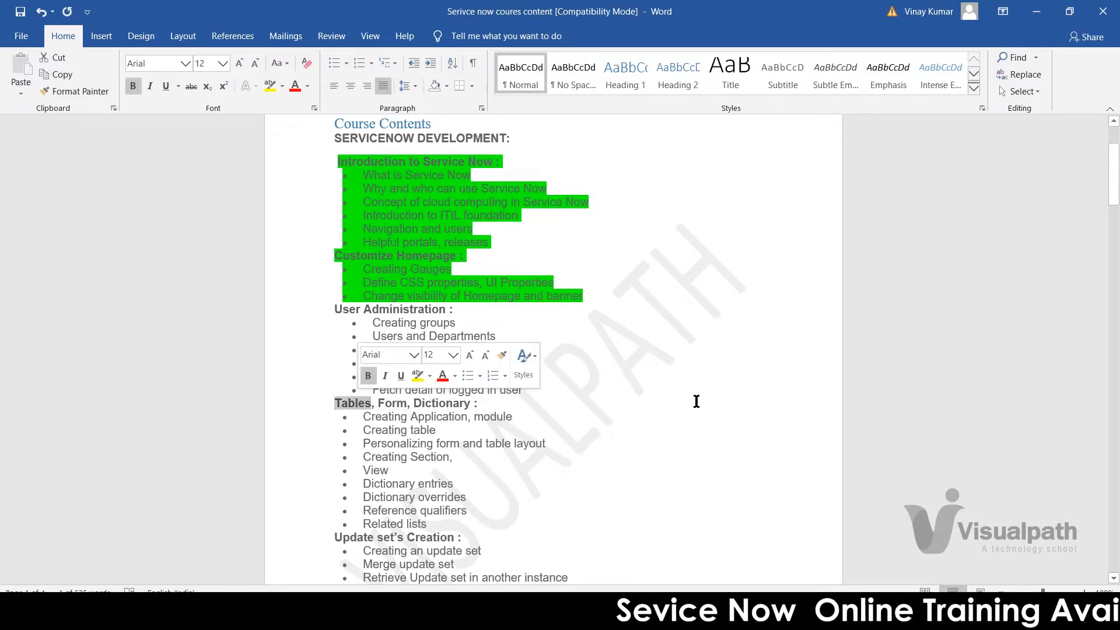
pyautogui.click(651, 431)
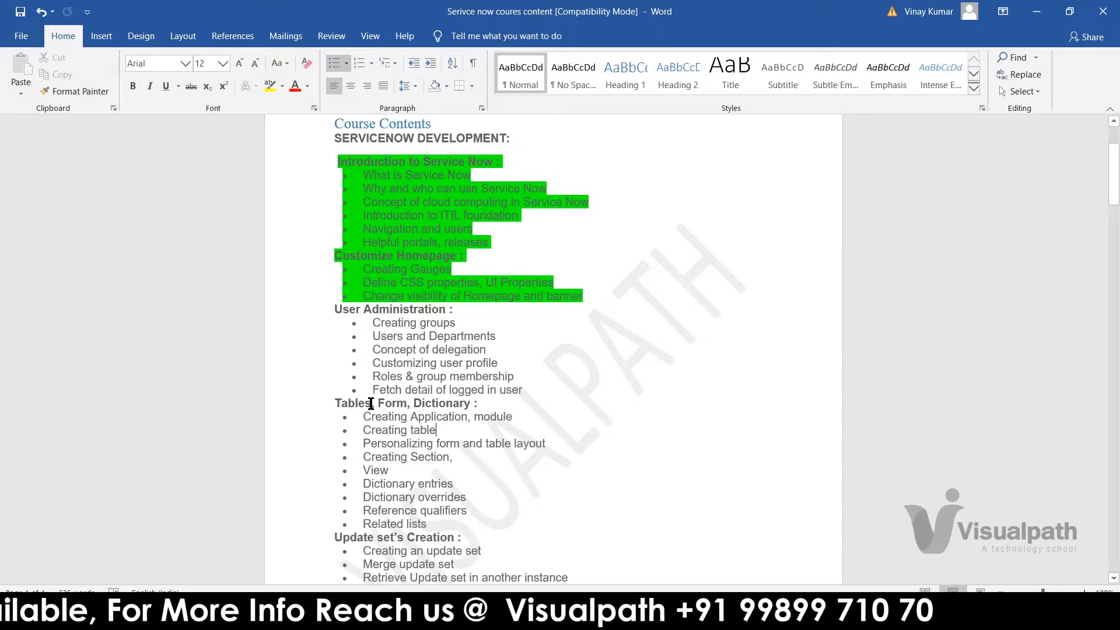
pyautogui.doubleClick(350, 403)
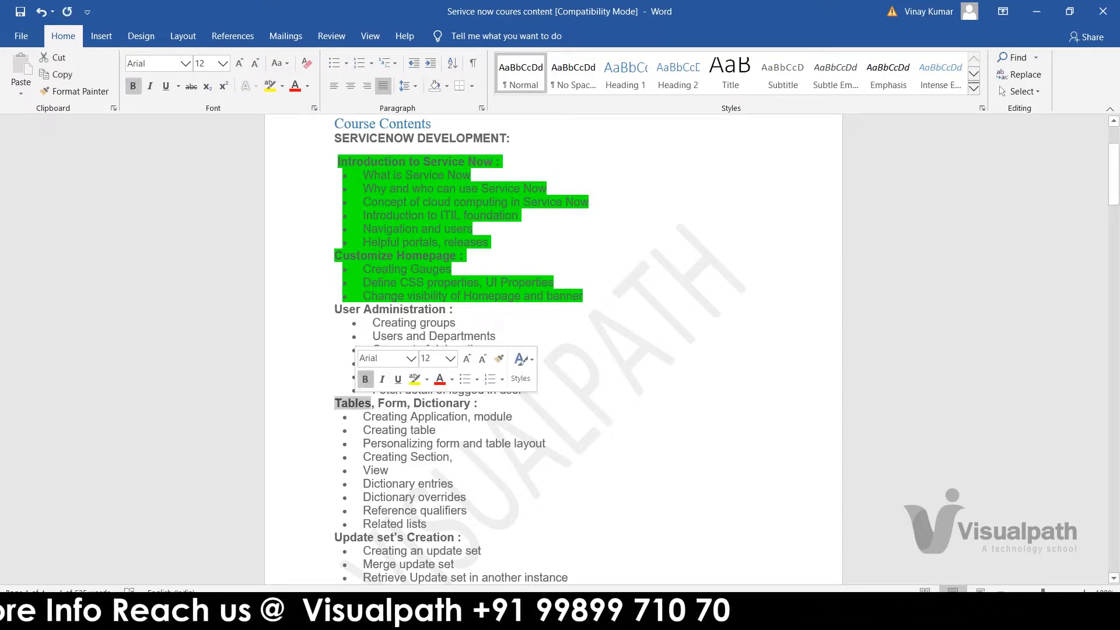
pyautogui.click(492, 419)
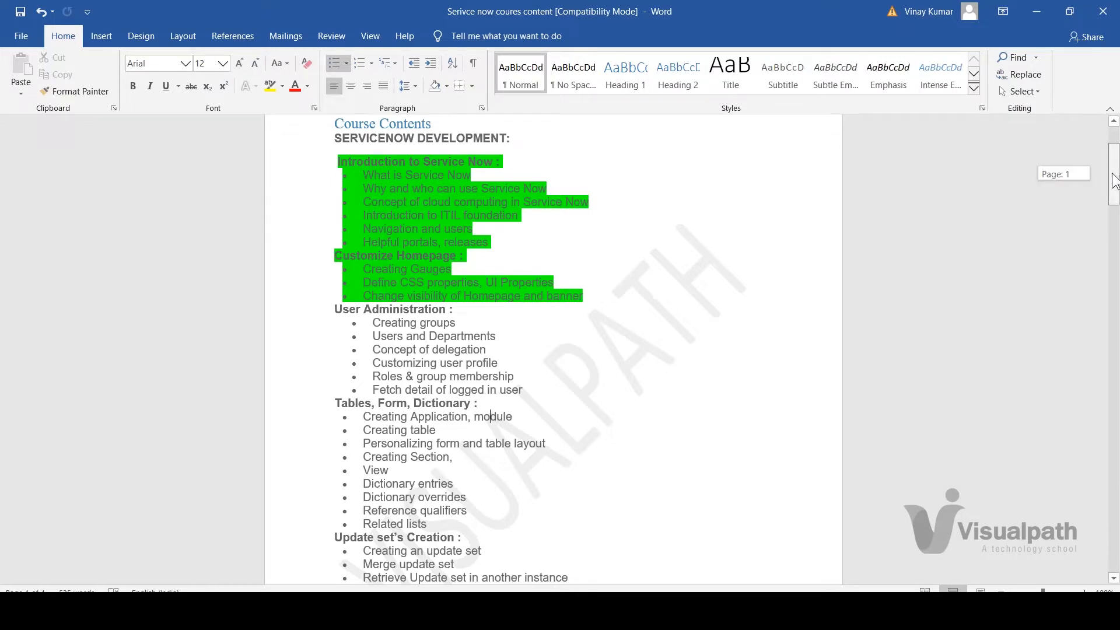
pyautogui.moveTo(1115, 183); pyautogui.dragTo(1115, 197)
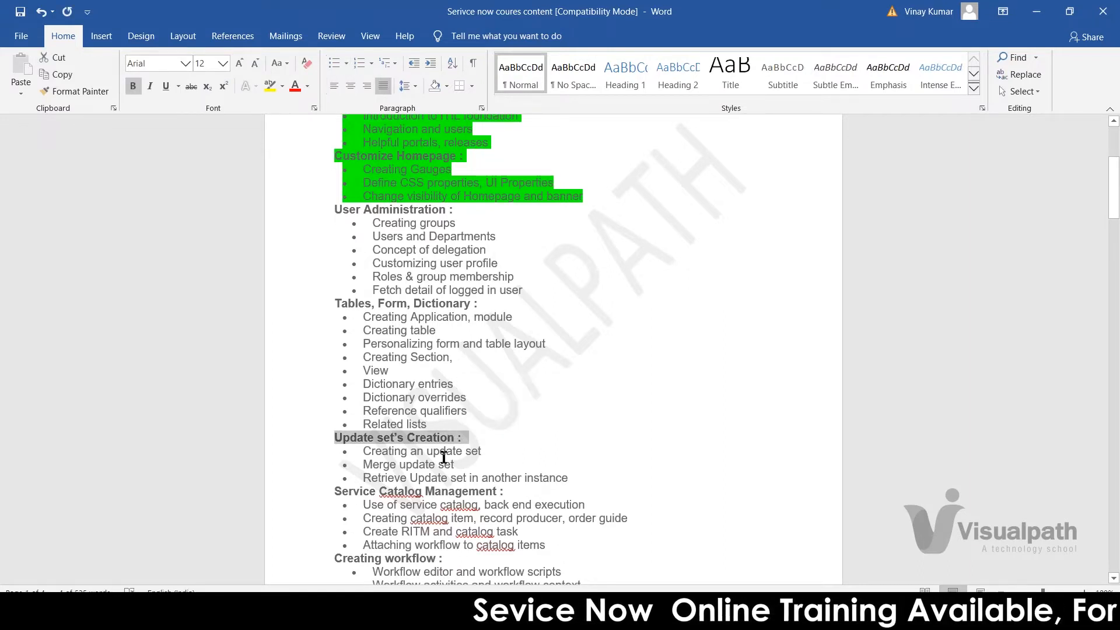
pyautogui.click(444, 457)
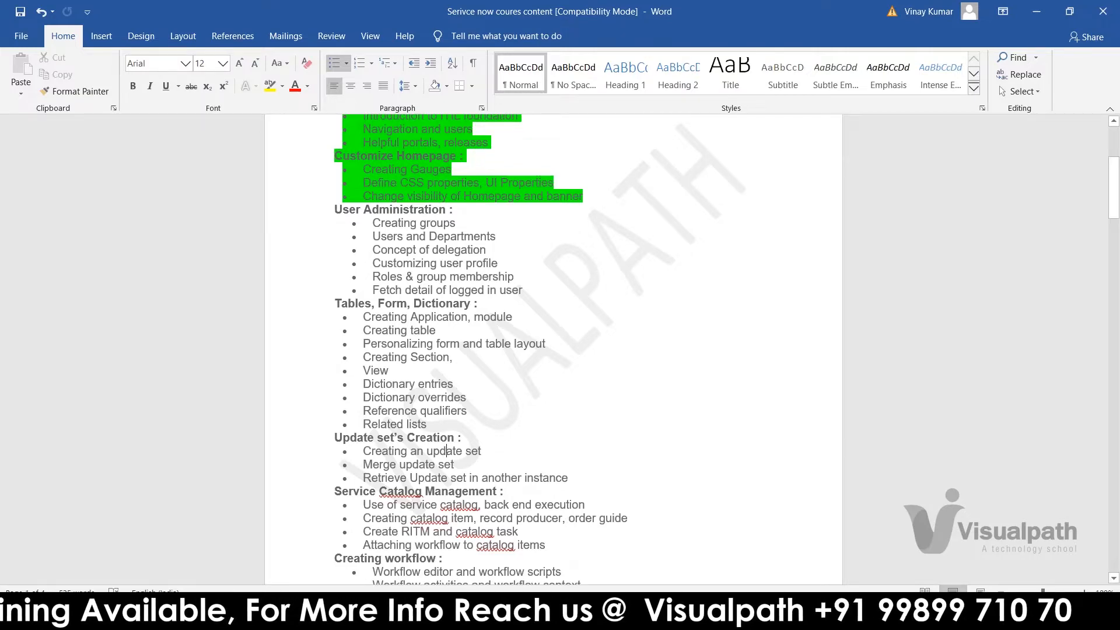
# Step: Open the personal developer instance from the My Instance page, log in, and return to Word
pyautogui.moveTo(485, 619)
pyautogui.moveTo(523, 569)
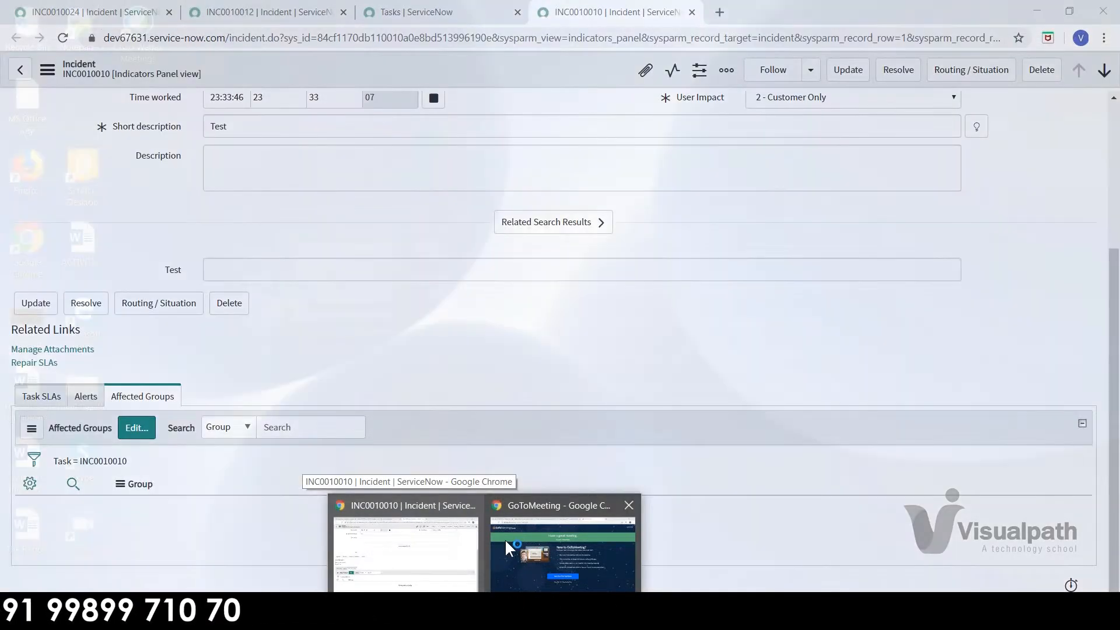
pyautogui.click(505, 538)
pyautogui.click(380, 15)
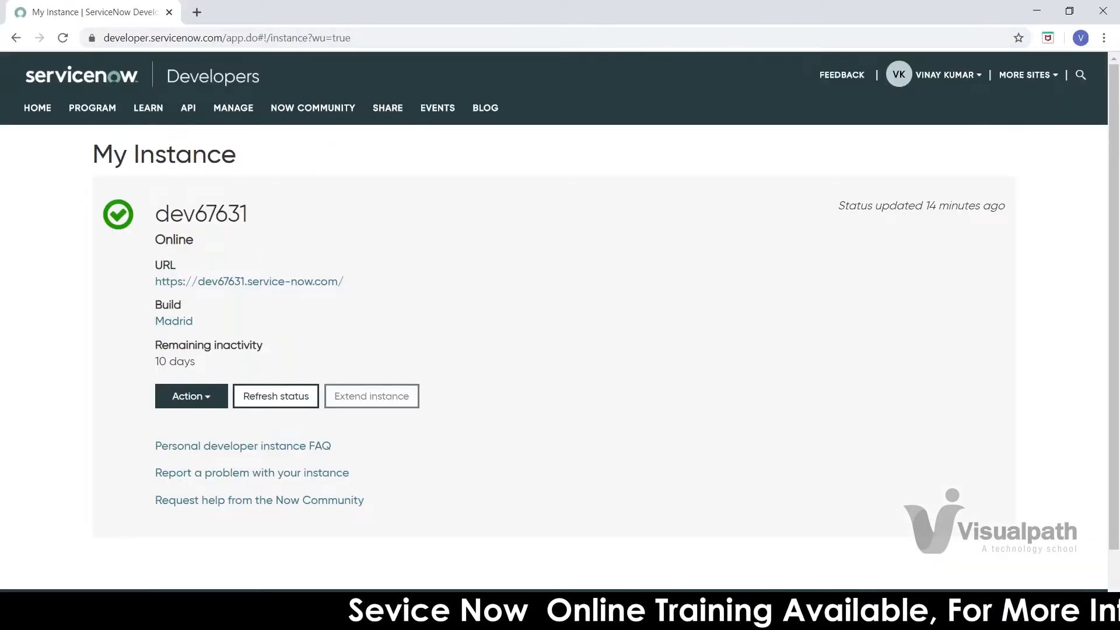
pyautogui.click(249, 281)
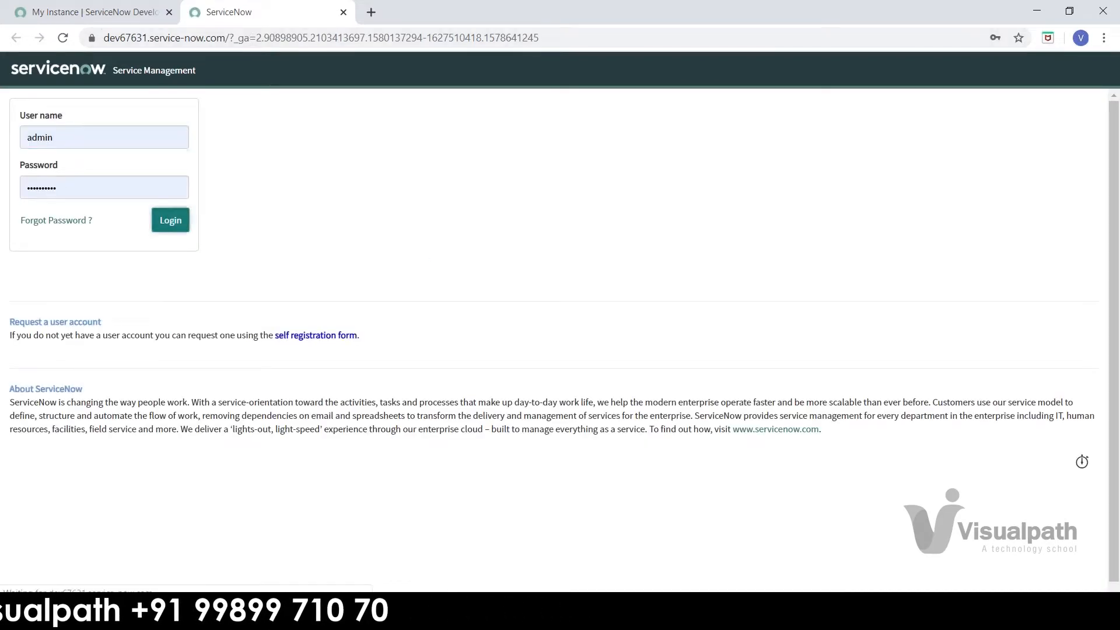
pyautogui.press('Return')
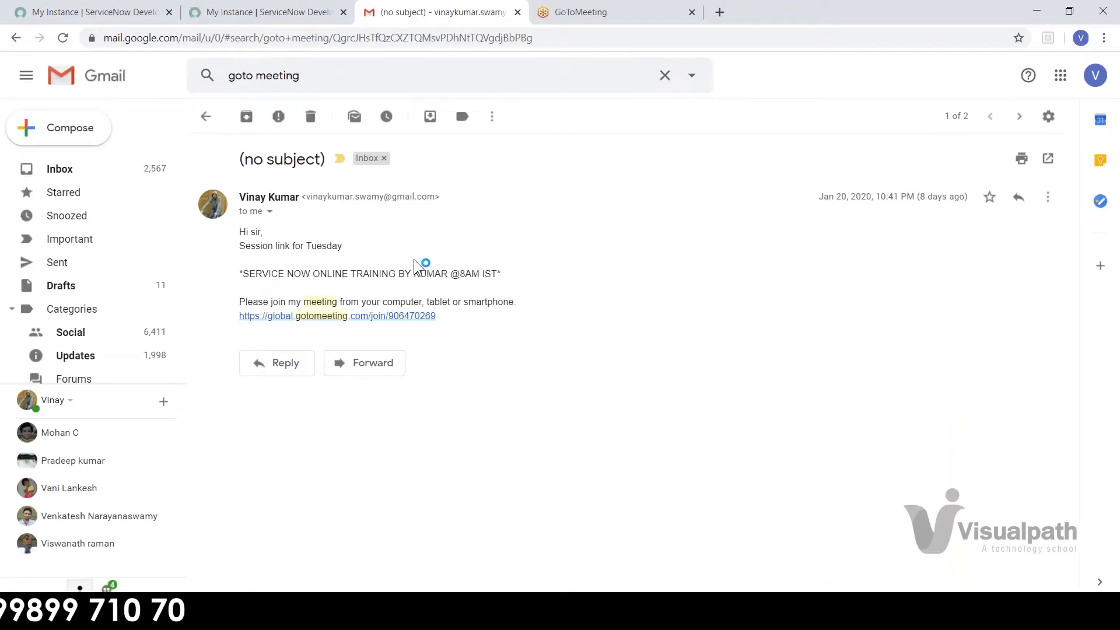
pyautogui.hotkey('alt', 'Tab')
pyautogui.press('Tab')
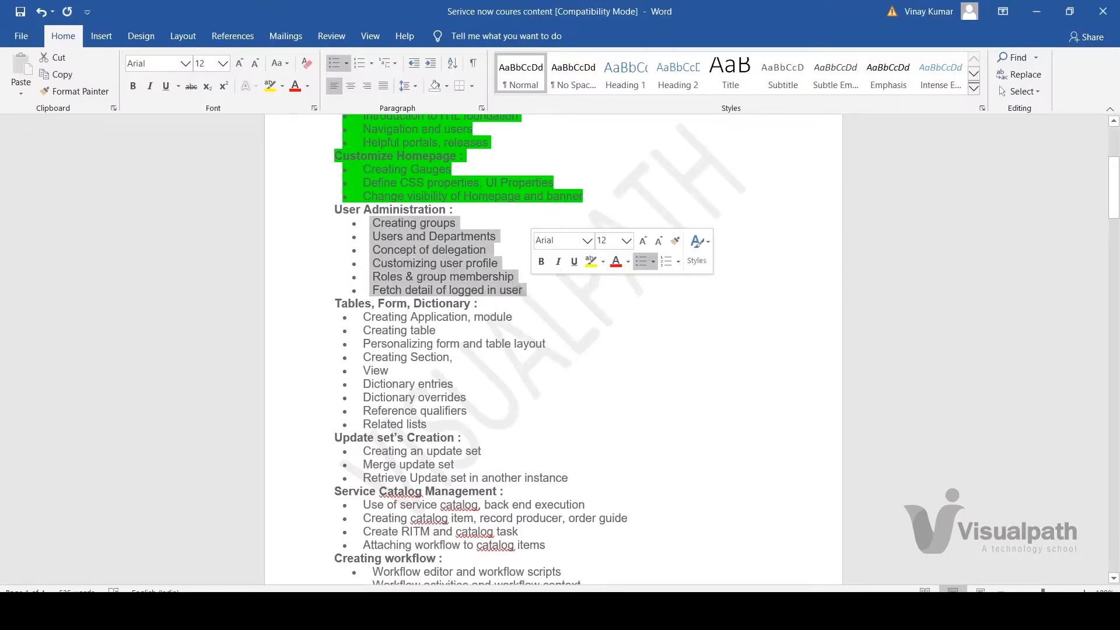
# Step: Deselect the User Administration topics in the Word outline
pyautogui.click(528, 290)
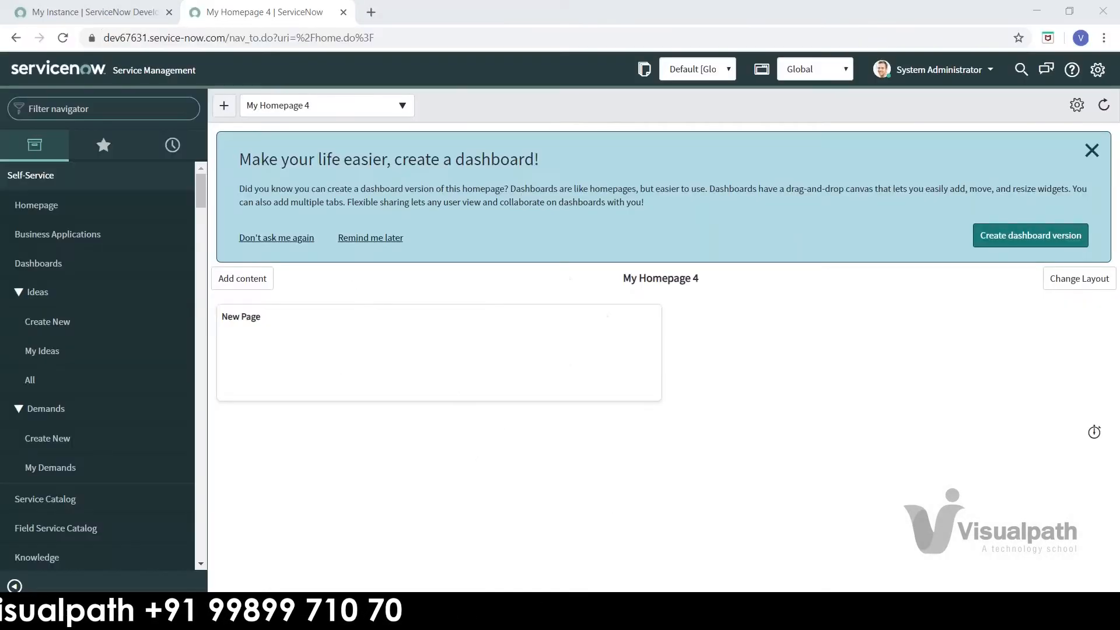
pyautogui.hotkey('alt', 'Tab')
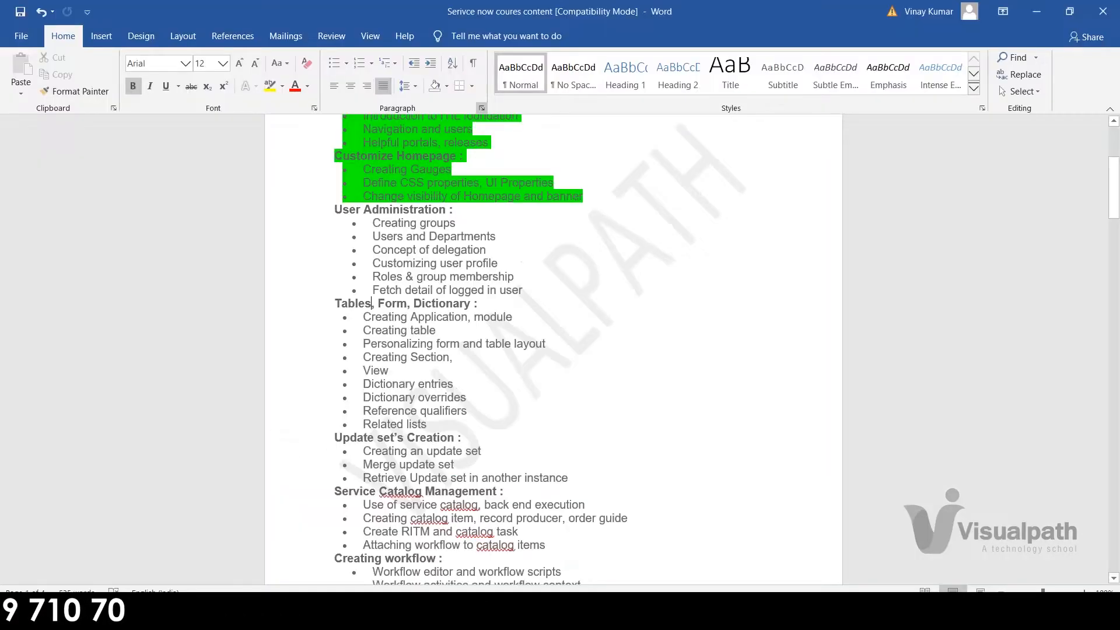
pyautogui.hotkey('alt', 'Tab')
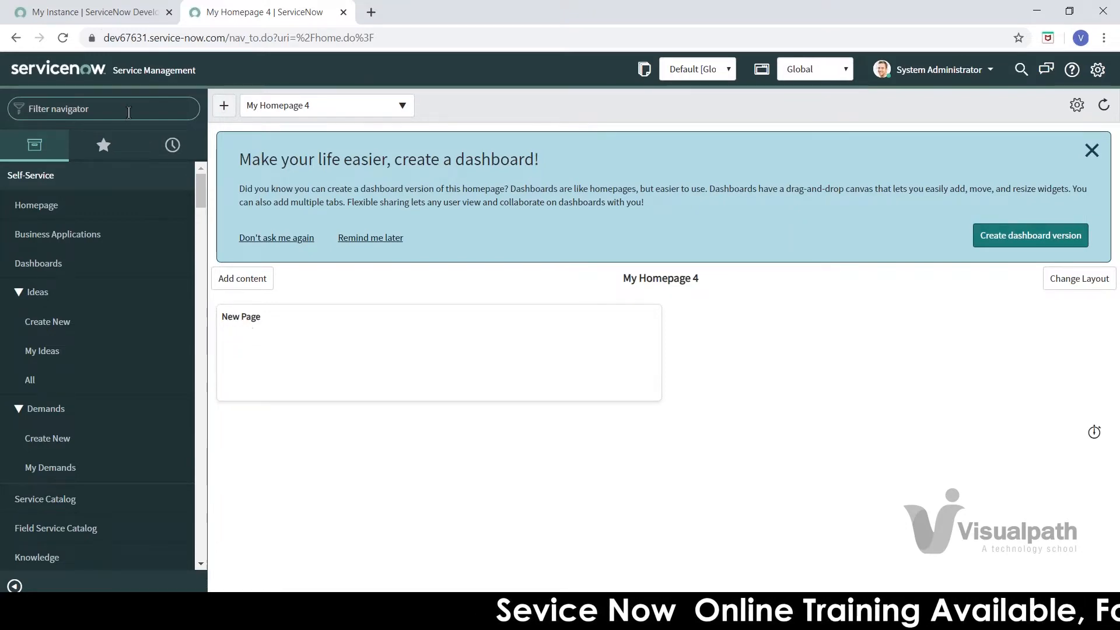
pyautogui.hotkey('alt', 'Tab')
pyautogui.click(399, 276)
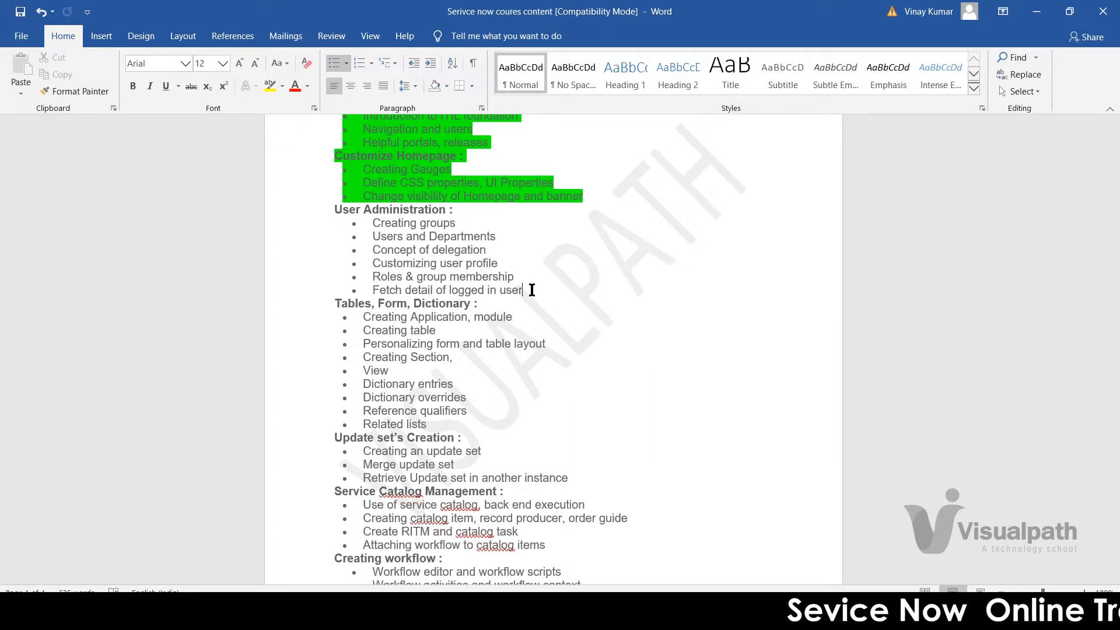
pyautogui.moveTo(498, 290); pyautogui.dragTo(375, 221)
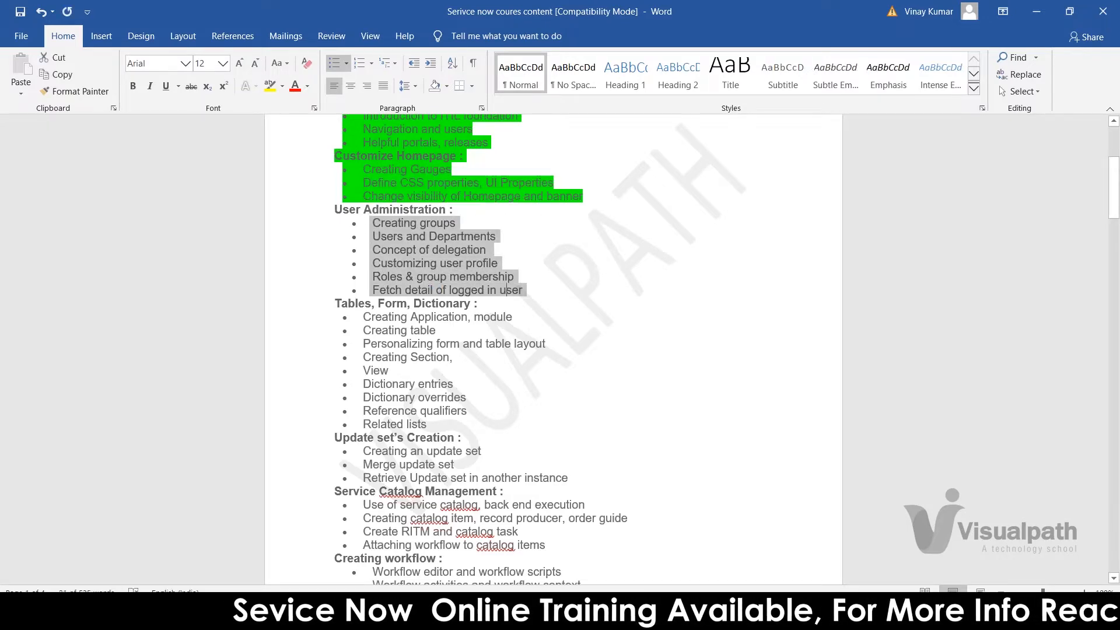
pyautogui.click(508, 288)
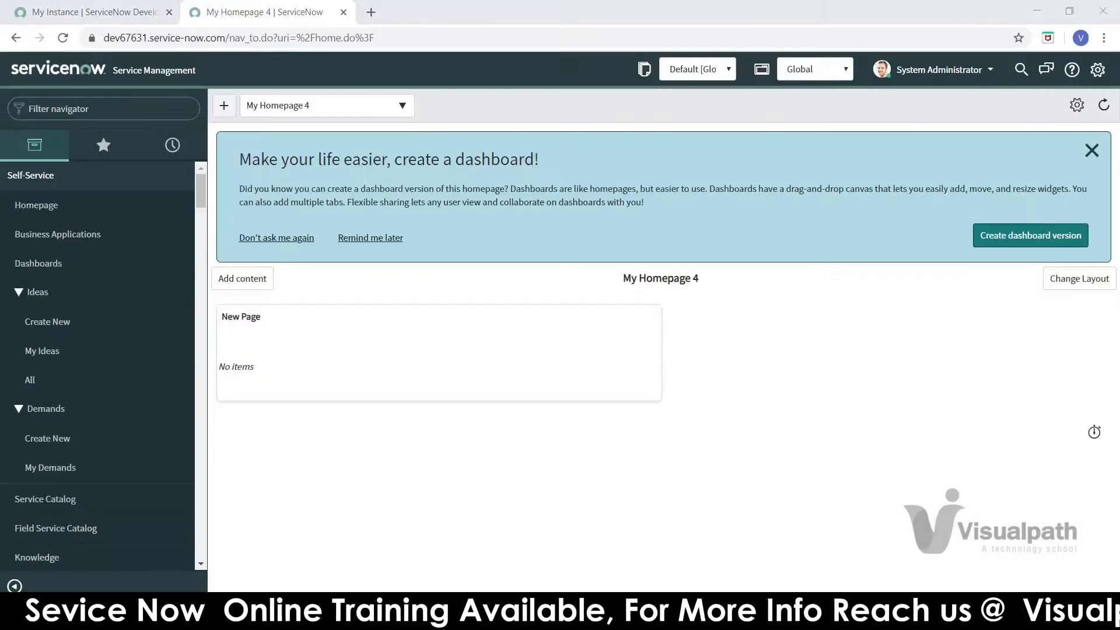
pyautogui.click(88, 105)
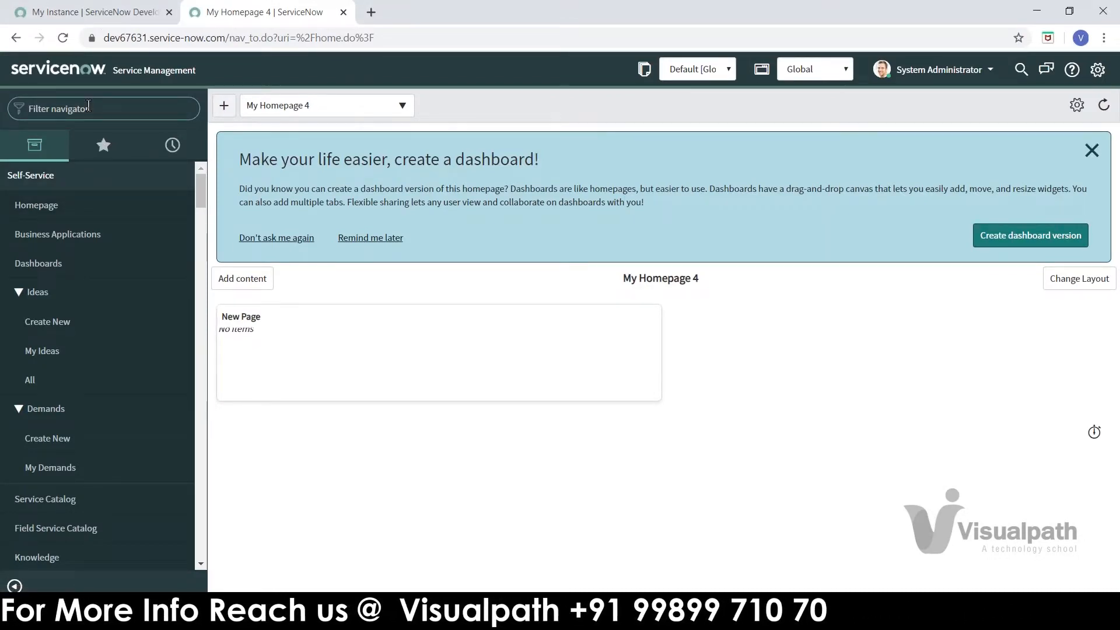
# Step: Filter the navigator by 'user' and open the Users module, listing 690 records
pyautogui.write('user')
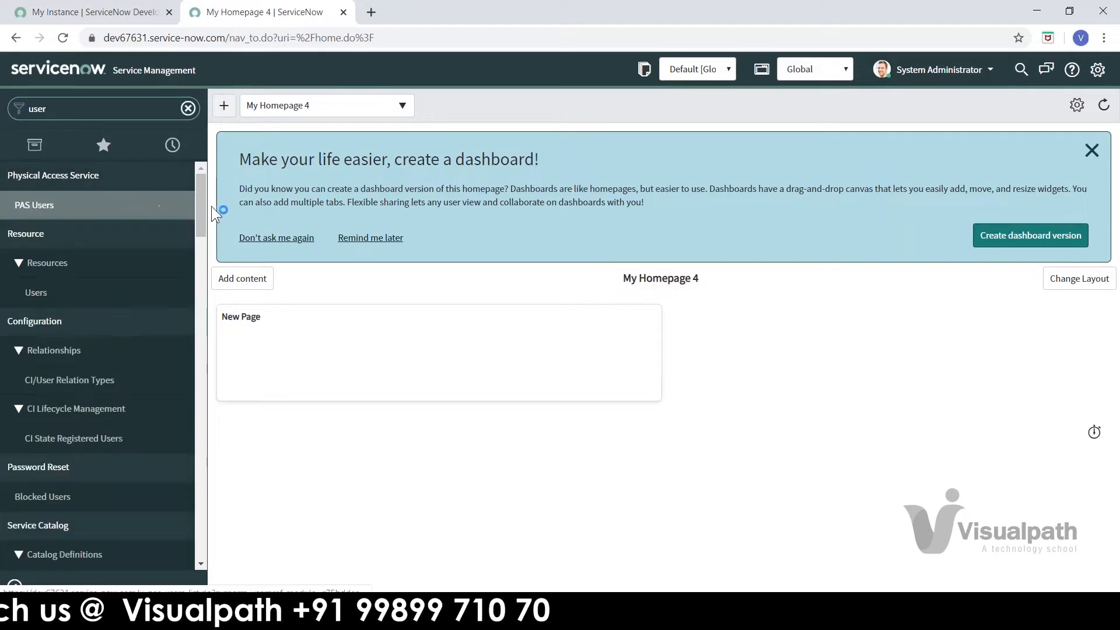
pyautogui.moveTo(204, 205); pyautogui.dragTo(205, 454)
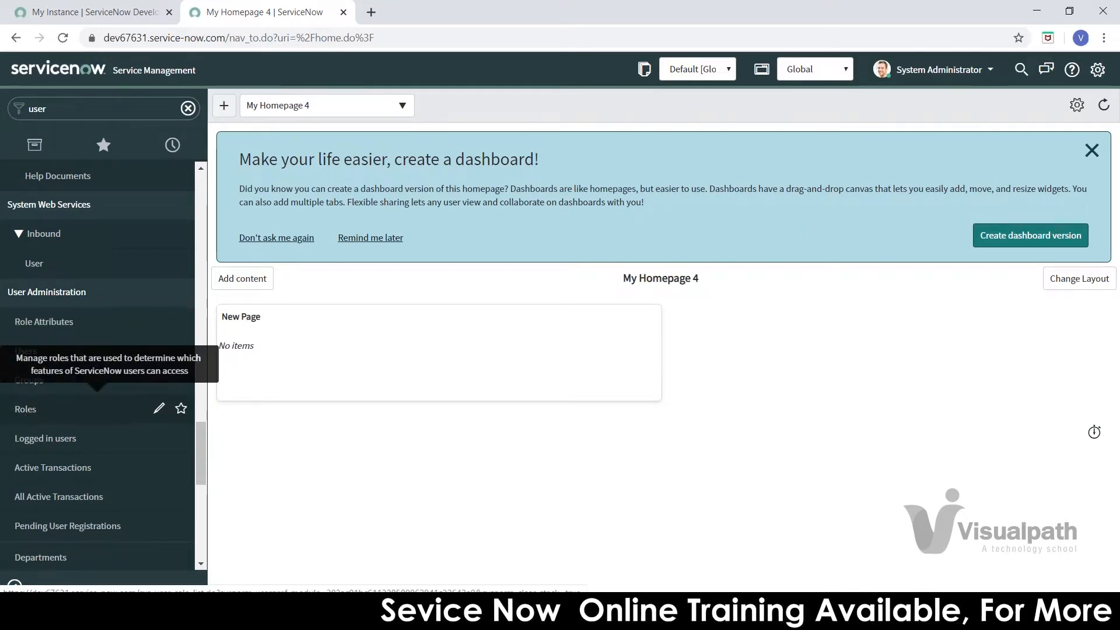
pyautogui.click(35, 412)
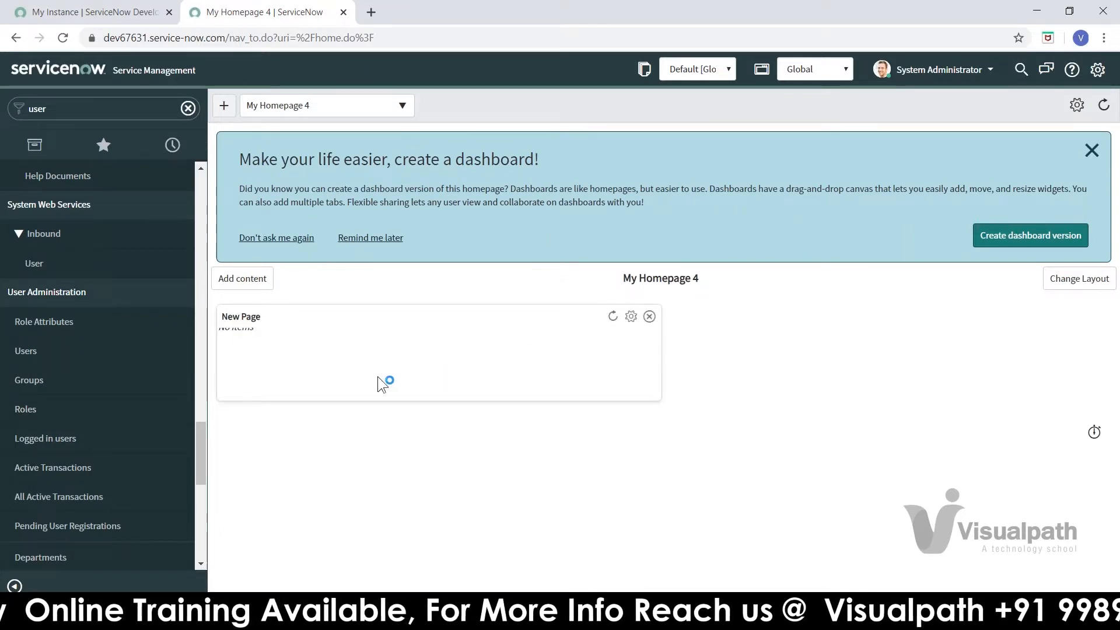
pyautogui.click(34, 353)
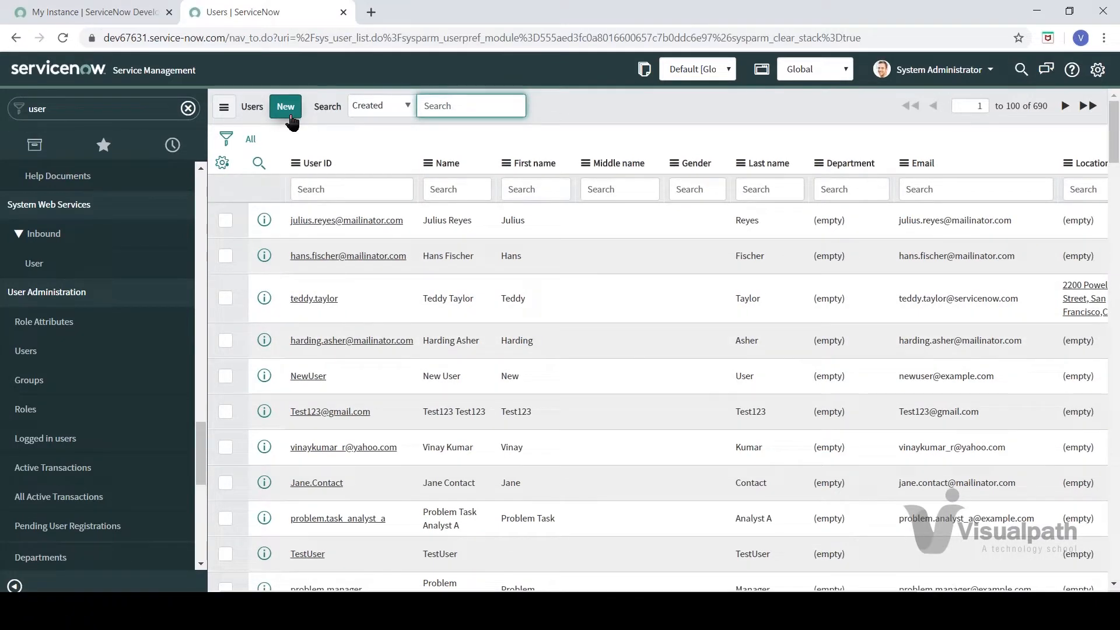
# Step: Reload the Users list and look over its view, filter and grouping options
pyautogui.click(41, 357)
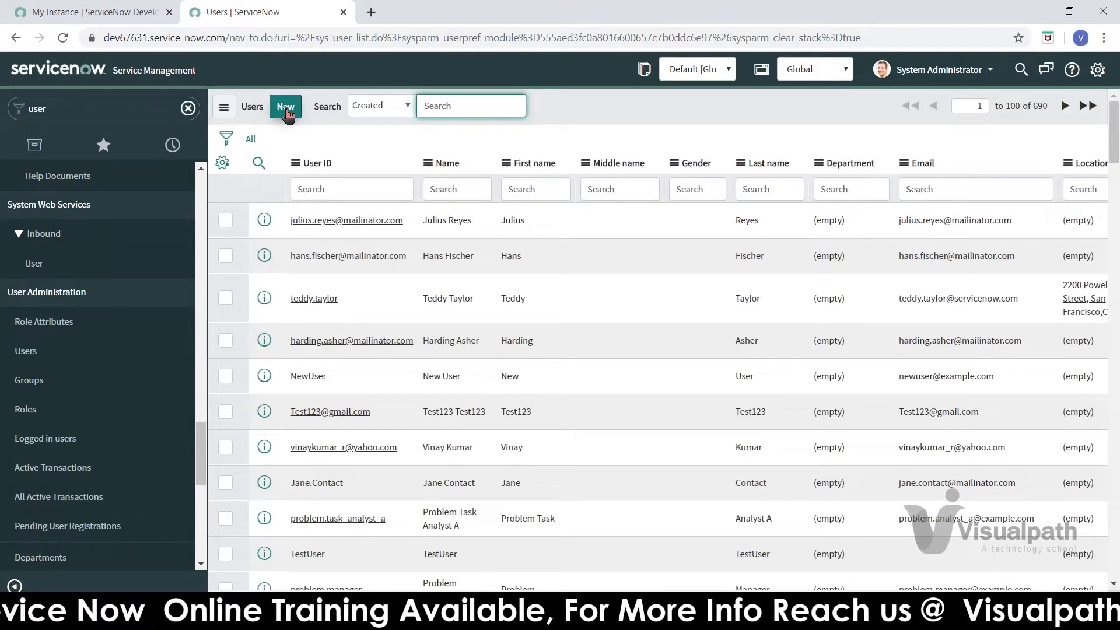
pyautogui.click(225, 110)
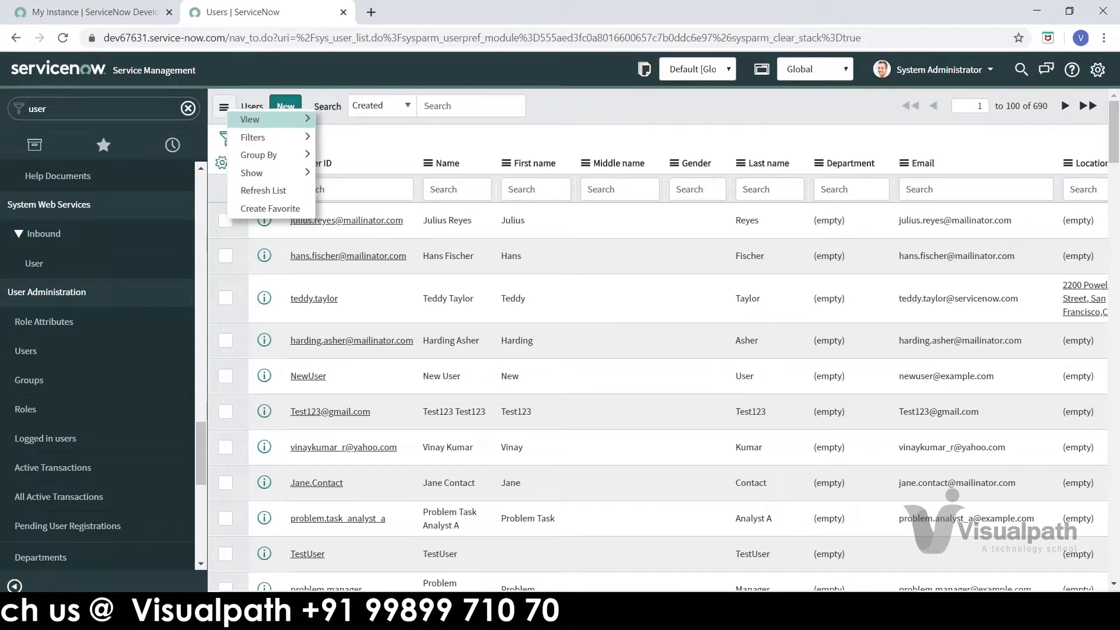
pyautogui.moveTo(257, 118)
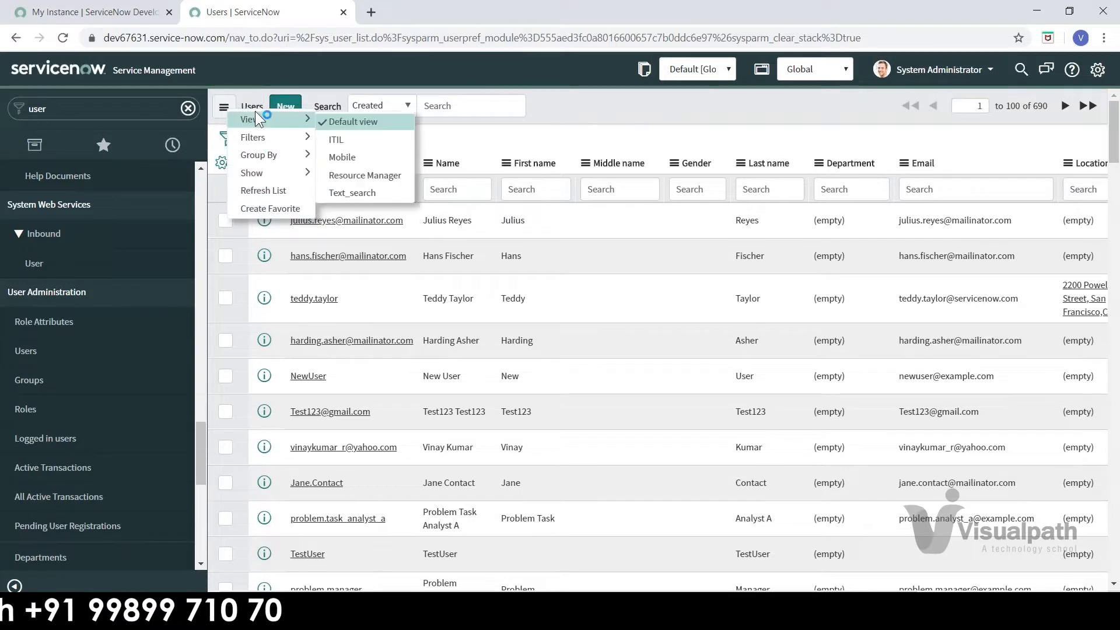
pyautogui.moveTo(262, 154)
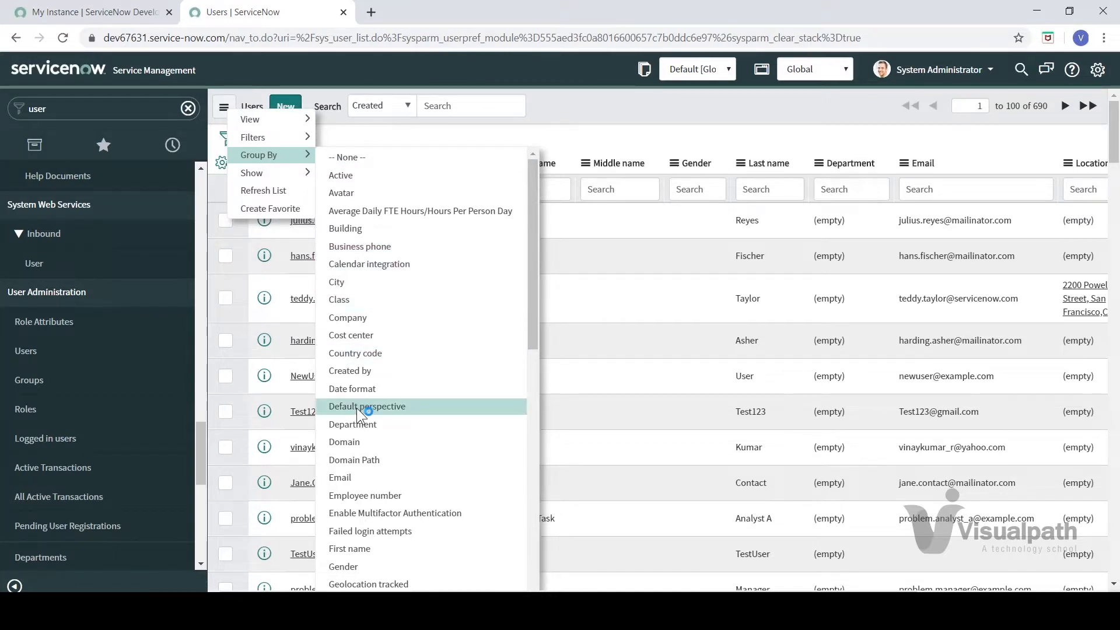
pyautogui.click(687, 120)
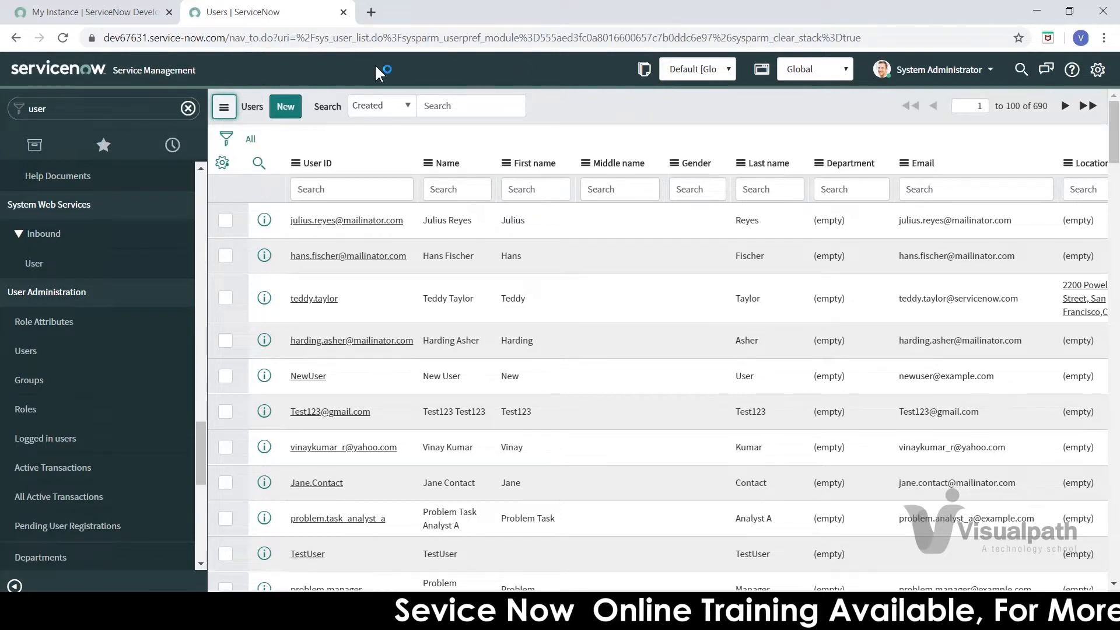
# Step: Highlight the sys_user table name in the Users list page address
pyautogui.click(335, 36)
pyautogui.doubleClick(344, 37)
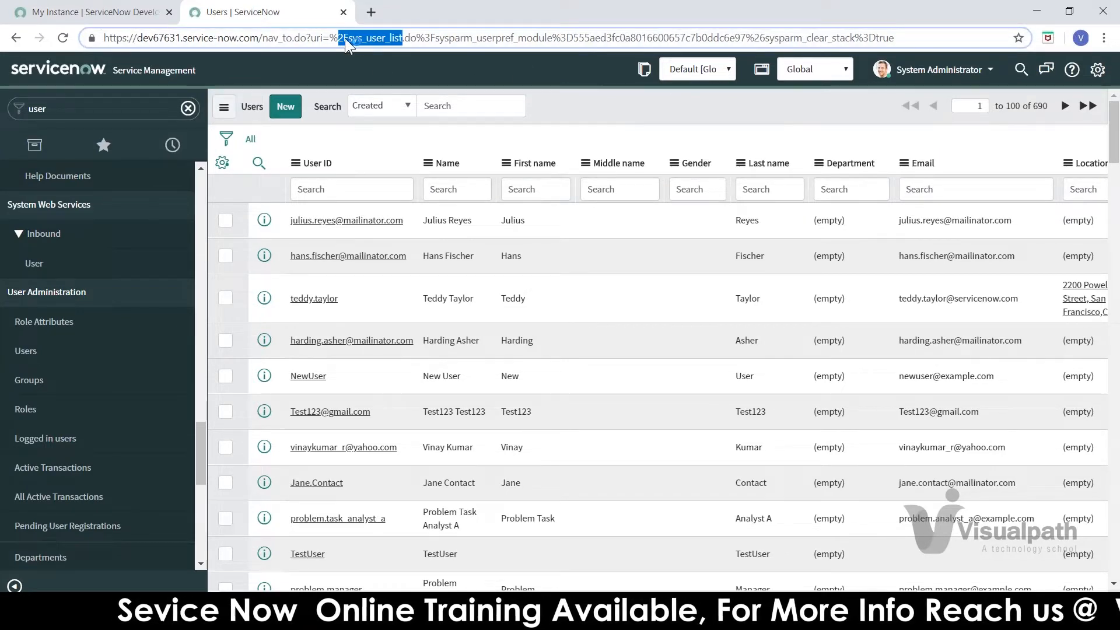
pyautogui.moveTo(349, 37); pyautogui.dragTo(386, 38)
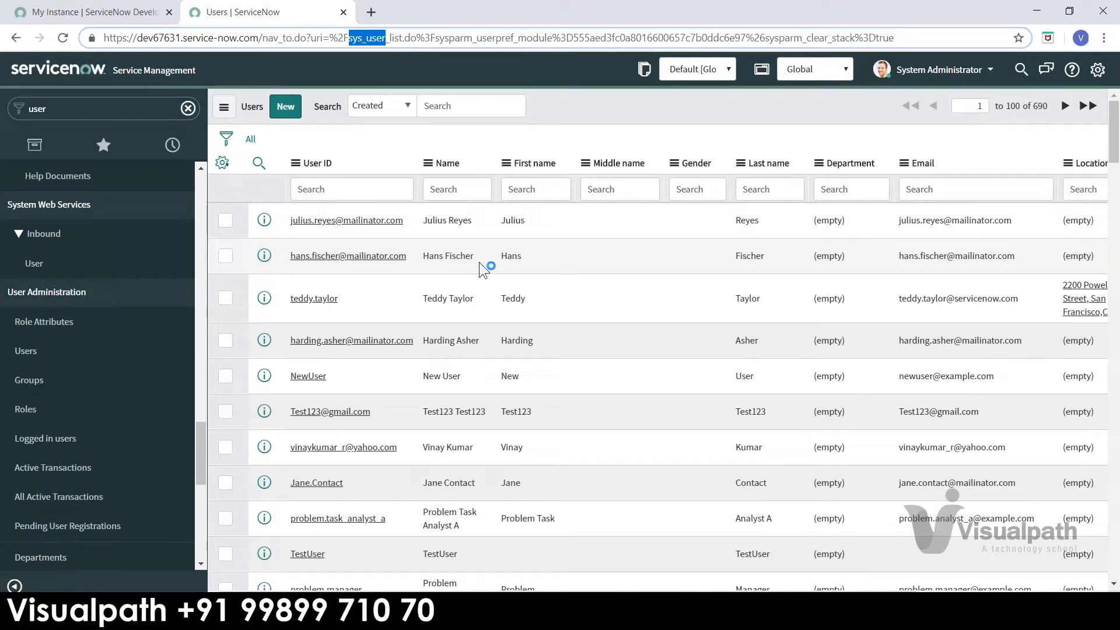
pyautogui.click(27, 353)
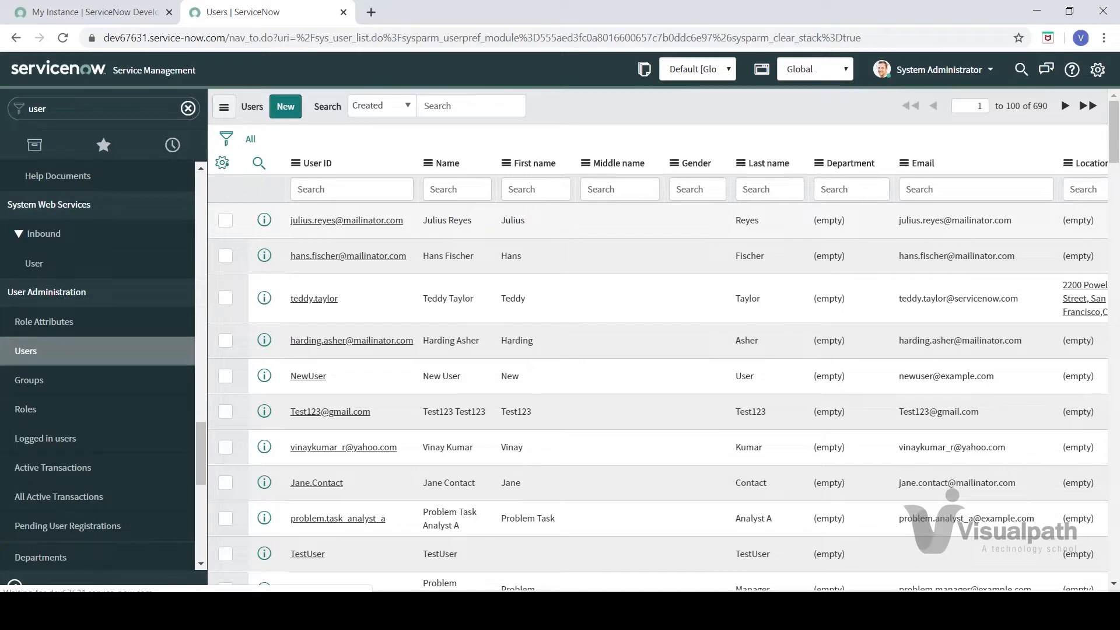
pyautogui.click(327, 37)
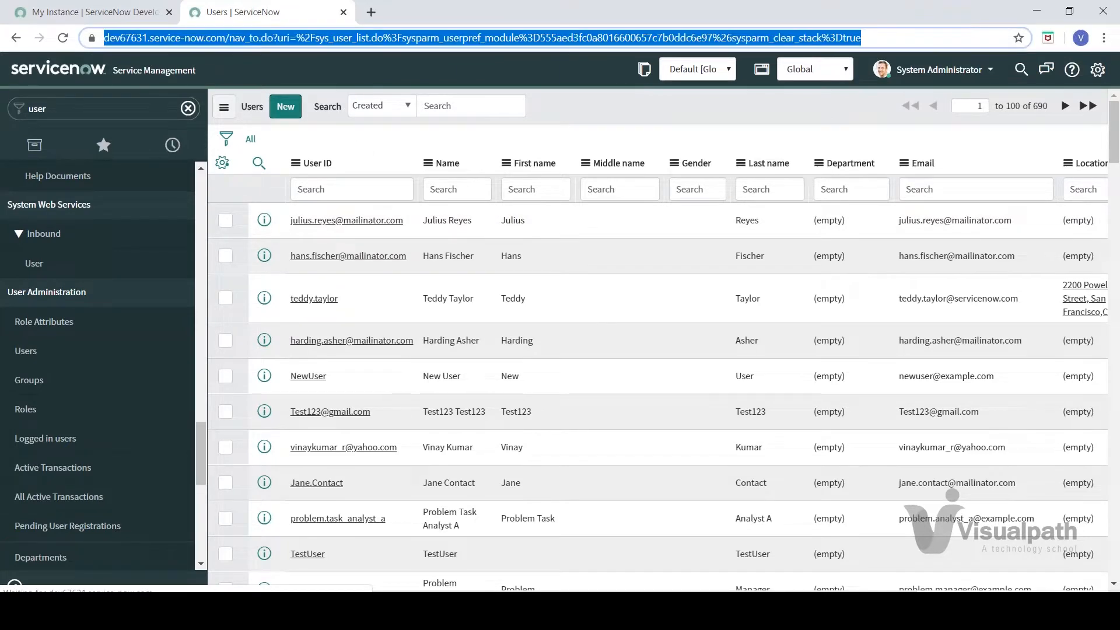
pyautogui.doubleClick(329, 38)
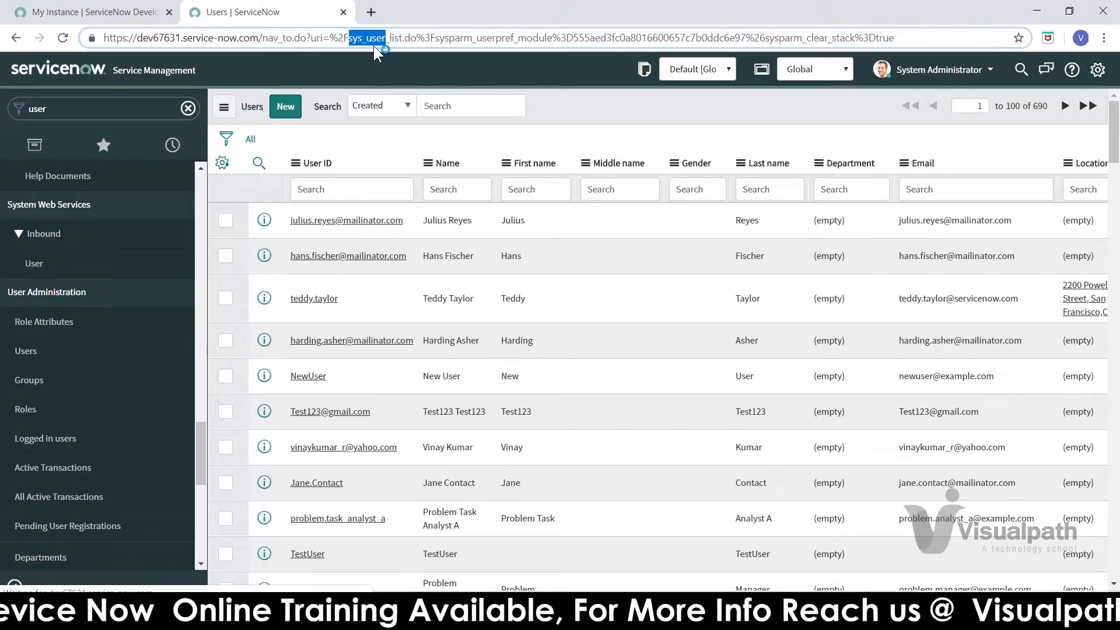
# Step: Open sys_user.LIST from the navigator in a new tab, then return to the Users tab
pyautogui.click(128, 111)
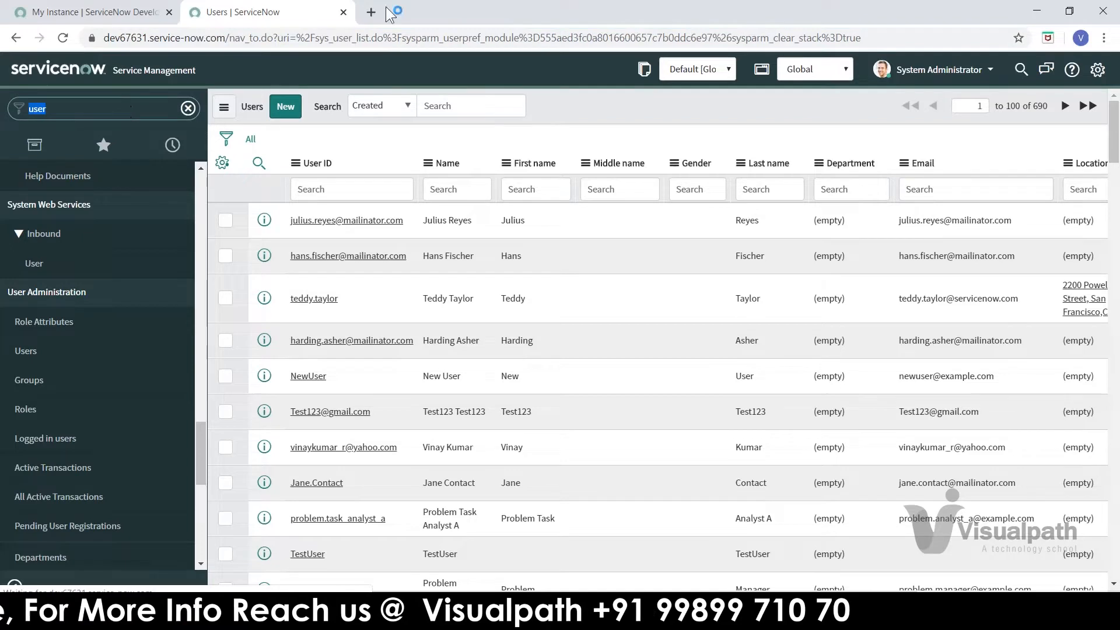
pyautogui.write('sys')
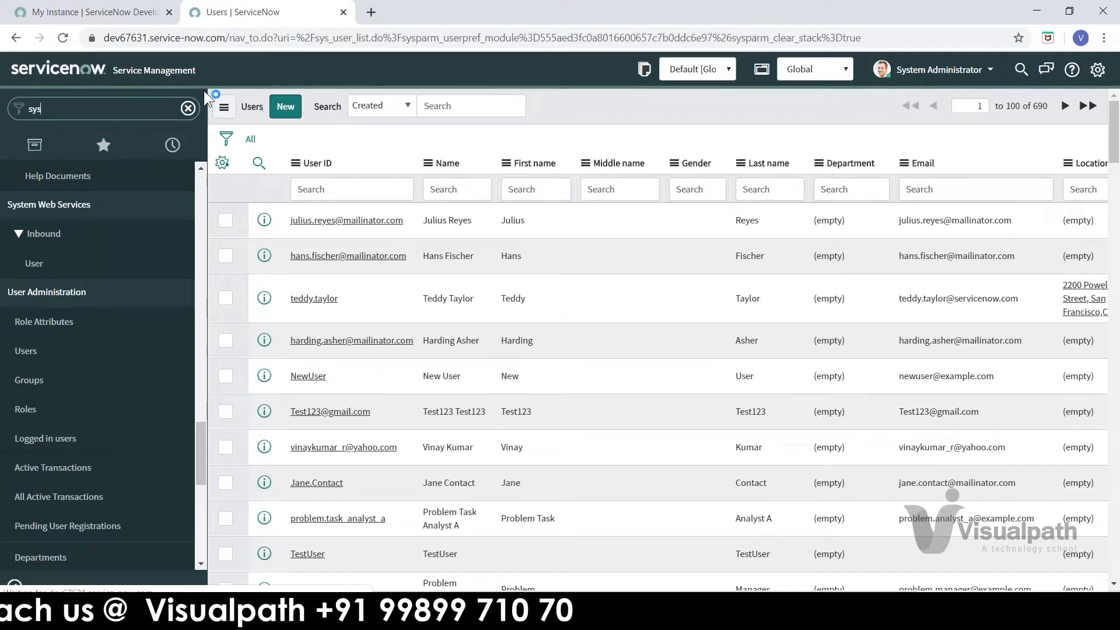
pyautogui.write('_user.LIST')
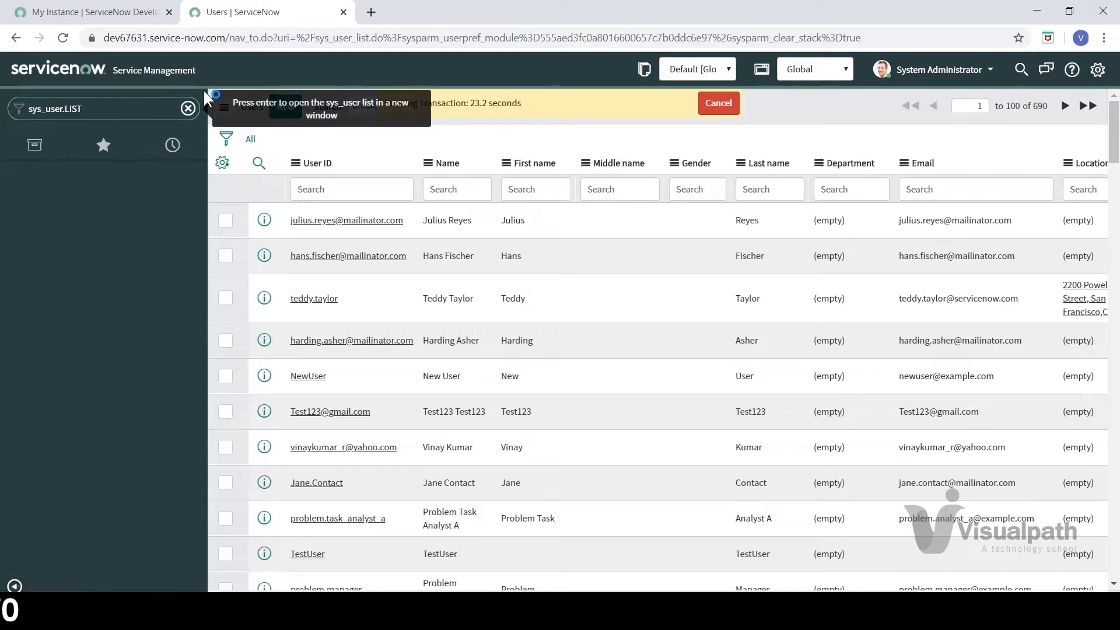
pyautogui.press('Return')
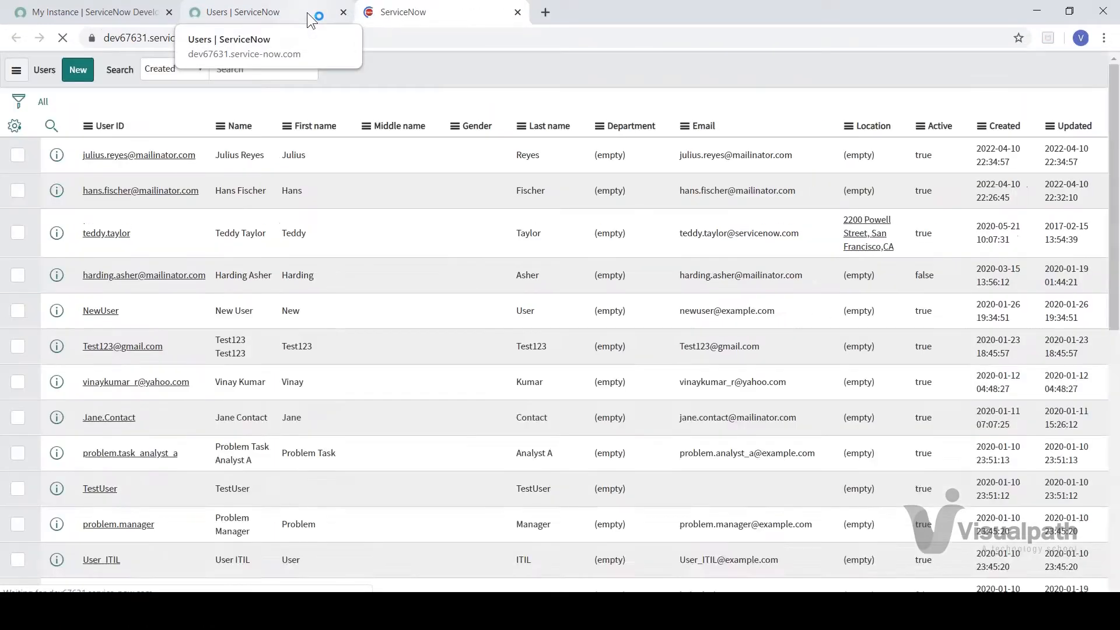
pyautogui.click(307, 12)
pyautogui.click(379, 17)
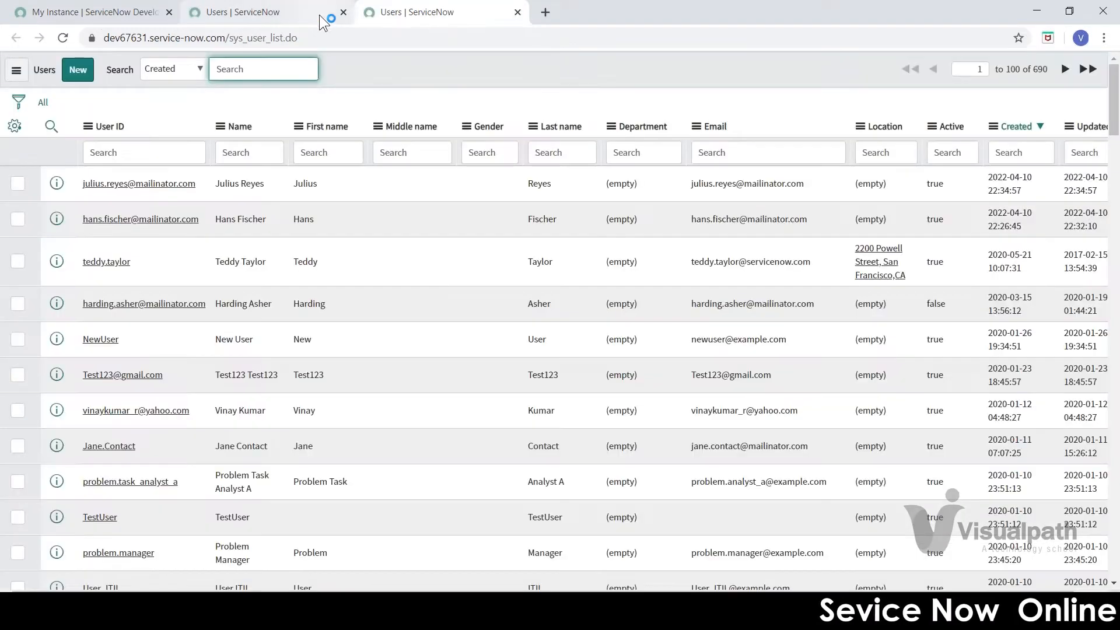
pyautogui.click(336, 13)
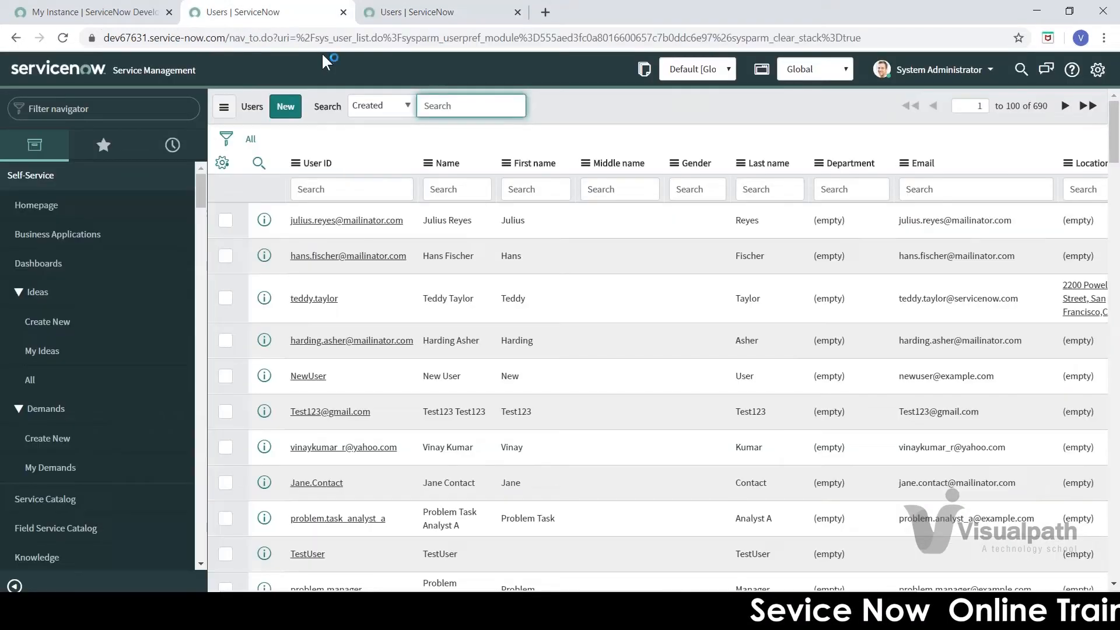
# Step: Start a new User record with Name TestUserForTraining and User ID testuserfortraining
pyautogui.click(284, 108)
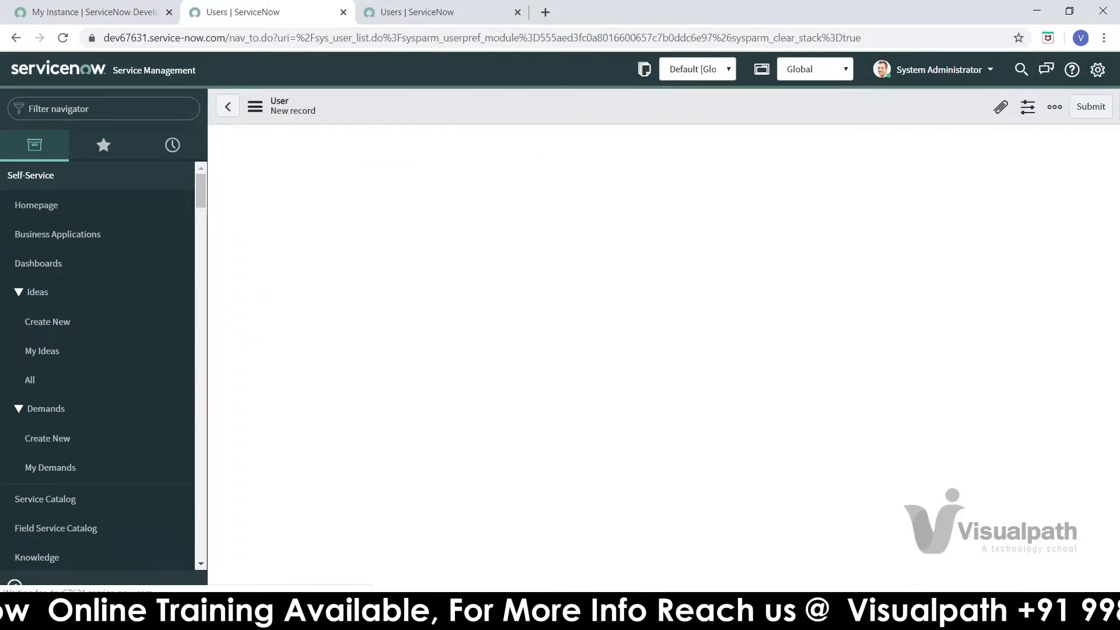
pyautogui.click(420, 146)
pyautogui.write('admin')
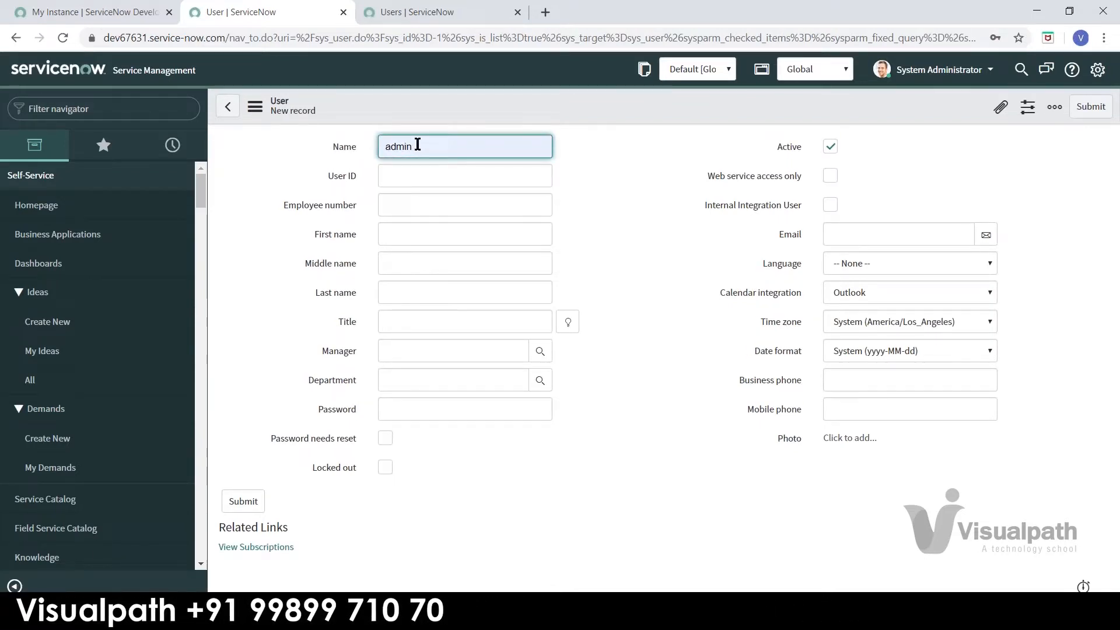
pyautogui.press('BackSpace')
pyautogui.press('BackSpace')
pyautogui.press('BackSpace')
pyautogui.press('BackSpace')
pyautogui.press('BackSpace')
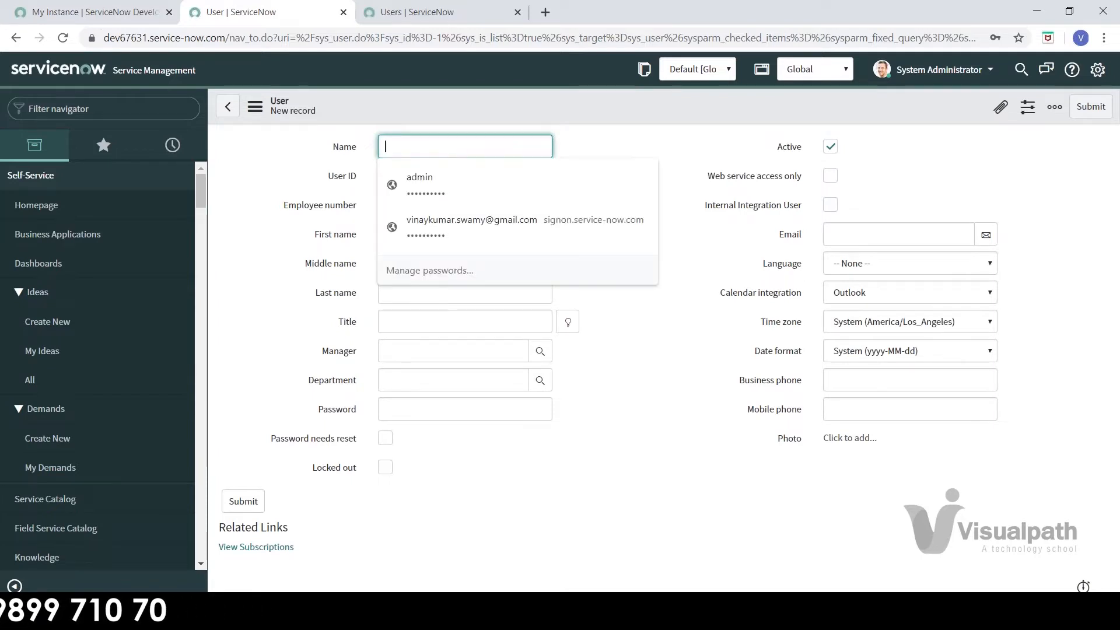
pyautogui.write('TestUserForTraining')
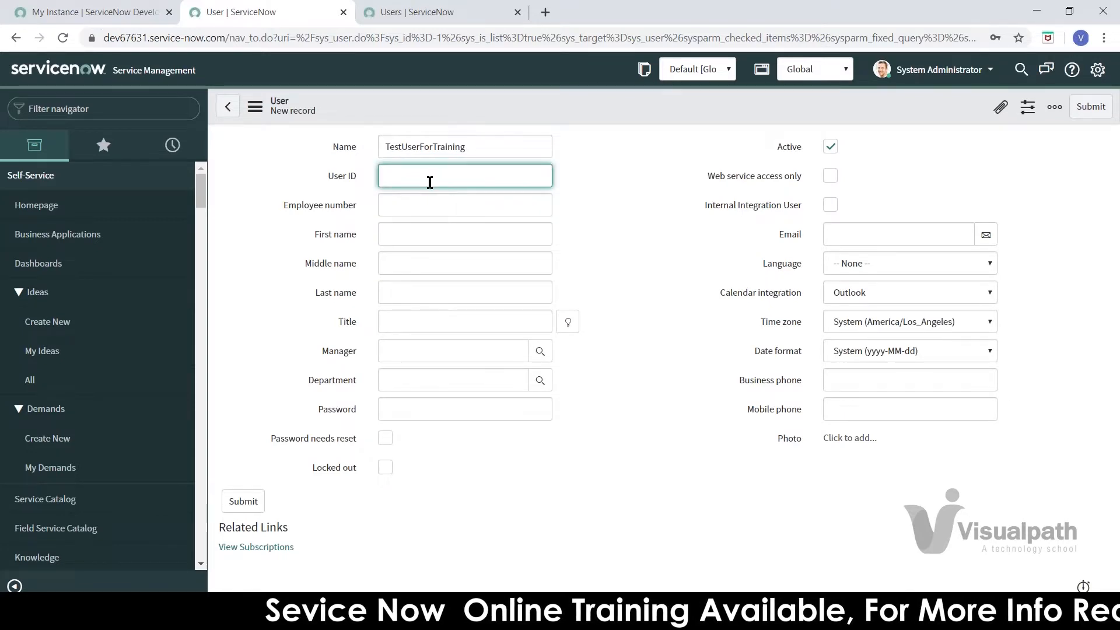
pyautogui.write('testuser')
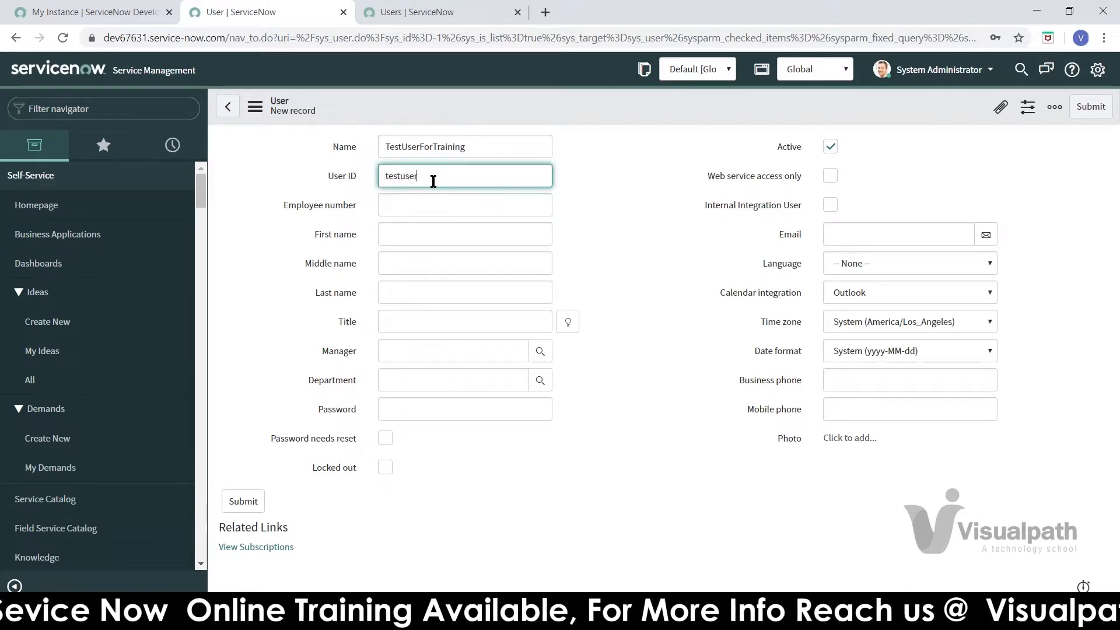
pyautogui.write('fortraining')
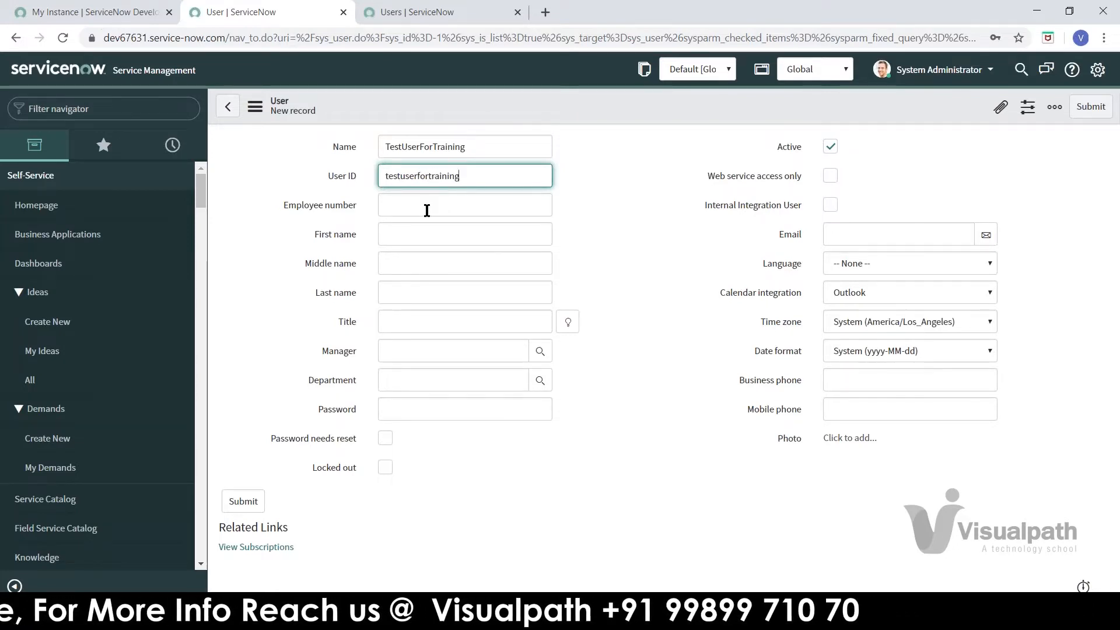
pyautogui.click(427, 211)
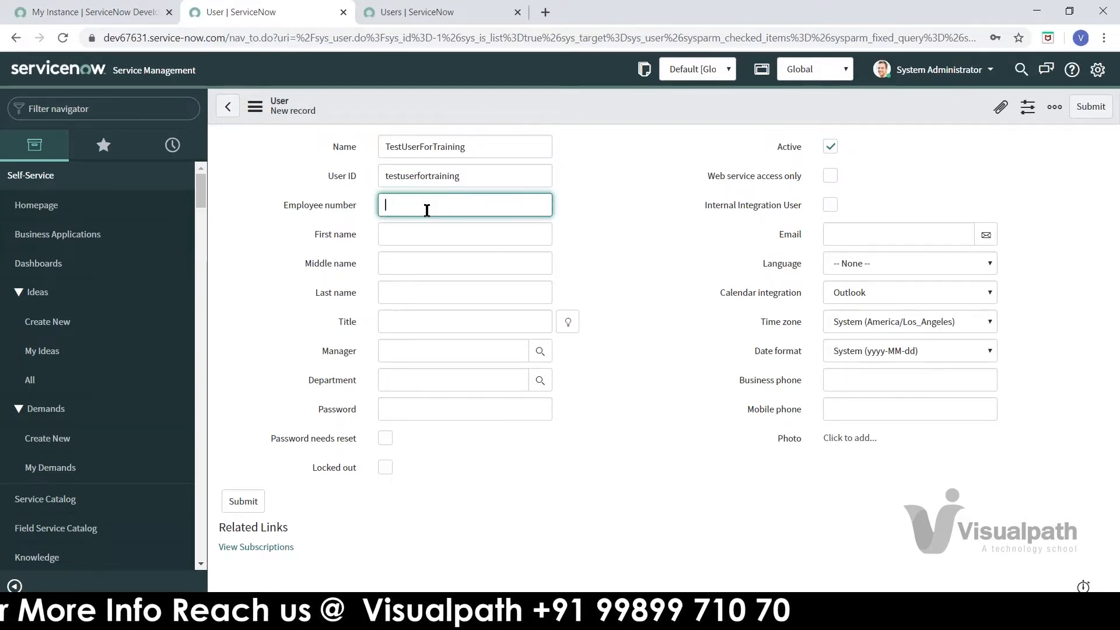
# Step: Re-select the testuserfortraining User ID value, then open the account options menu
pyautogui.doubleClick(464, 176)
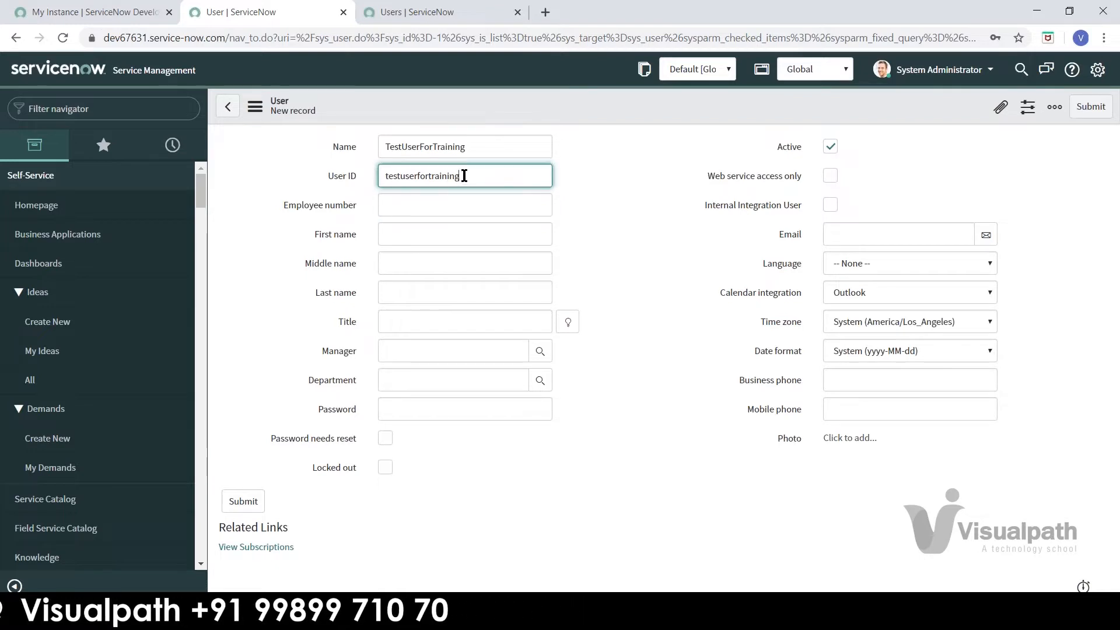
pyautogui.click(605, 167)
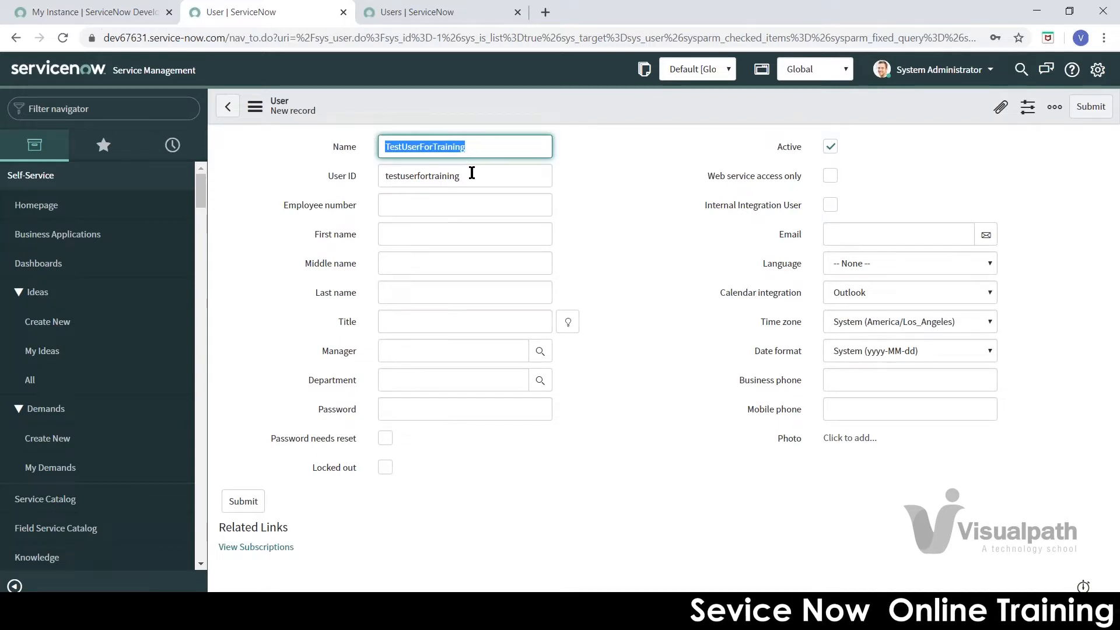
pyautogui.doubleClick(473, 175)
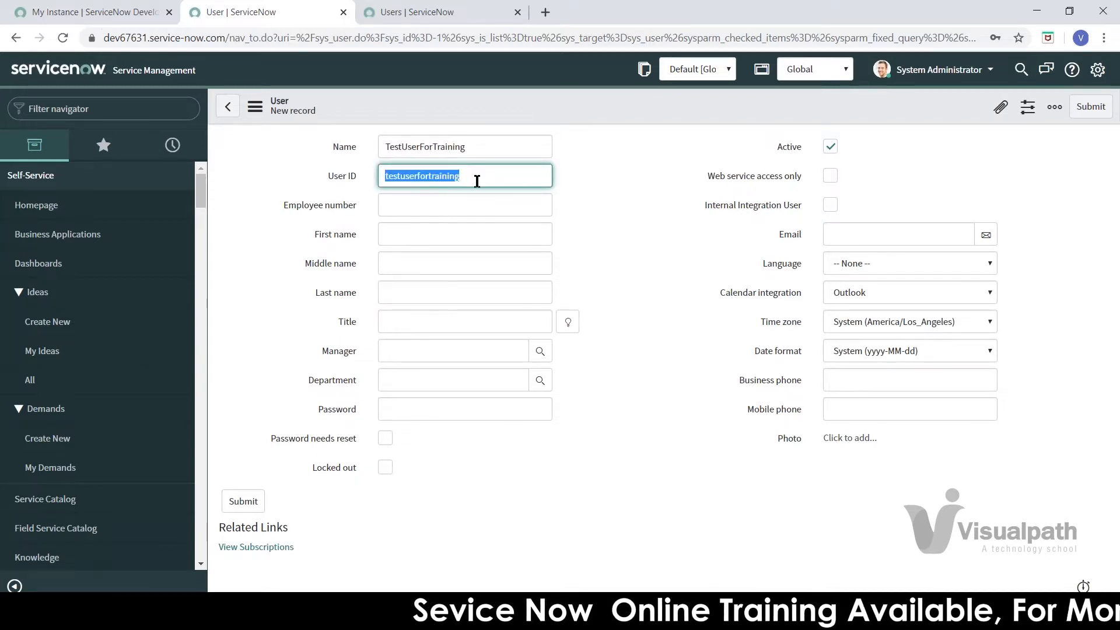
pyautogui.moveTo(478, 182); pyautogui.dragTo(371, 178)
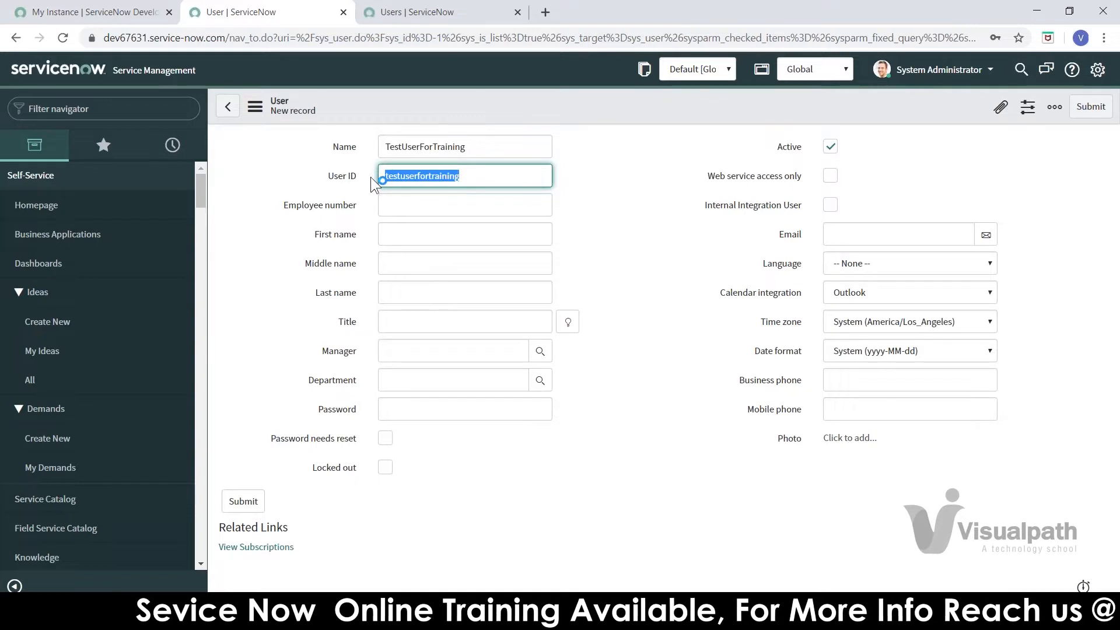
pyautogui.click(493, 178)
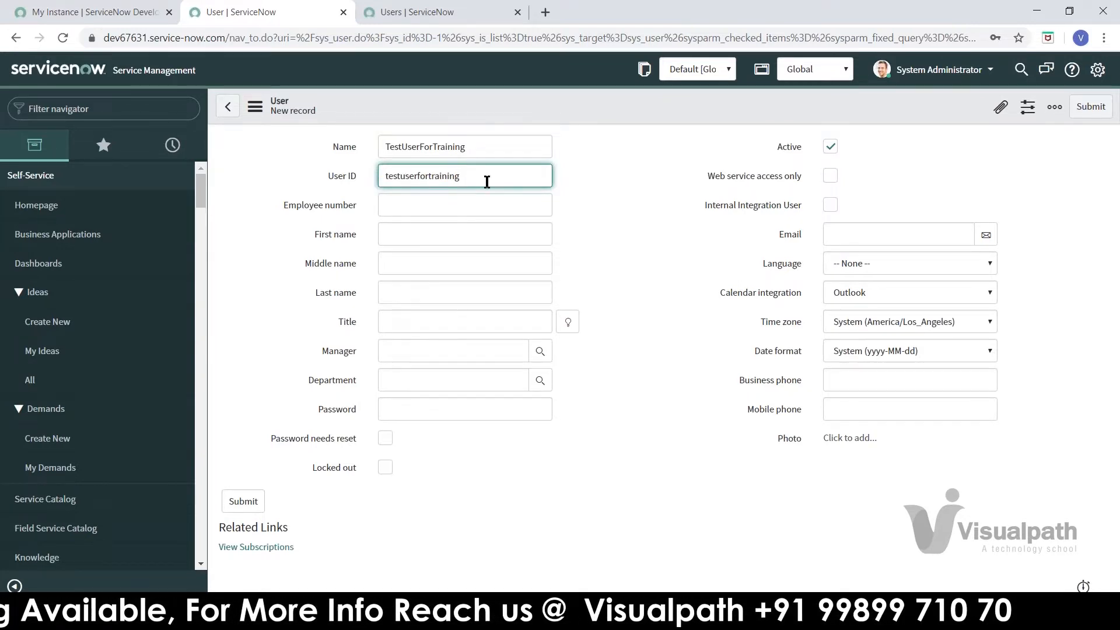
pyautogui.click(942, 73)
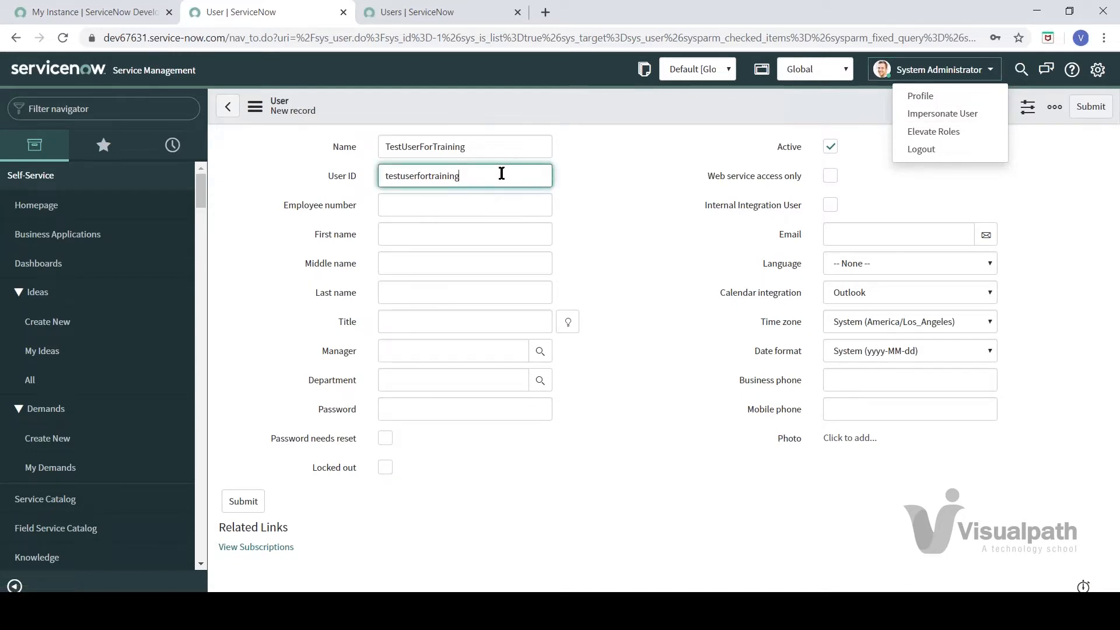
# Step: Focus the Password field, dismissing Chrome's saved-password suggestions
pyautogui.click(432, 407)
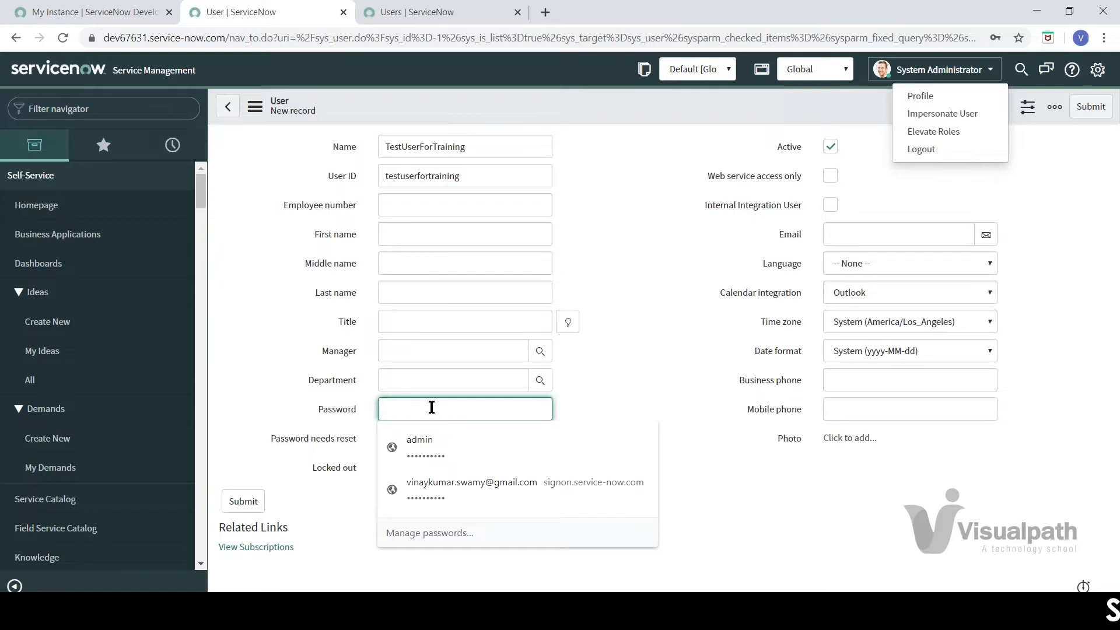
pyautogui.click(662, 386)
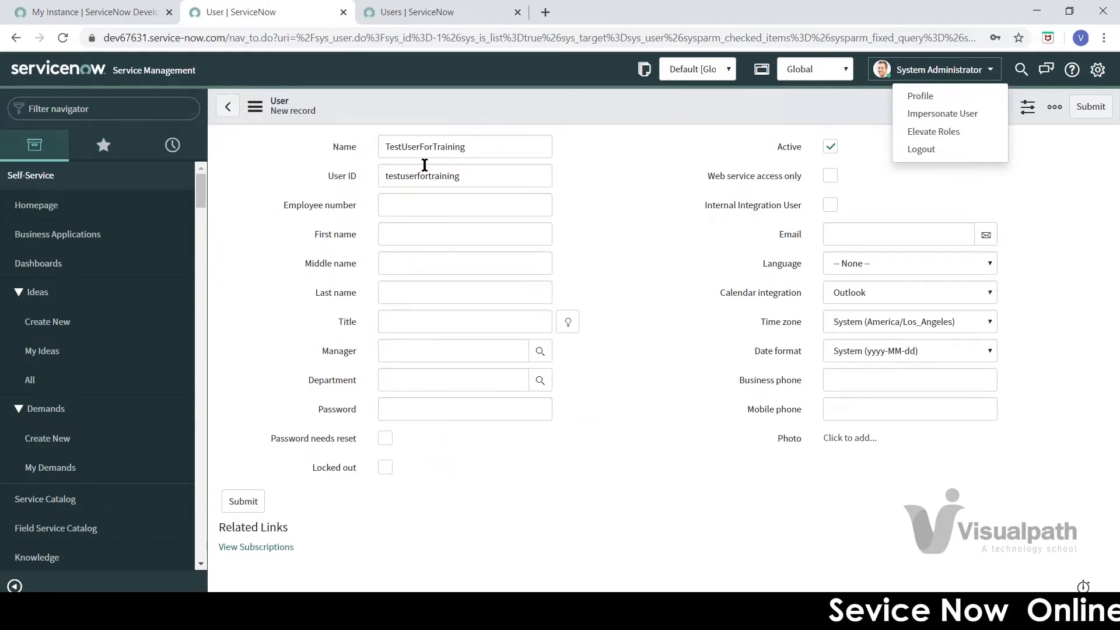
pyautogui.click(422, 408)
pyautogui.click(611, 380)
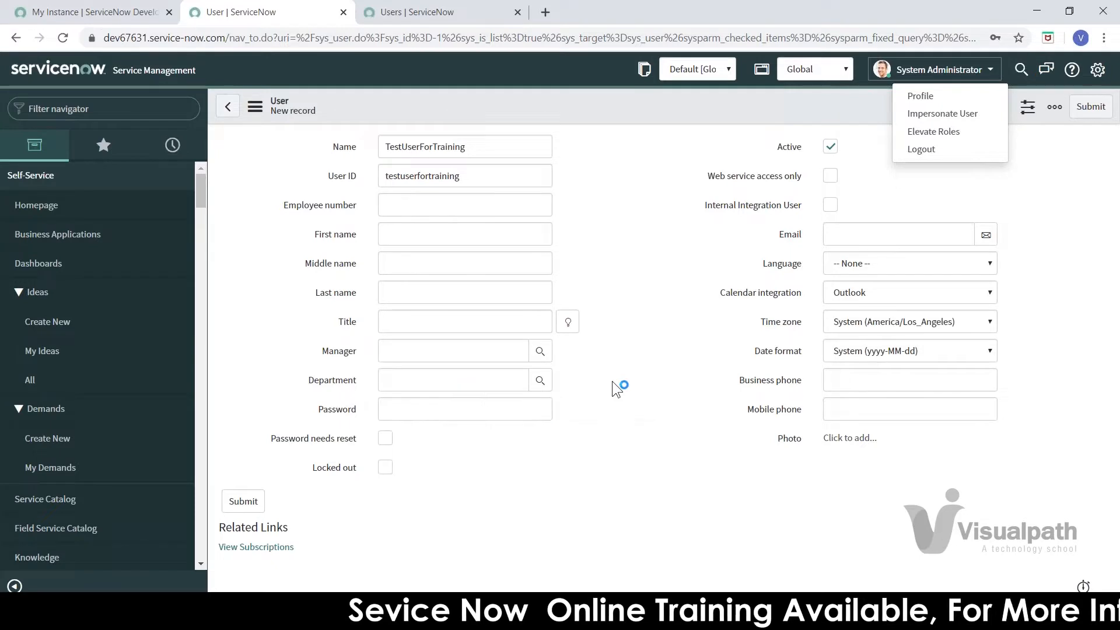
pyautogui.click(471, 414)
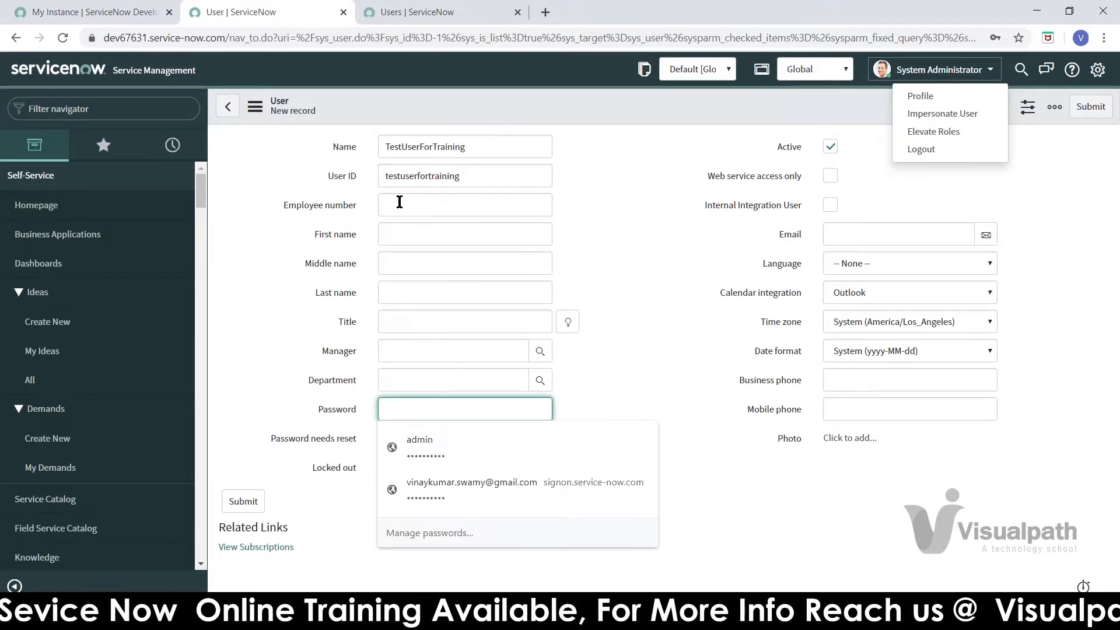
pyautogui.click(622, 383)
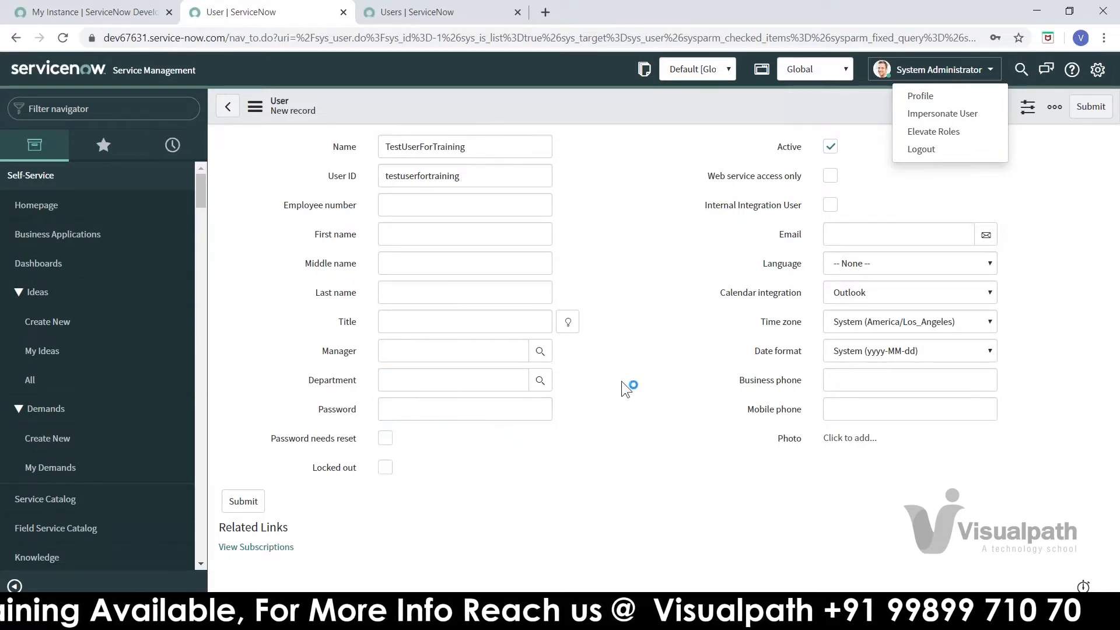
pyautogui.click(493, 410)
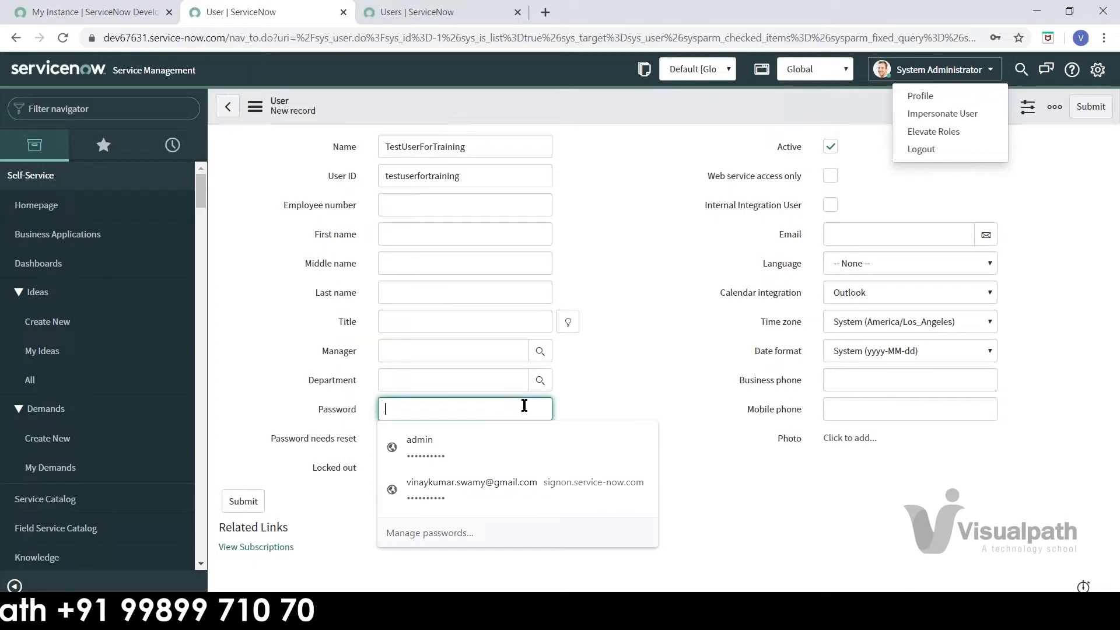
pyautogui.click(592, 400)
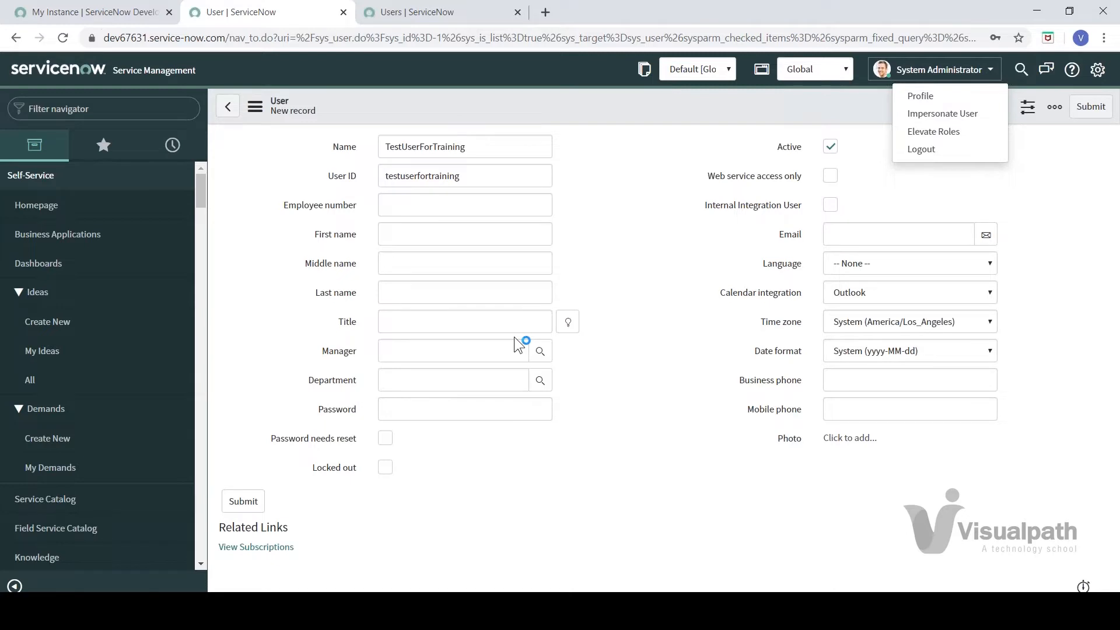
# Step: Enter the new user's password, then move on to the Employee number field
pyautogui.click(421, 408)
pyautogui.write('••••')
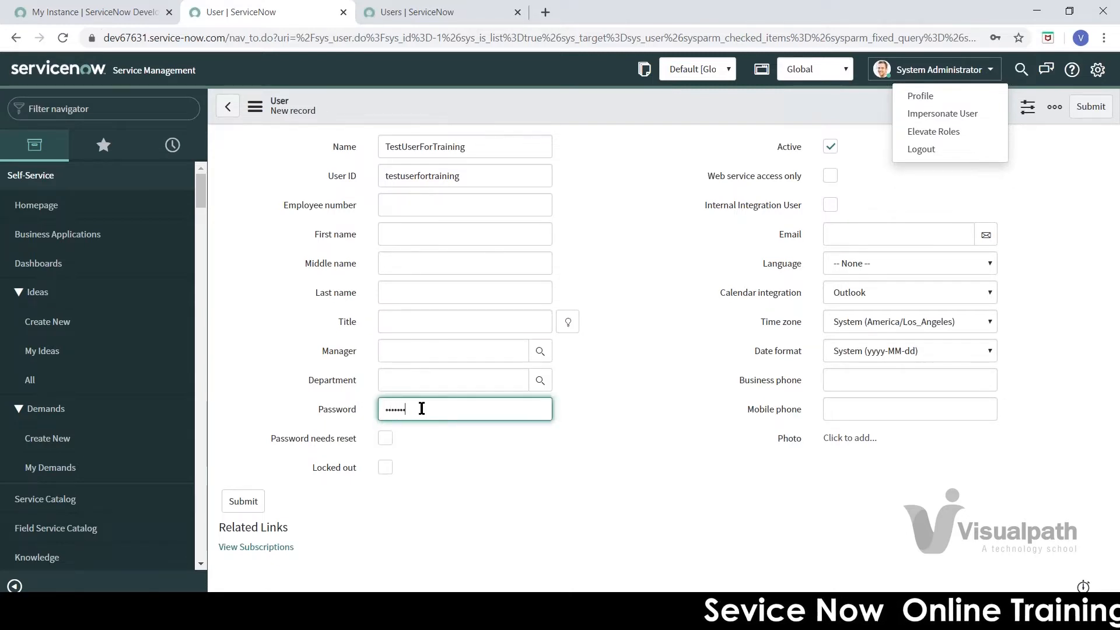
pyautogui.click(653, 365)
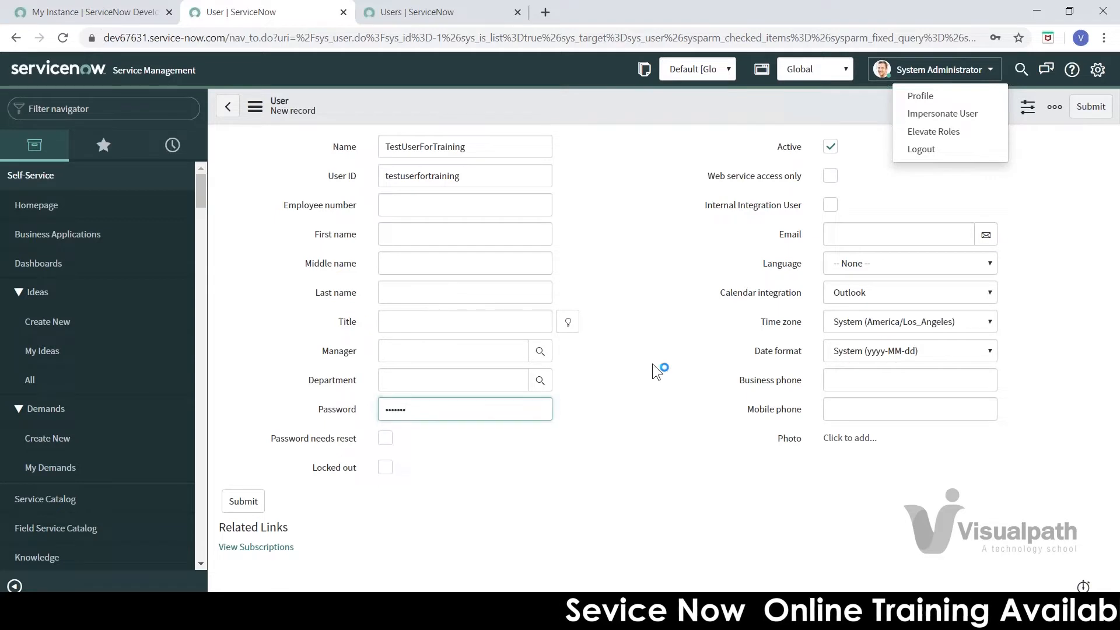
pyautogui.click(474, 177)
pyautogui.click(420, 206)
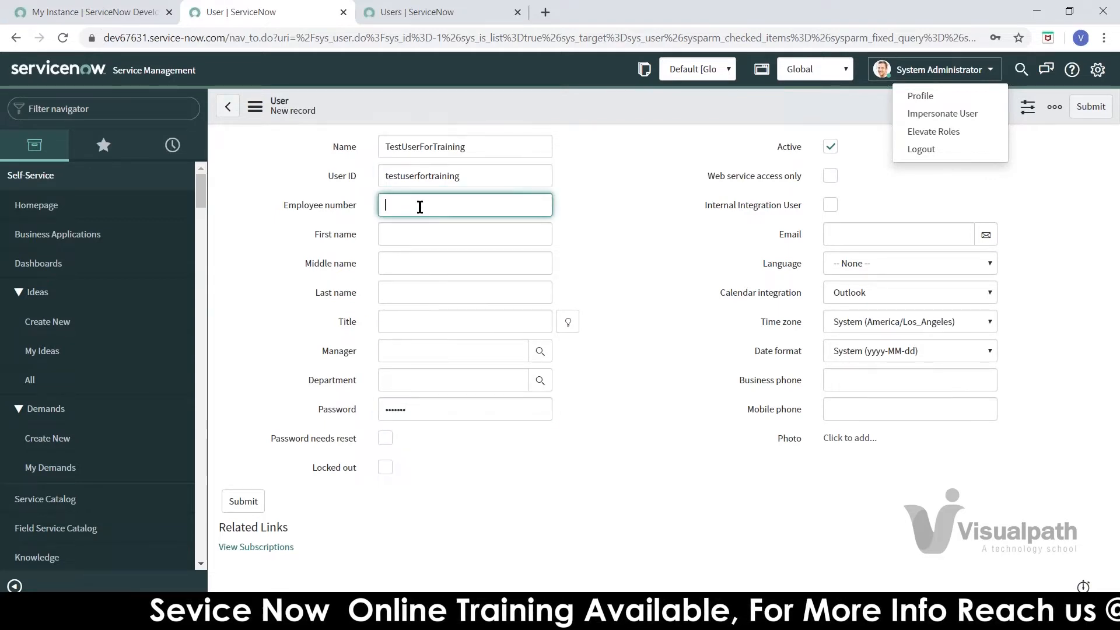
# Step: Enter First name TestUser, Middle name For and Last name Training
pyautogui.click(414, 234)
pyautogui.write('Test')
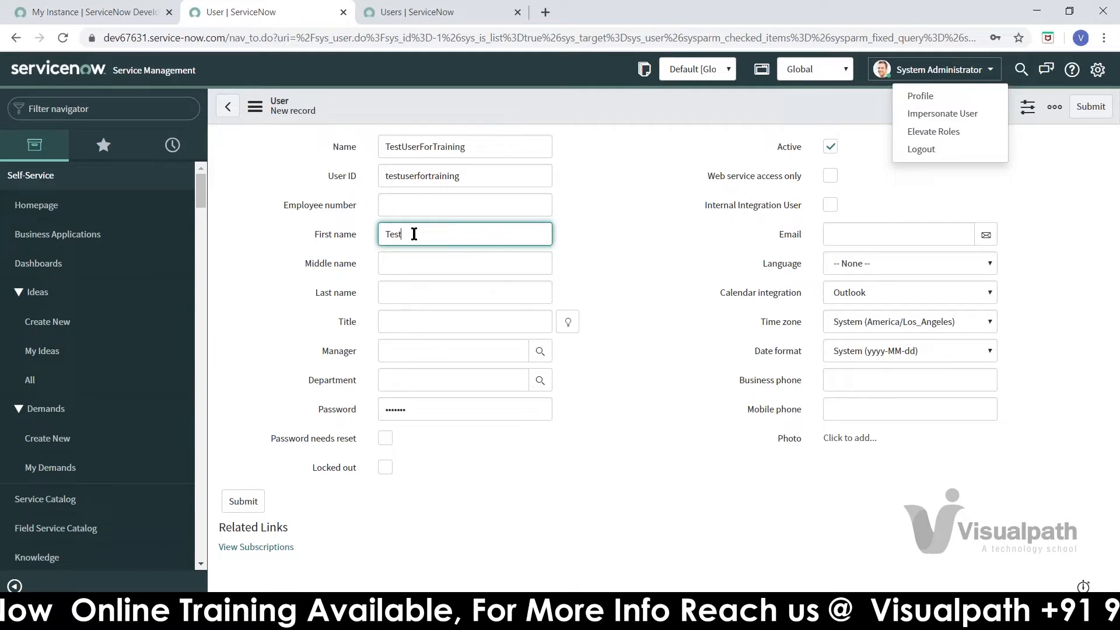
pyautogui.write('User')
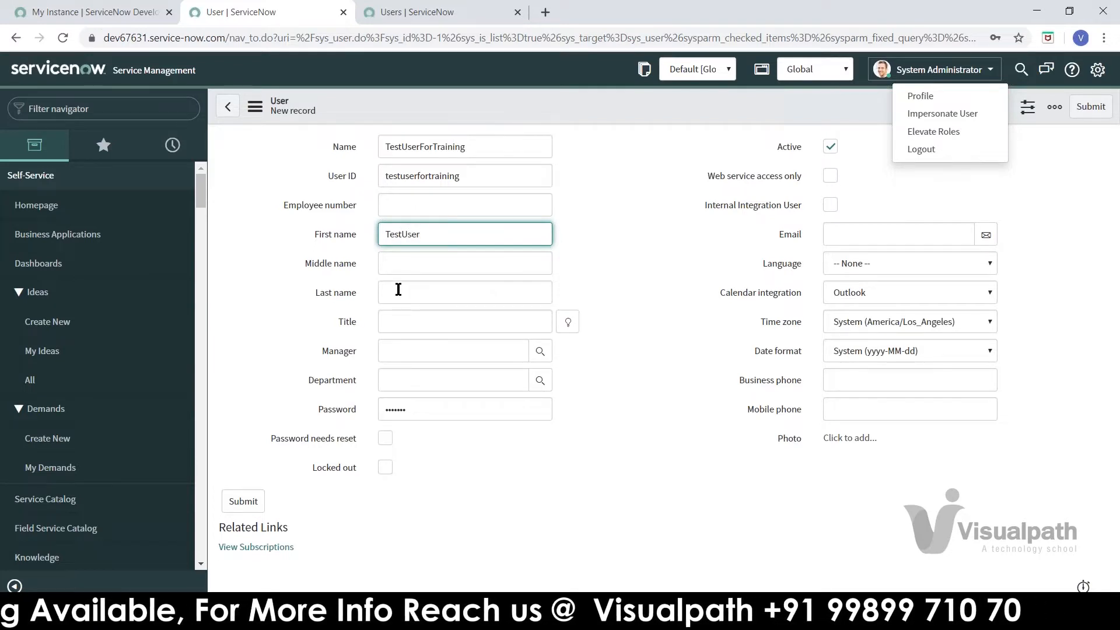
pyautogui.click(400, 260)
pyautogui.write('For')
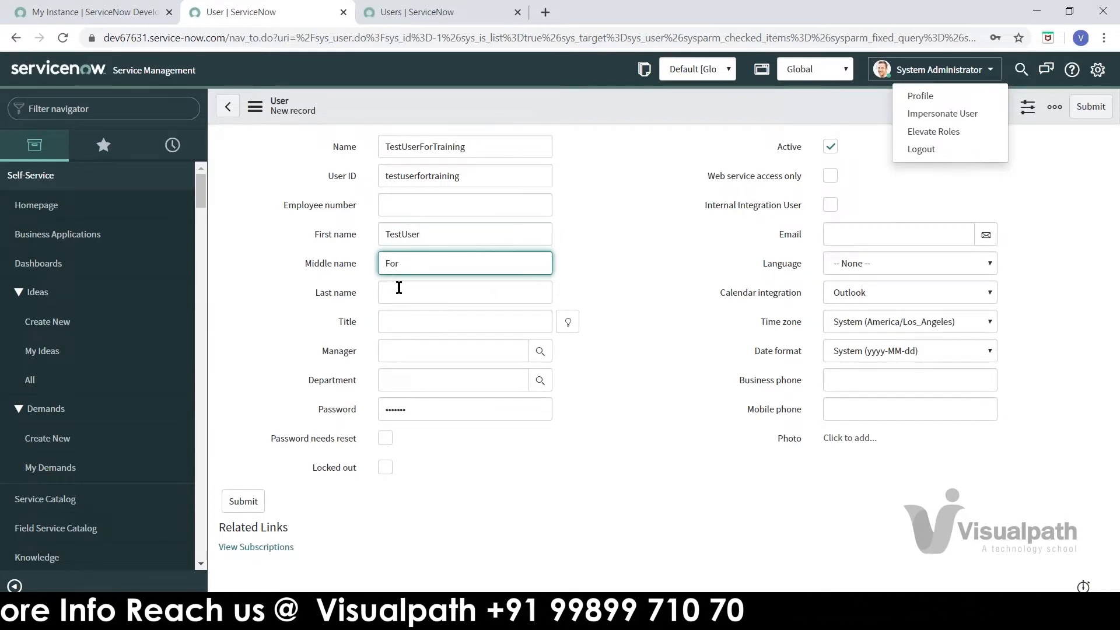
pyautogui.click(398, 289)
pyautogui.write('Training')
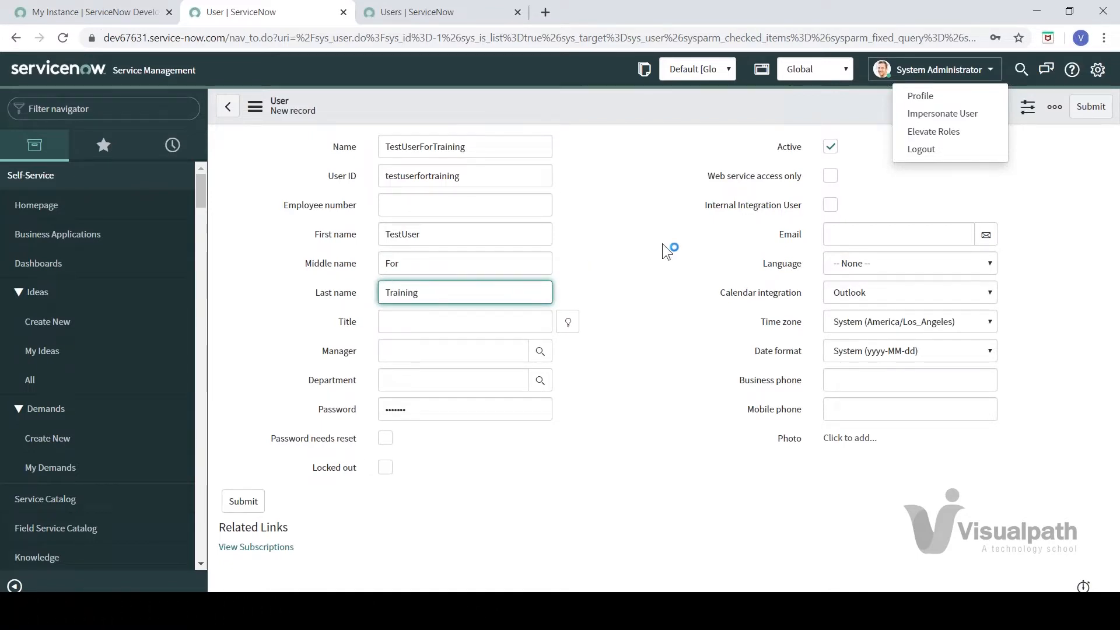
pyautogui.click(663, 244)
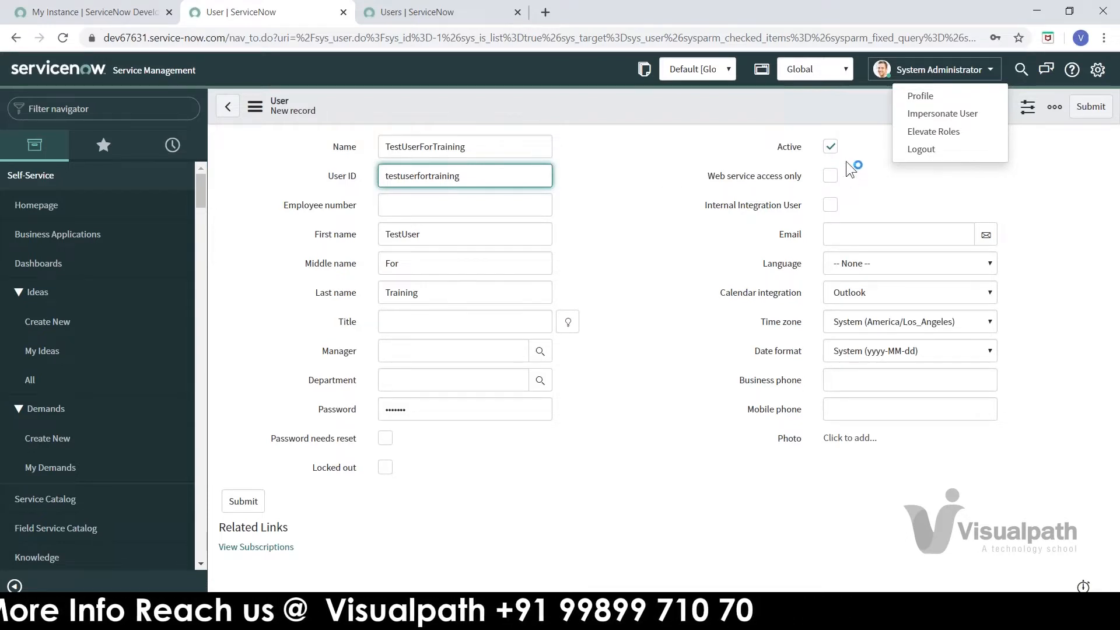
pyautogui.click(926, 267)
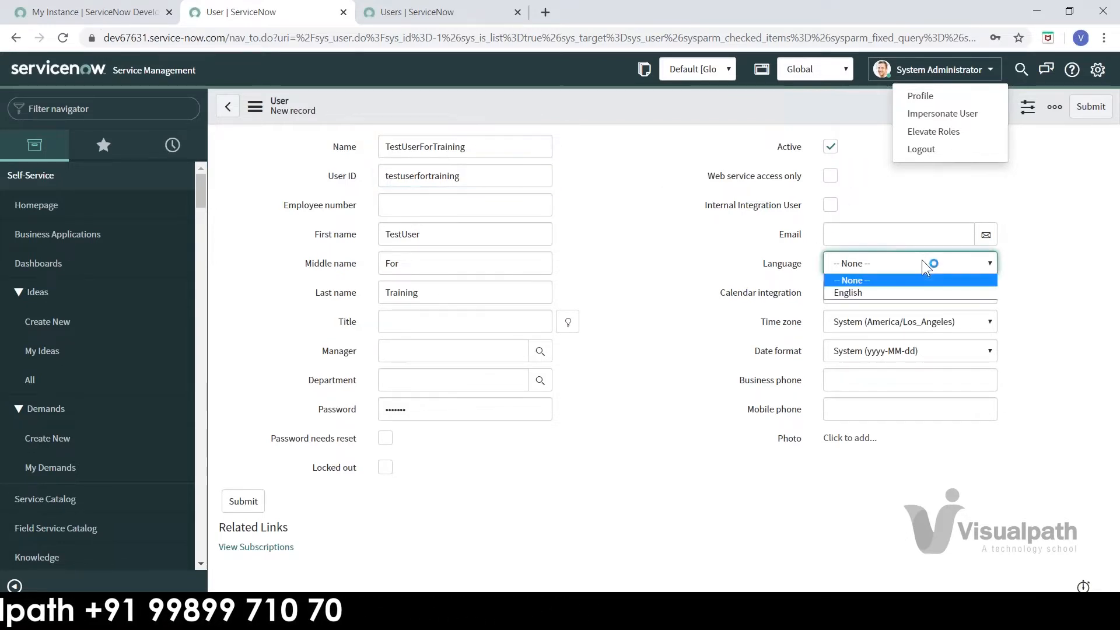
pyautogui.click(669, 270)
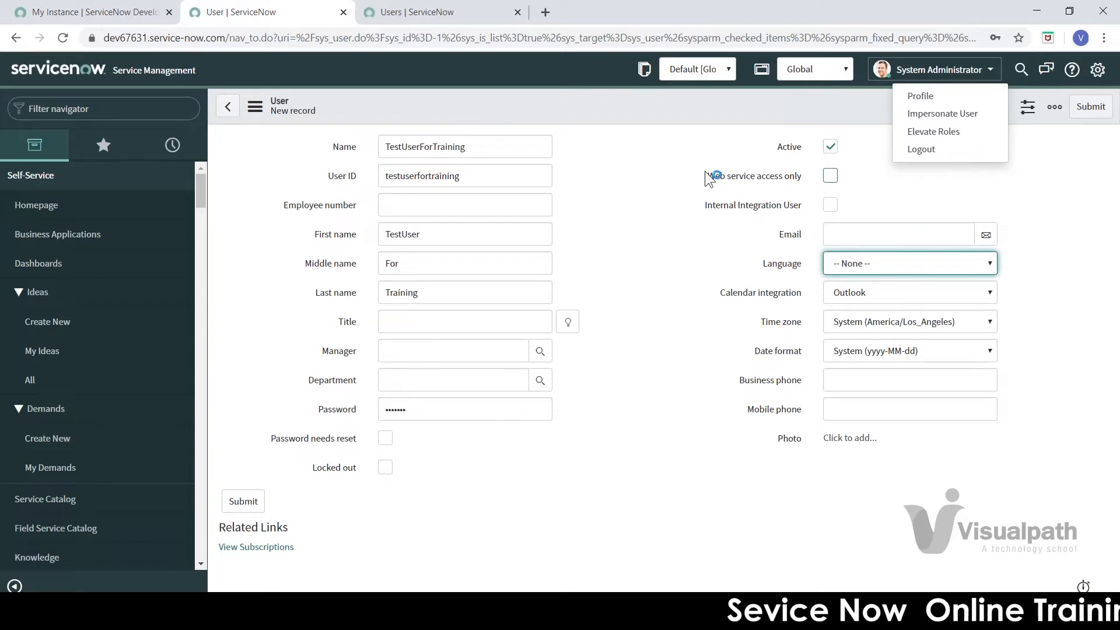
# Step: Leave the Manager field empty and submit the testuserfortraining user record
pyautogui.click(824, 173)
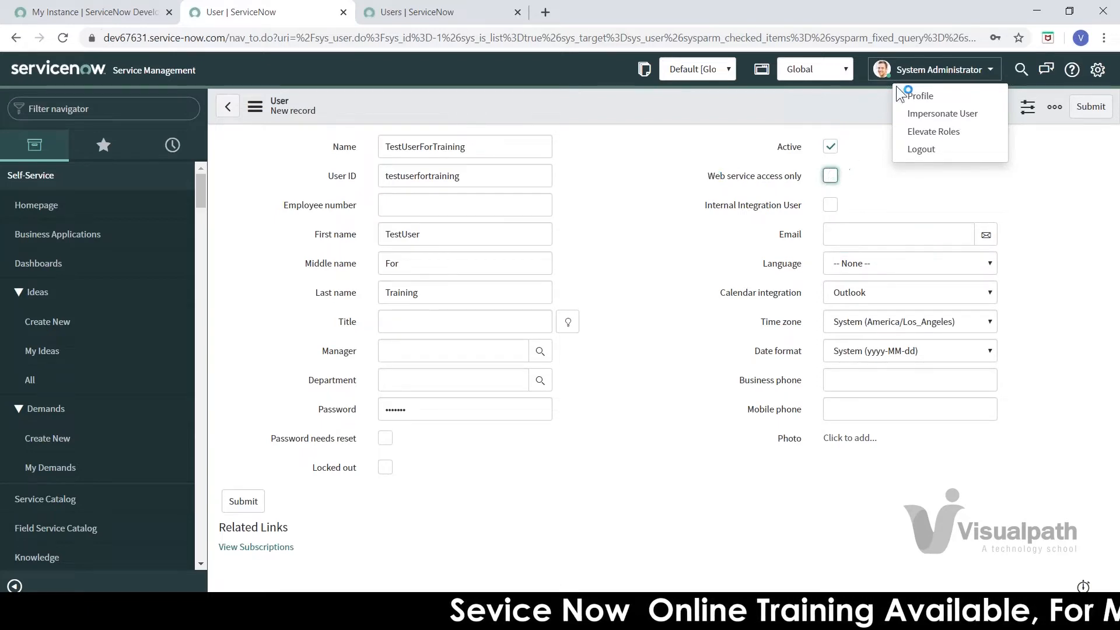
pyautogui.click(926, 72)
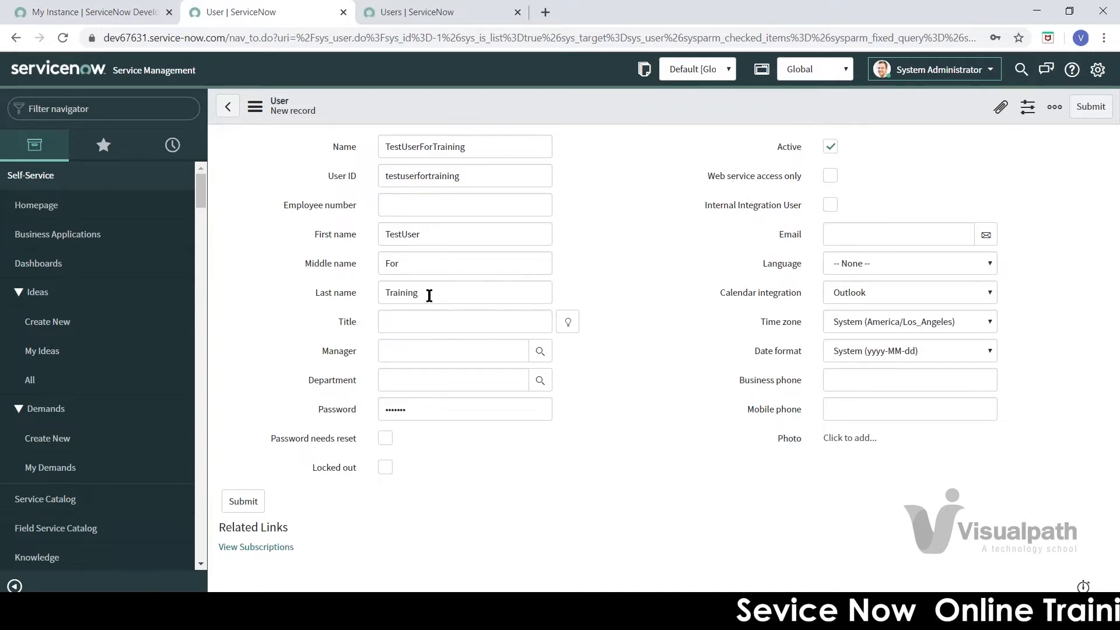
pyautogui.click(415, 352)
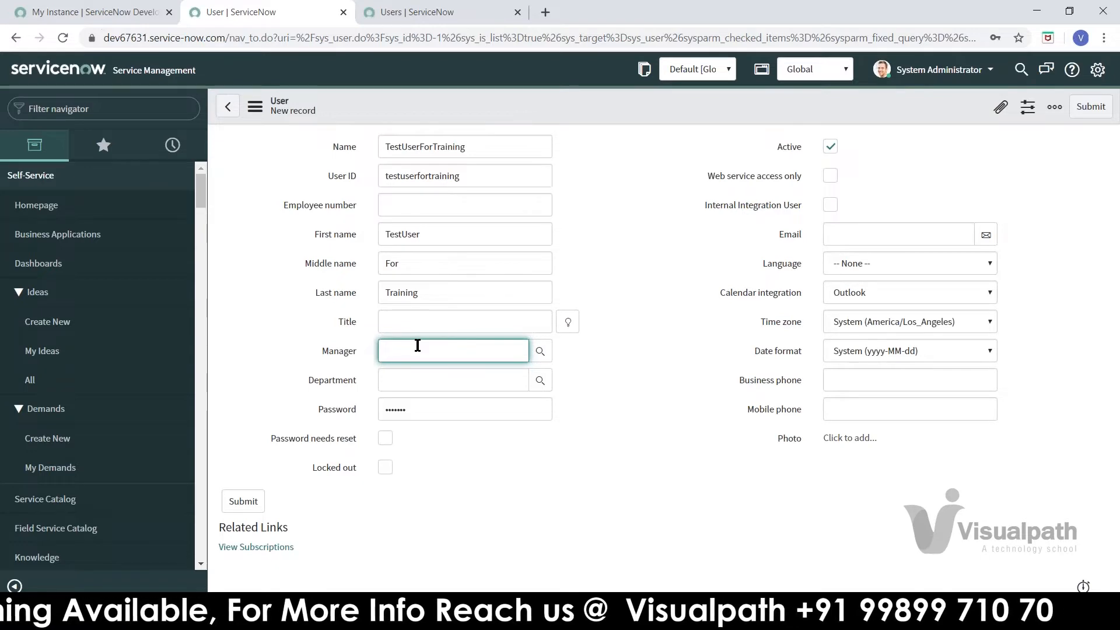
pyautogui.click(607, 382)
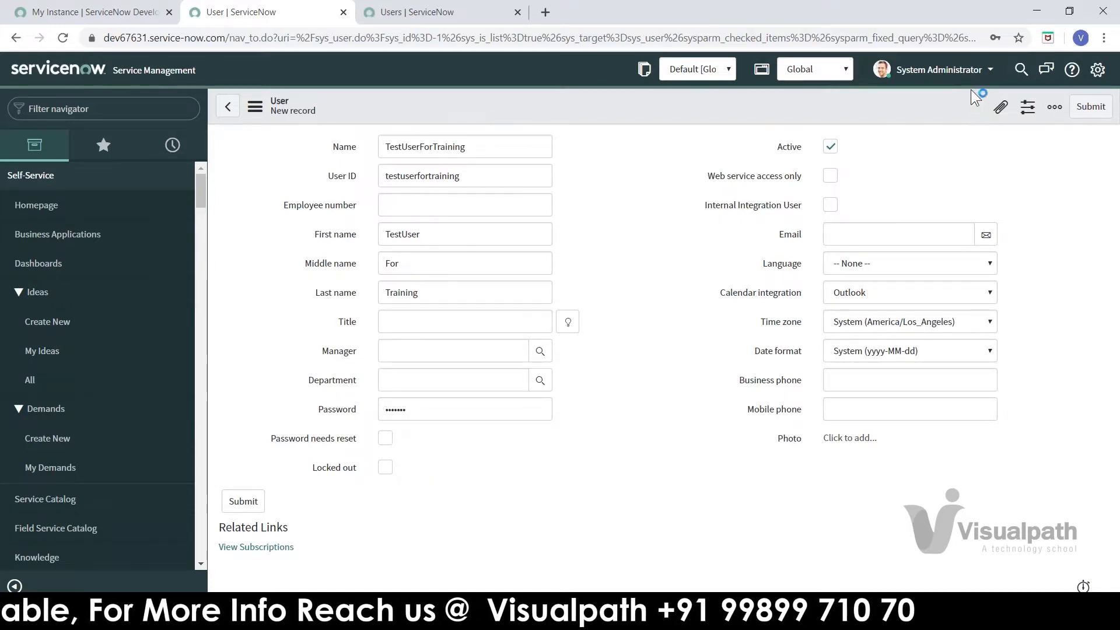
pyautogui.click(945, 70)
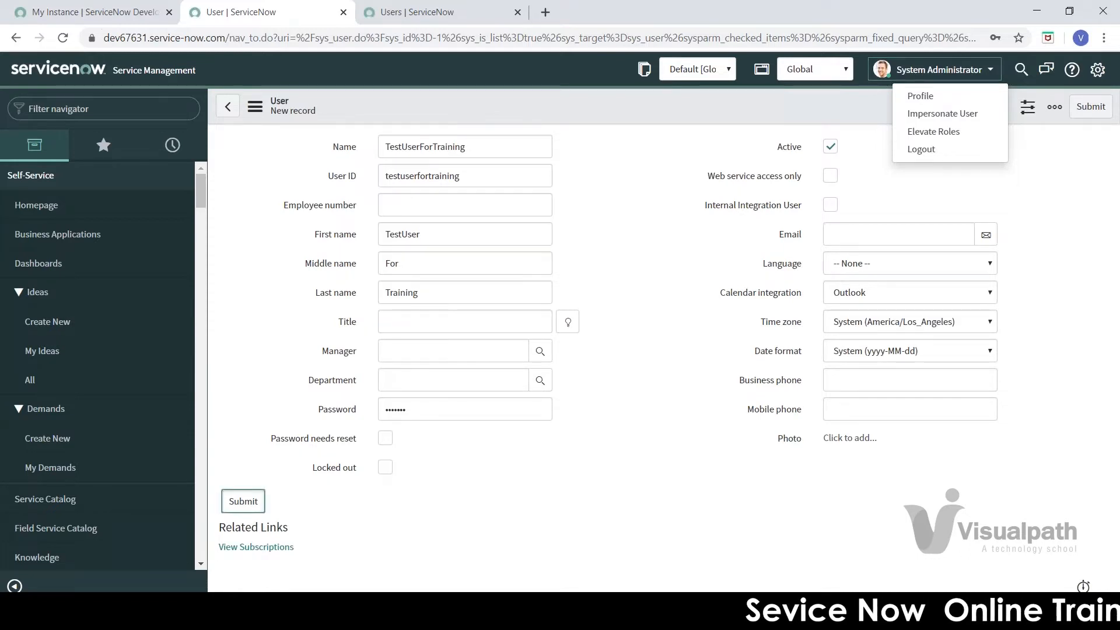
pyautogui.press('Return')
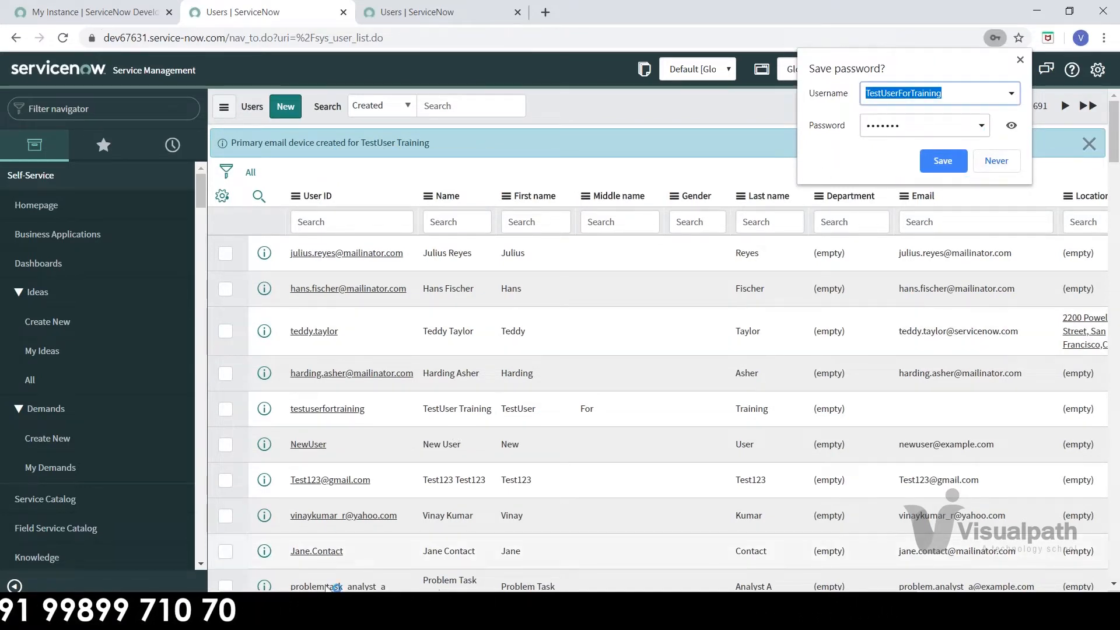
# Step: Dismiss Chrome's save-password offer and open Notepad to note the user name
pyautogui.click(332, 612)
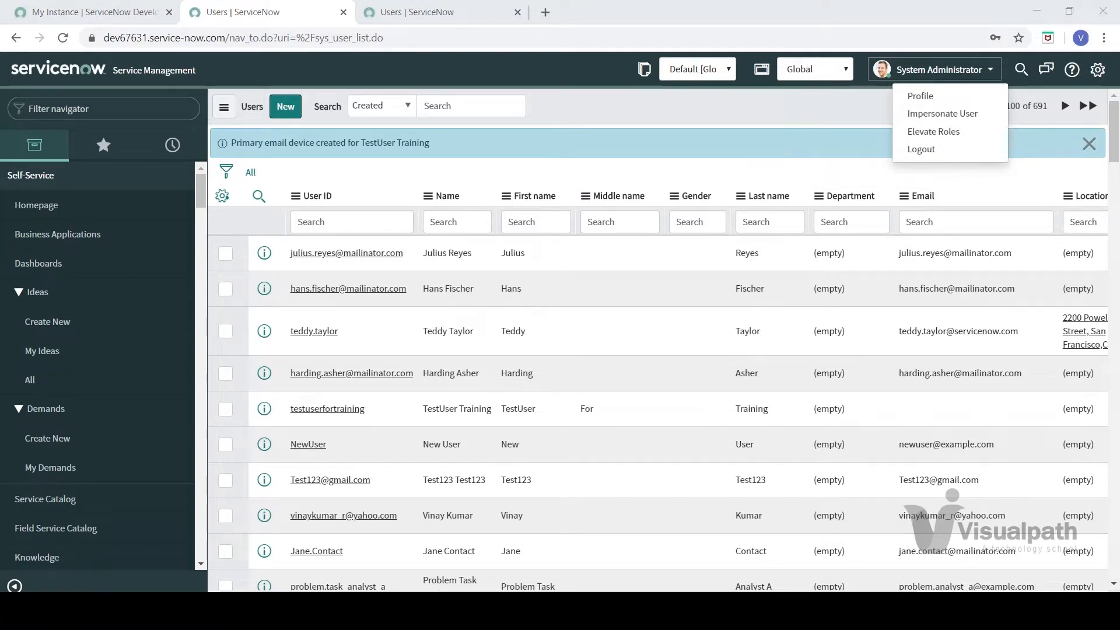
pyautogui.write('notepad')
pyautogui.press('Return')
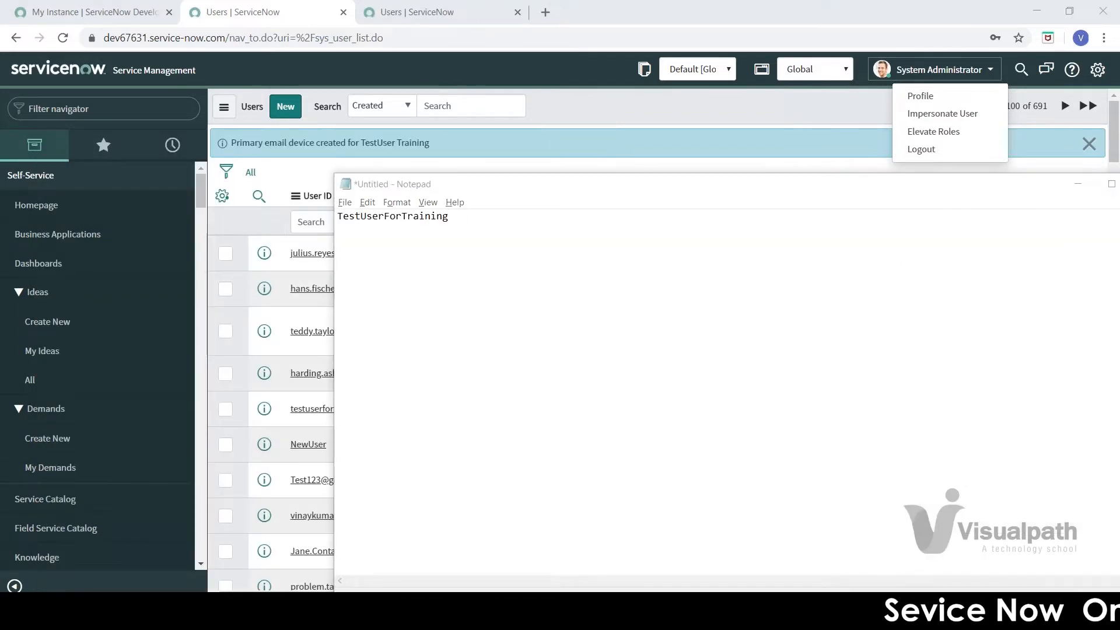
pyautogui.hotkey('alt', 'Tab')
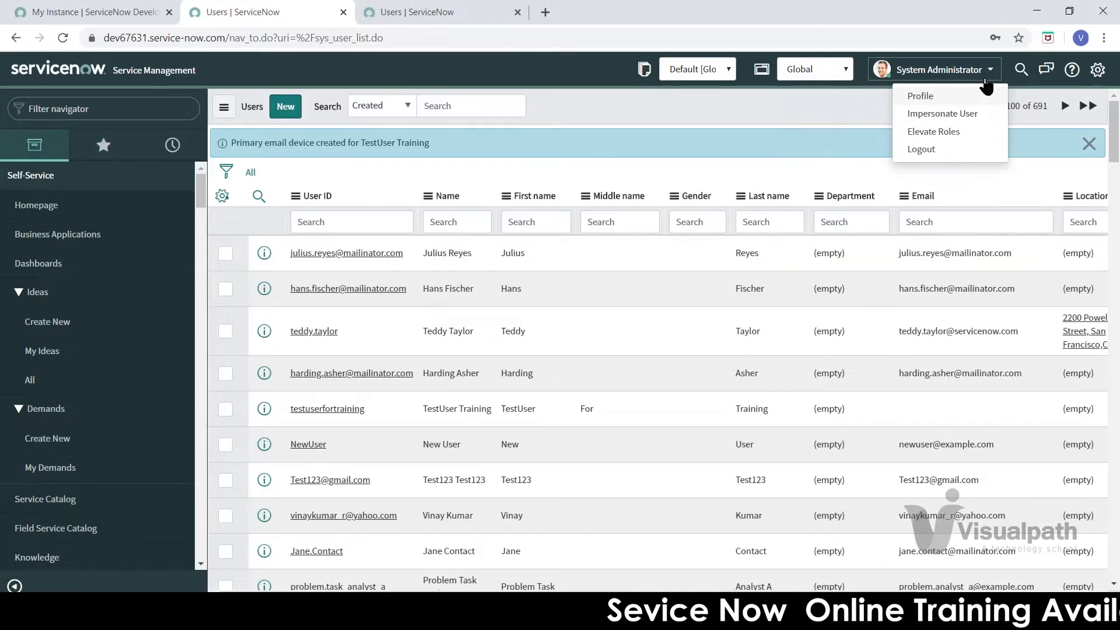
# Step: Log out of the System Administrator account from the user menu
pyautogui.click(1097, 70)
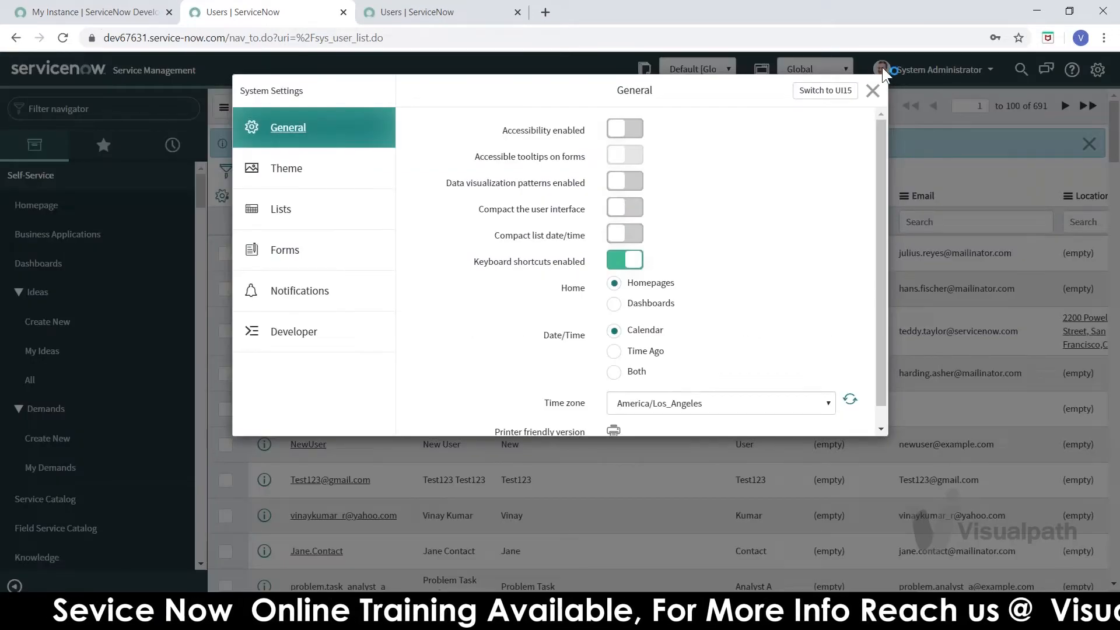
pyautogui.click(872, 91)
pyautogui.click(928, 70)
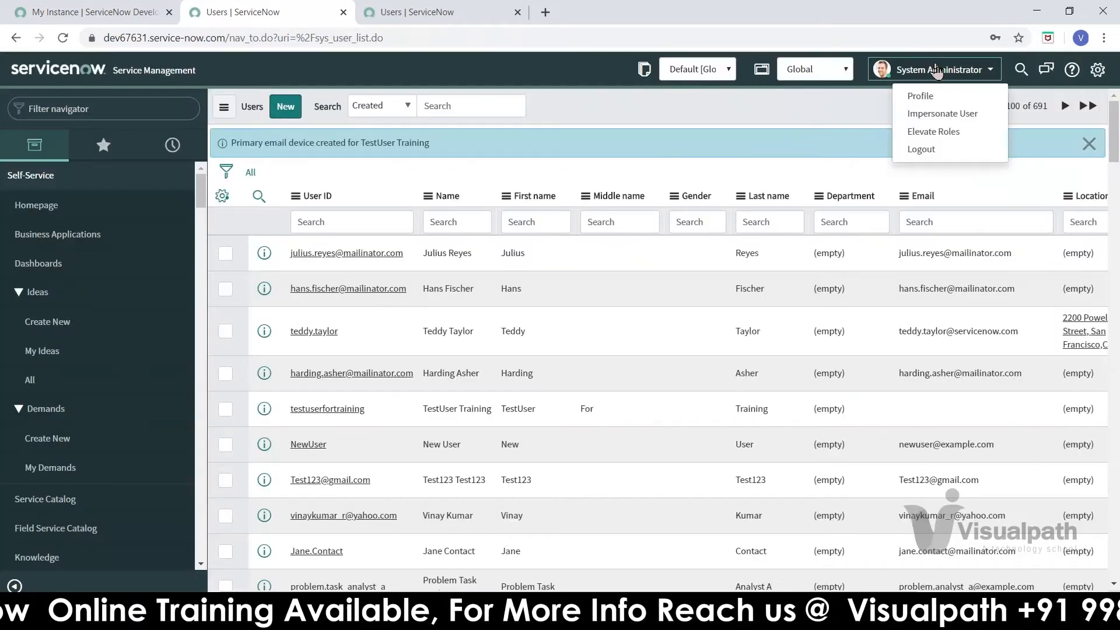
pyautogui.click(927, 150)
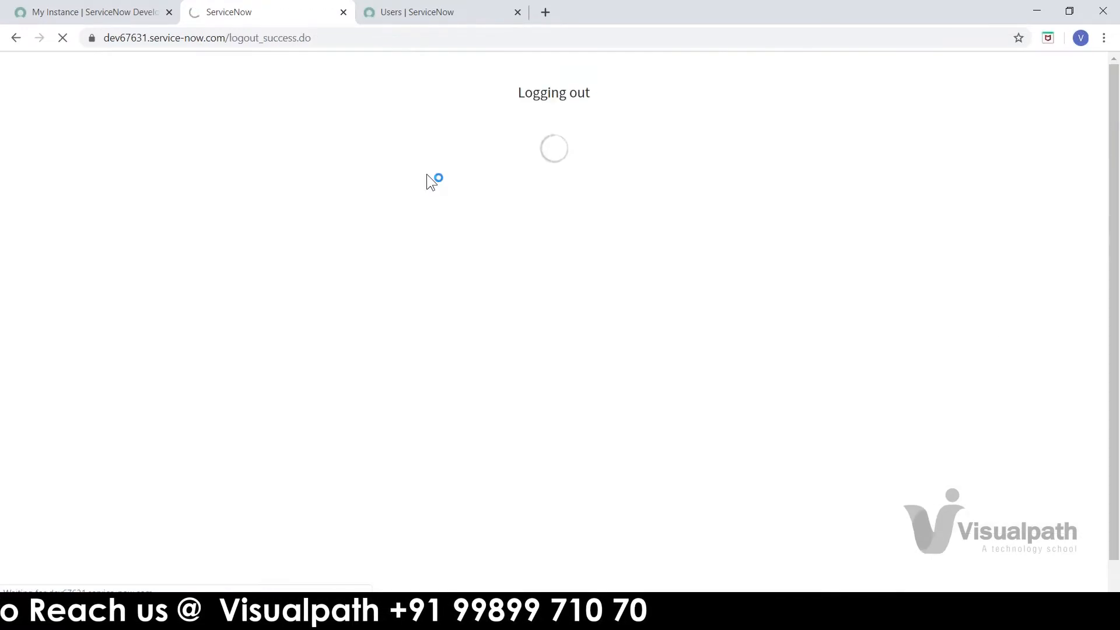
# Step: Log in as TestUserForTraining with its password and dismiss Chrome's save-password prompt
pyautogui.hotkey('alt', 'Tab')
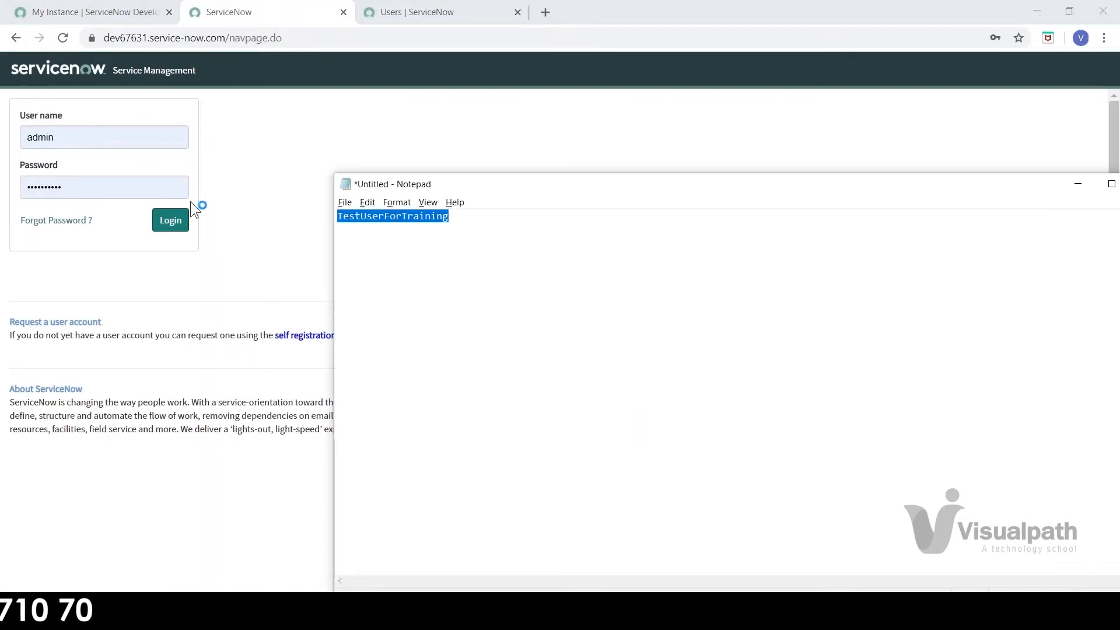
pyautogui.hotkey('alt', 'Tab')
pyautogui.doubleClick(48, 143)
pyautogui.write('TestUserForTraining')
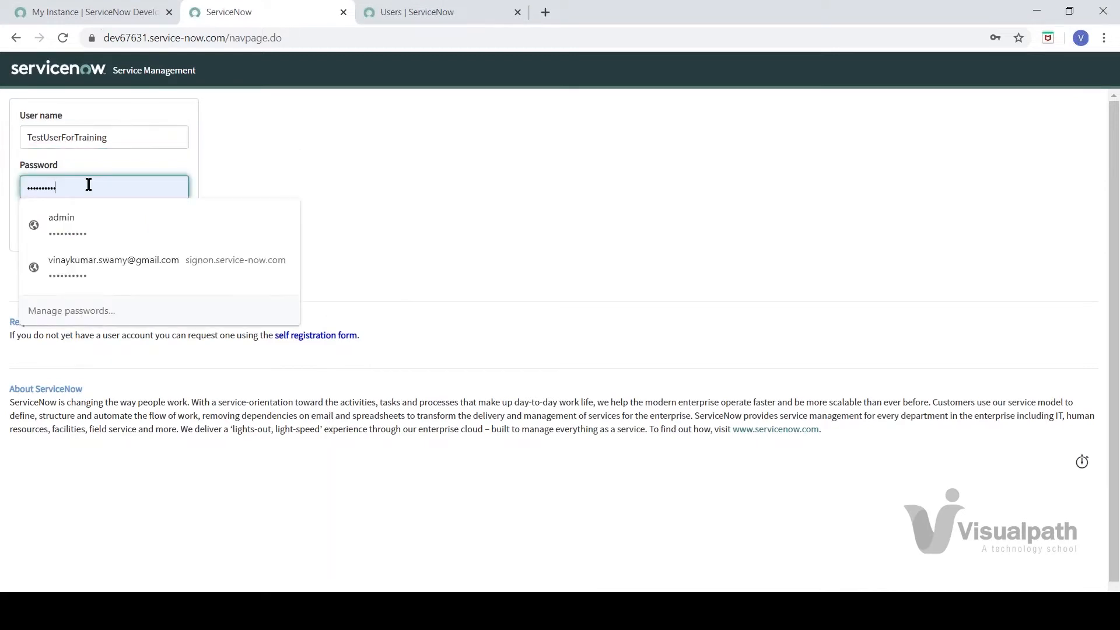
pyautogui.hotkey('ctrl', 'v')
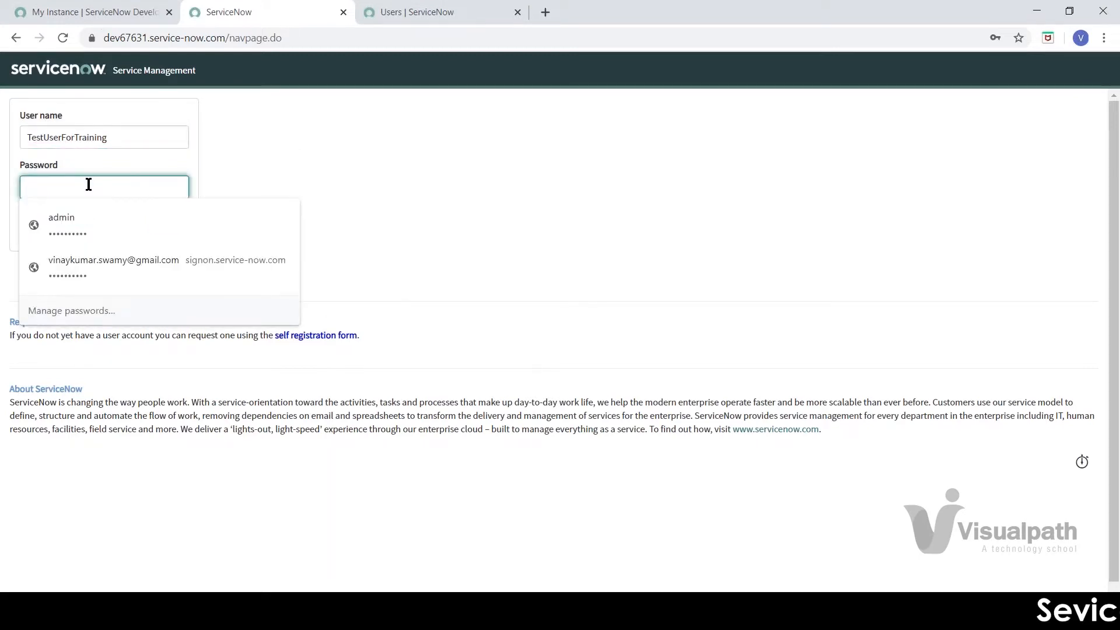
pyautogui.write('•')
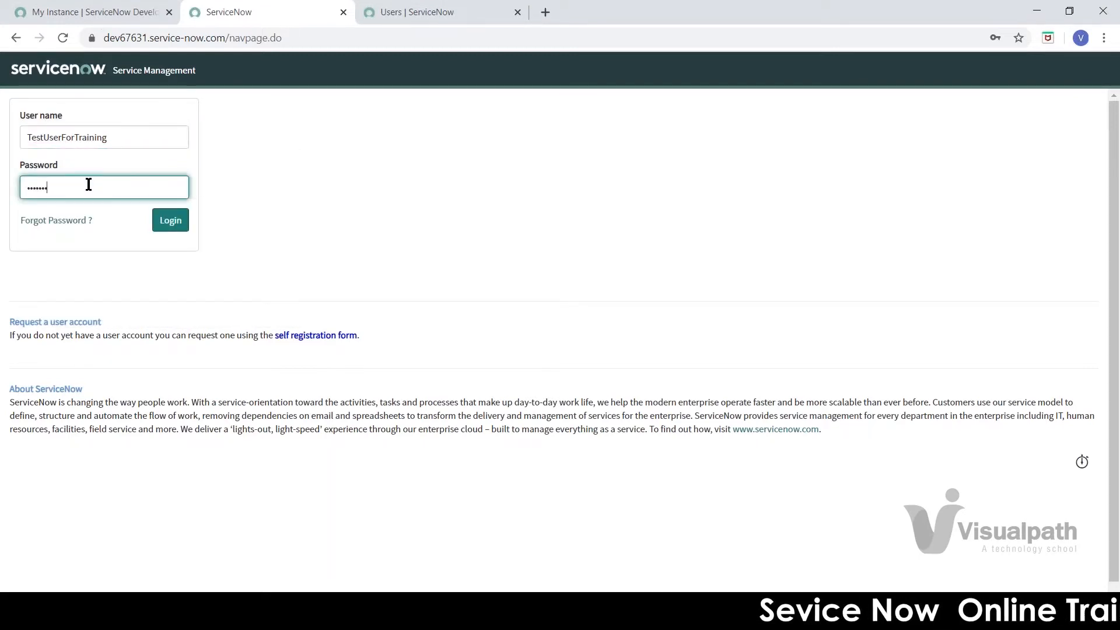
pyautogui.click(164, 226)
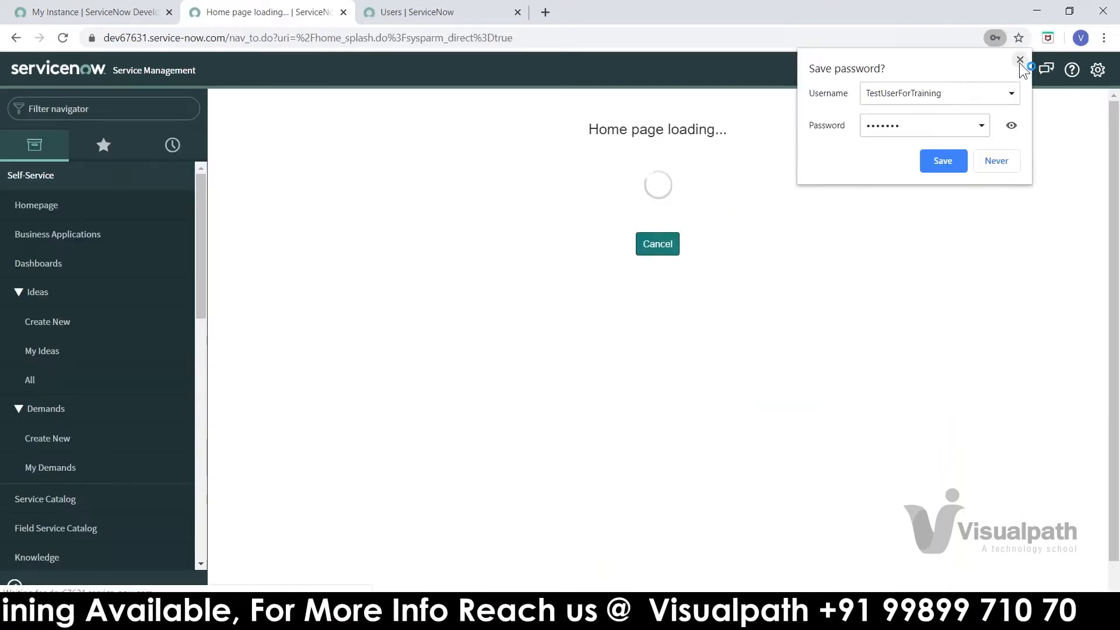
pyautogui.click(1021, 60)
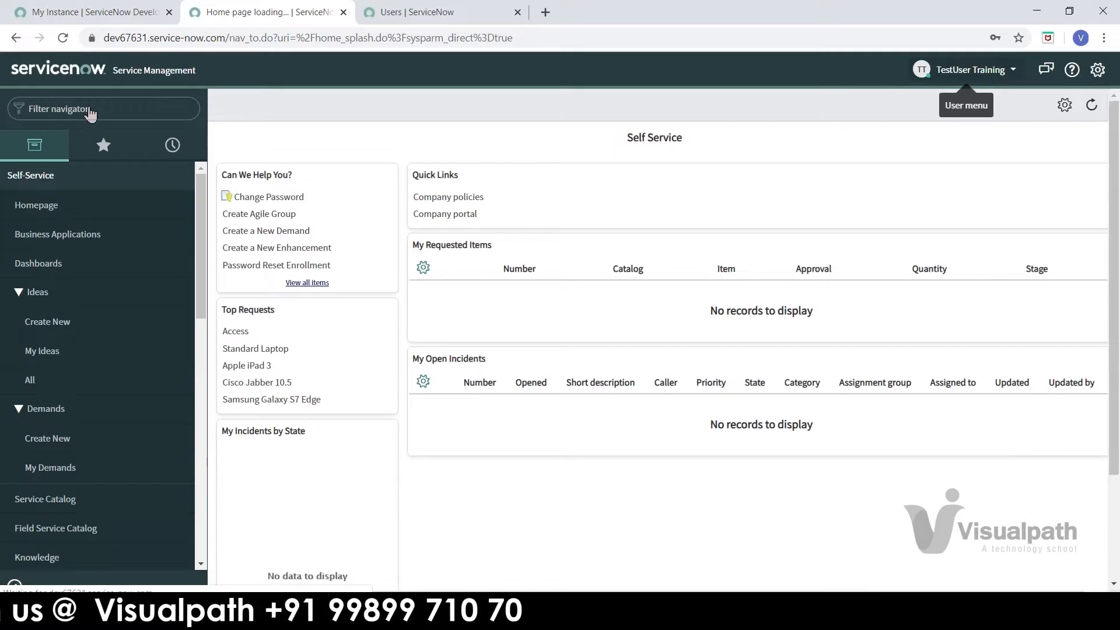
# Step: Filter the navigator for 'incident' to confirm only Incidents modules appear, then log out
pyautogui.moveTo(203, 204); pyautogui.dragTo(195, 152)
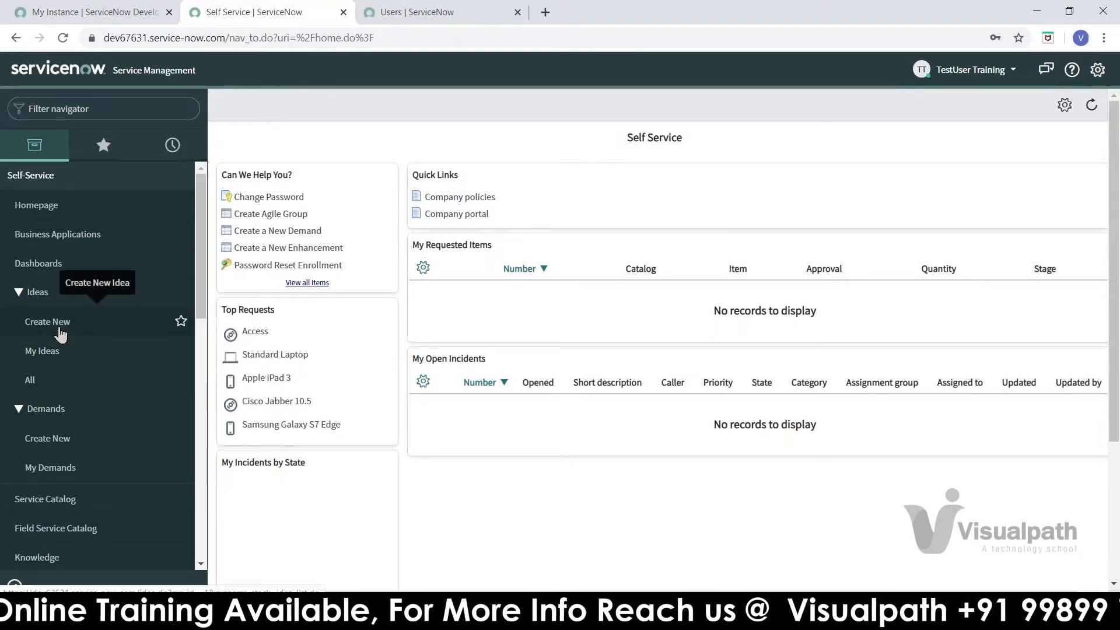
pyautogui.click(88, 109)
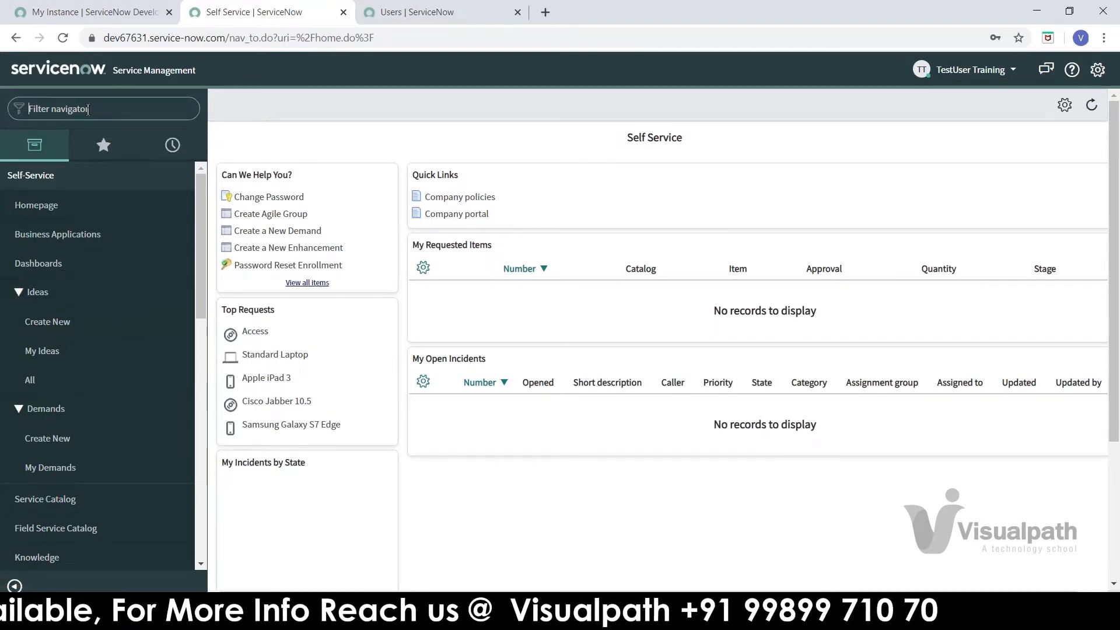
pyautogui.write('incident')
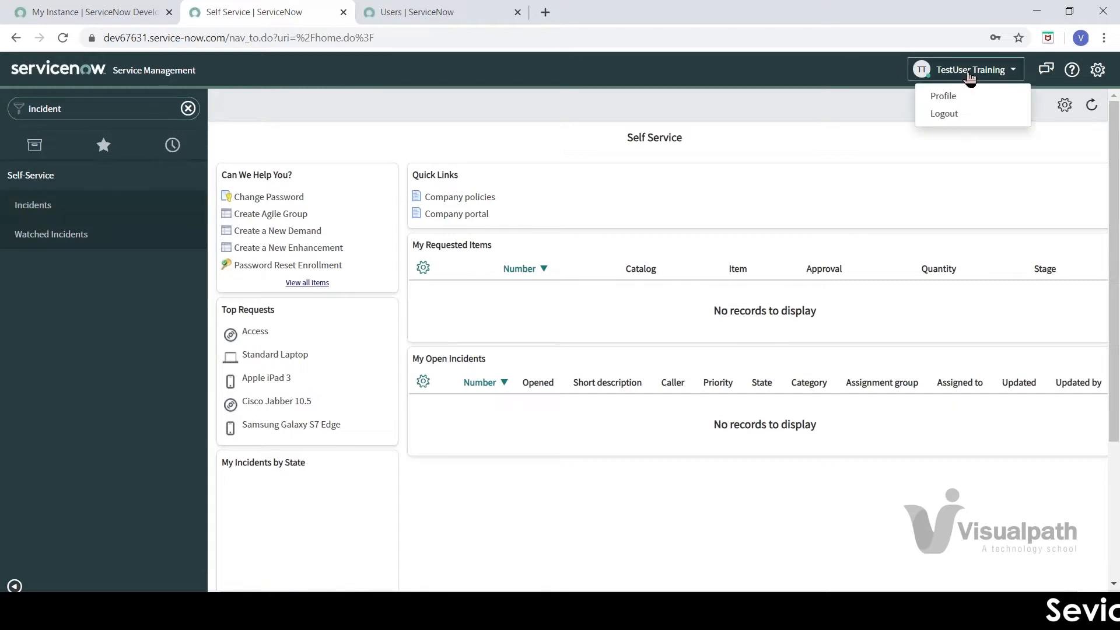
pyautogui.click(957, 120)
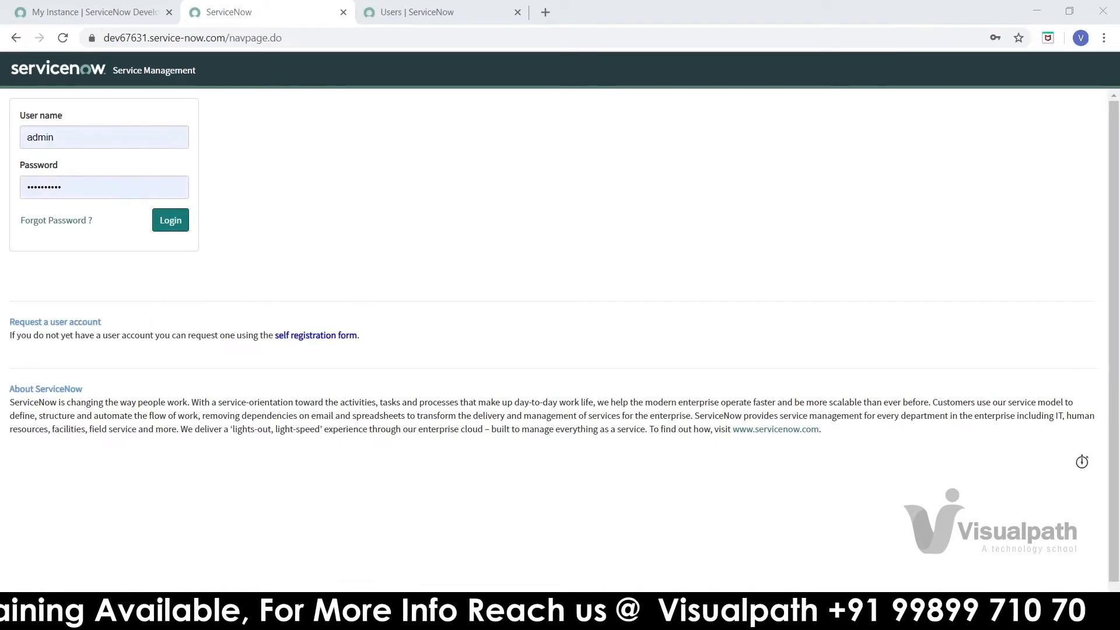
# Step: Log back in as administrator and open Groups under System Security > Users and Groups
pyautogui.click(171, 222)
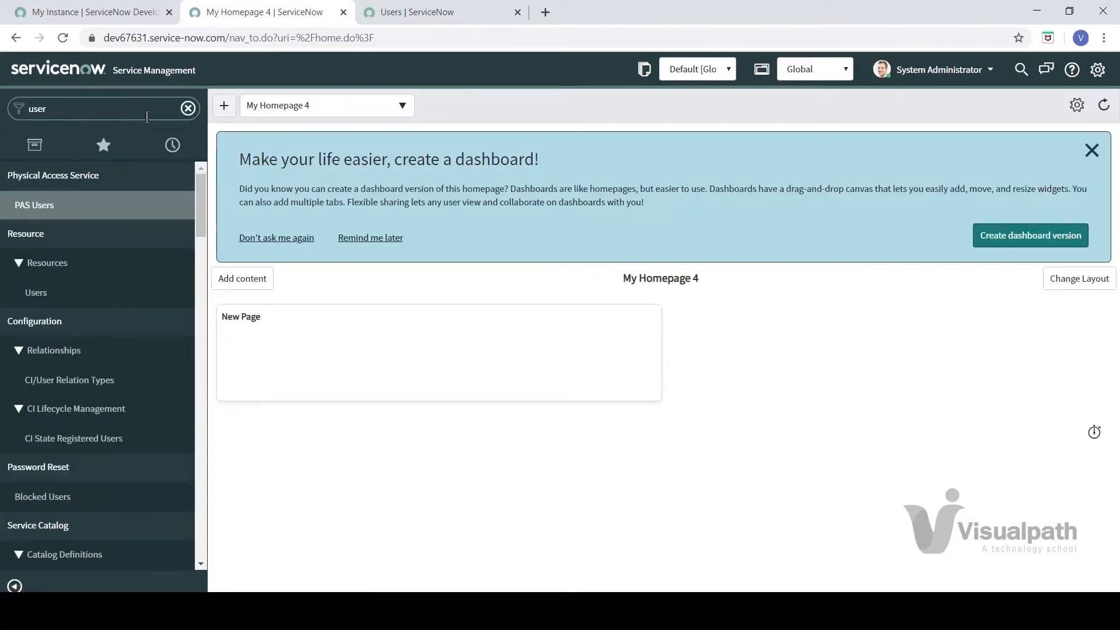
pyautogui.moveTo(199, 183); pyautogui.dragTo(197, 363)
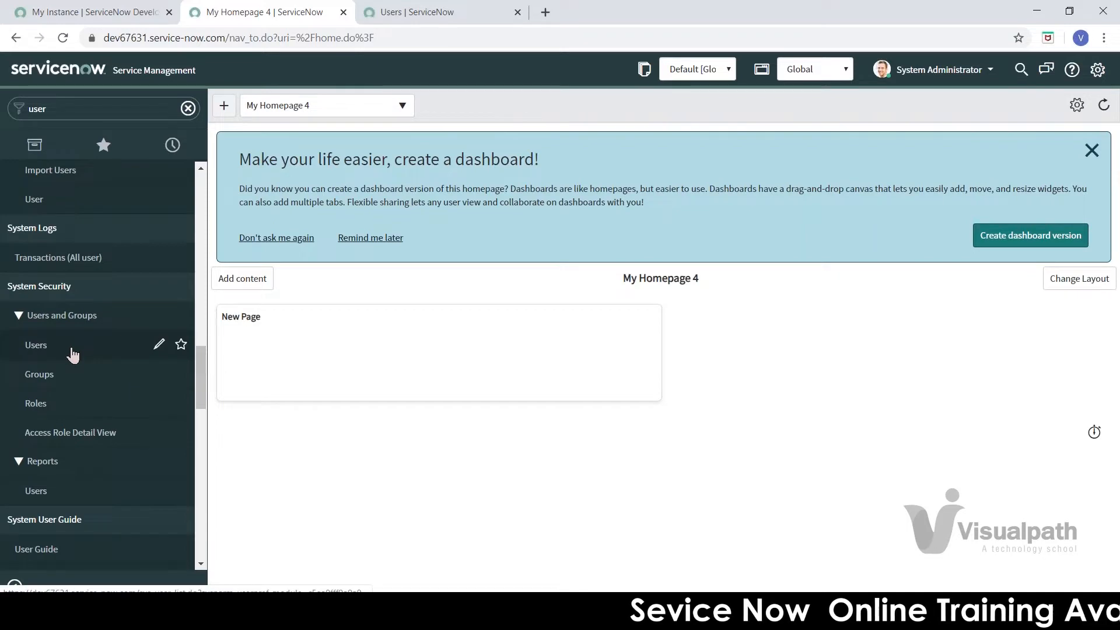
pyautogui.click(52, 379)
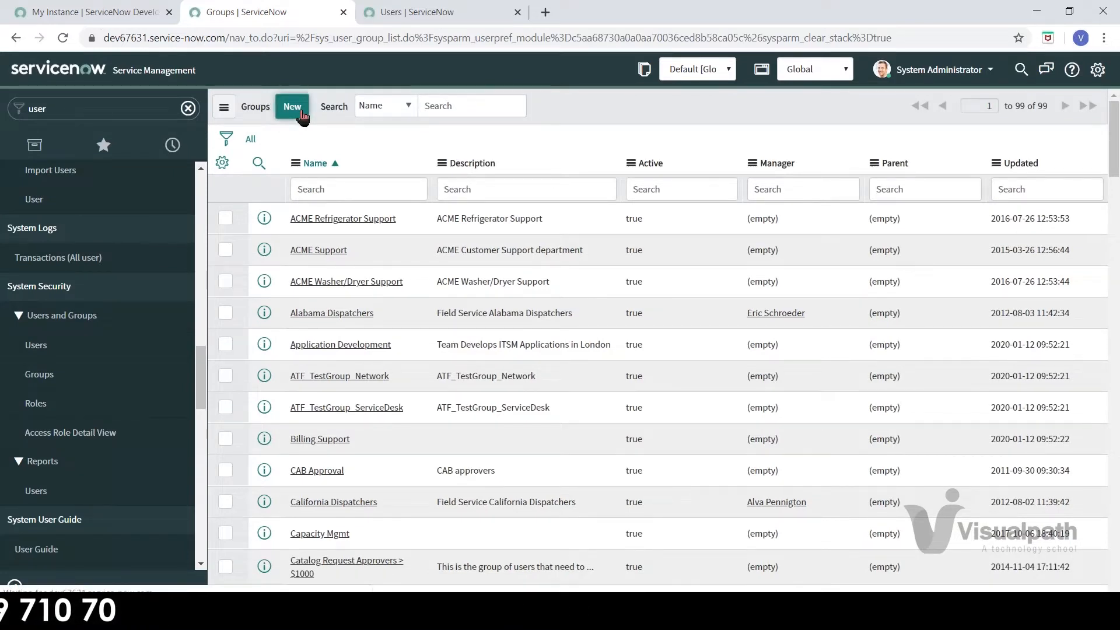
# Step: Create a new group record with Name NewGroupForTraining
pyautogui.click(292, 107)
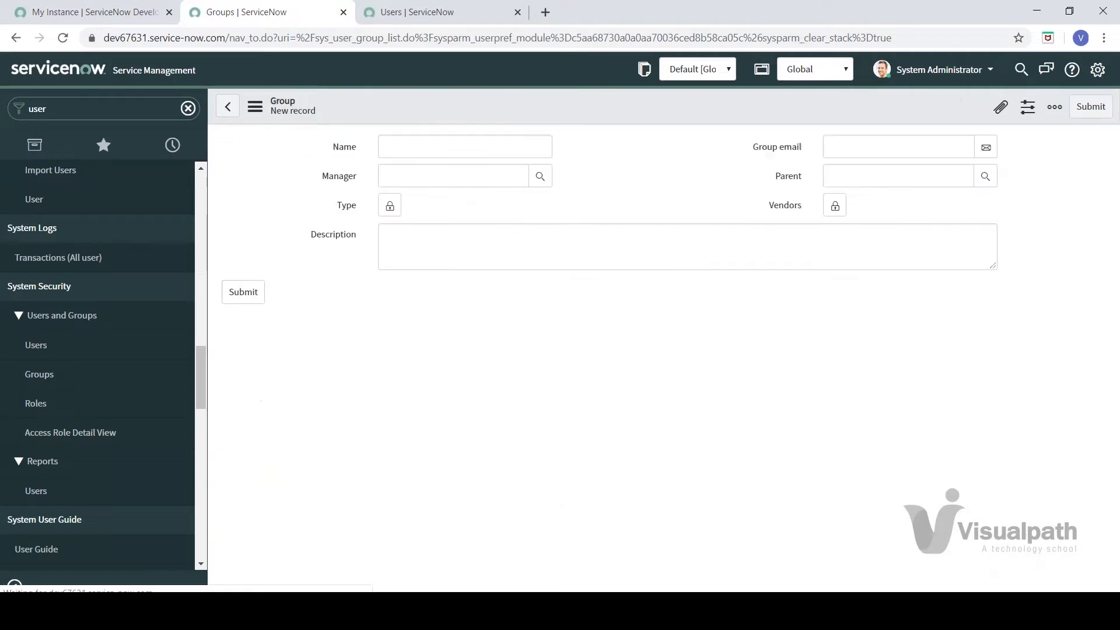
pyautogui.click(403, 148)
pyautogui.write('NewGroupForTraining')
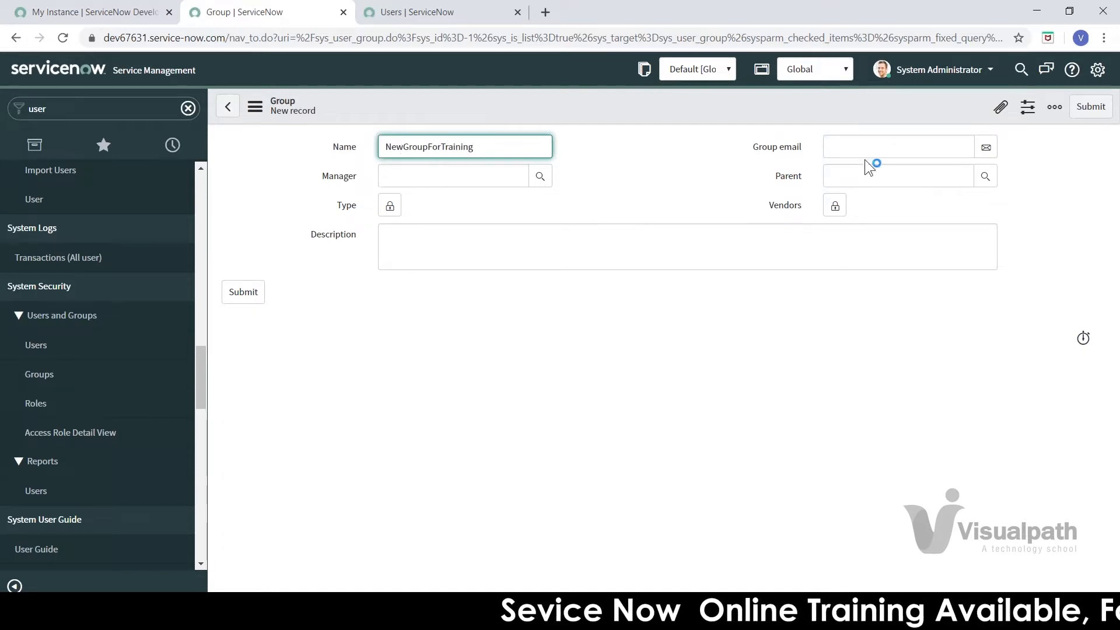
pyautogui.click(698, 186)
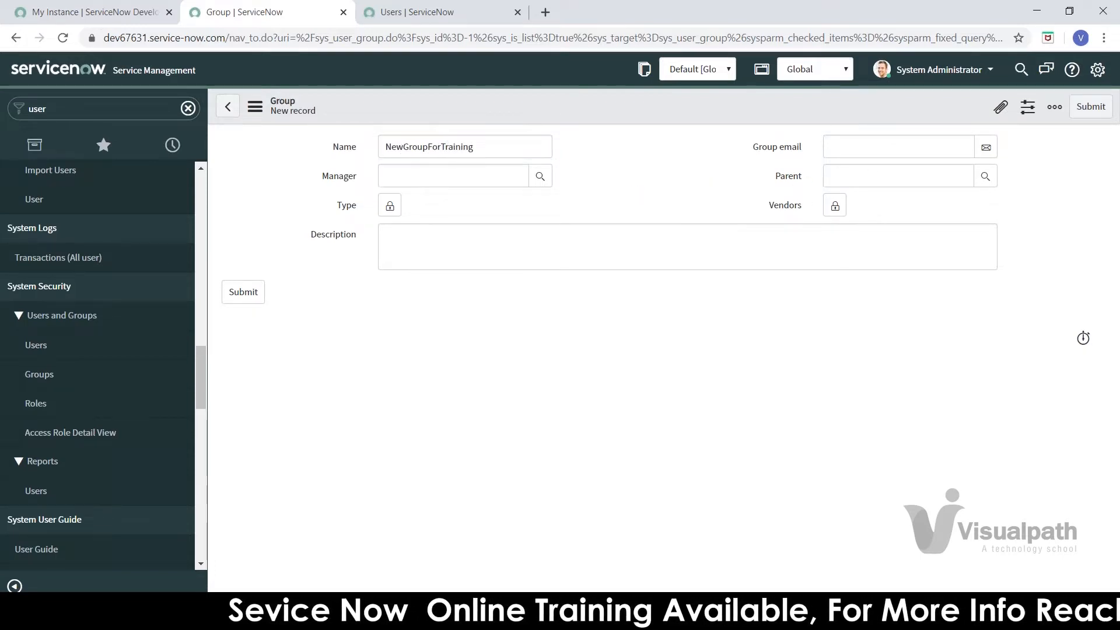
pyautogui.click(858, 144)
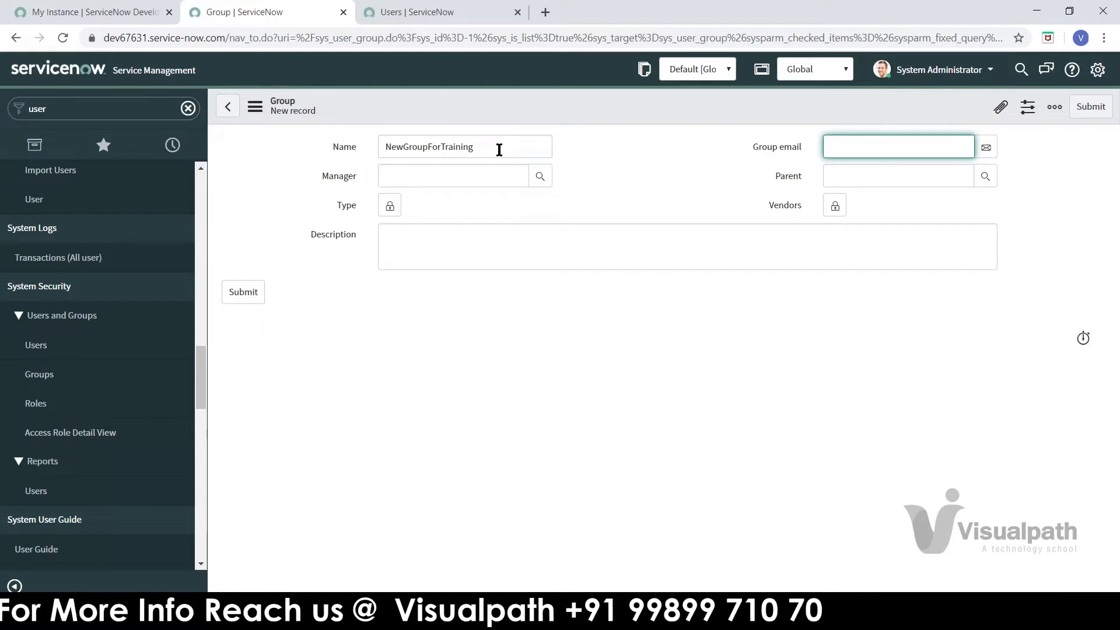
pyautogui.moveTo(500, 150); pyautogui.dragTo(391, 151)
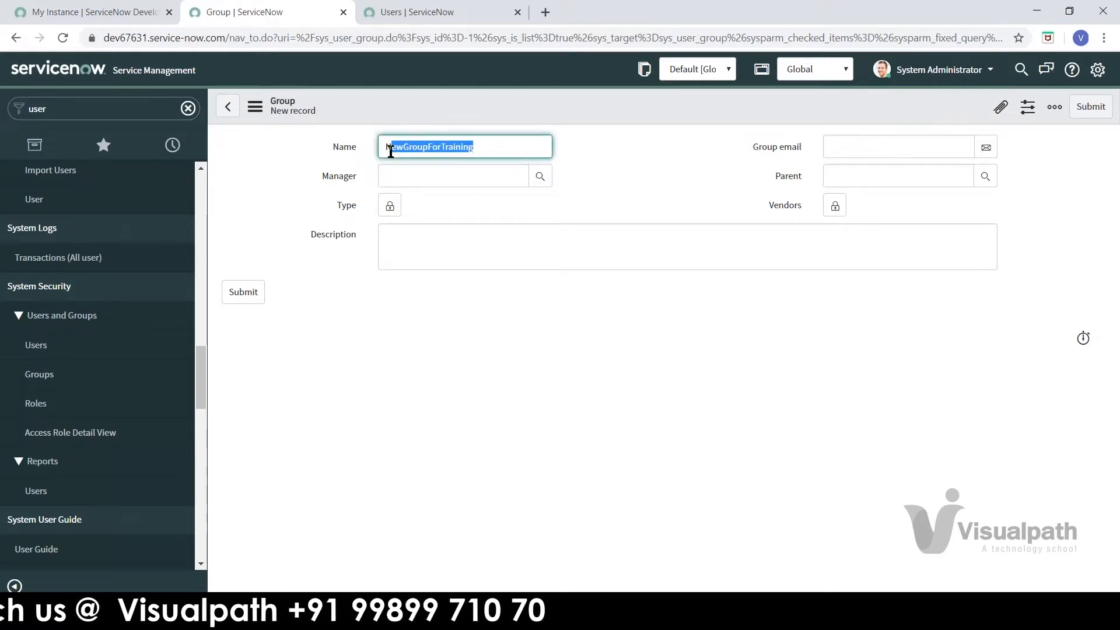
pyautogui.click(606, 161)
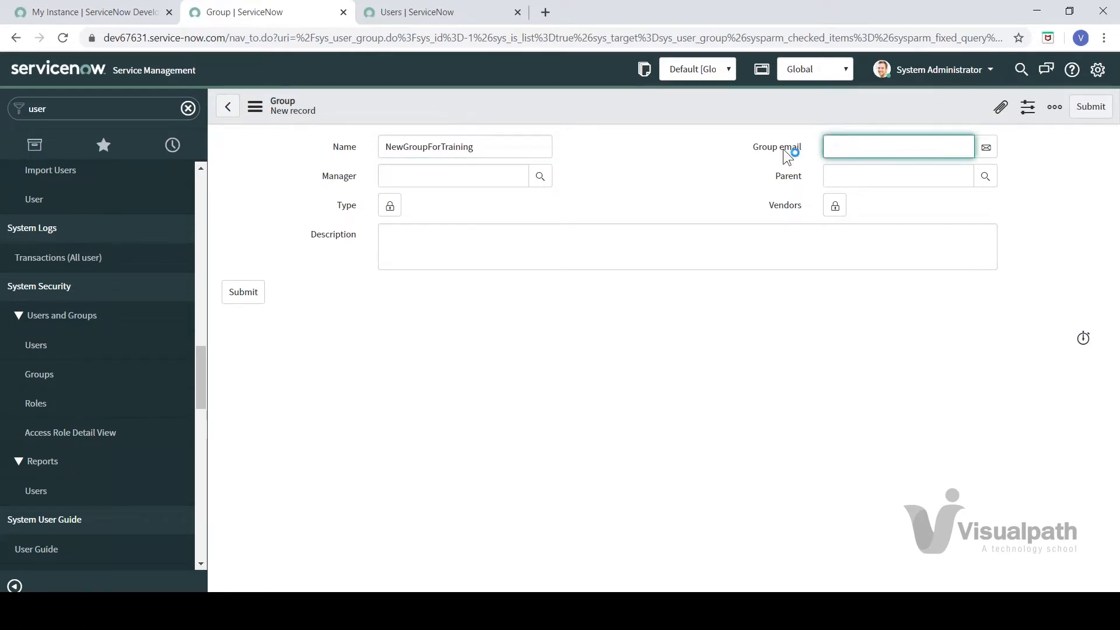
pyautogui.moveTo(783, 149)
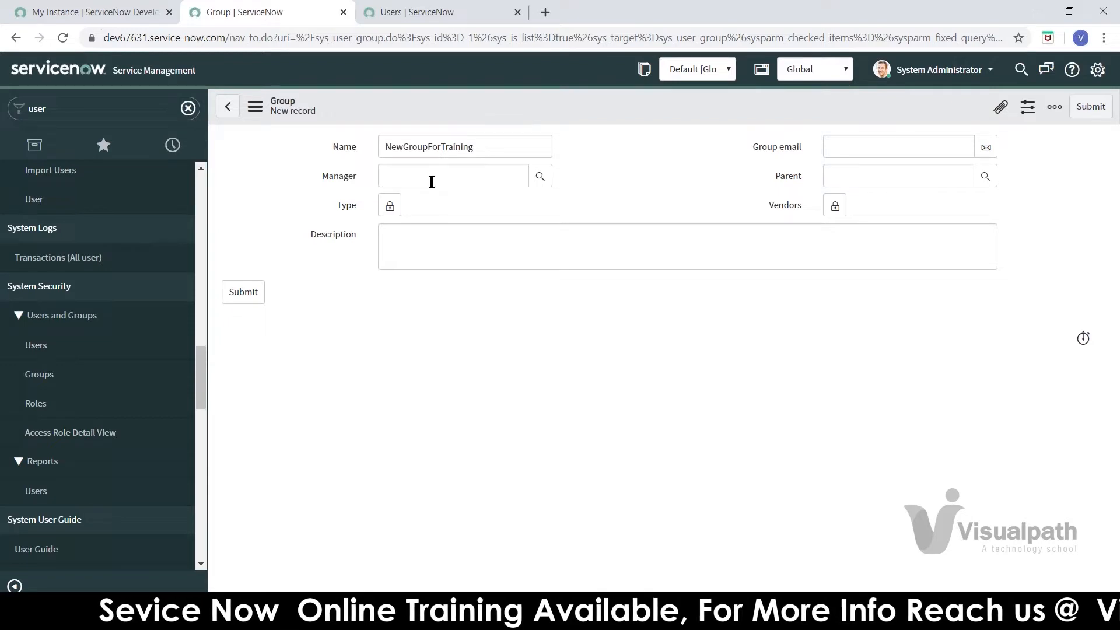
# Step: Enter newgroupfortraining@example as the group e-mail and unlock the Type field
pyautogui.click(887, 149)
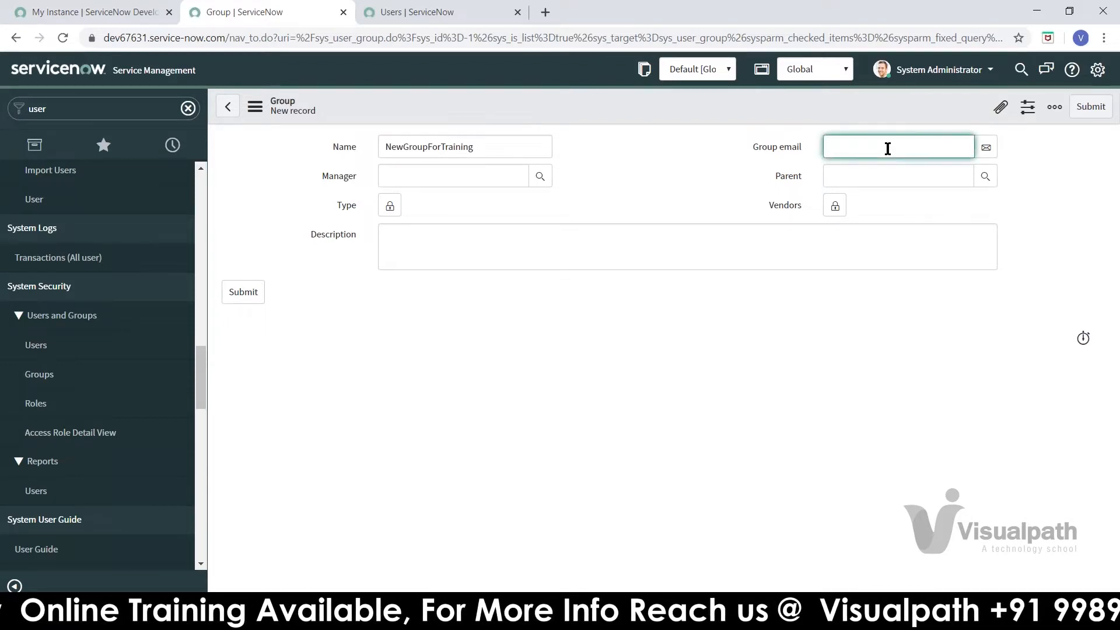
pyautogui.write('newgroupfortraining')
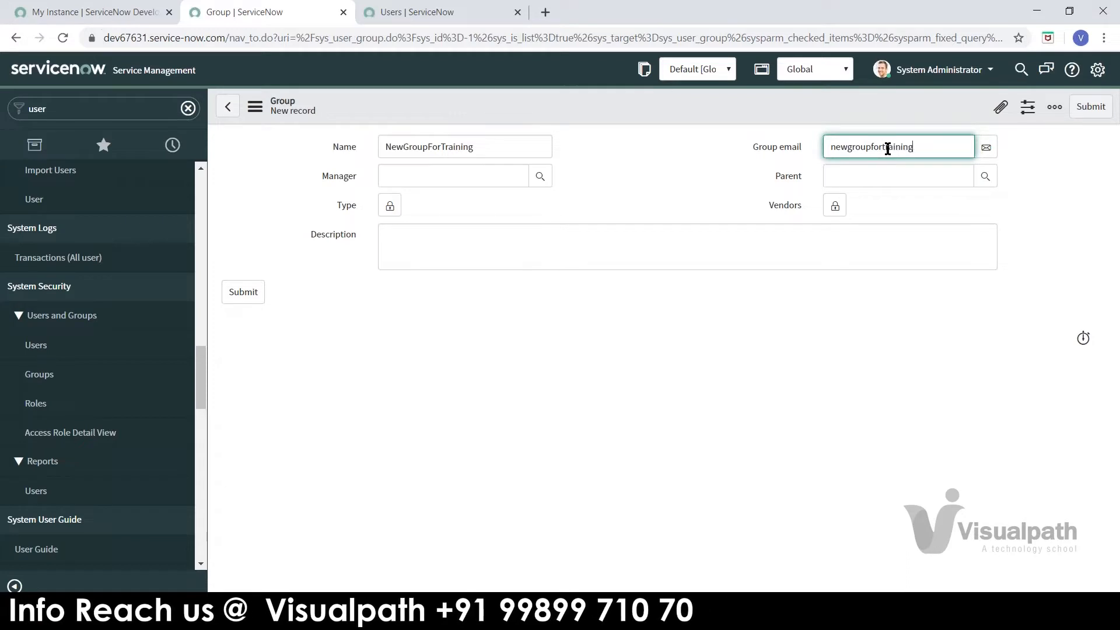
pyautogui.write('@example.coı')
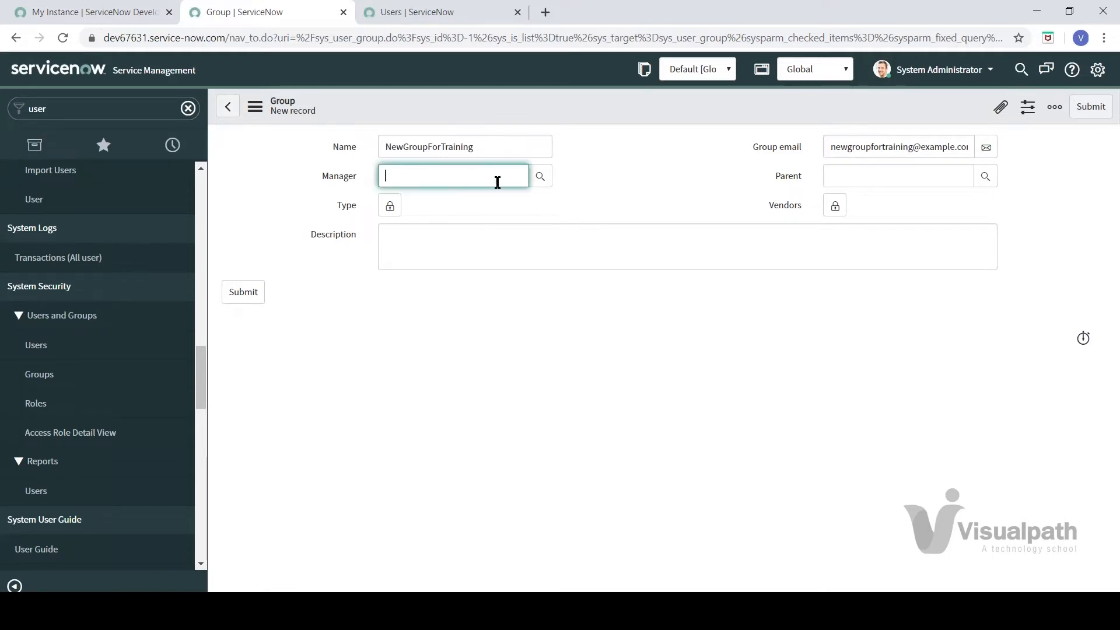
pyautogui.click(424, 153)
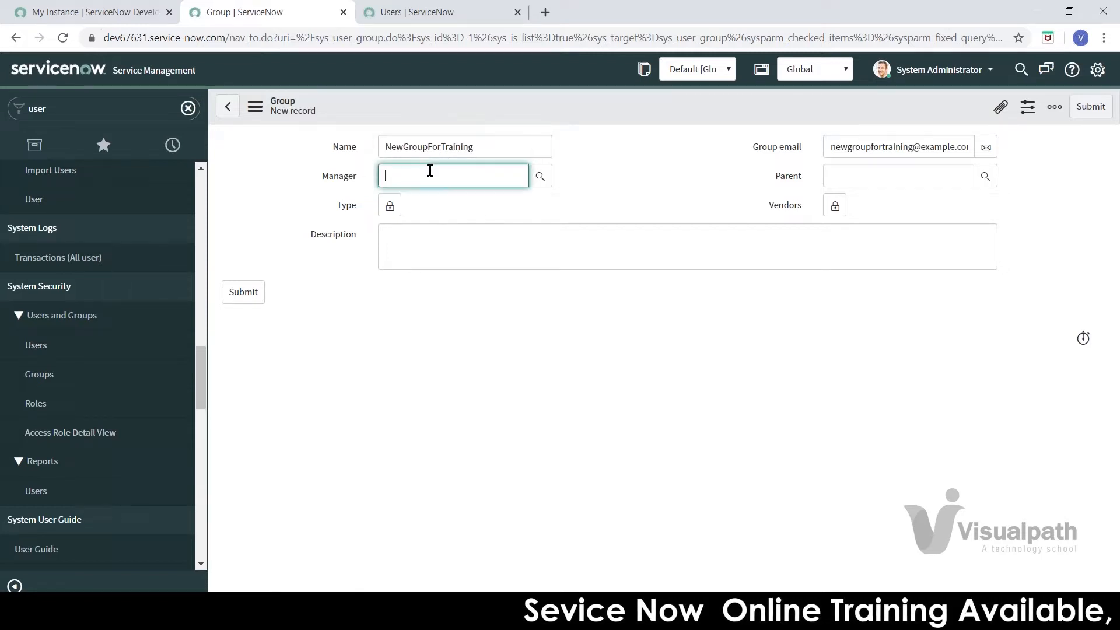
pyautogui.click(390, 207)
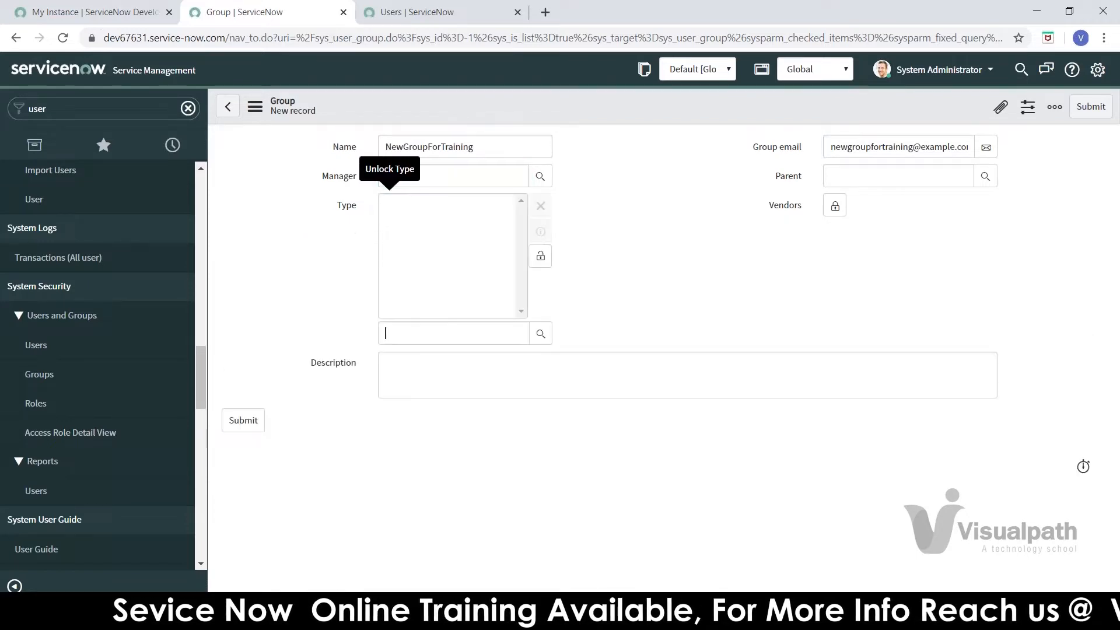
# Step: Browse the Group Types lookup, then close it and relock Type with no type selected
pyautogui.click(540, 334)
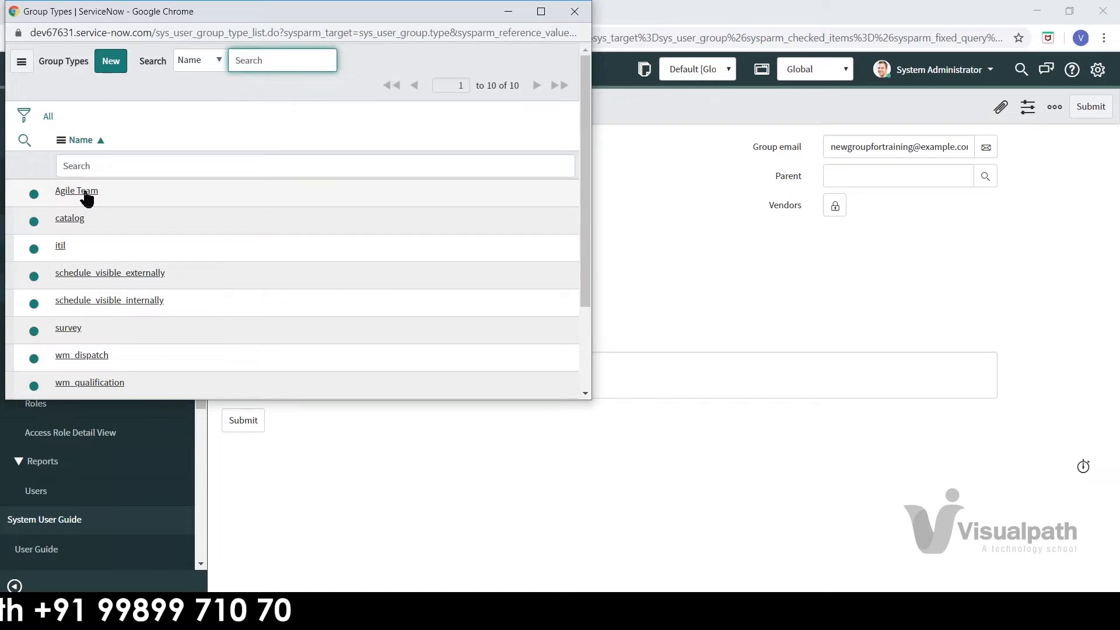
pyautogui.moveTo(583, 147)
pyautogui.mouseDown()
pyautogui.moveTo(583, 257)
pyautogui.moveTo(587, 142)
pyautogui.mouseUp()
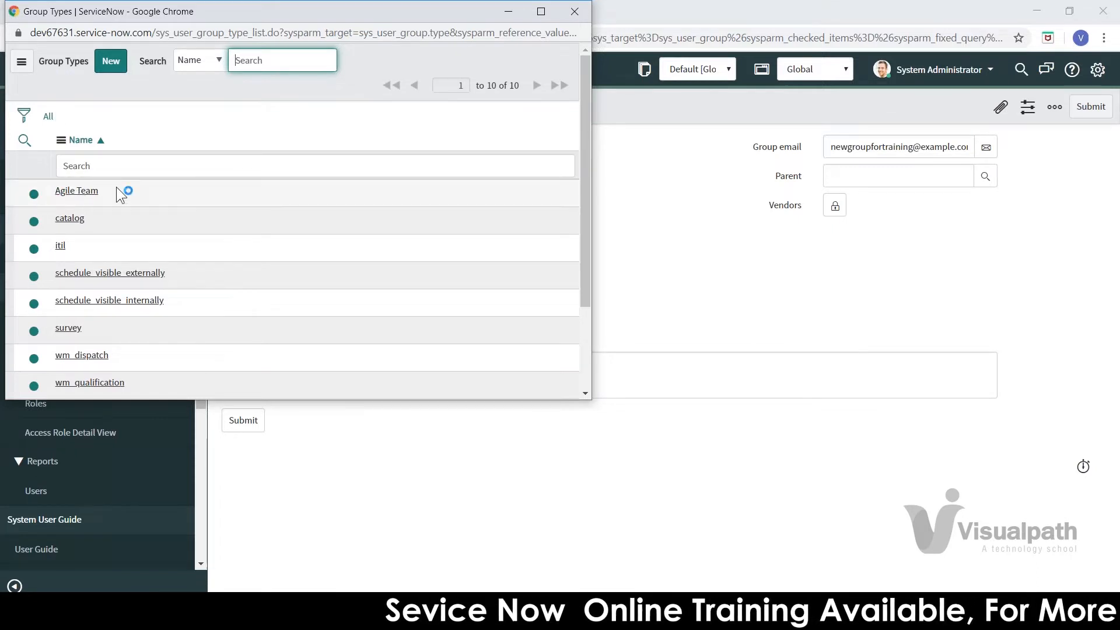
pyautogui.click(85, 196)
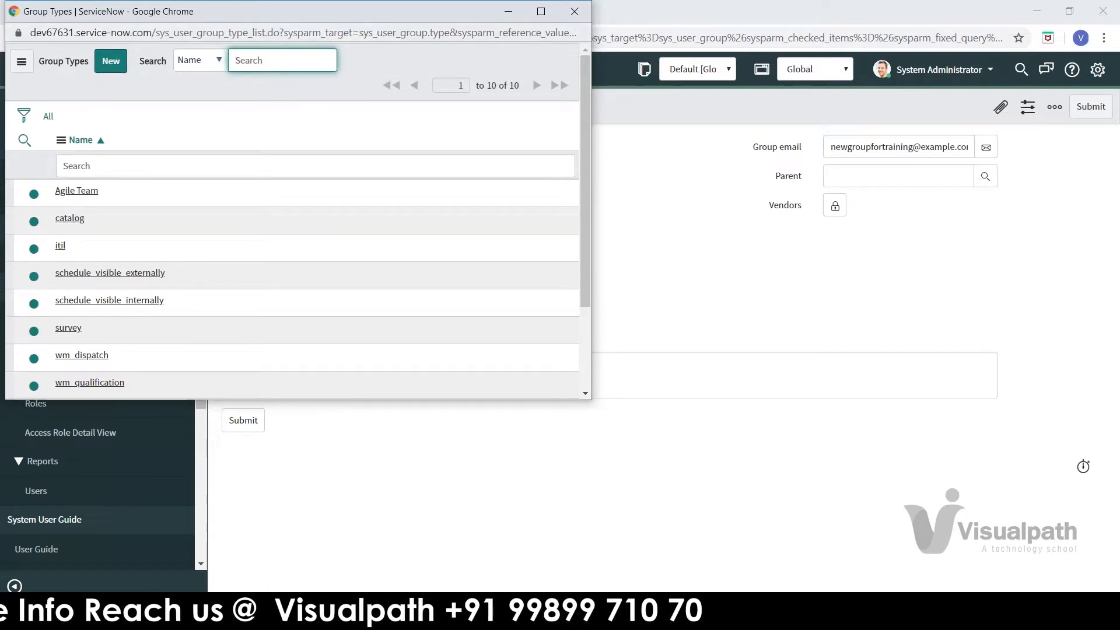
pyautogui.click(702, 238)
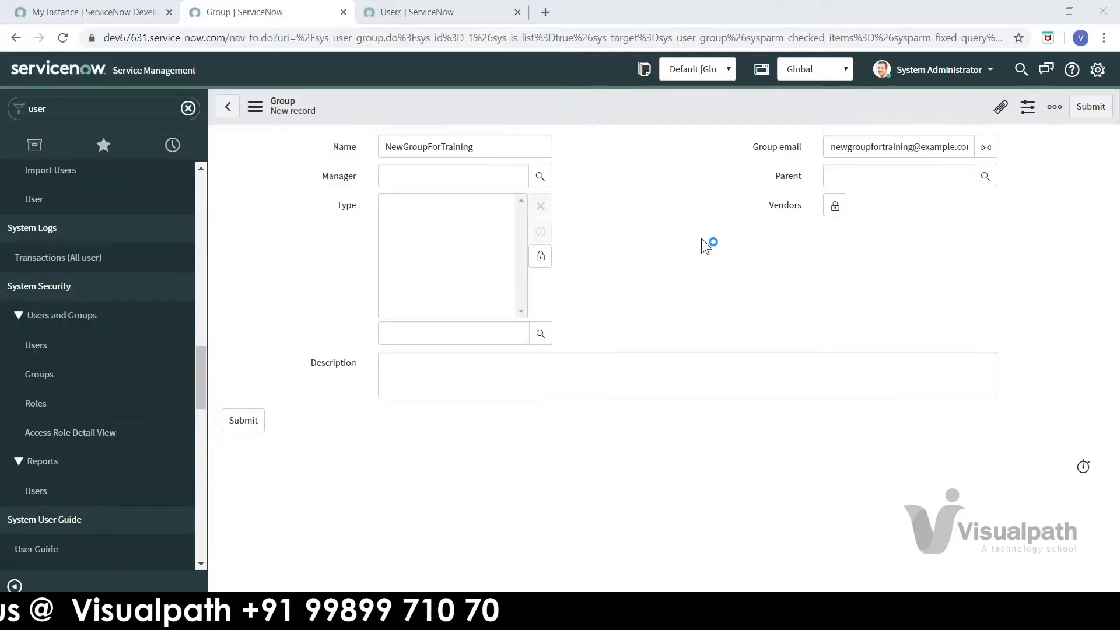
pyautogui.click(541, 257)
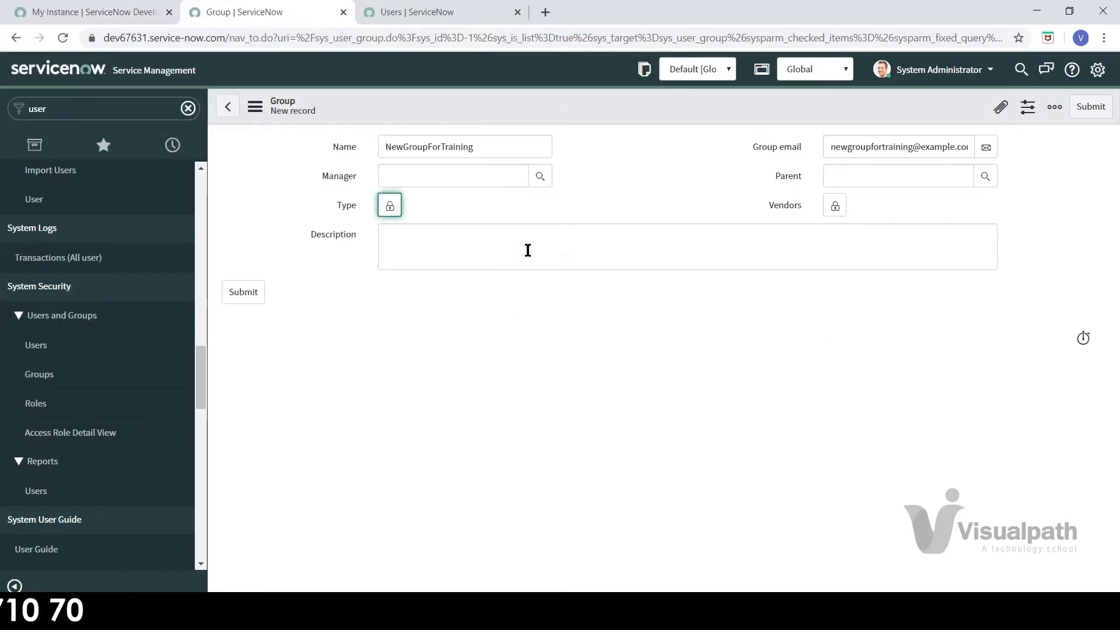
pyautogui.click(390, 205)
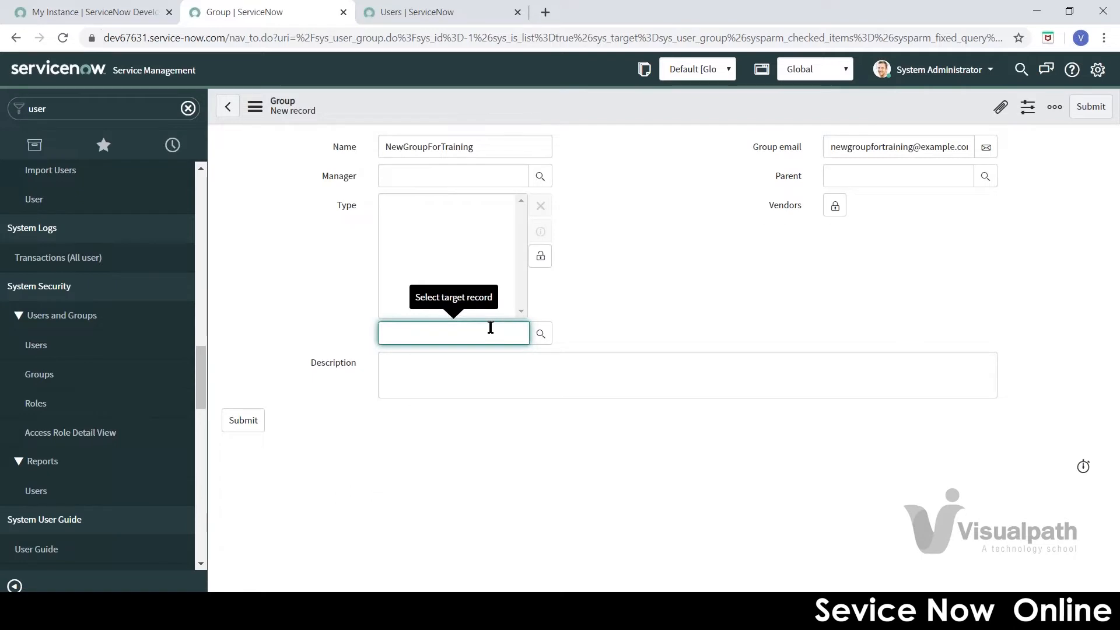
pyautogui.click(541, 334)
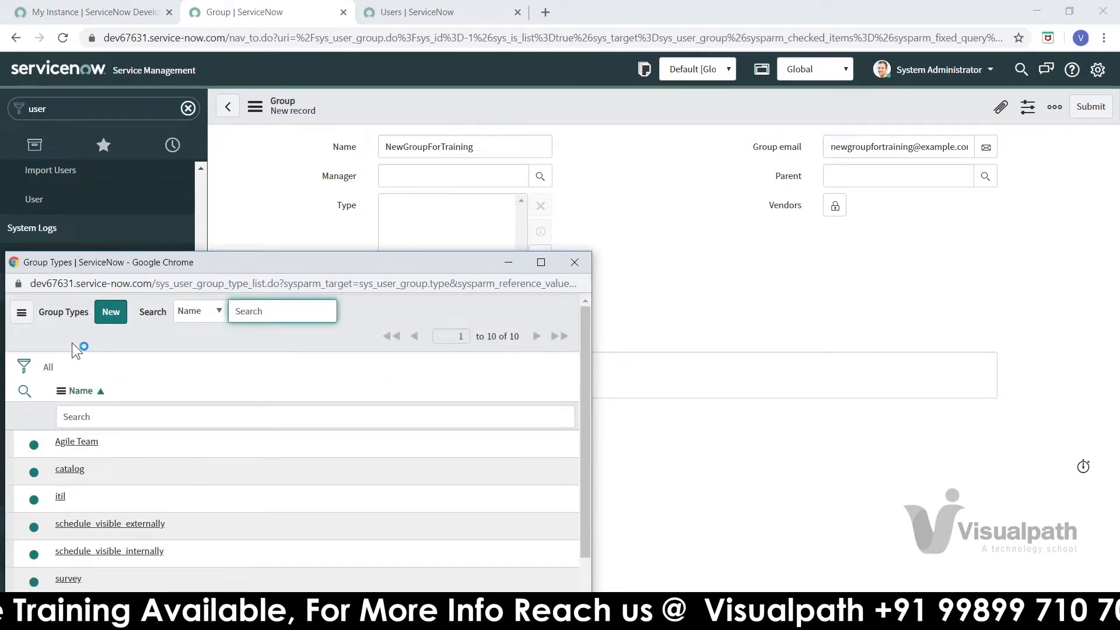
pyautogui.click(570, 263)
pyautogui.click(540, 259)
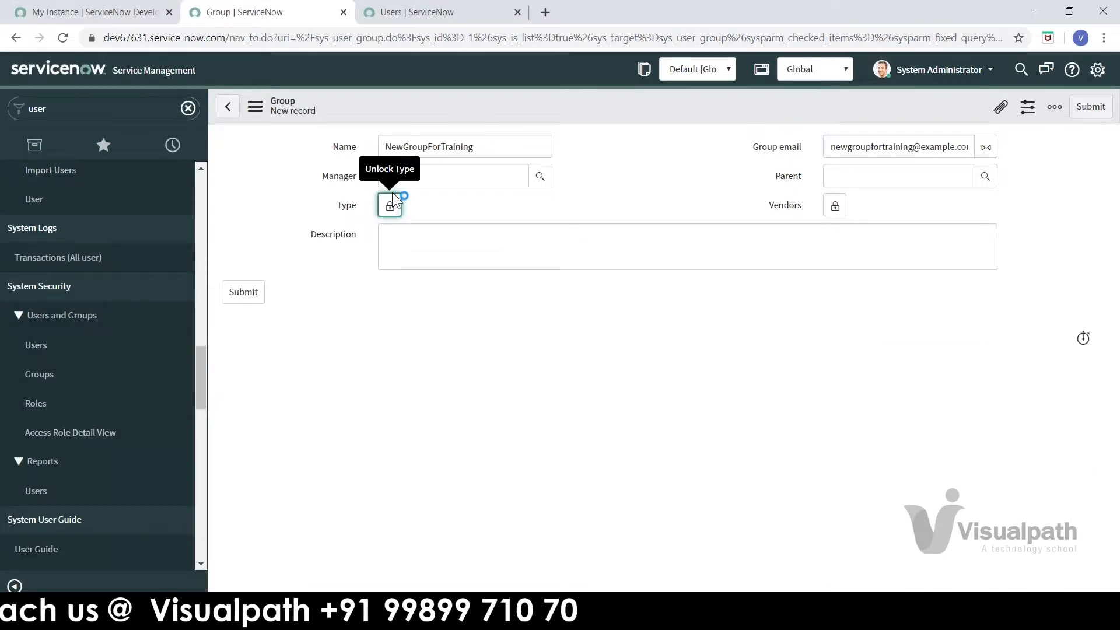
# Step: Leave Vendors empty after checking the Companies lookup, then submit NewGroupForTraining
pyautogui.click(836, 207)
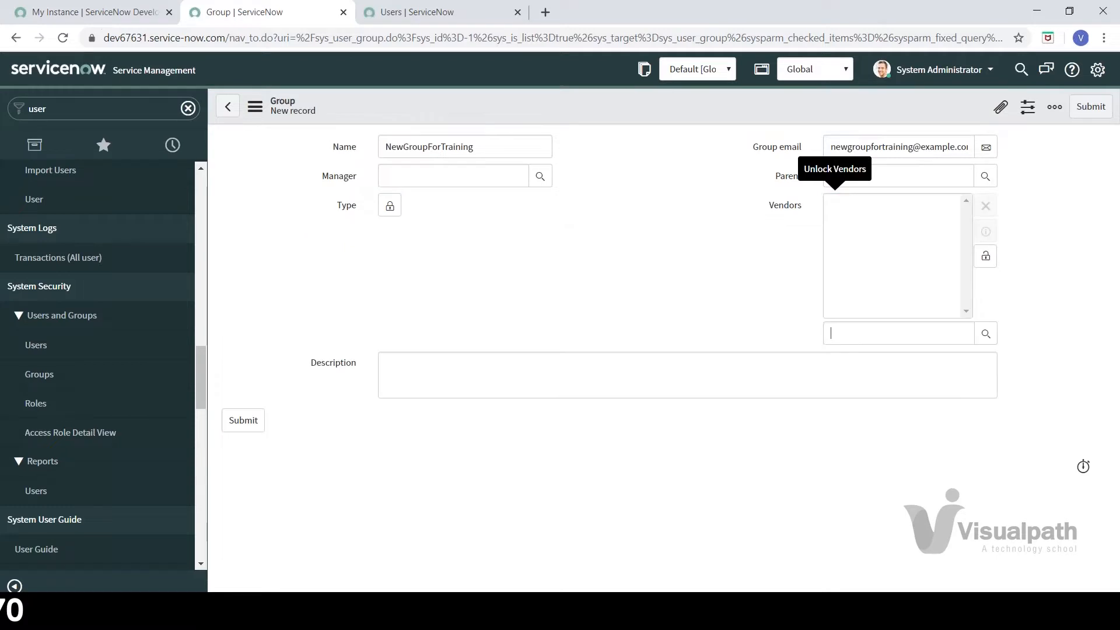
pyautogui.click(985, 335)
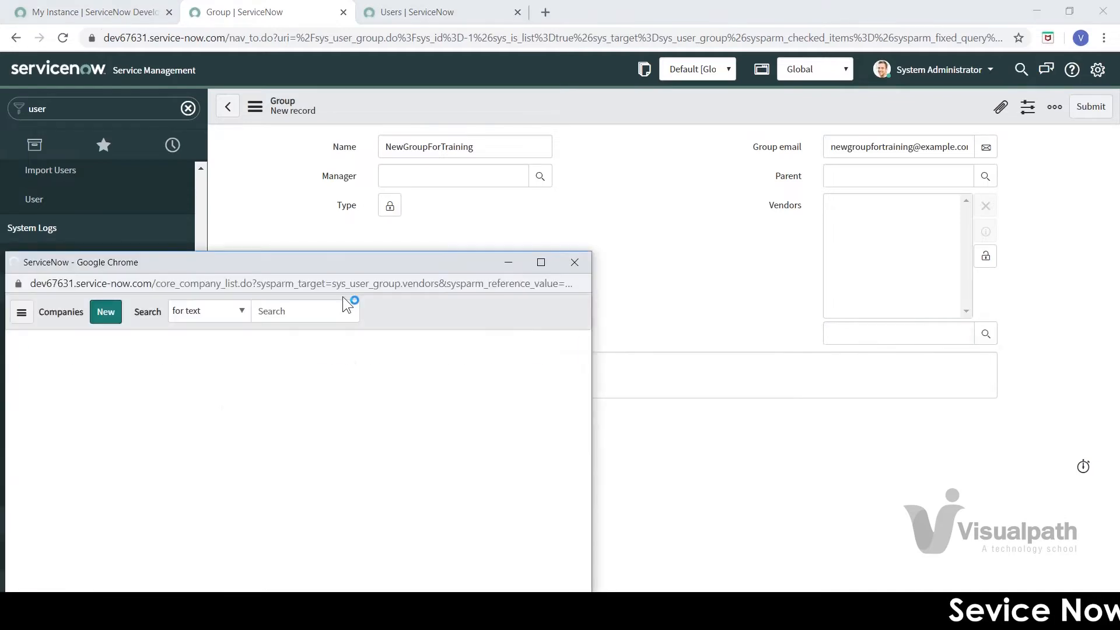
pyautogui.moveTo(332, 257); pyautogui.dragTo(424, 133)
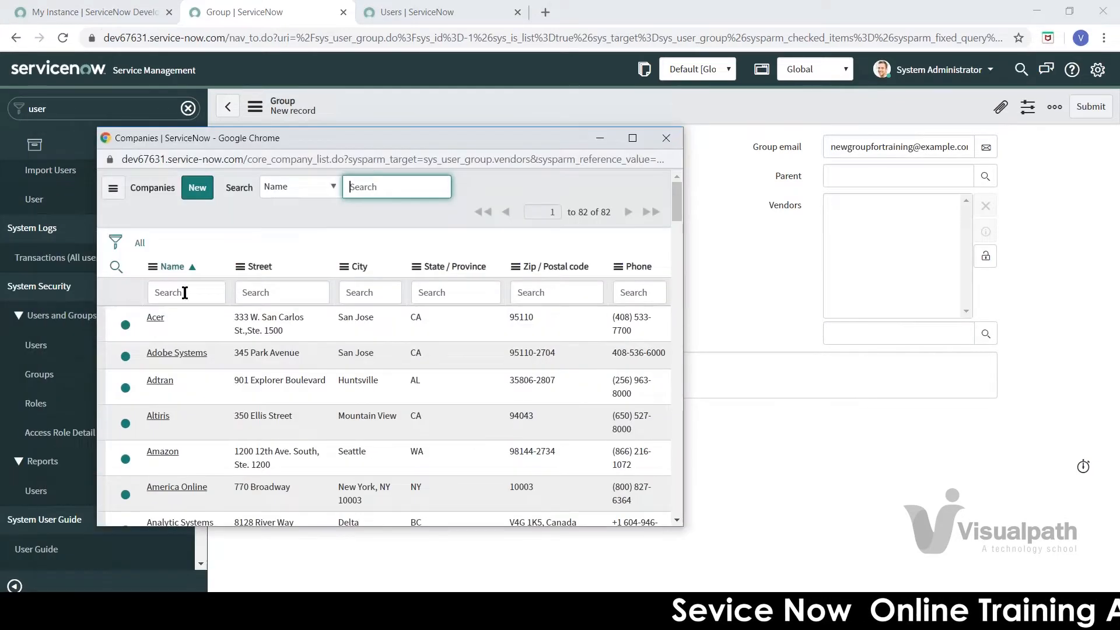
pyautogui.click(666, 137)
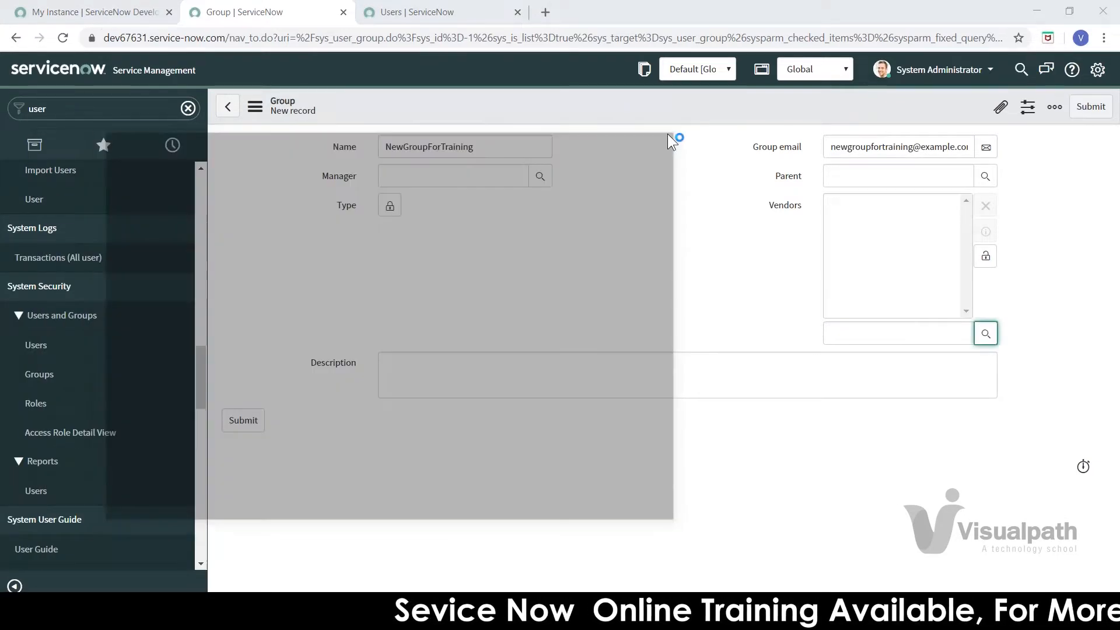
pyautogui.click(986, 257)
pyautogui.click(618, 242)
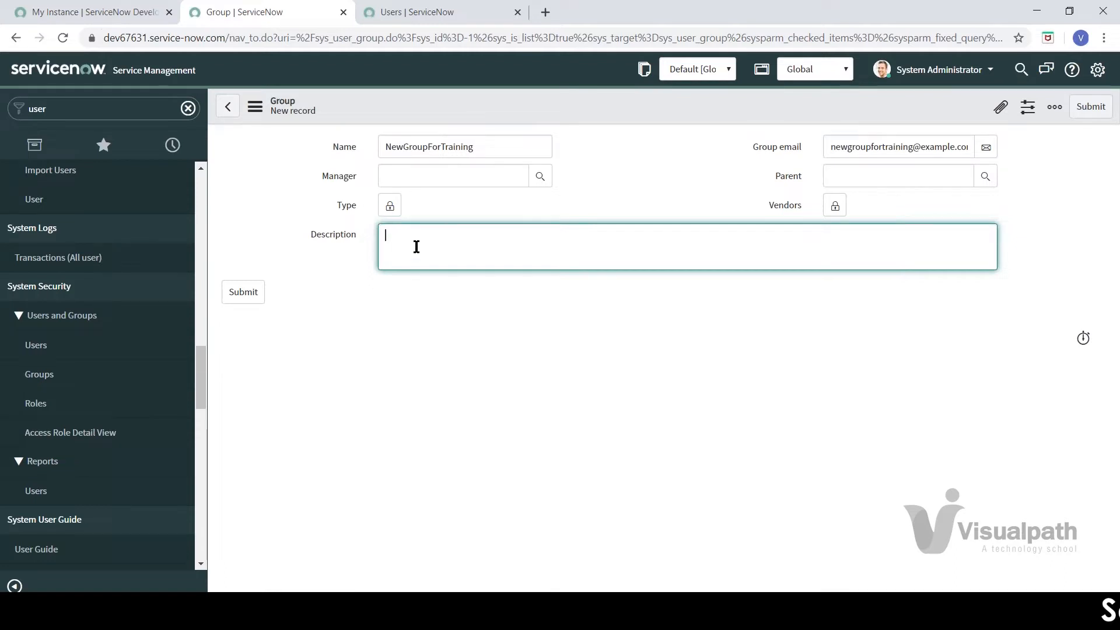
pyautogui.click(242, 293)
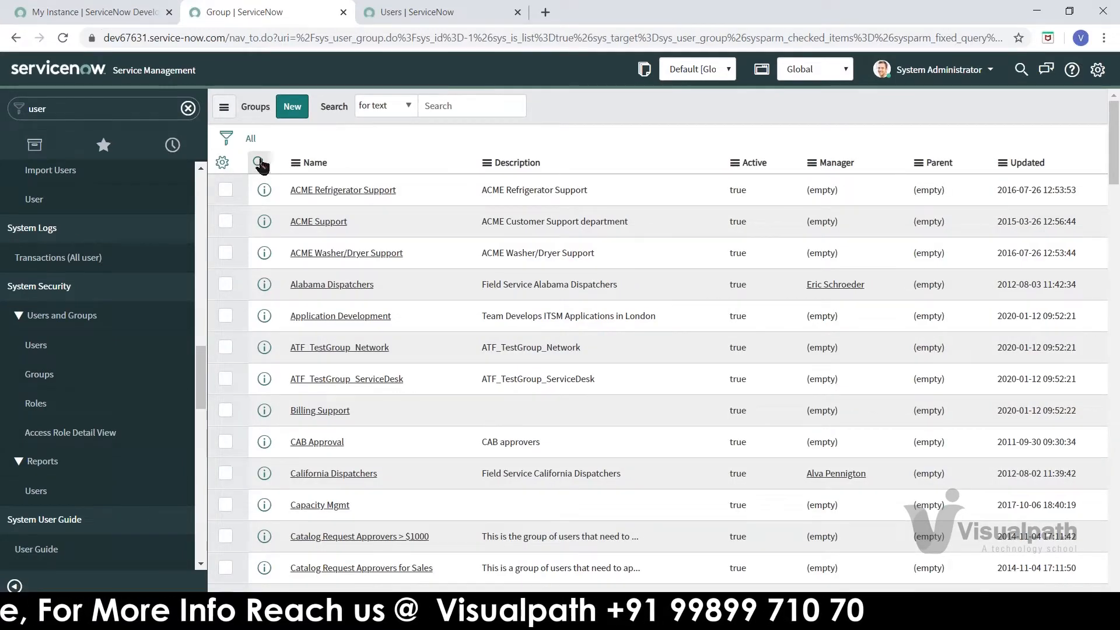
# Step: Show the Groups list column search filters, then open the Users list
pyautogui.click(259, 163)
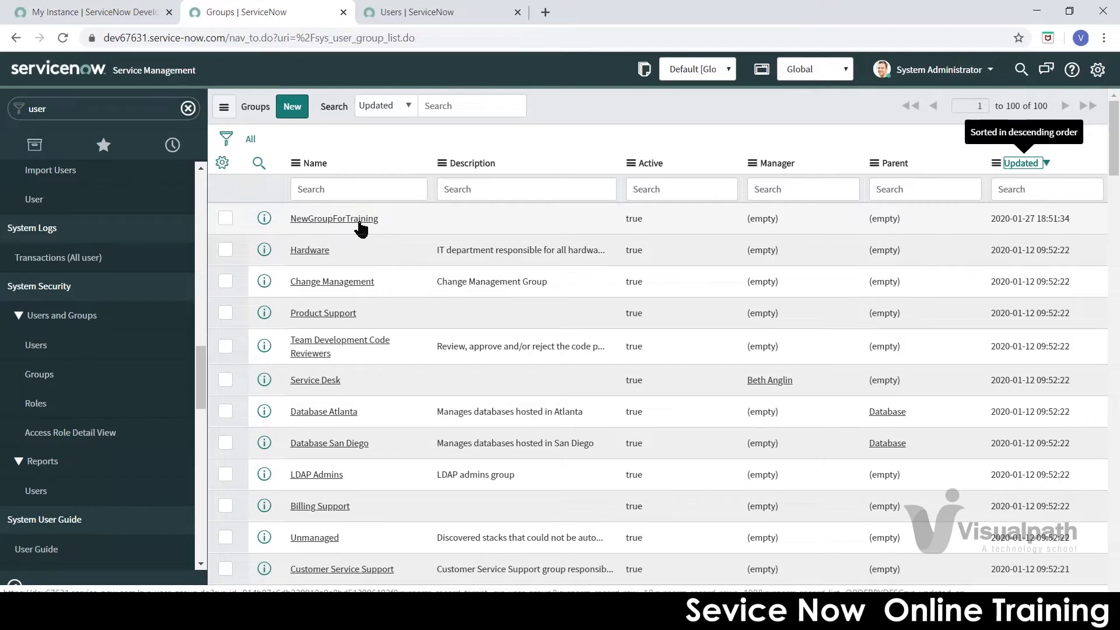
pyautogui.click(58, 345)
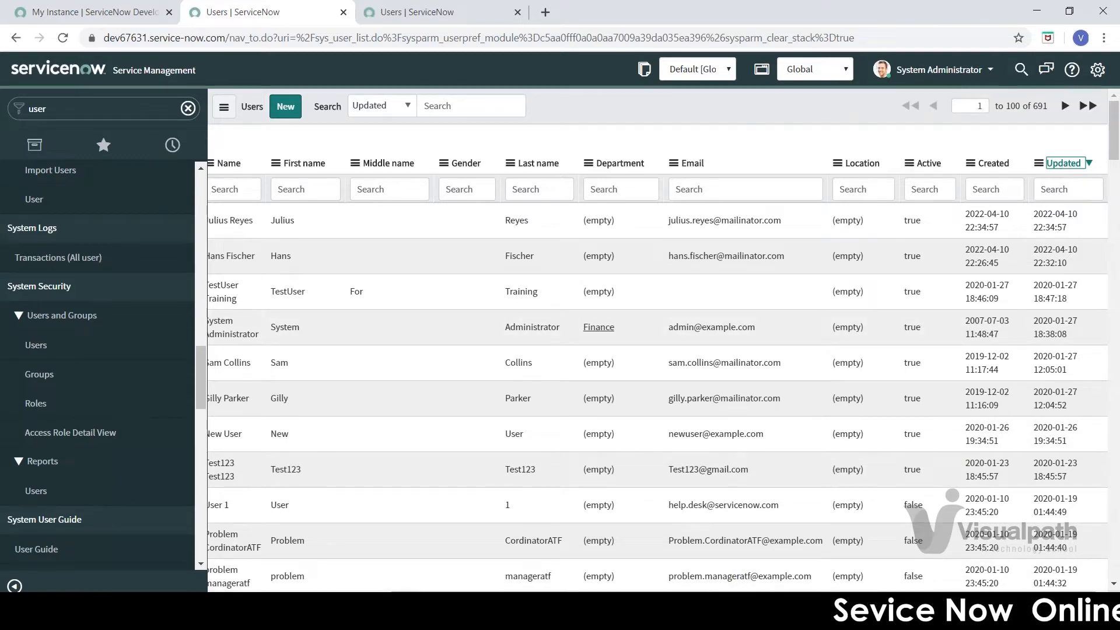
pyautogui.moveTo(718, 597); pyautogui.dragTo(525, 596)
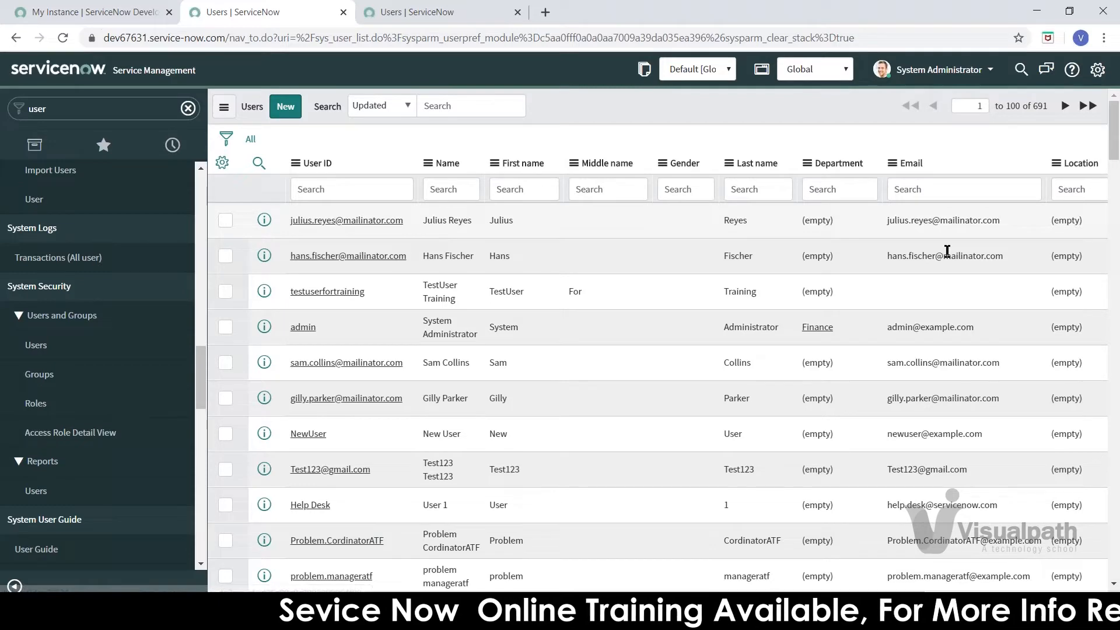
pyautogui.moveTo(525, 597); pyautogui.dragTo(678, 596)
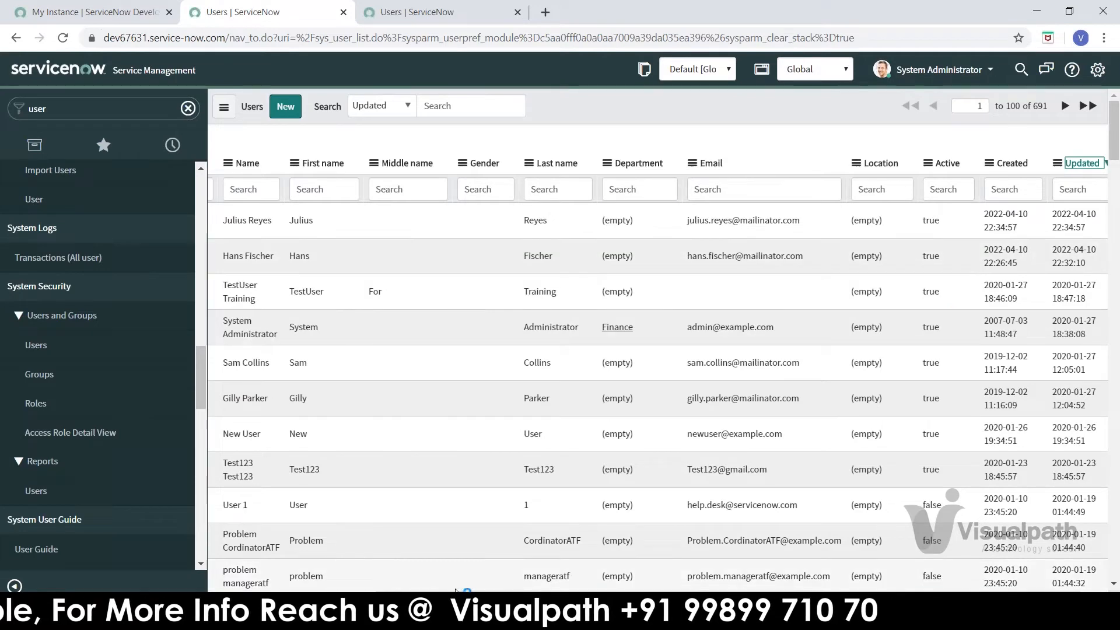
pyautogui.moveTo(436, 595); pyautogui.dragTo(279, 595)
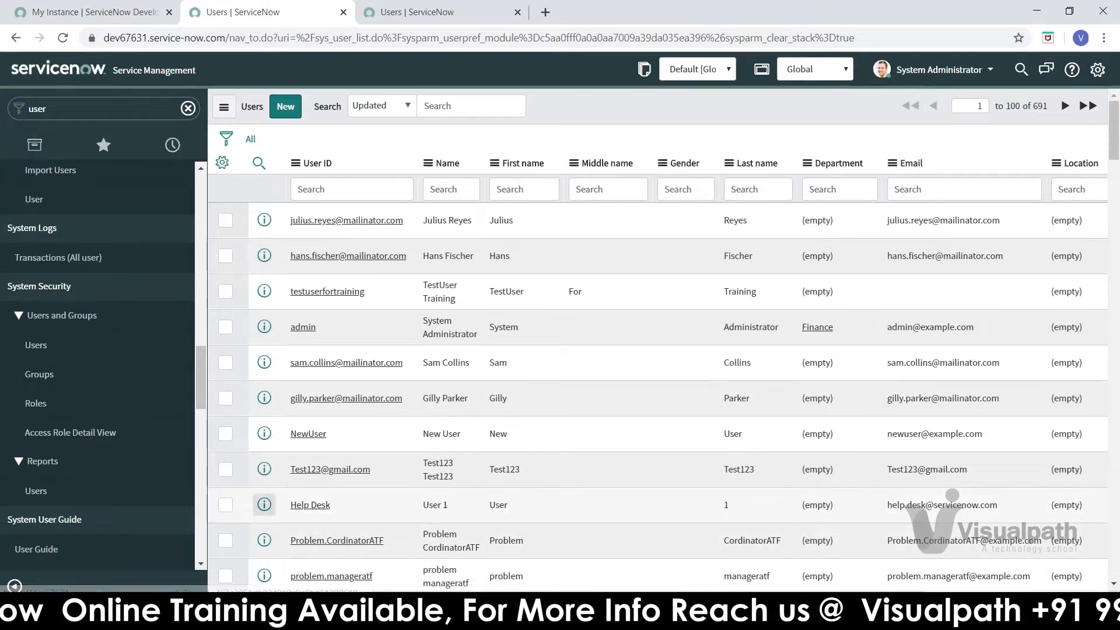
pyautogui.click(57, 346)
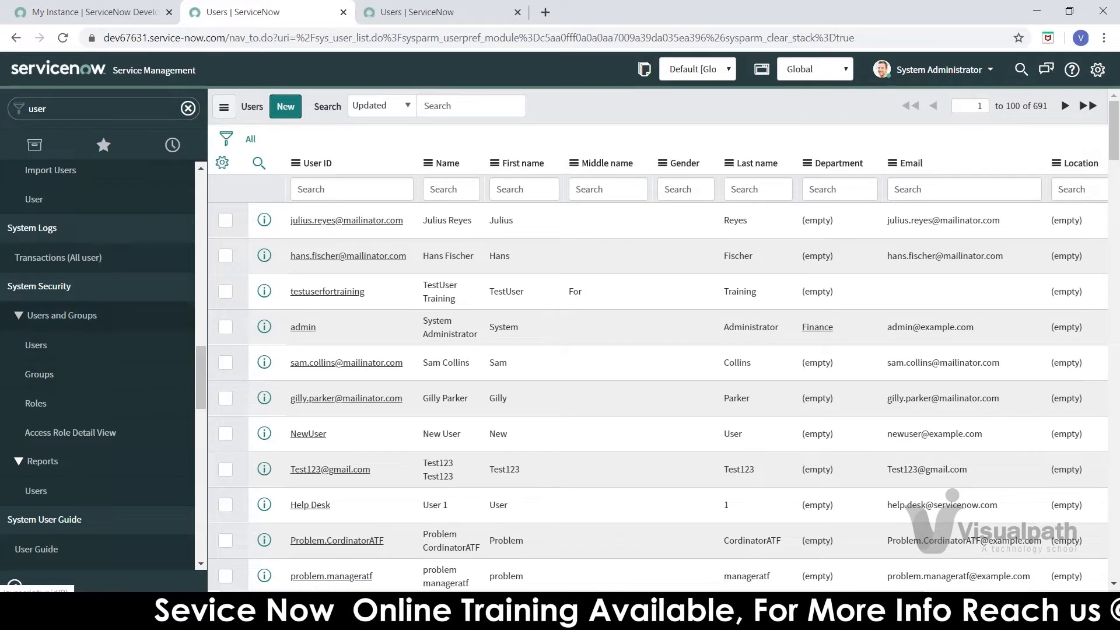
# Step: Open NewGroupForTraining from the Groups list, load its related lists and show Group Members
pyautogui.click(39, 374)
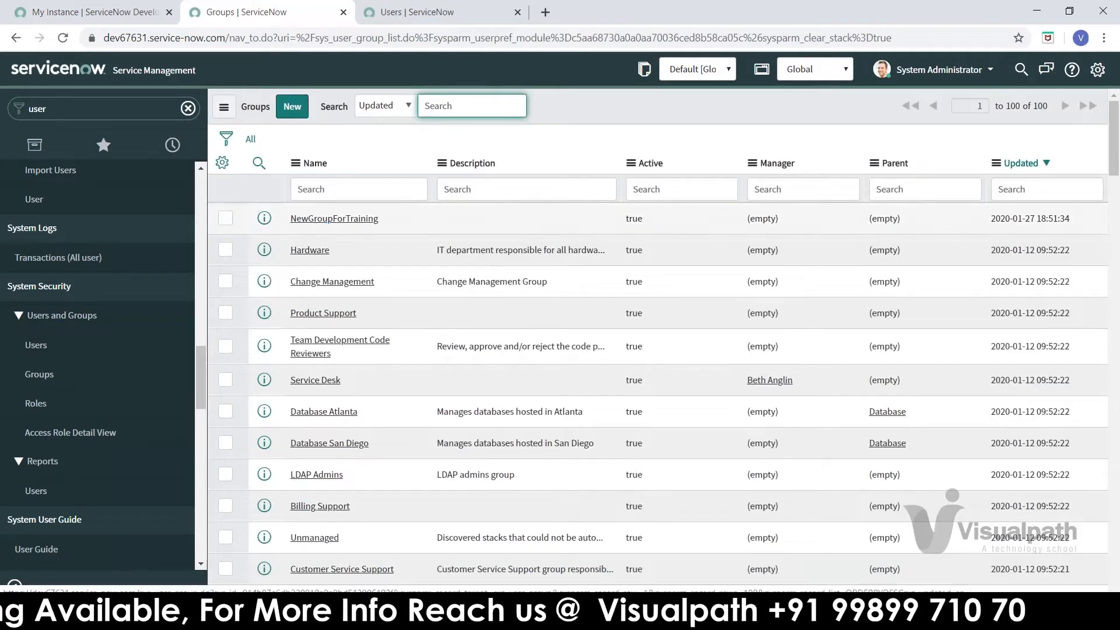
pyautogui.click(334, 218)
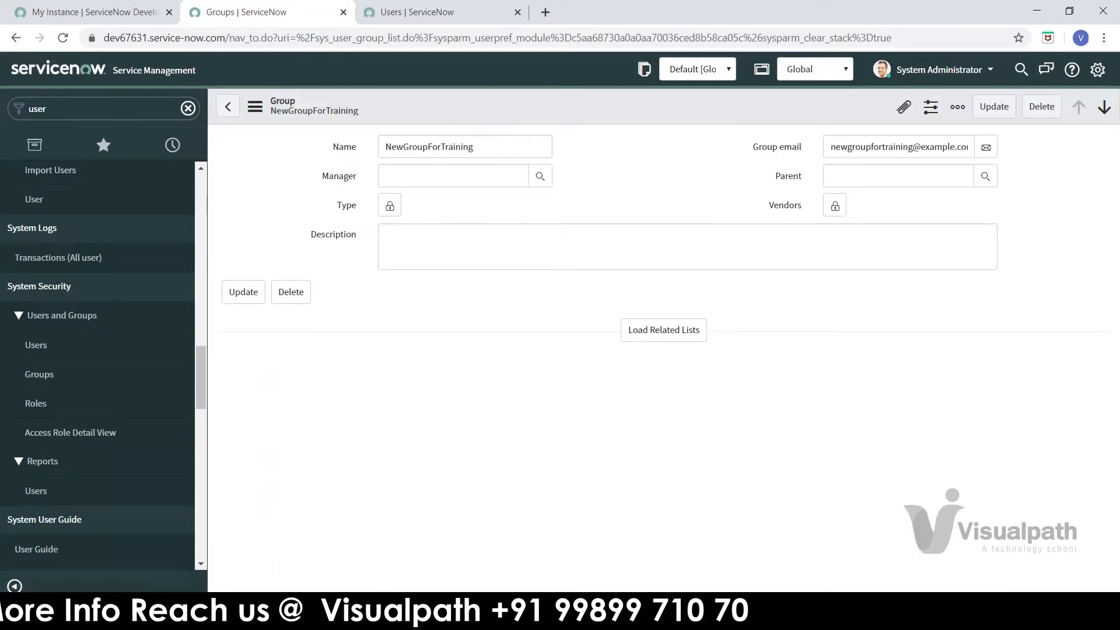
pyautogui.click(659, 333)
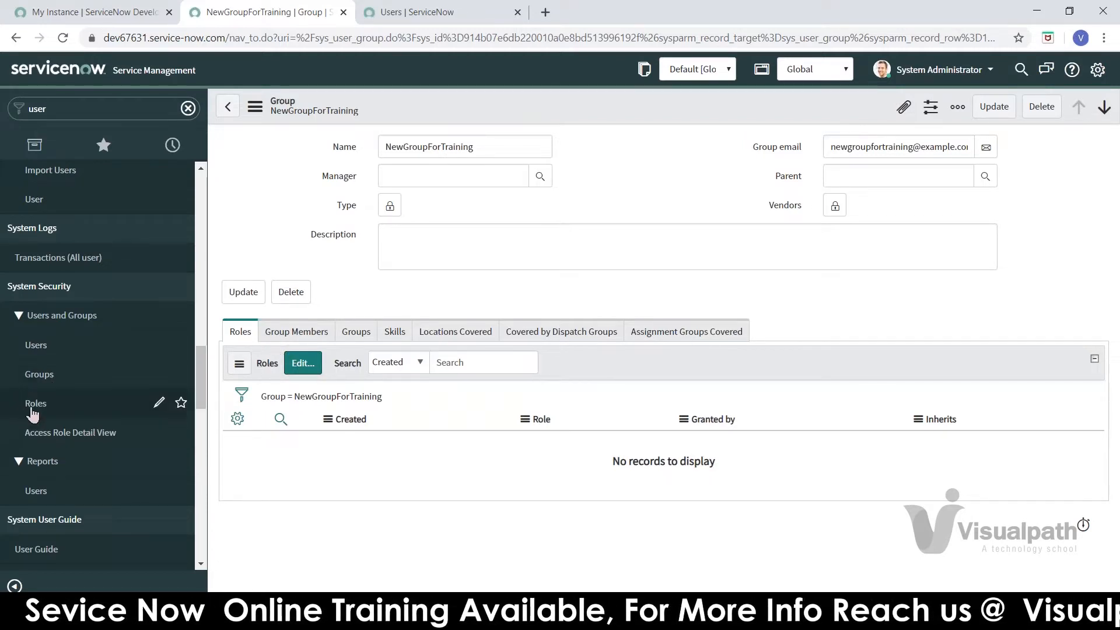
pyautogui.click(309, 342)
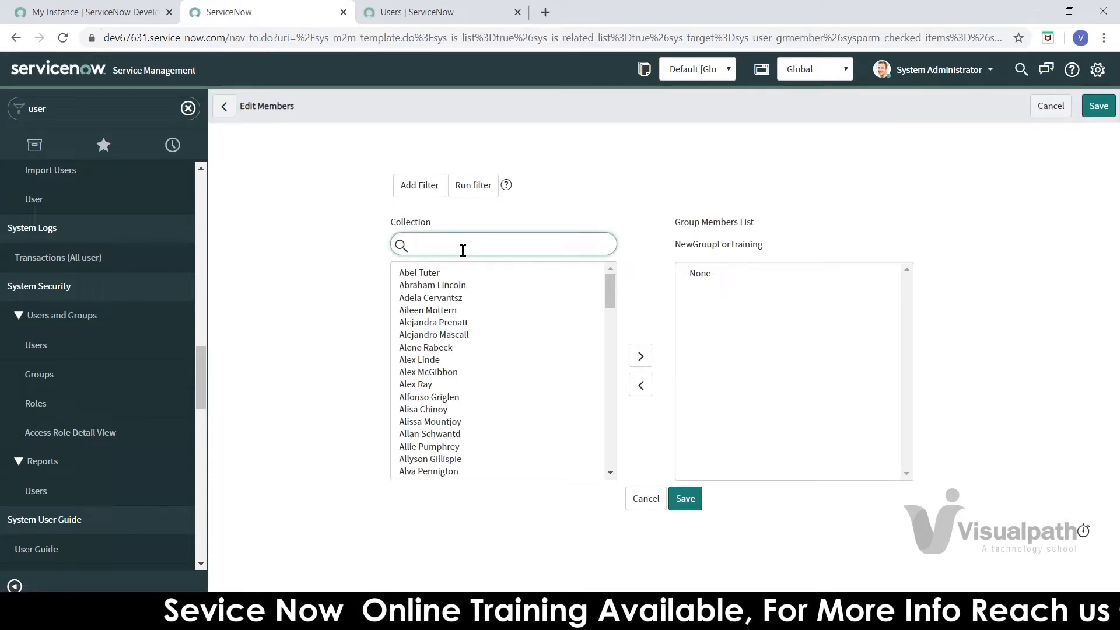
# Step: Add NewUser and TestUser Training to the group's members list and save
pyautogui.write('userfortrain')
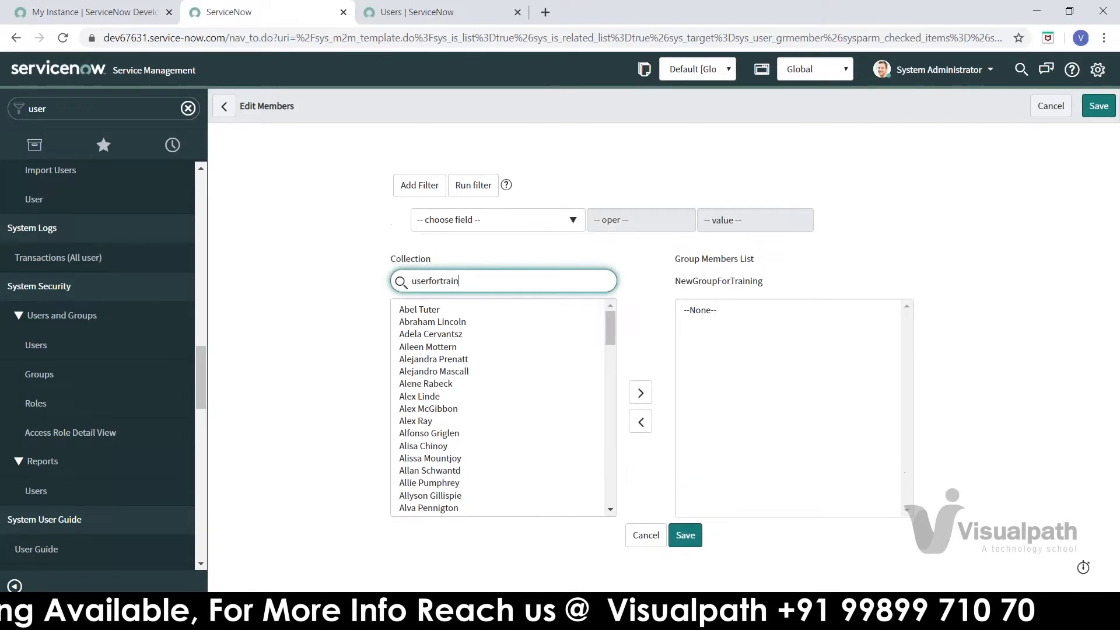
pyautogui.press('BackSpace')
pyautogui.press('BackSpace')
pyautogui.press('BackSpace')
pyautogui.press('BackSpace')
pyautogui.press('BackSpace')
pyautogui.press('BackSpace')
pyautogui.press('BackSpace')
pyautogui.press('BackSpace')
pyautogui.press('BackSpace')
pyautogui.press('BackSpace')
pyautogui.press('BackSpace')
pyautogui.press('BackSpace')
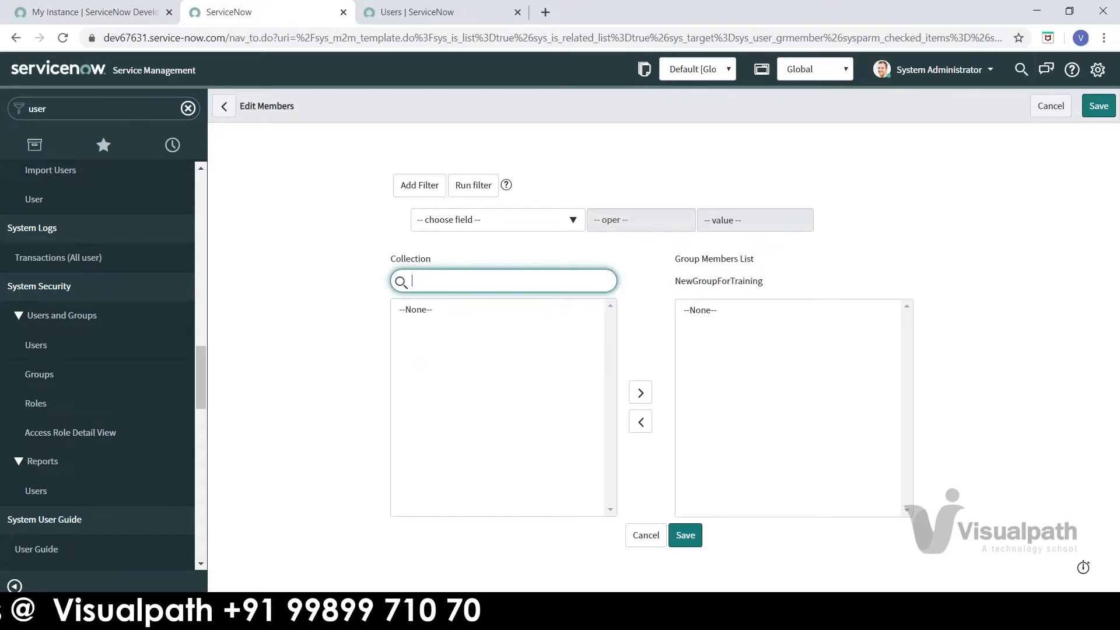
pyautogui.write('newuser')
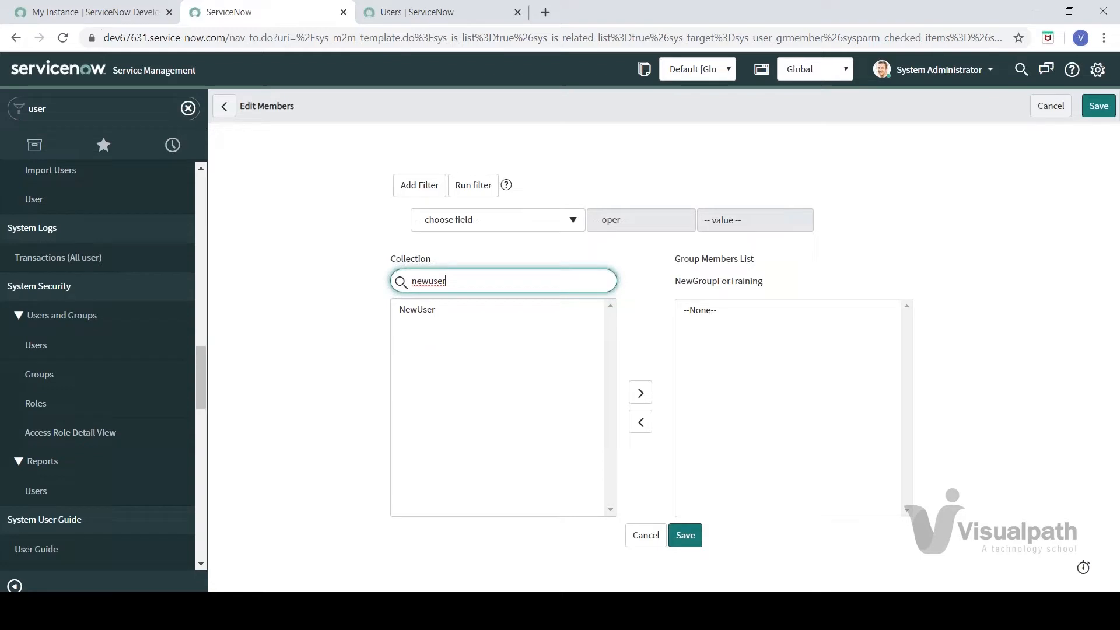
pyautogui.doubleClick(422, 311)
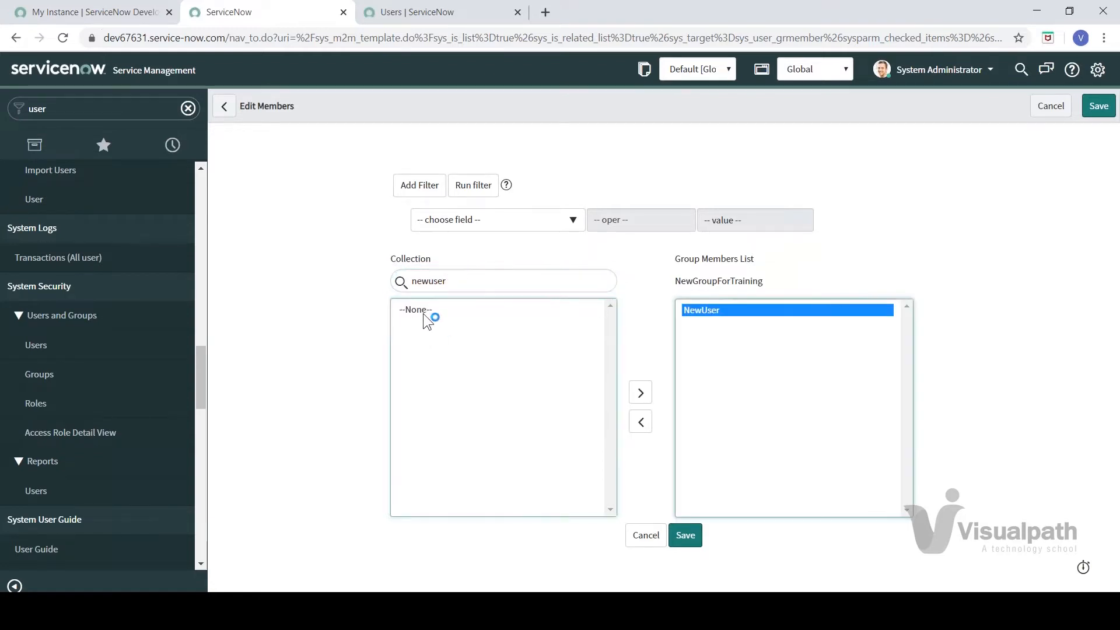
pyautogui.doubleClick(445, 280)
pyautogui.write('test')
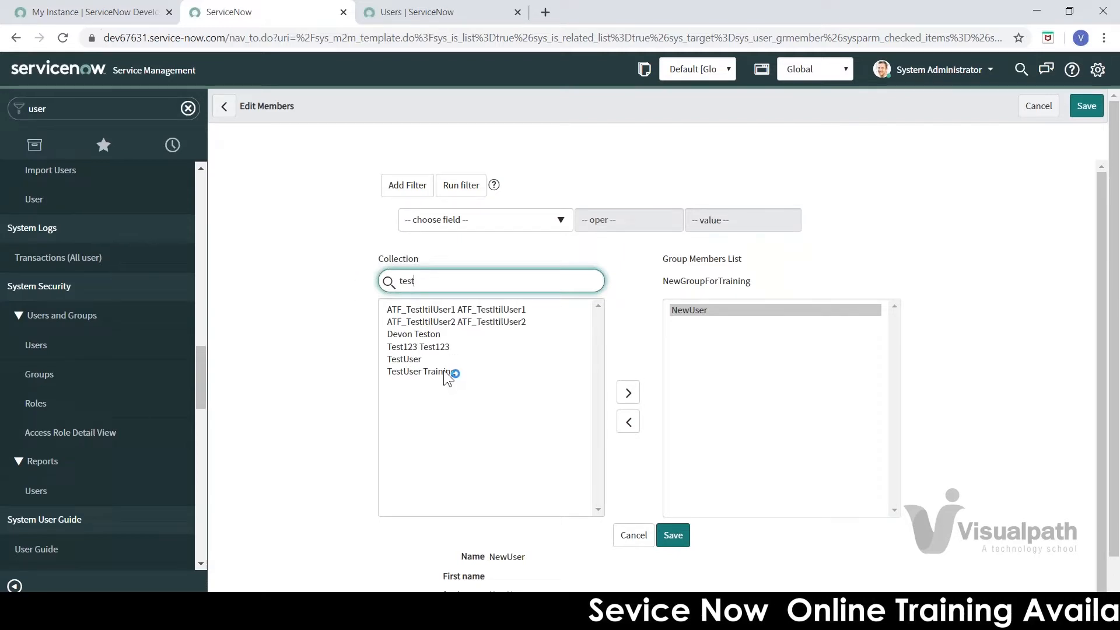
pyautogui.click(439, 367)
pyautogui.doubleClick(438, 371)
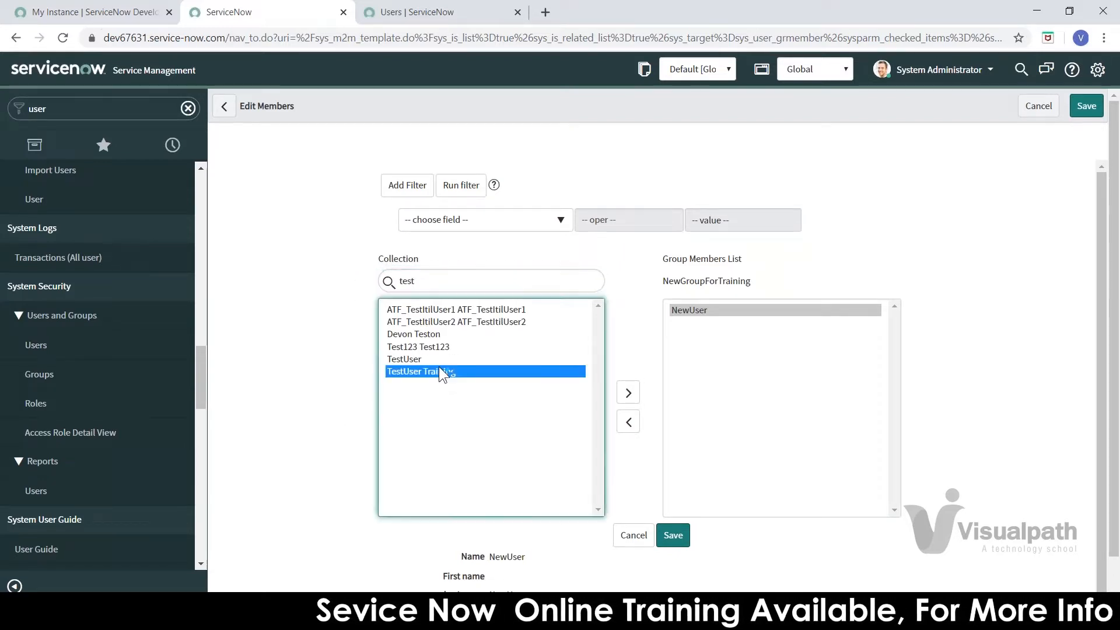
pyautogui.click(675, 537)
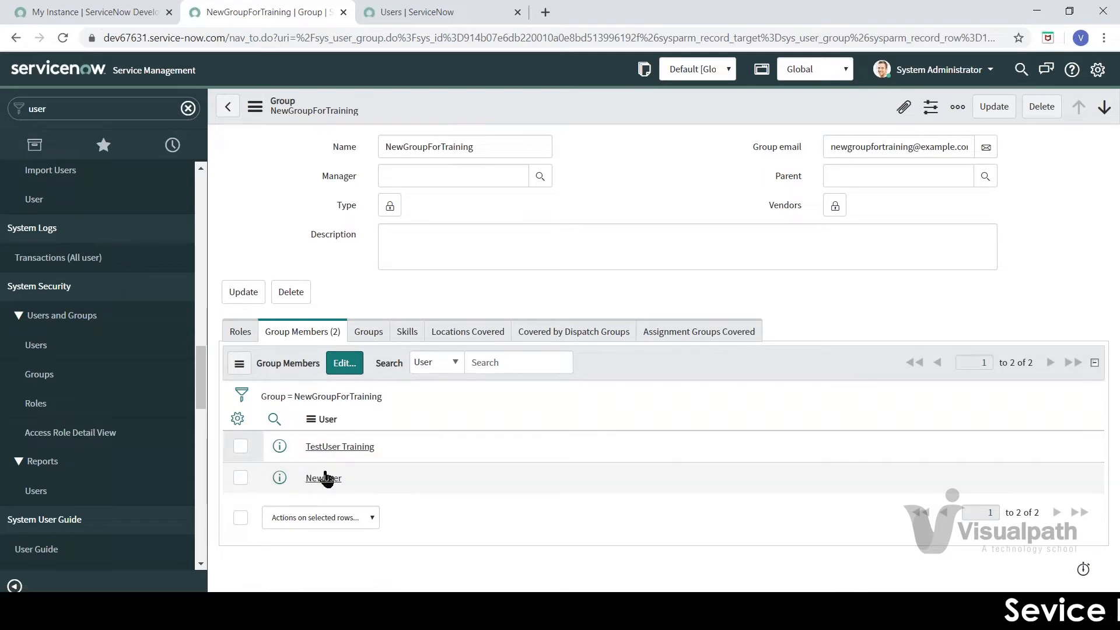
# Step: Review the group's Roles, Members, Locations, Dispatch and Assignment group related lists
pyautogui.click(240, 334)
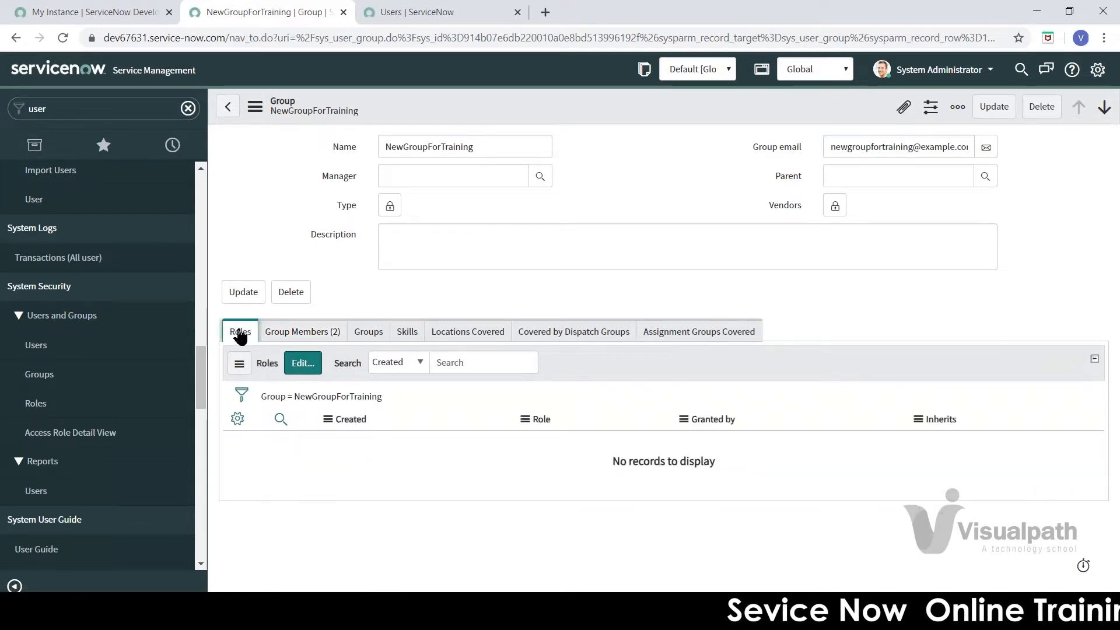
pyautogui.click(332, 338)
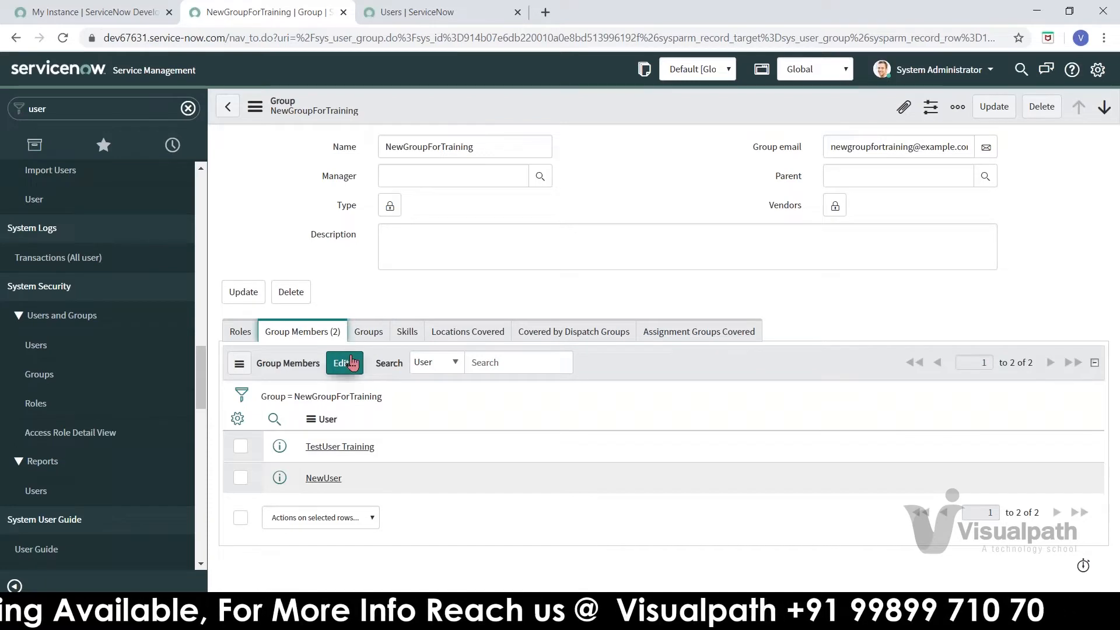
pyautogui.click(242, 334)
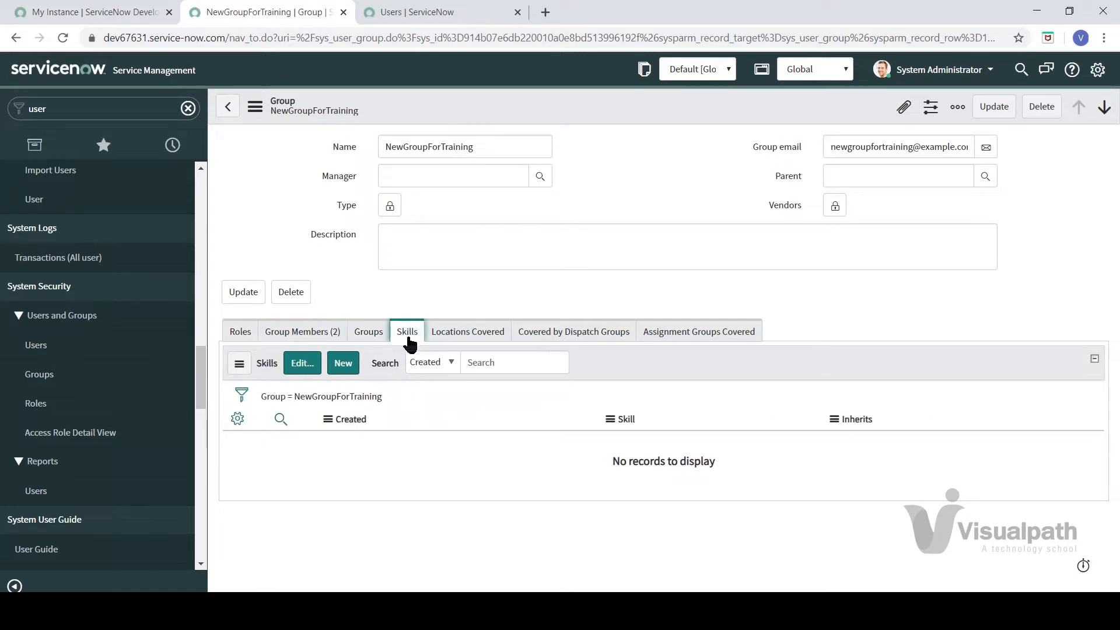
pyautogui.click(473, 336)
pyautogui.click(575, 331)
pyautogui.click(669, 332)
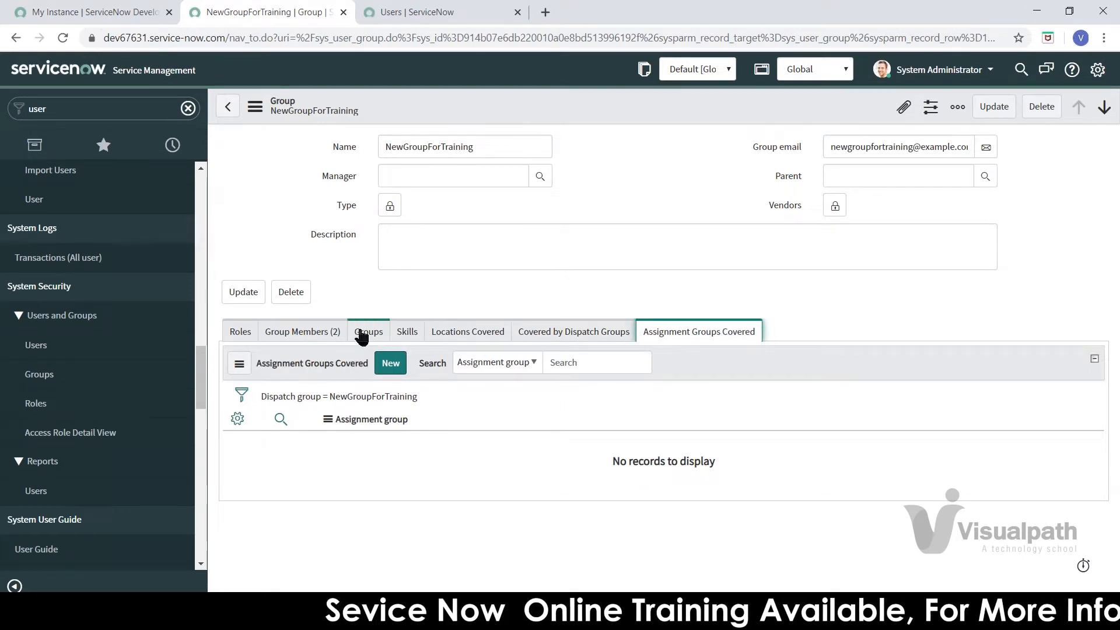
# Step: Recheck the Roles, Members and Child Groups lists, then open the Roles list
pyautogui.click(244, 337)
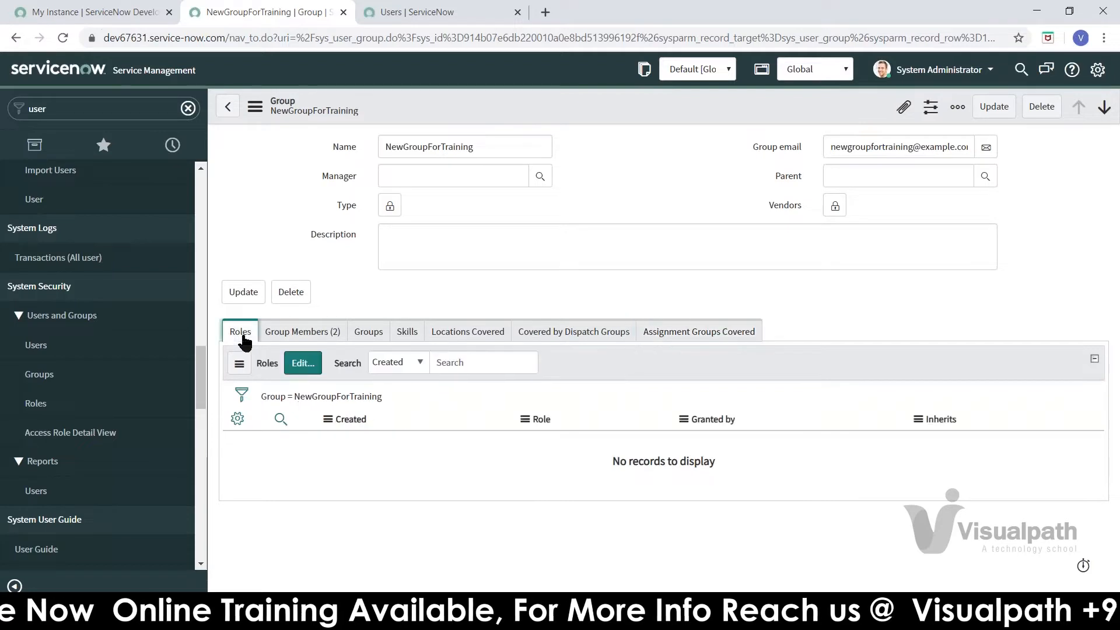
pyautogui.click(301, 332)
pyautogui.click(377, 334)
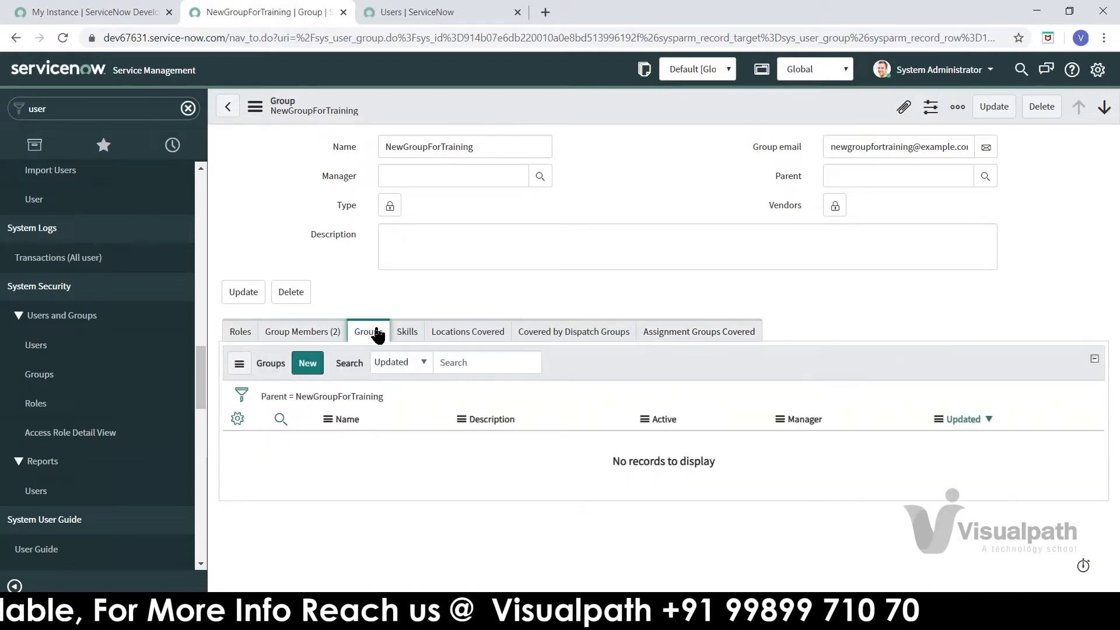
pyautogui.click(286, 338)
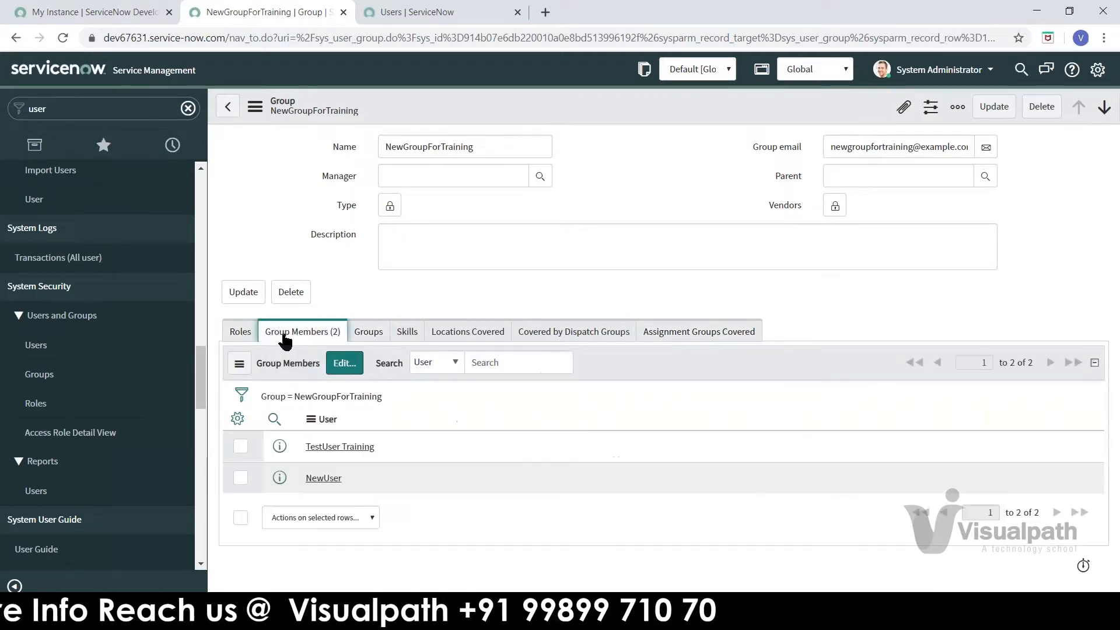
pyautogui.click(240, 336)
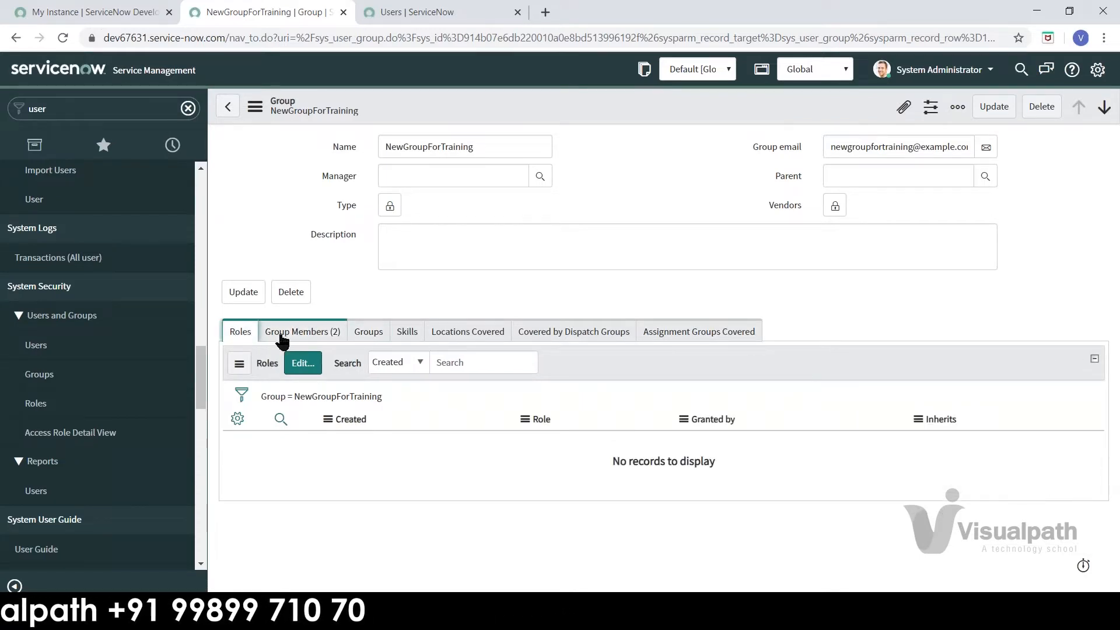
pyautogui.click(283, 338)
pyautogui.click(369, 335)
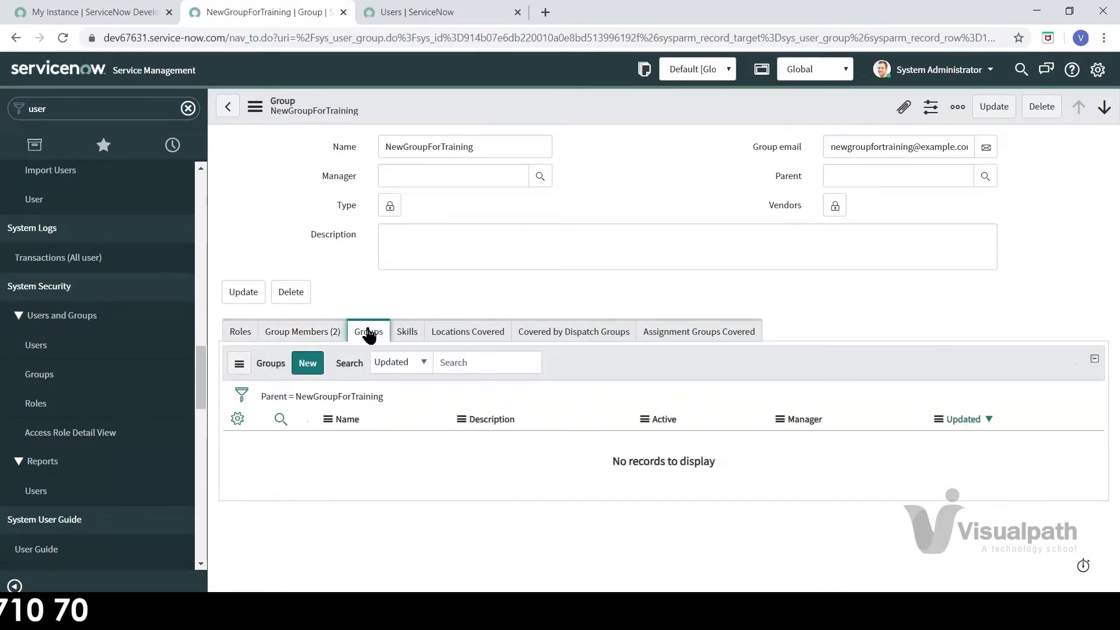
pyautogui.click(306, 339)
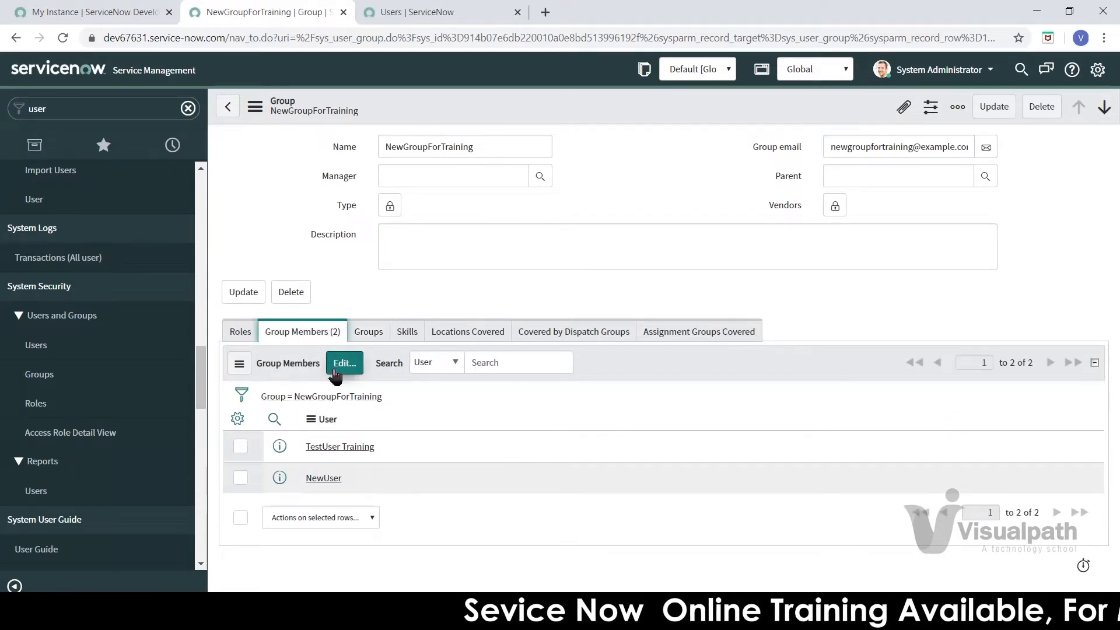
pyautogui.click(245, 332)
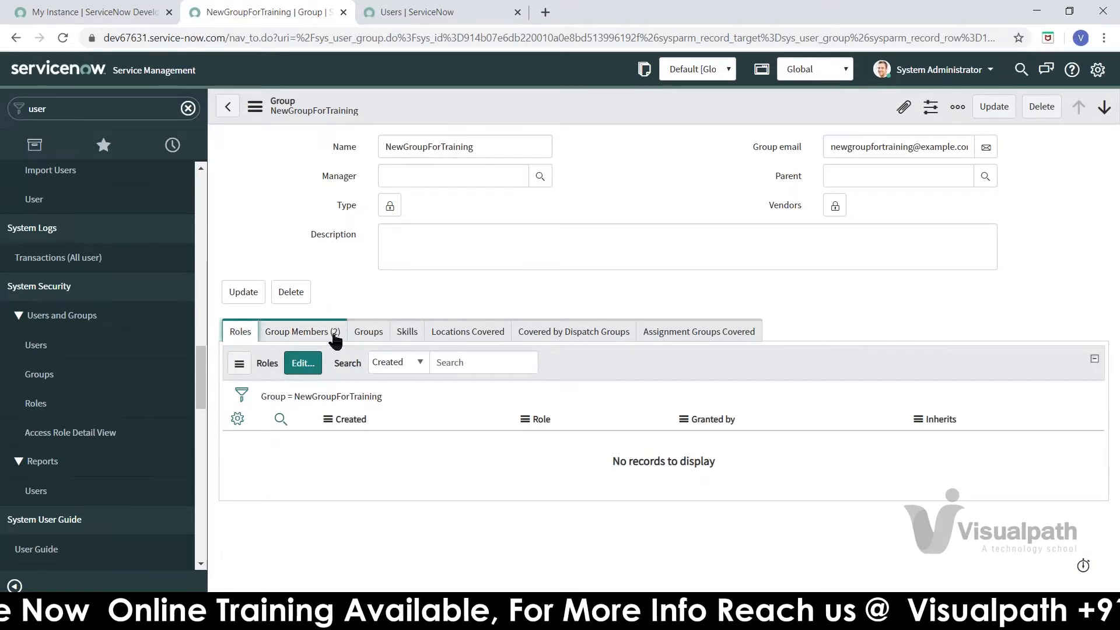
pyautogui.click(302, 332)
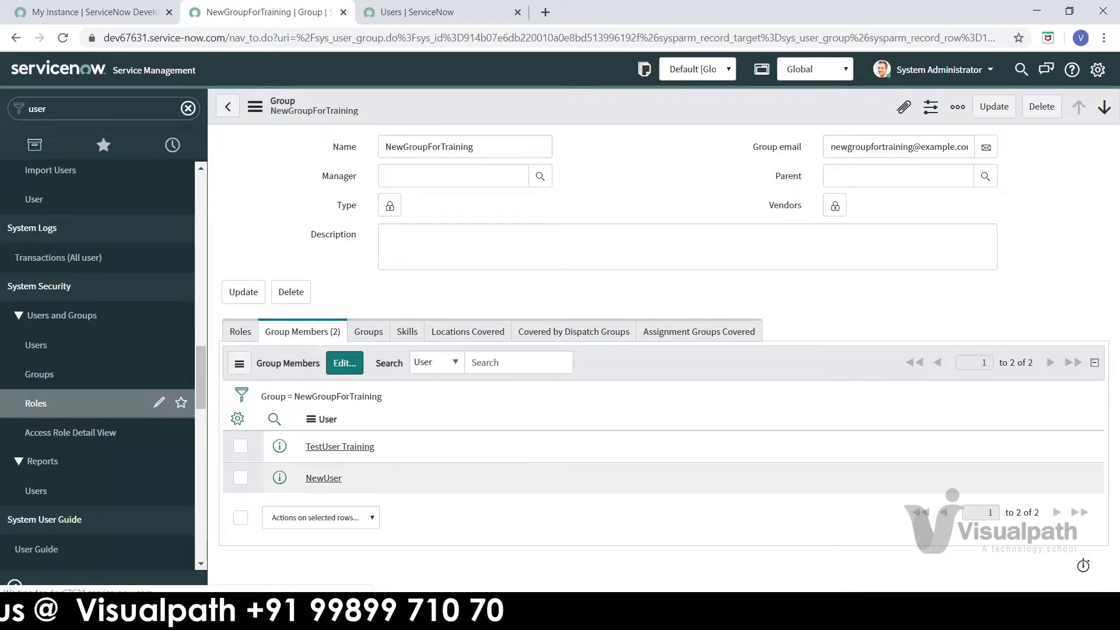
pyautogui.click(36, 403)
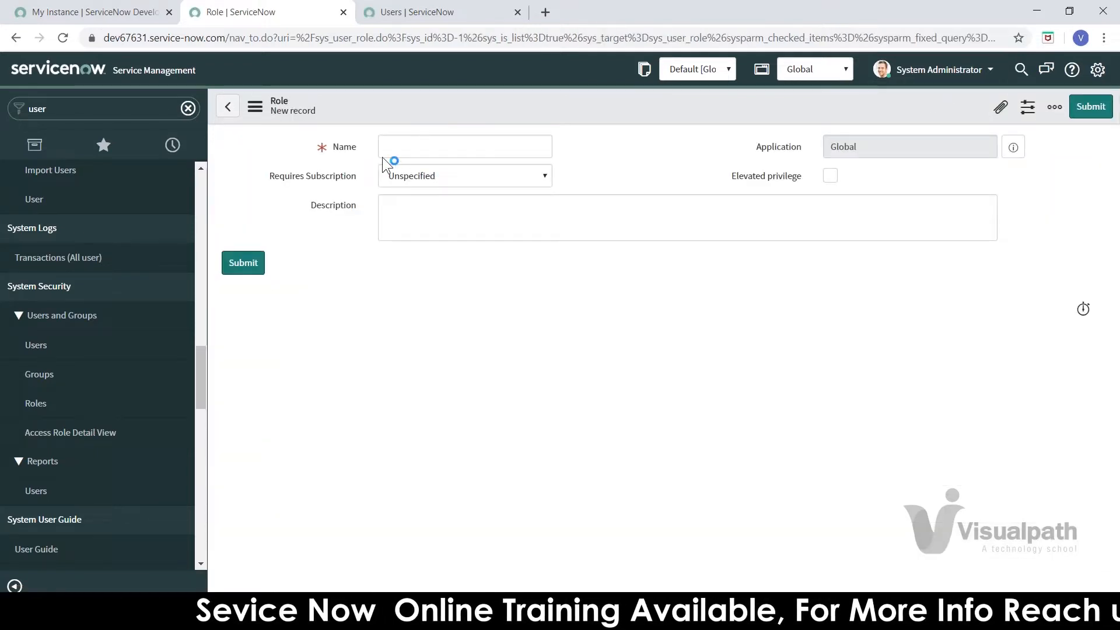
# Step: Name the new role TestRoleForTraining, leaving Requires Subscription as Unspecified
pyautogui.click(401, 151)
pyautogui.write('Test')
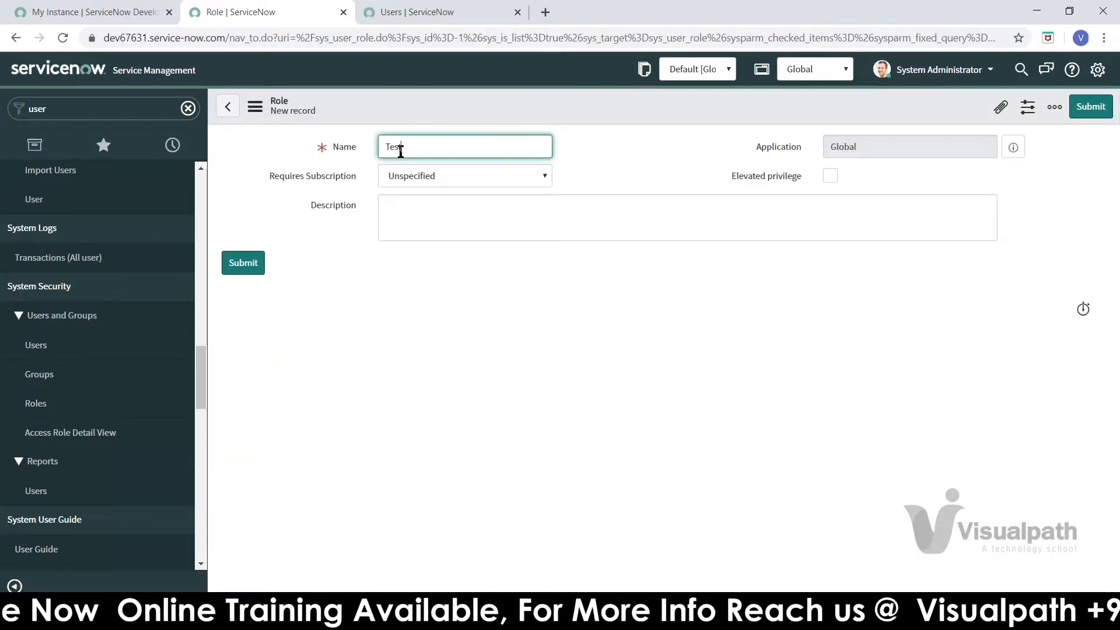
pyautogui.click(424, 181)
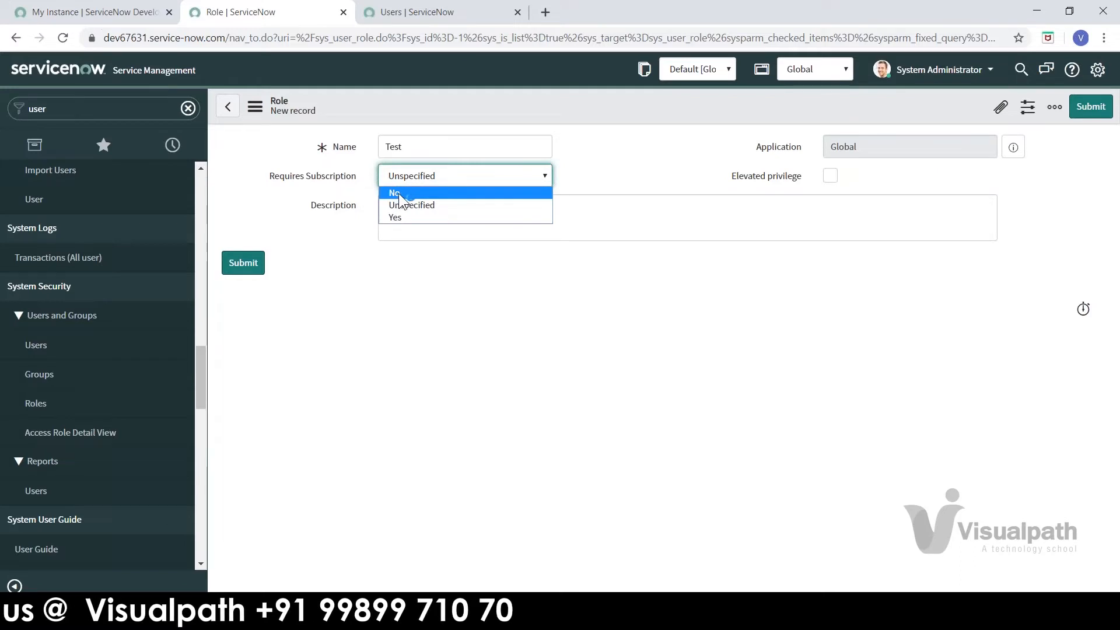
pyautogui.click(430, 205)
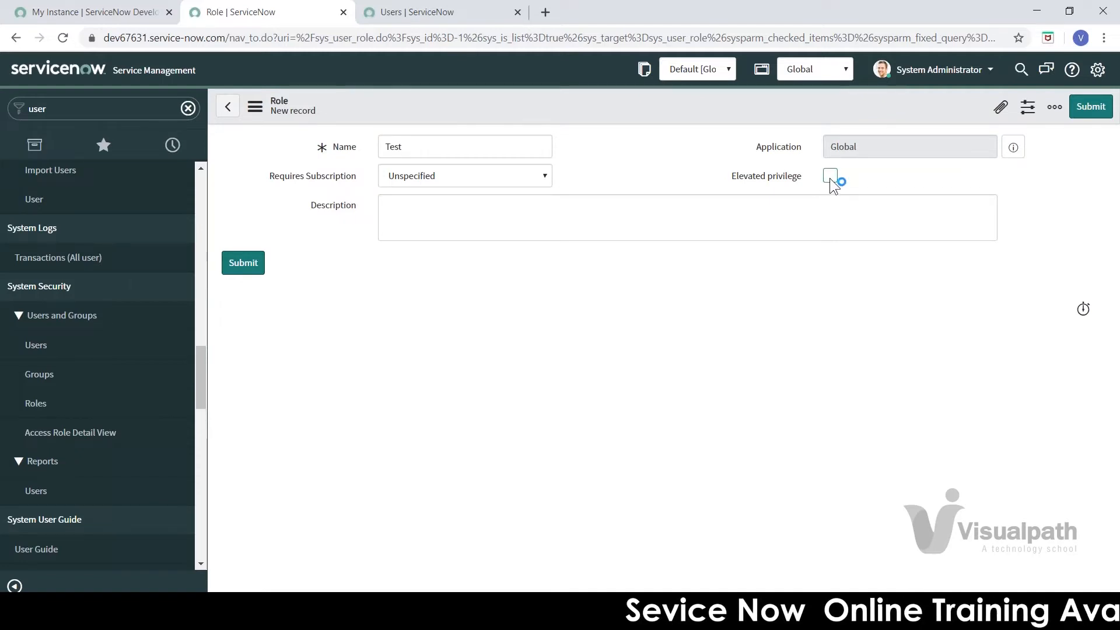
pyautogui.doubleClick(405, 144)
pyautogui.click(411, 142)
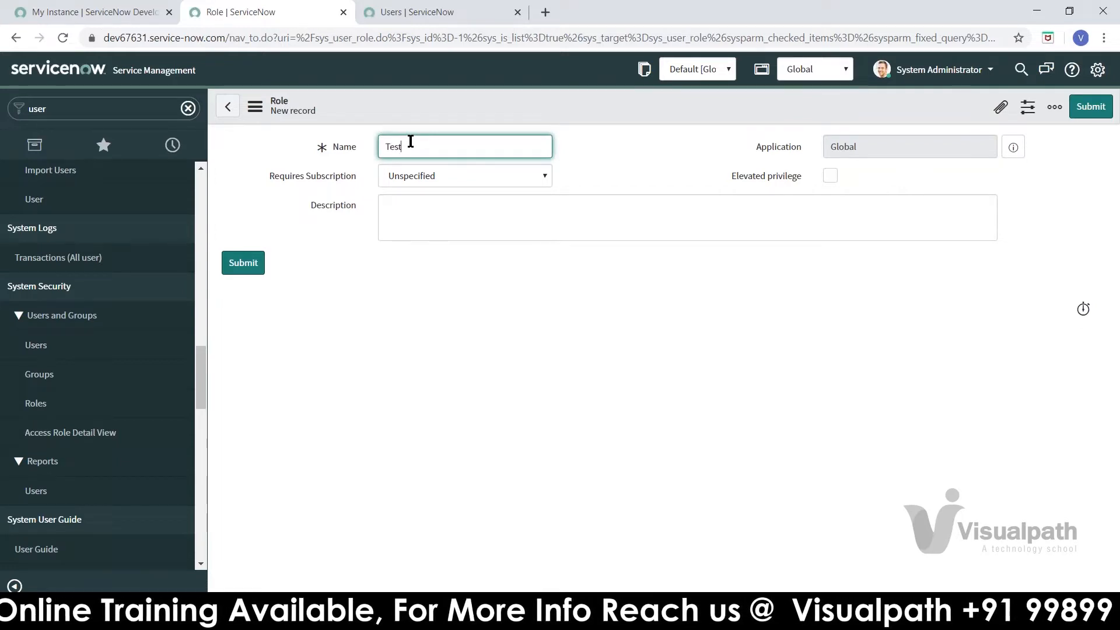
pyautogui.write('RoleFor')
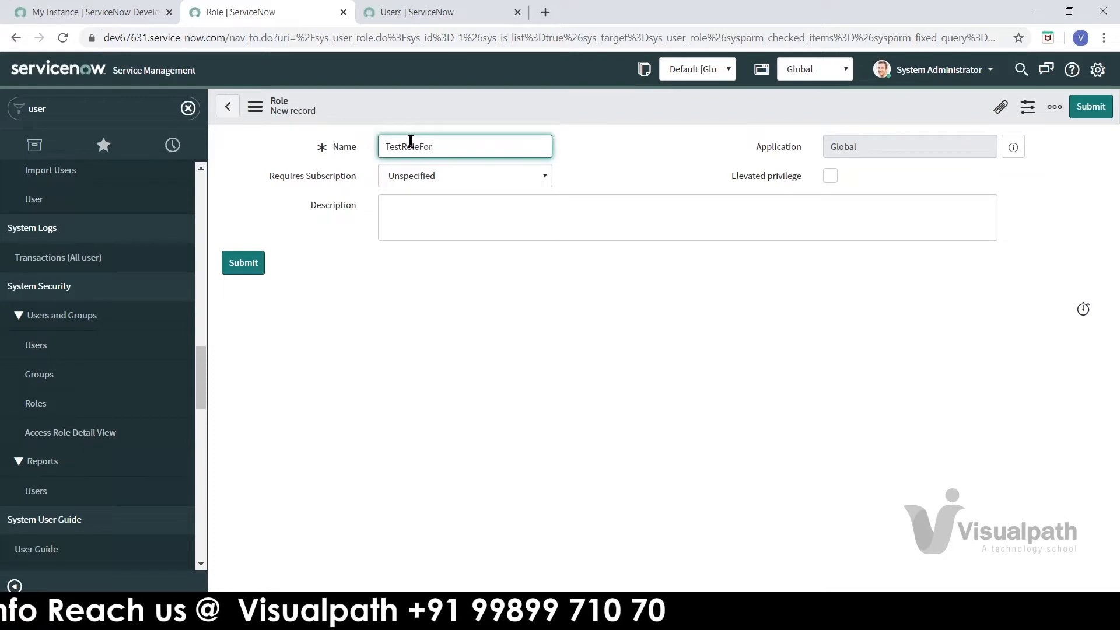
pyautogui.write('Training')
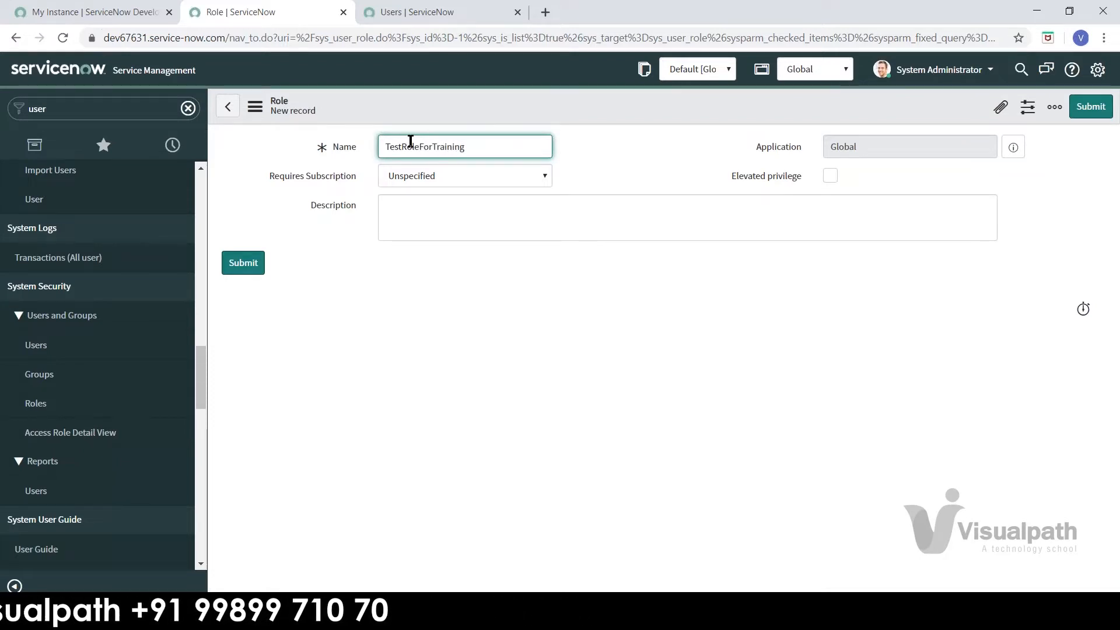
pyautogui.click(479, 206)
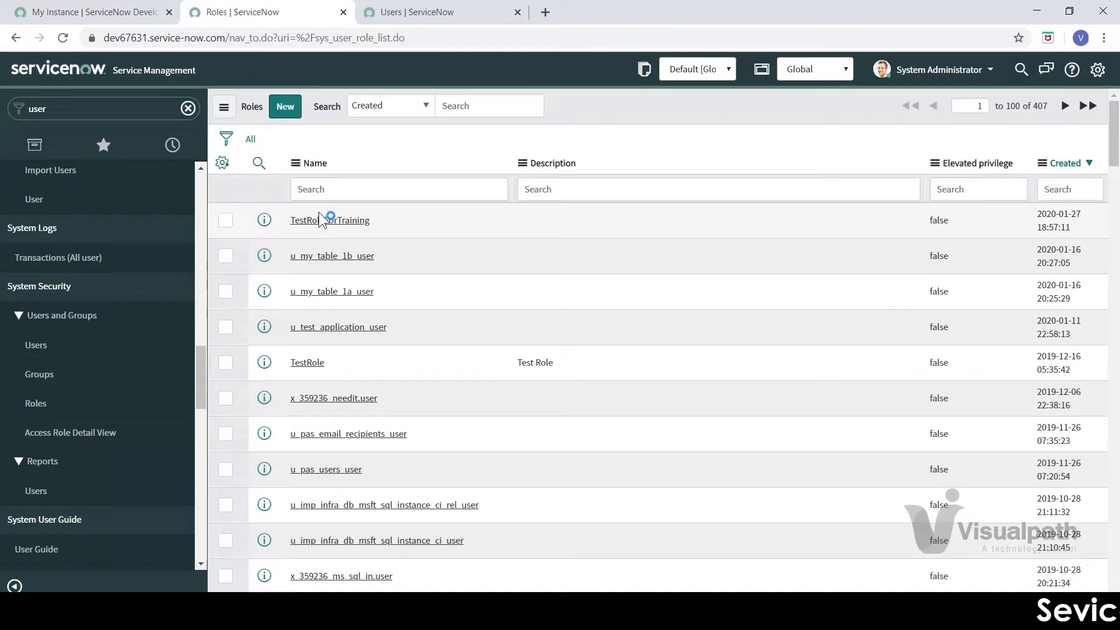
# Step: Open the TestRoleForTraining record, load its related lists, and edit its Contains Roles list
pyautogui.click(326, 220)
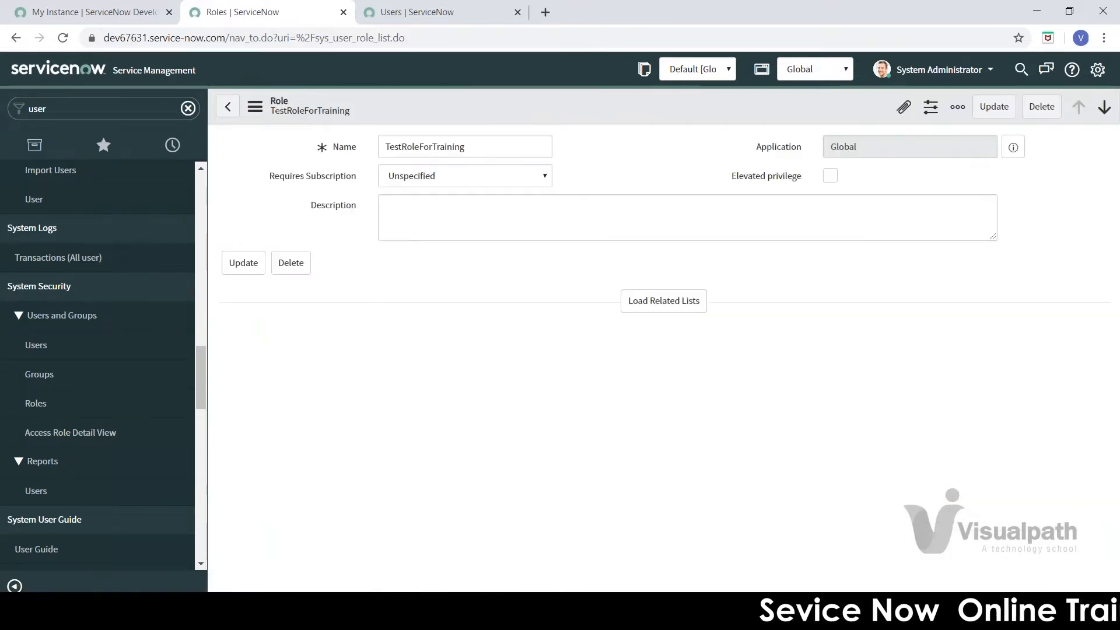
pyautogui.click(664, 303)
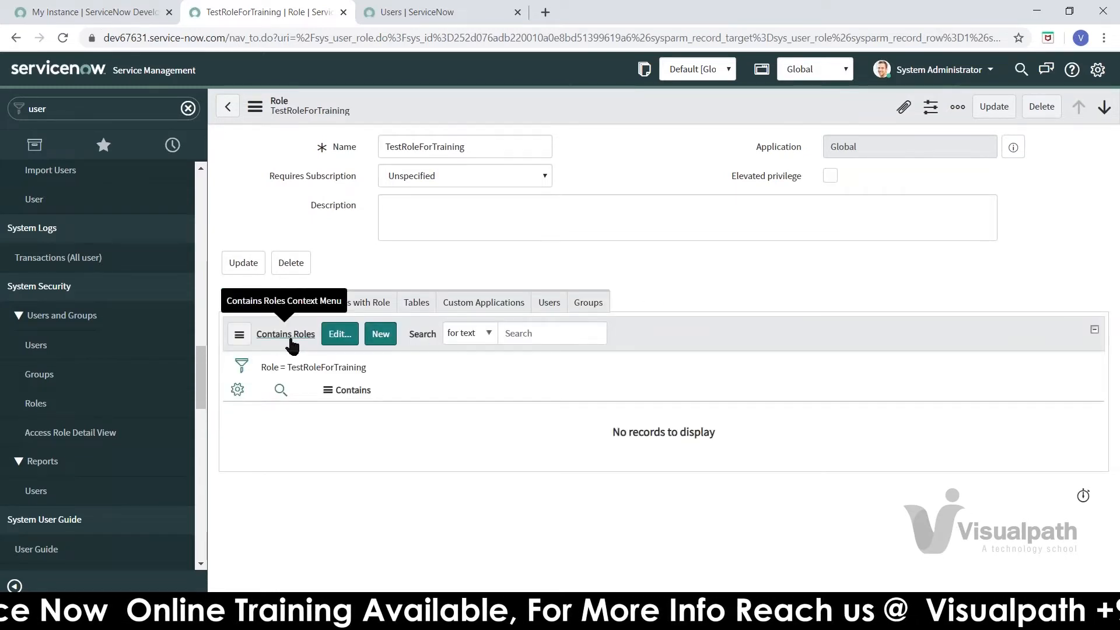
pyautogui.click(438, 150)
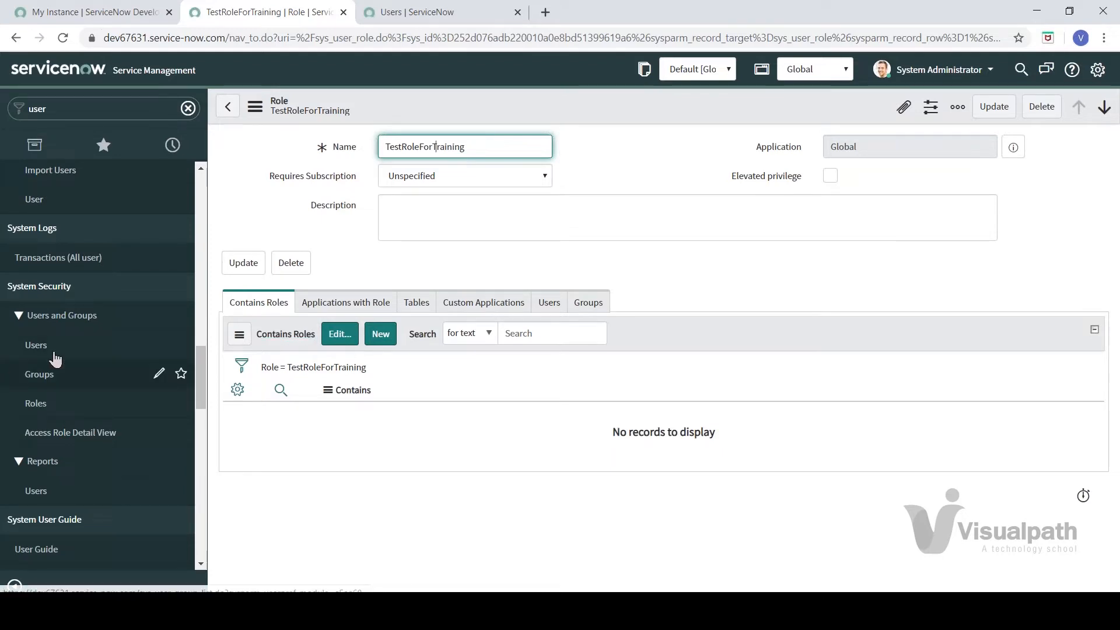
pyautogui.click(340, 335)
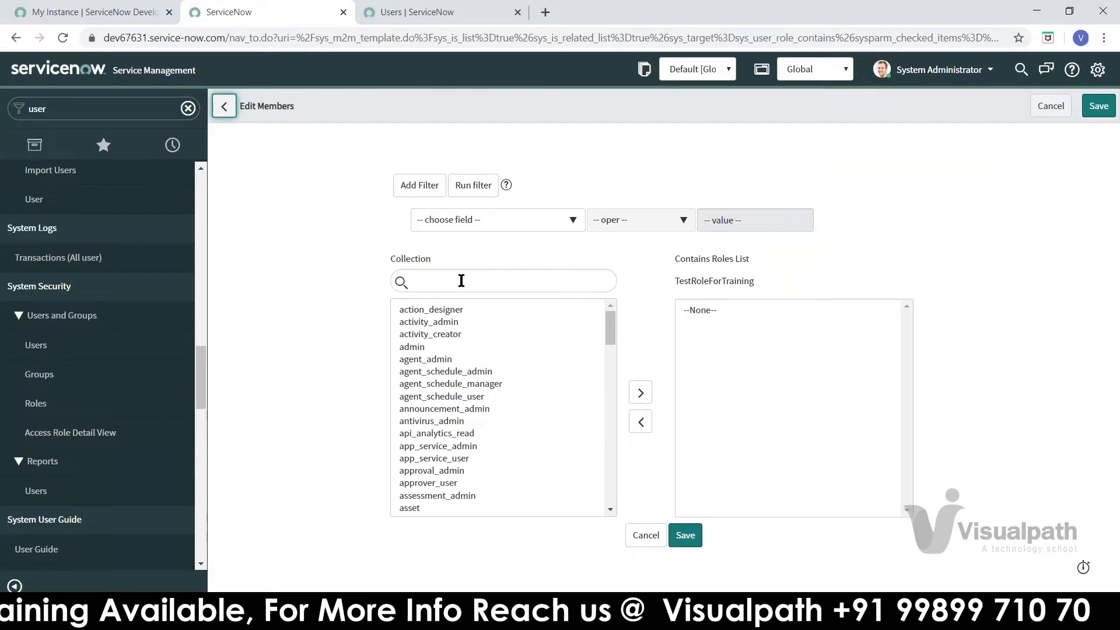
# Step: Search the available roles for admin, move admin into Contains Roles, and save
pyautogui.click(461, 280)
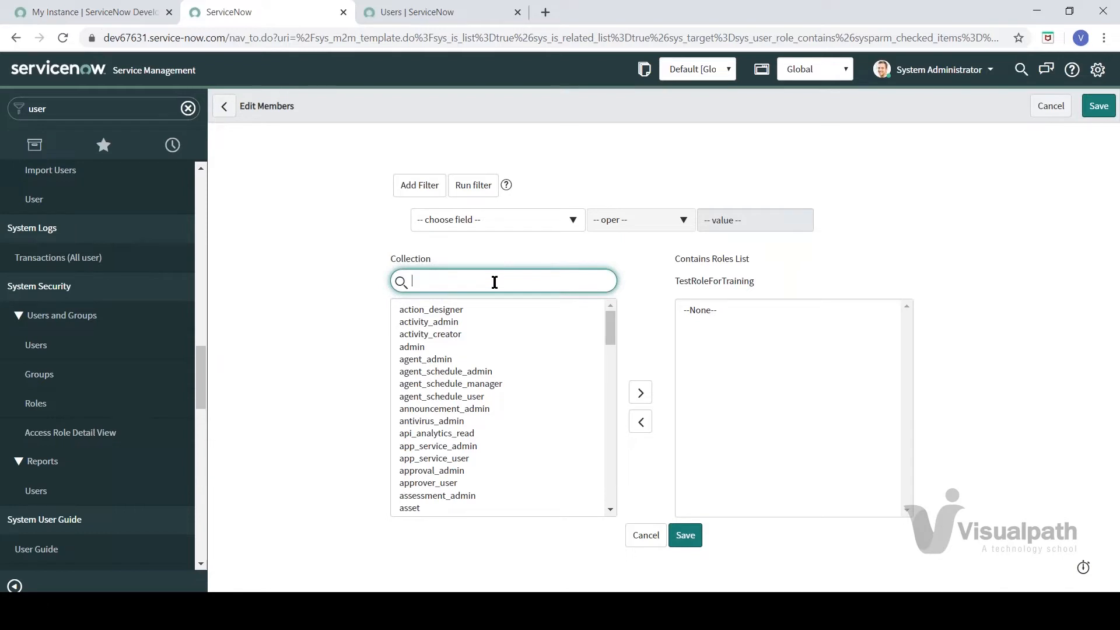
pyautogui.moveTo(611, 327); pyautogui.dragTo(529, 297)
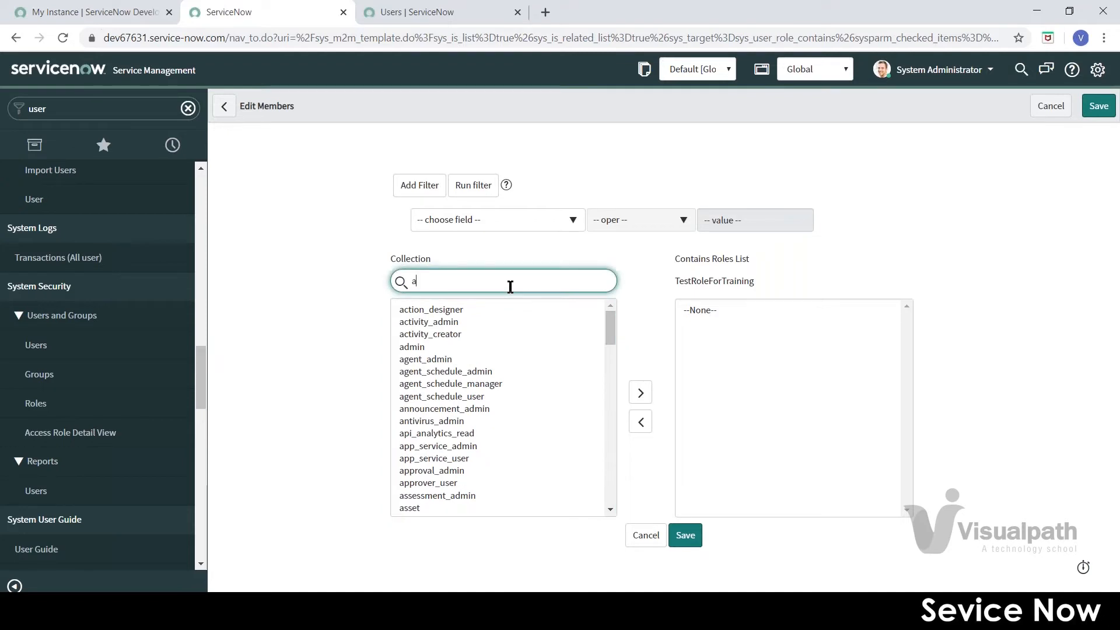
pyautogui.click(511, 287)
pyautogui.write('amd')
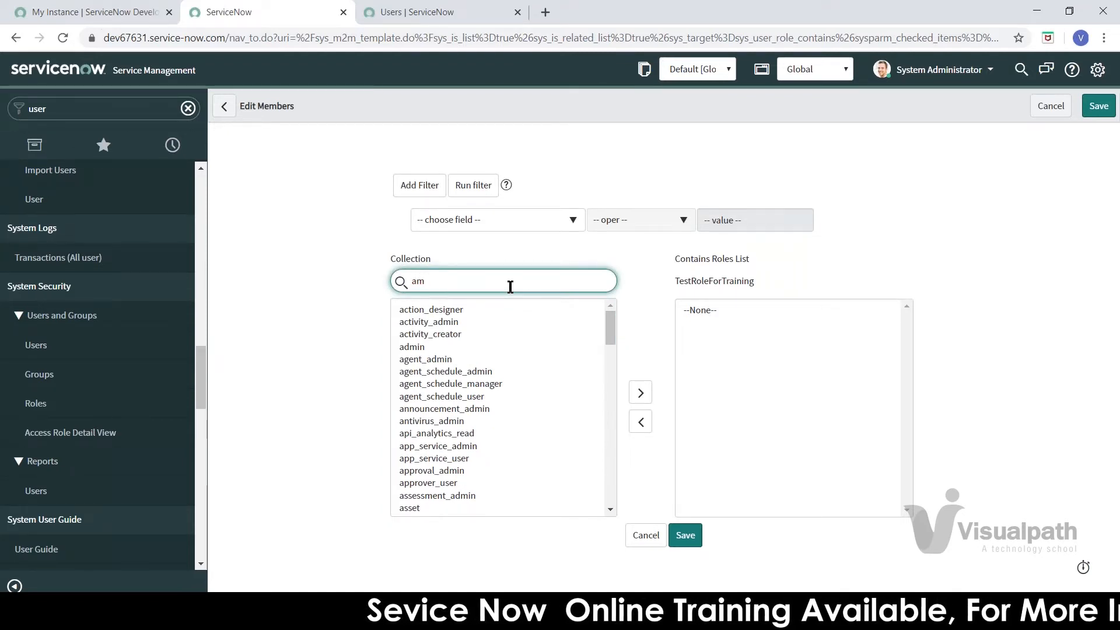
pyautogui.press('BackSpace')
pyautogui.press('BackSpace')
pyautogui.write('dmin')
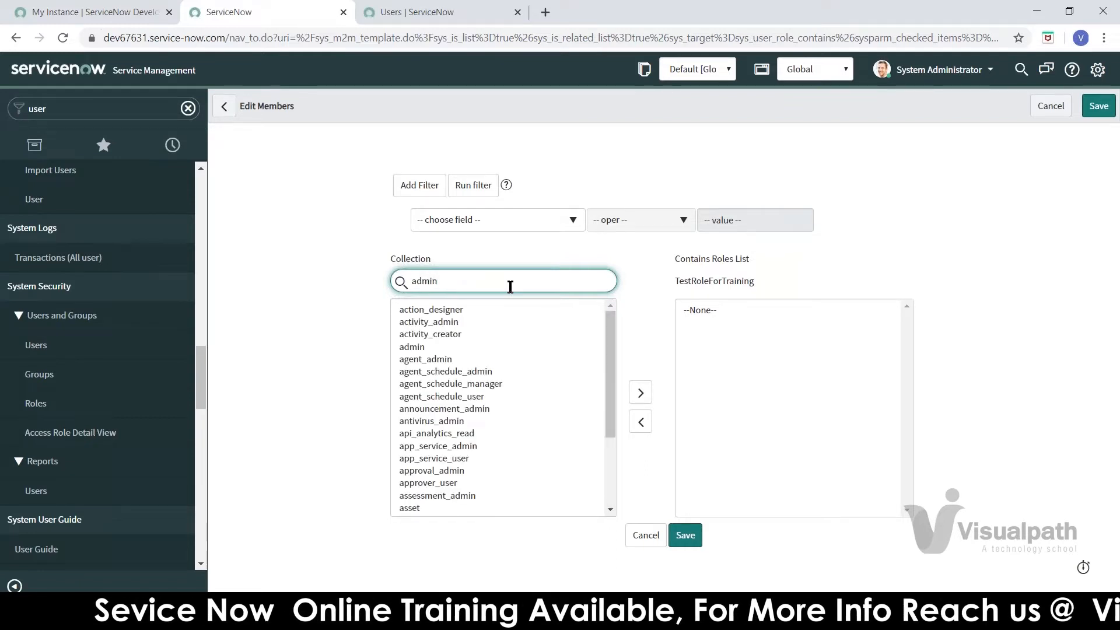
pyautogui.click(433, 309)
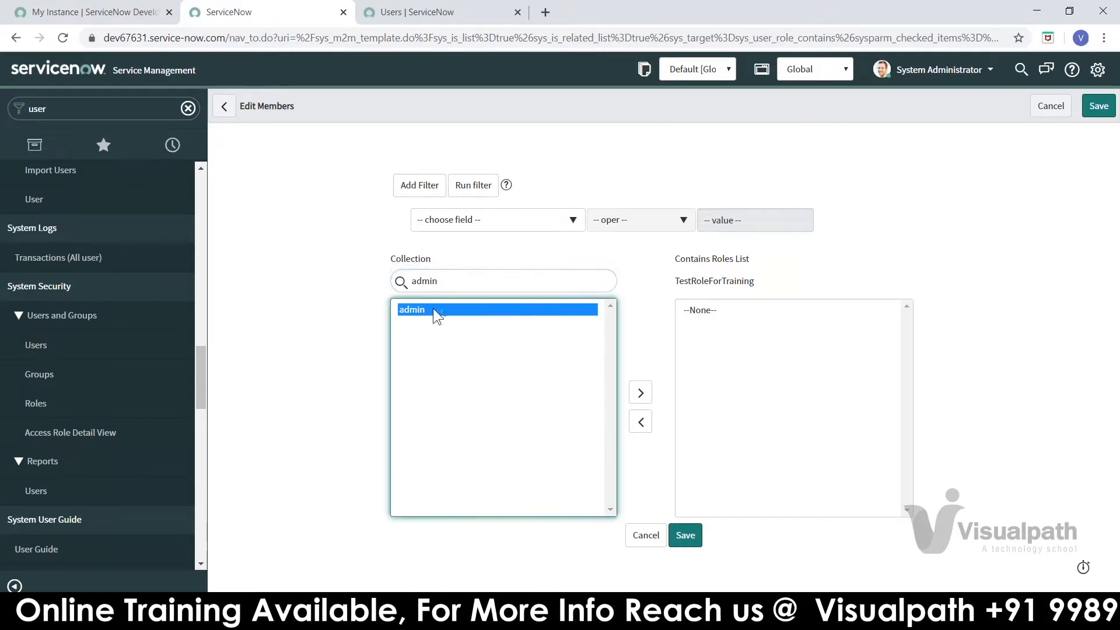
pyautogui.doubleClick(433, 308)
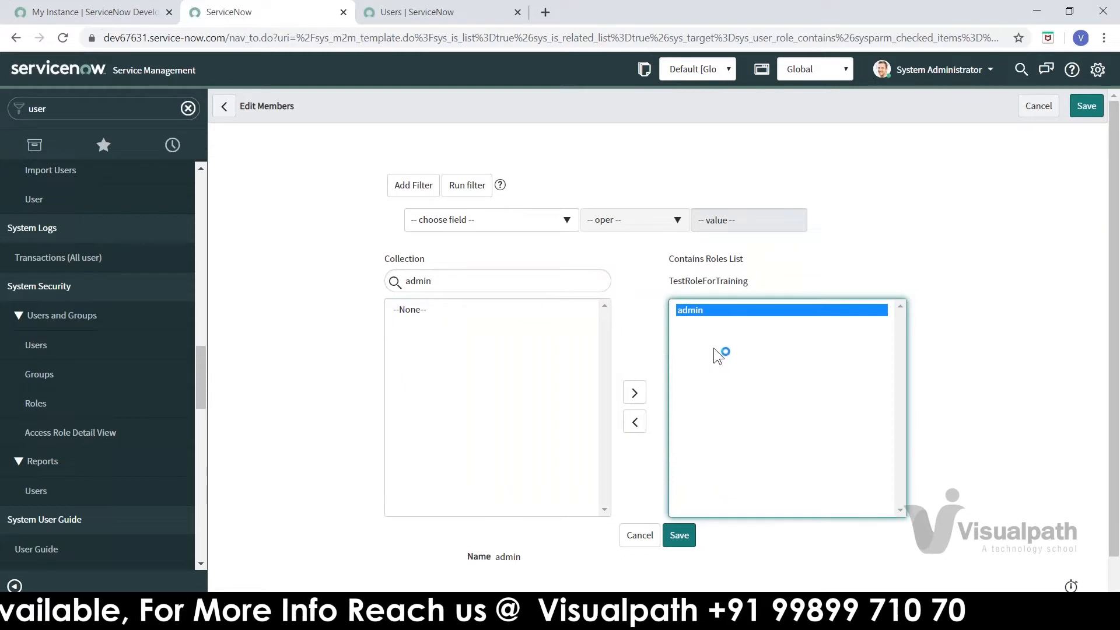
pyautogui.click(680, 536)
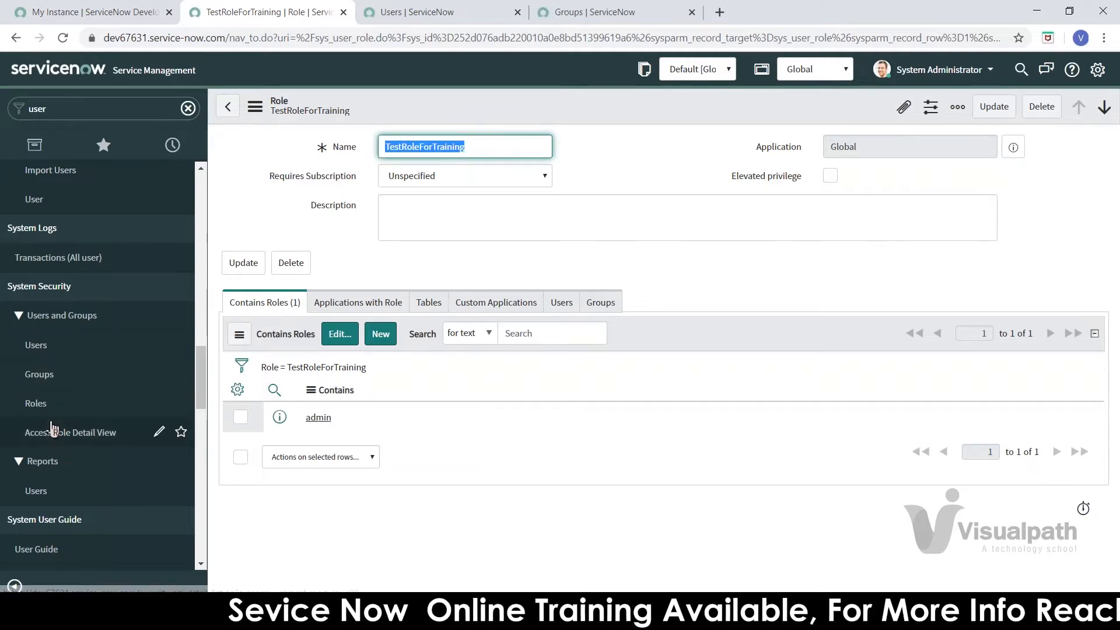
# Step: Open NewGroupForTraining from the Groups list and show its Roles tab
pyautogui.click(53, 375)
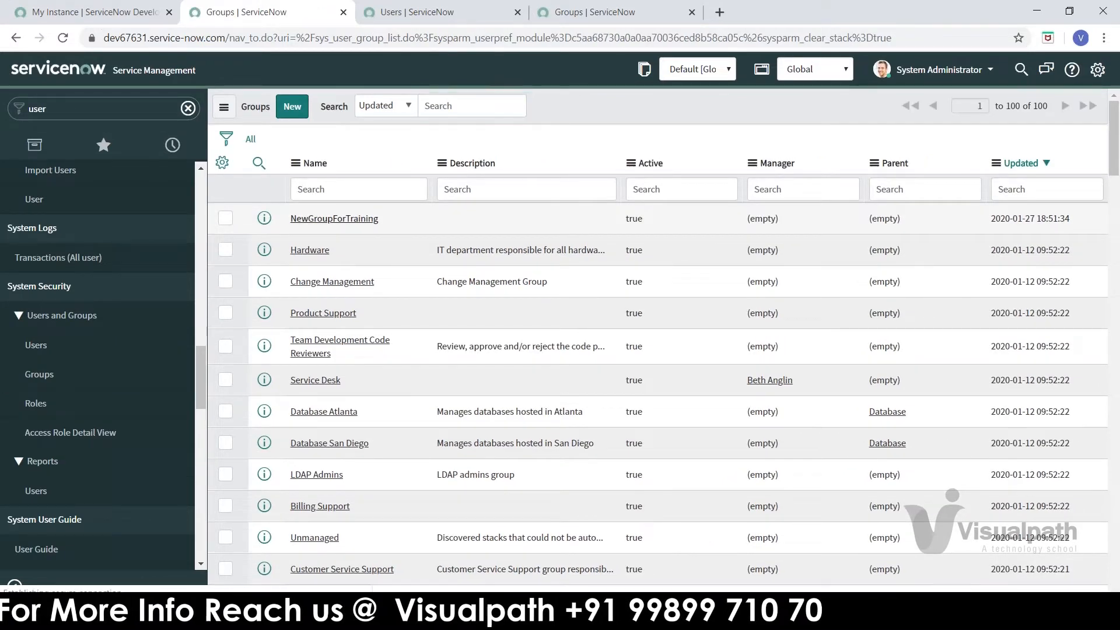
pyautogui.click(40, 344)
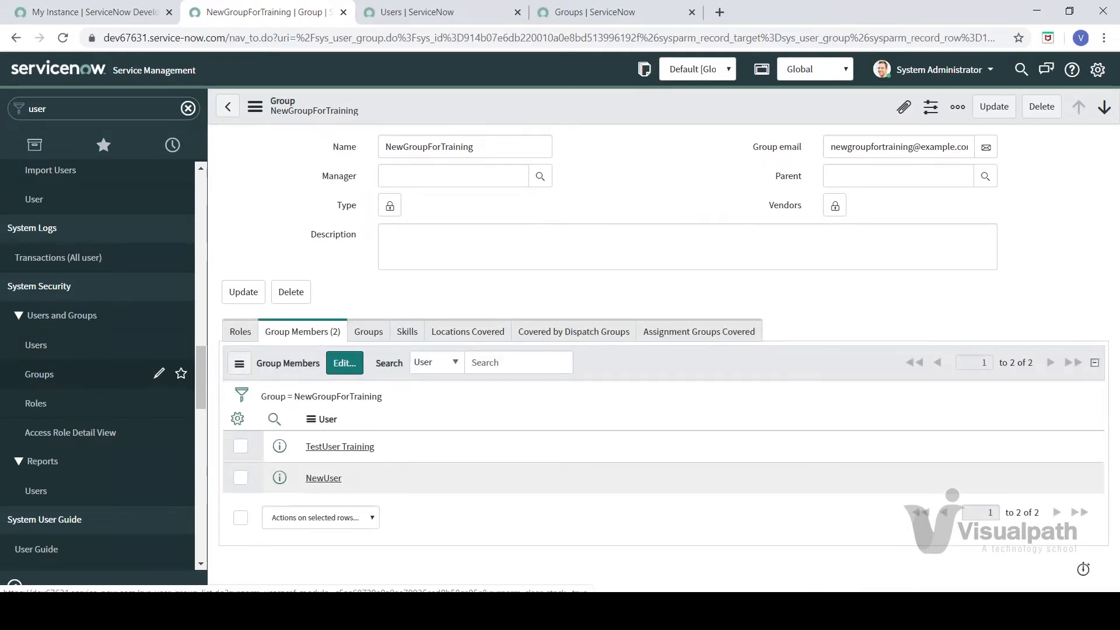
pyautogui.click(239, 333)
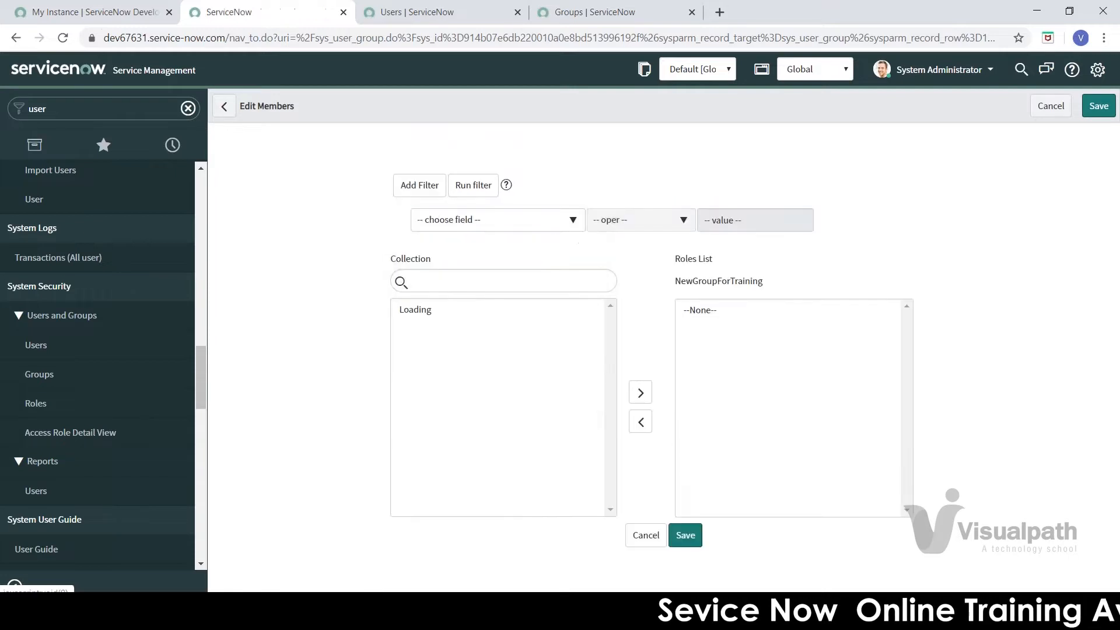
# Step: Add TestRoleForTraining to NewGroupForTraining's Roles List and save the assignment
pyautogui.write('TestRoleForTraining')
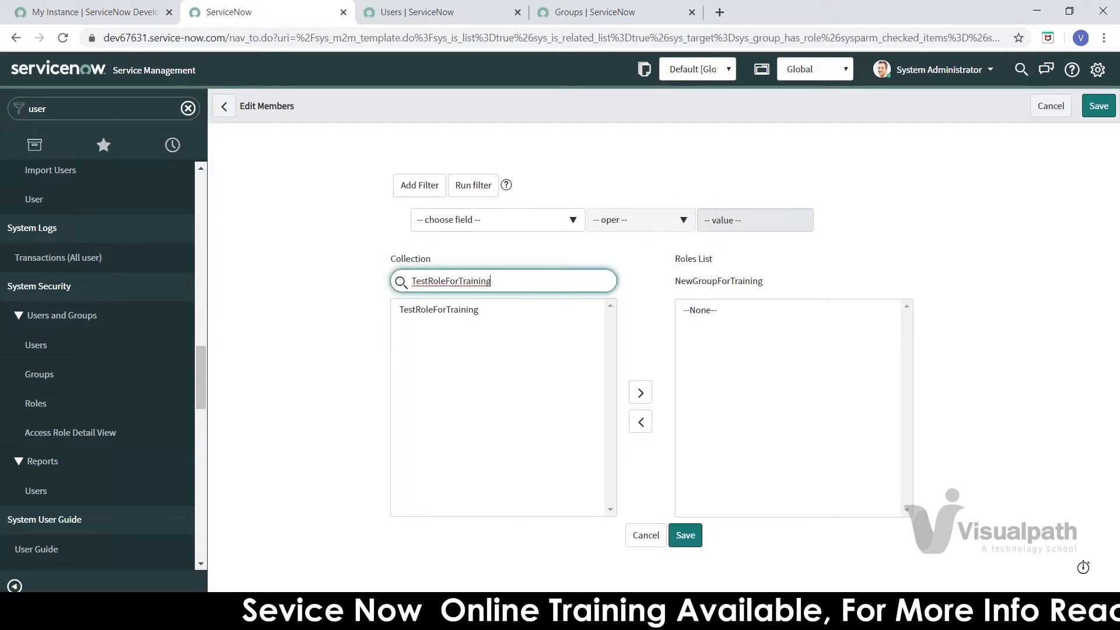
pyautogui.click(426, 309)
pyautogui.doubleClick(426, 309)
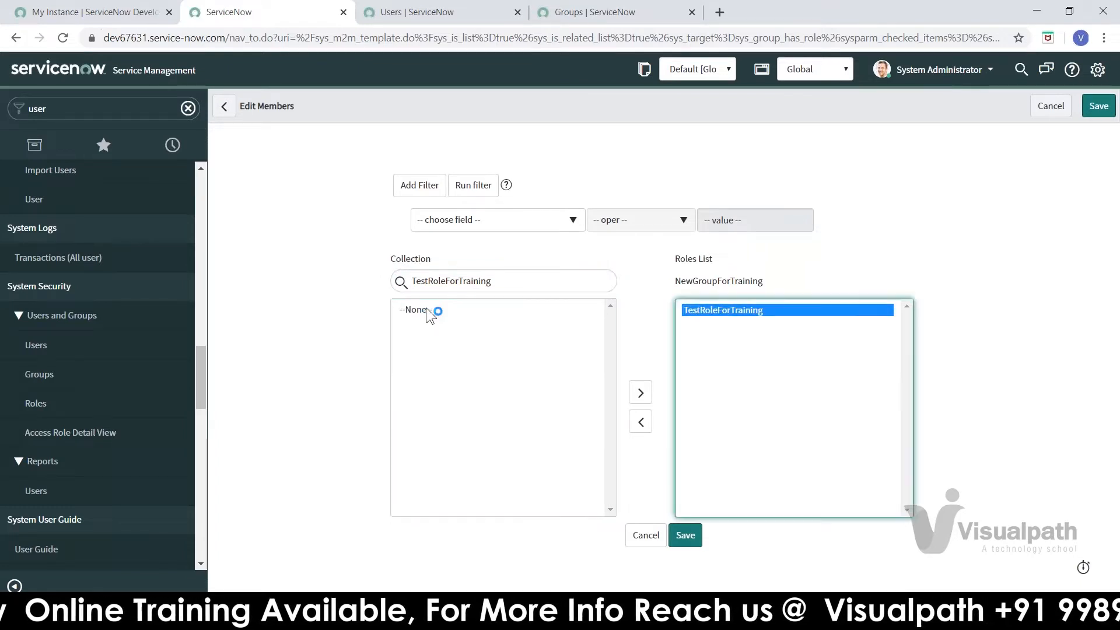
pyautogui.click(729, 310)
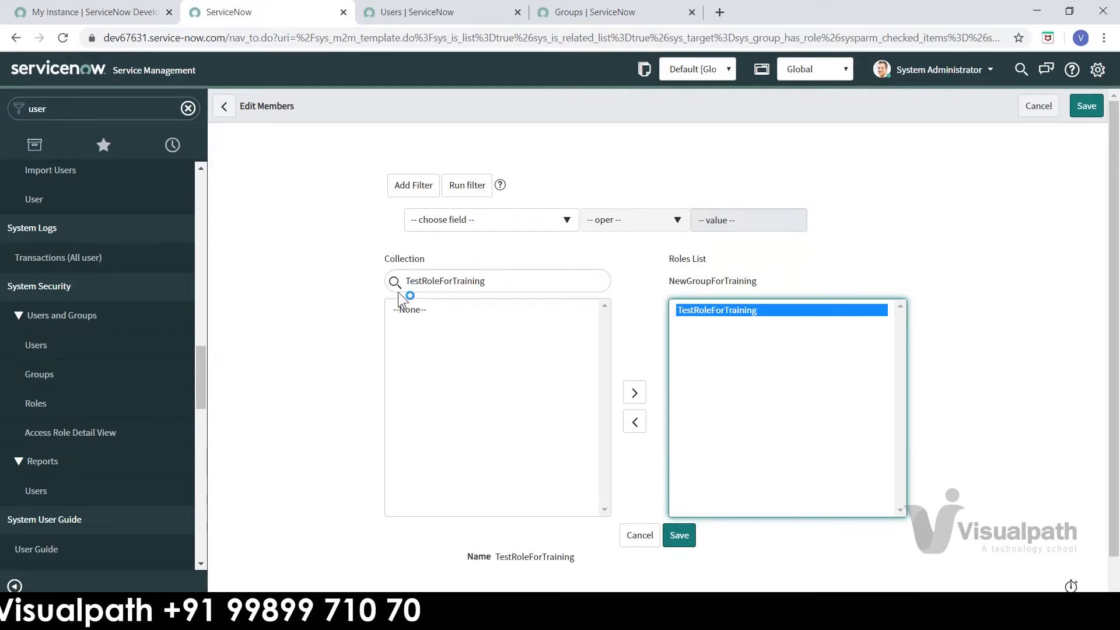
pyautogui.click(483, 220)
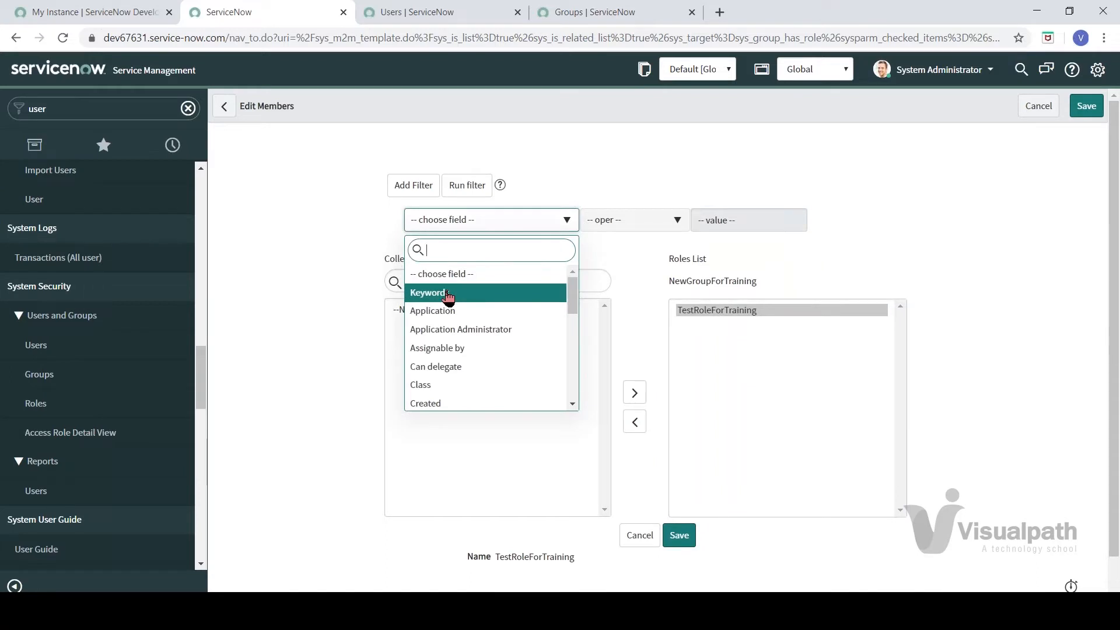
pyautogui.click(344, 269)
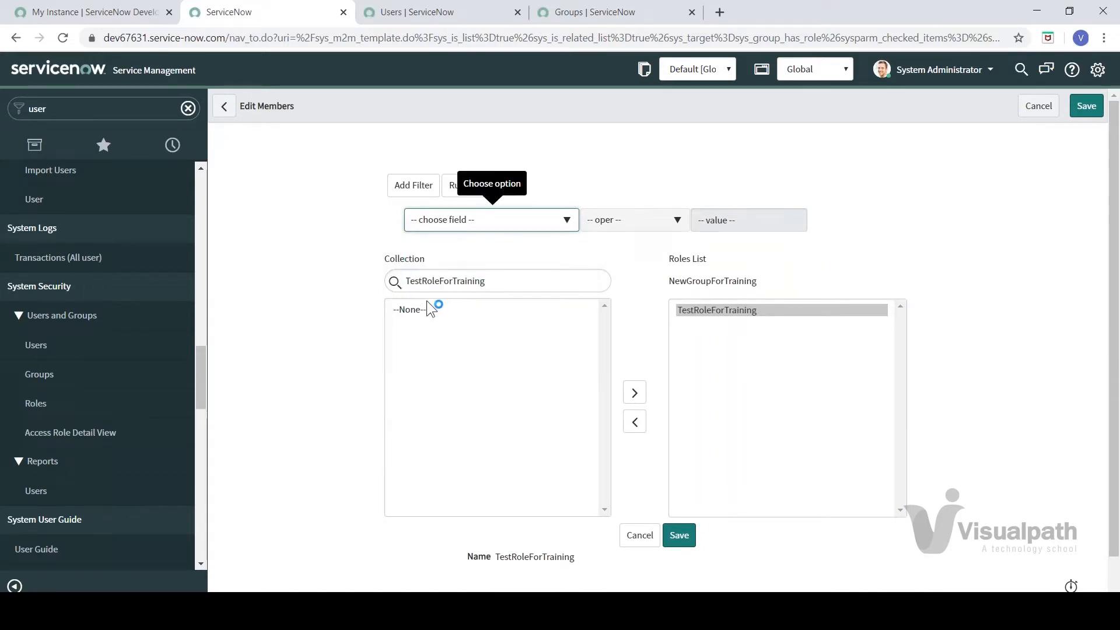
pyautogui.click(514, 224)
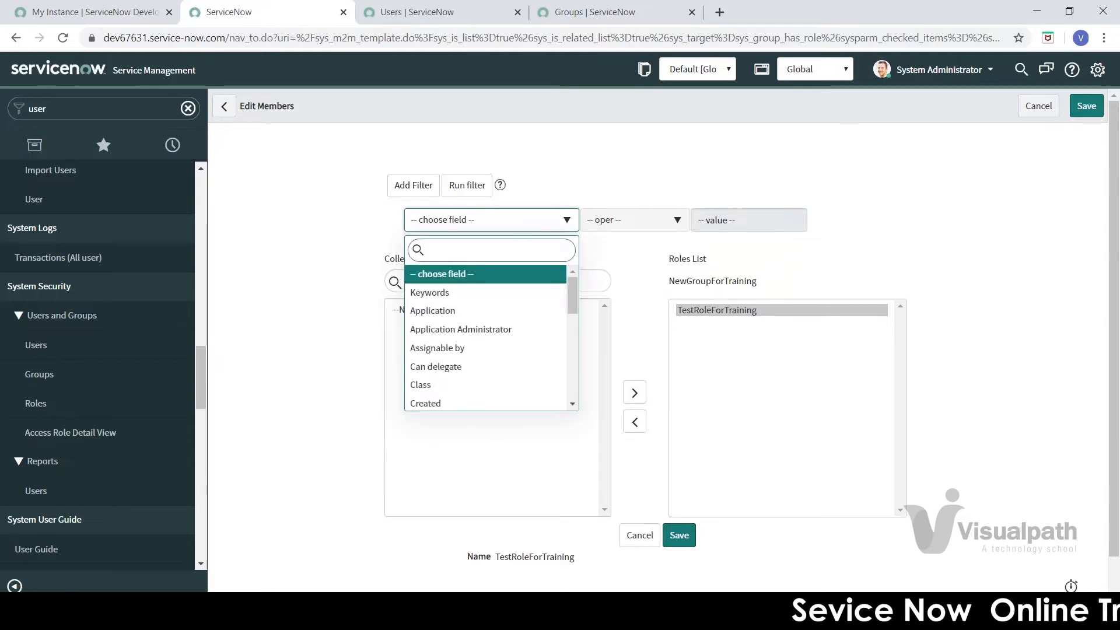
pyautogui.click(252, 250)
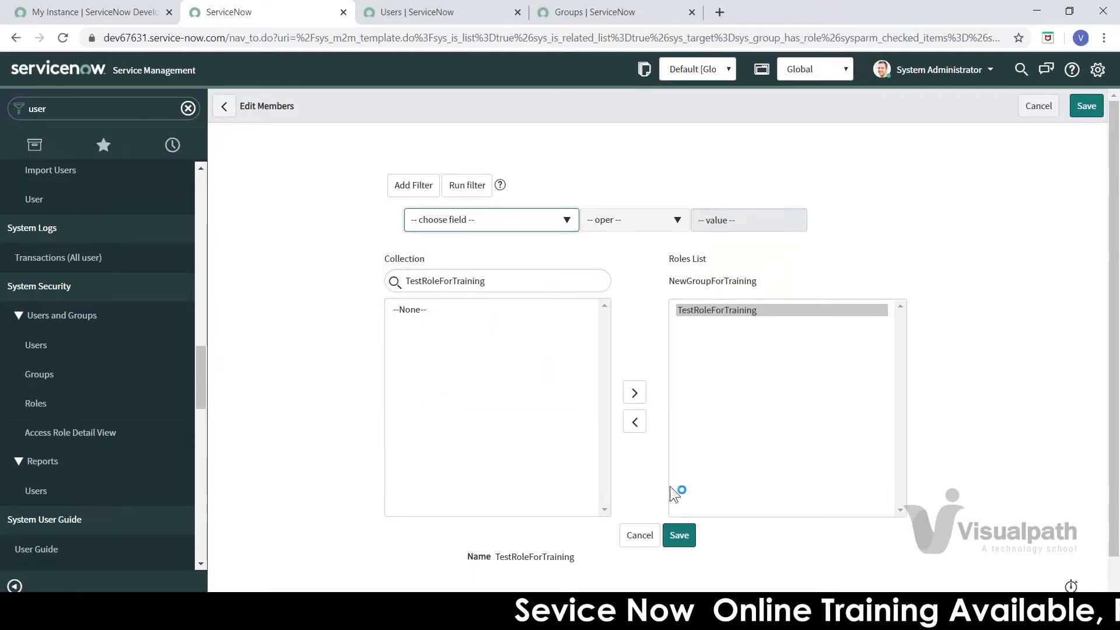
pyautogui.click(680, 535)
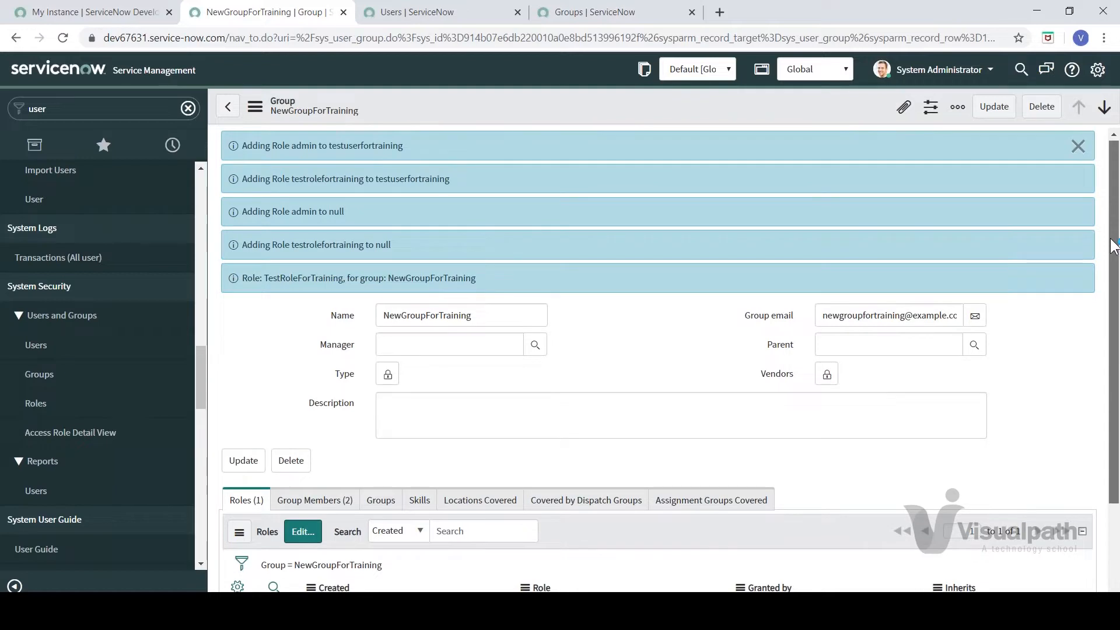
pyautogui.moveTo(1114, 234); pyautogui.dragTo(1114, 318)
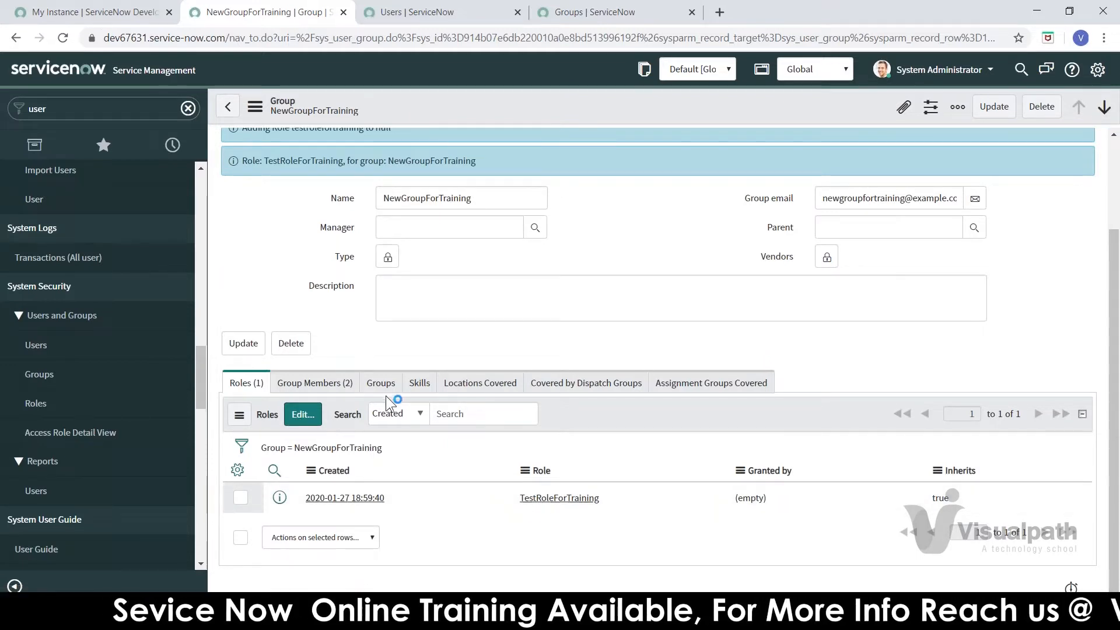
pyautogui.click(316, 383)
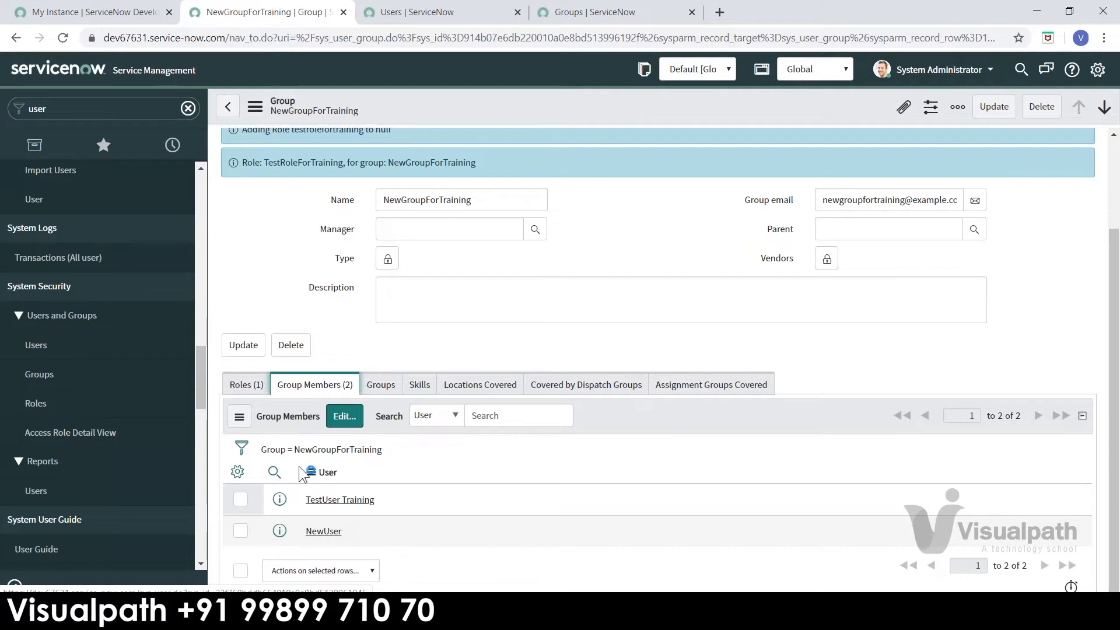
pyautogui.click(257, 386)
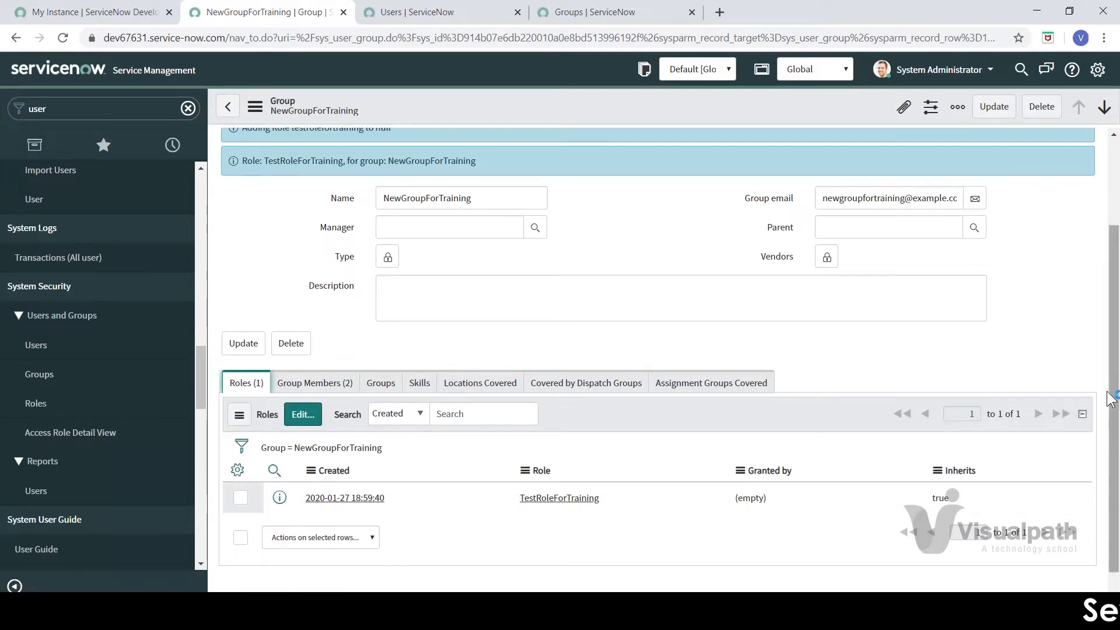
pyautogui.moveTo(1111, 389)
pyautogui.mouseDown()
pyautogui.moveTo(1113, 370)
pyautogui.moveTo(1111, 386)
pyautogui.mouseUp()
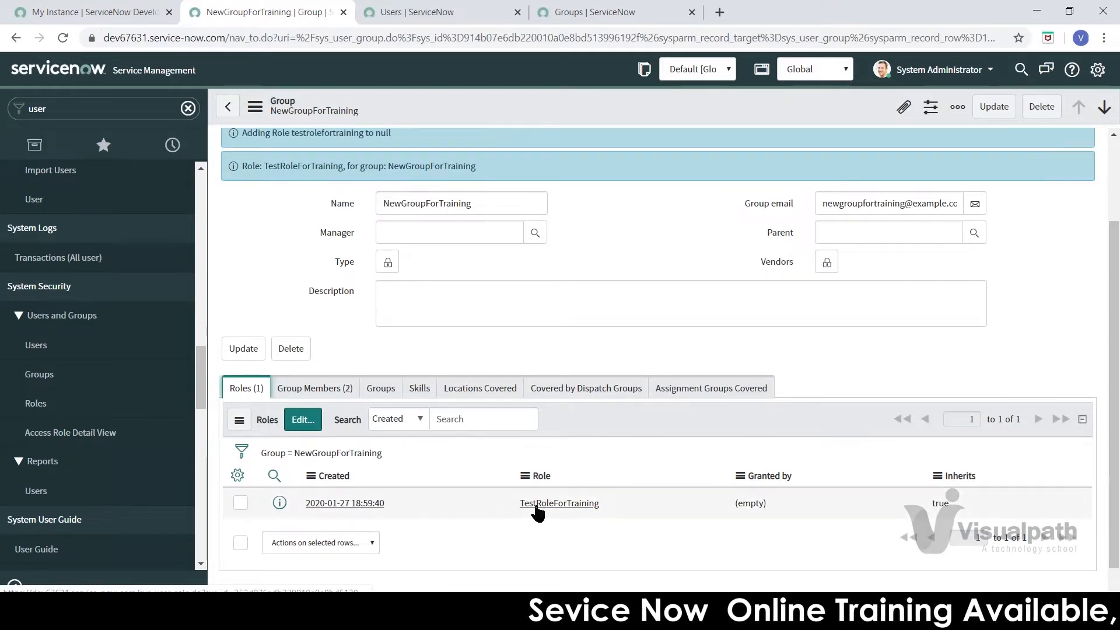
# Step: Reopen the group's role-membership editor and focus the available-roles search
pyautogui.click(309, 426)
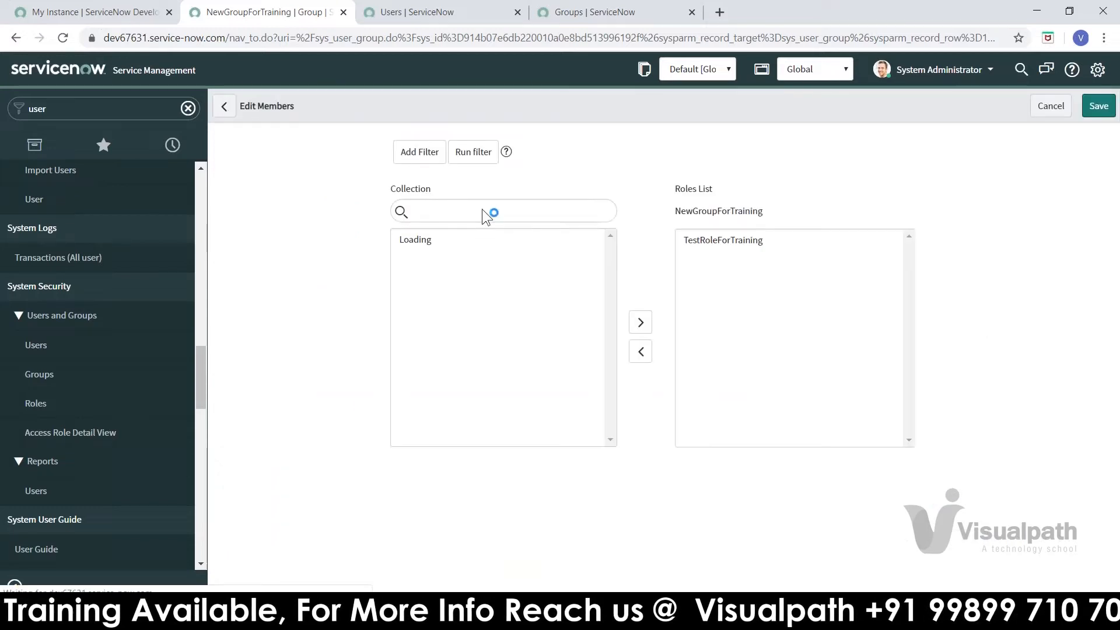
pyautogui.click(448, 291)
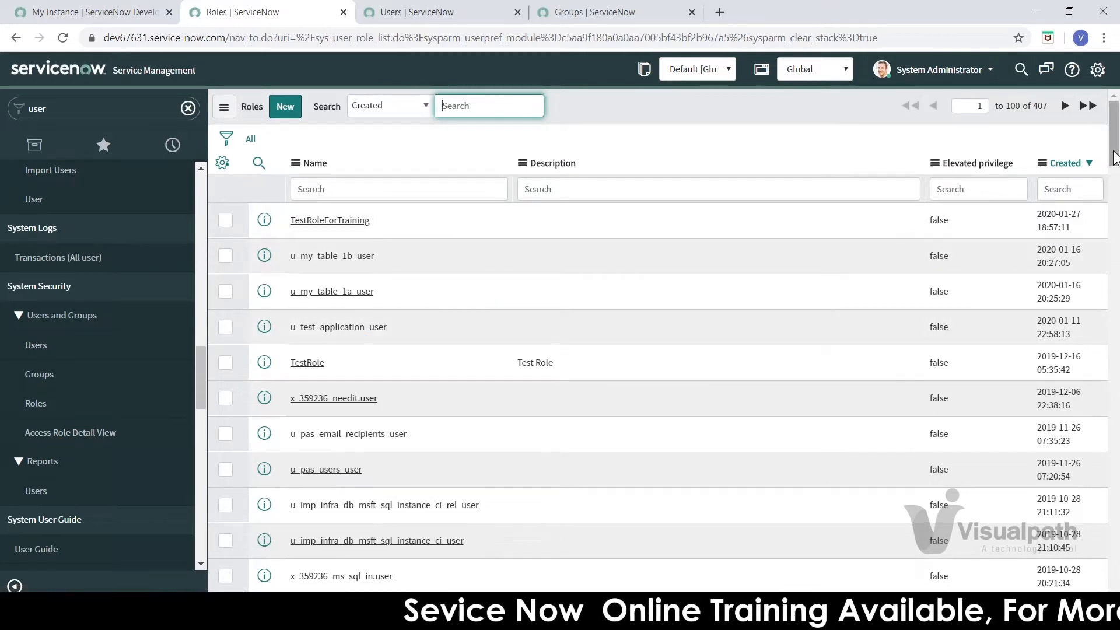
pyautogui.moveTo(1115, 157); pyautogui.dragTo(1115, 263)
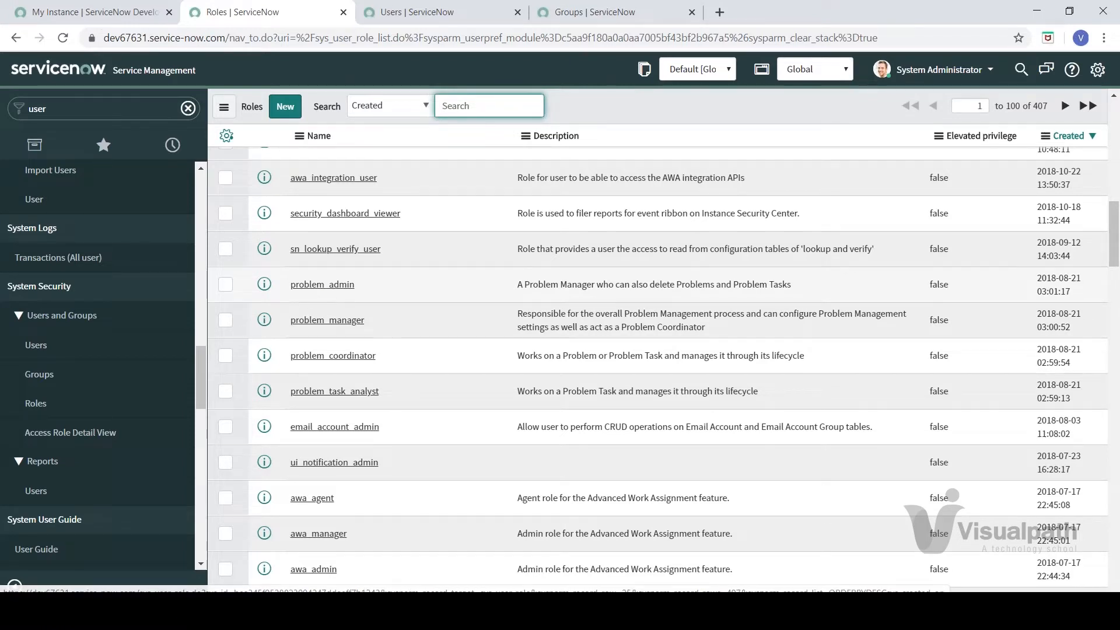
pyautogui.click(332, 322)
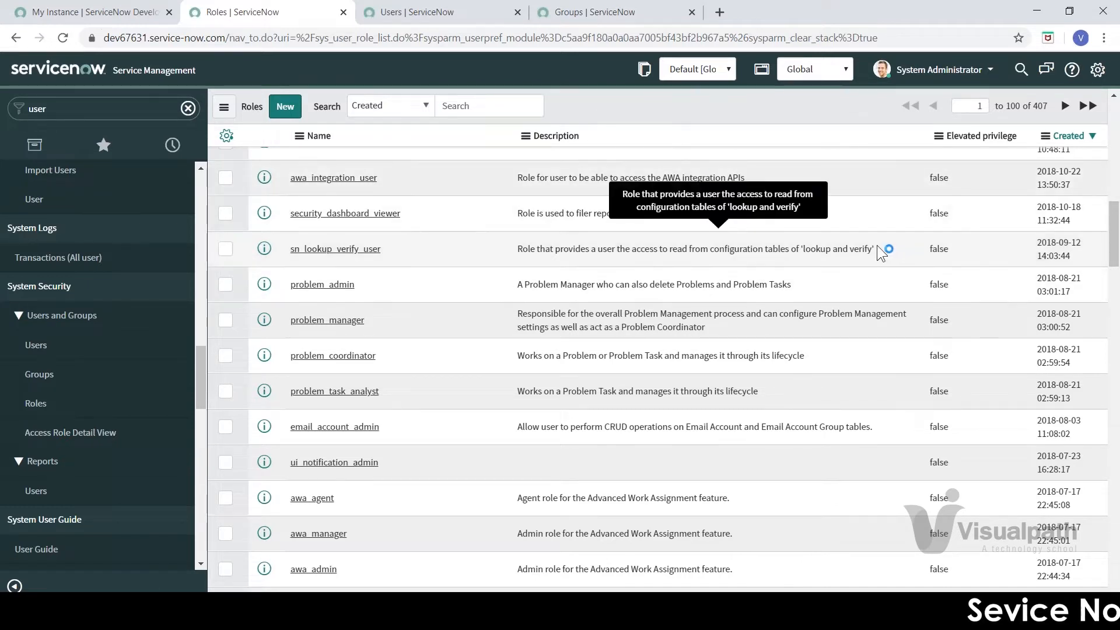
pyautogui.moveTo(877, 247); pyautogui.dragTo(490, 269)
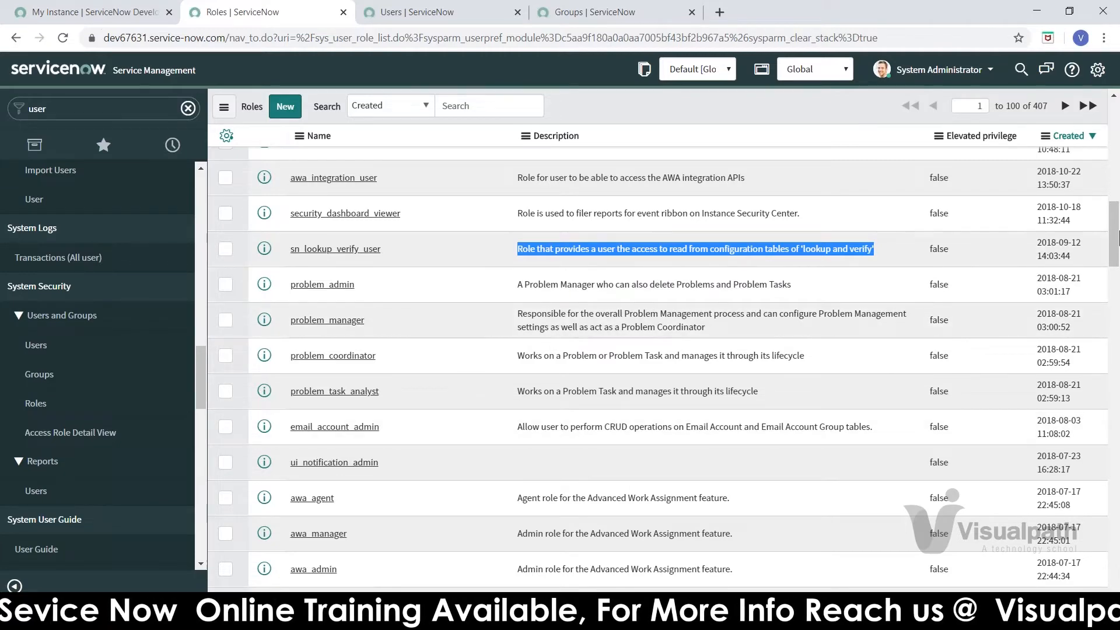
pyautogui.moveTo(1118, 238); pyautogui.dragTo(1118, 313)
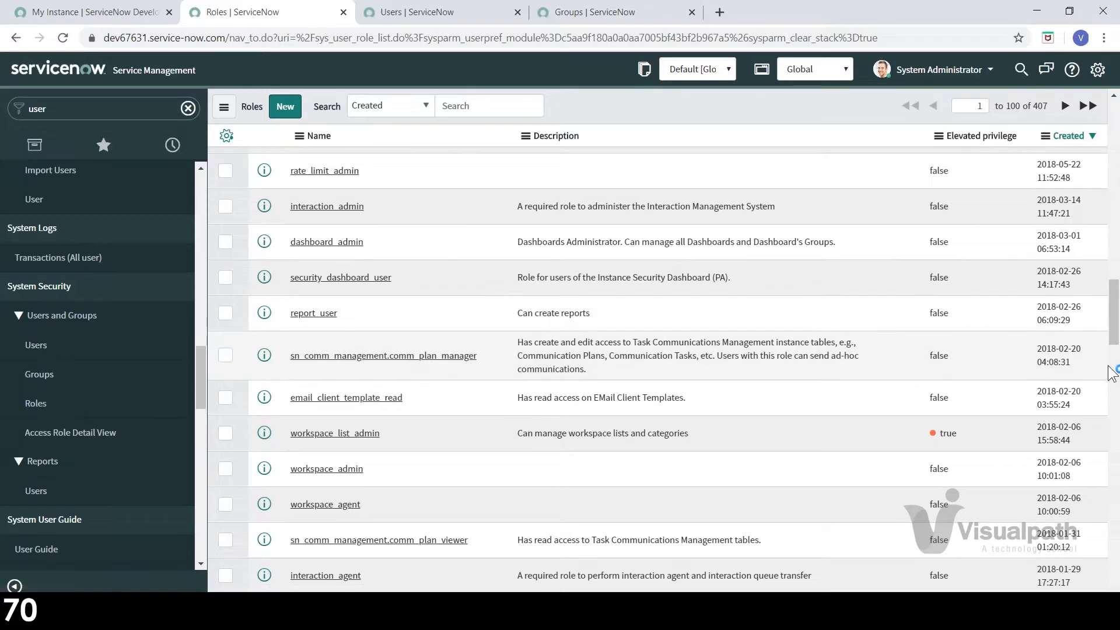
pyautogui.moveTo(1115, 349); pyautogui.dragTo(1116, 424)
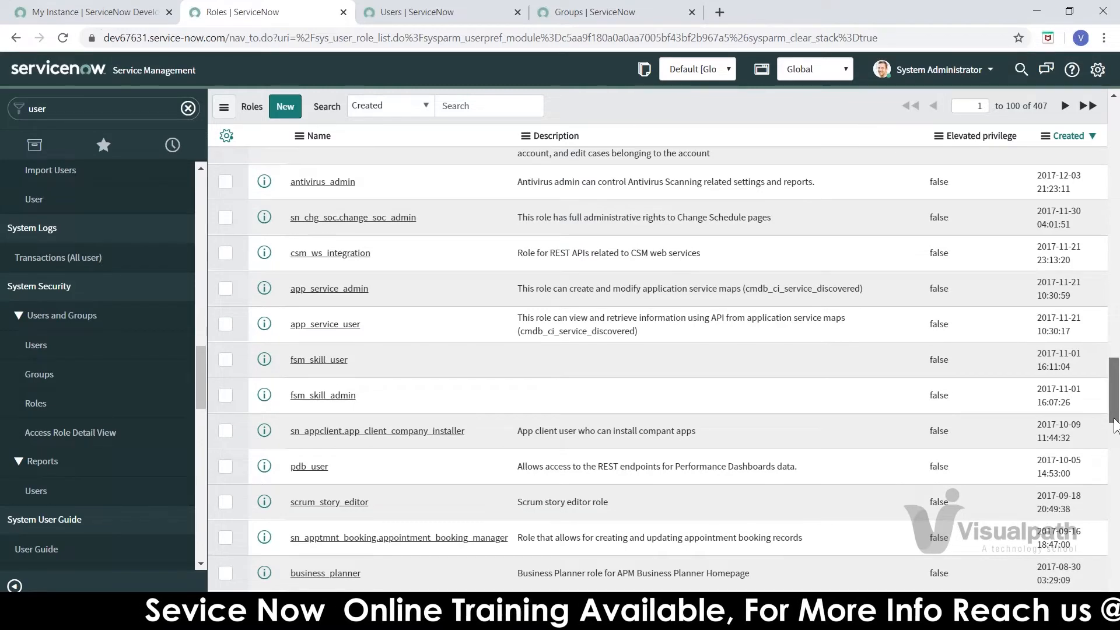
pyautogui.moveTo(1115, 430); pyautogui.dragTo(1116, 568)
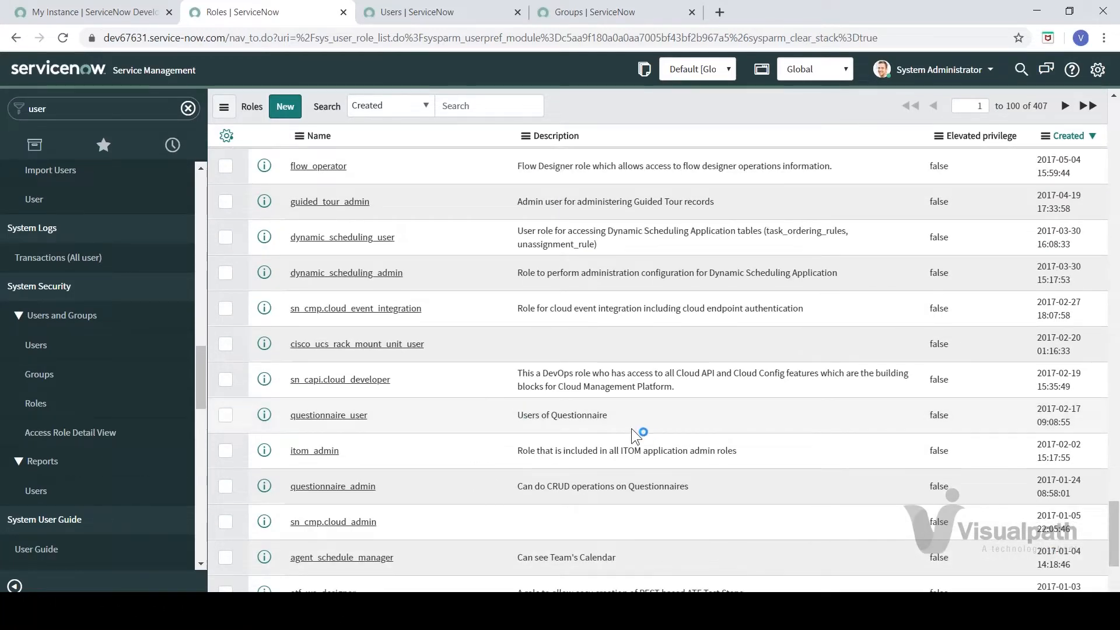
pyautogui.moveTo(1116, 523); pyautogui.dragTo(1118, 105)
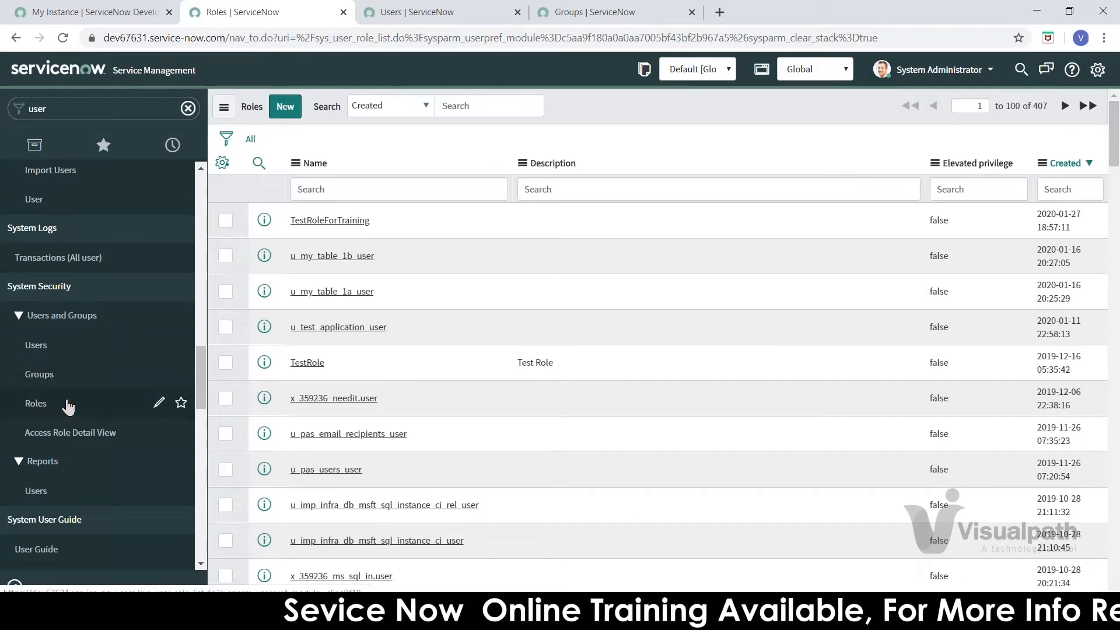
# Step: Open the TestRoleForTraining record from the Roles list to check its contained admin role
pyautogui.click(309, 222)
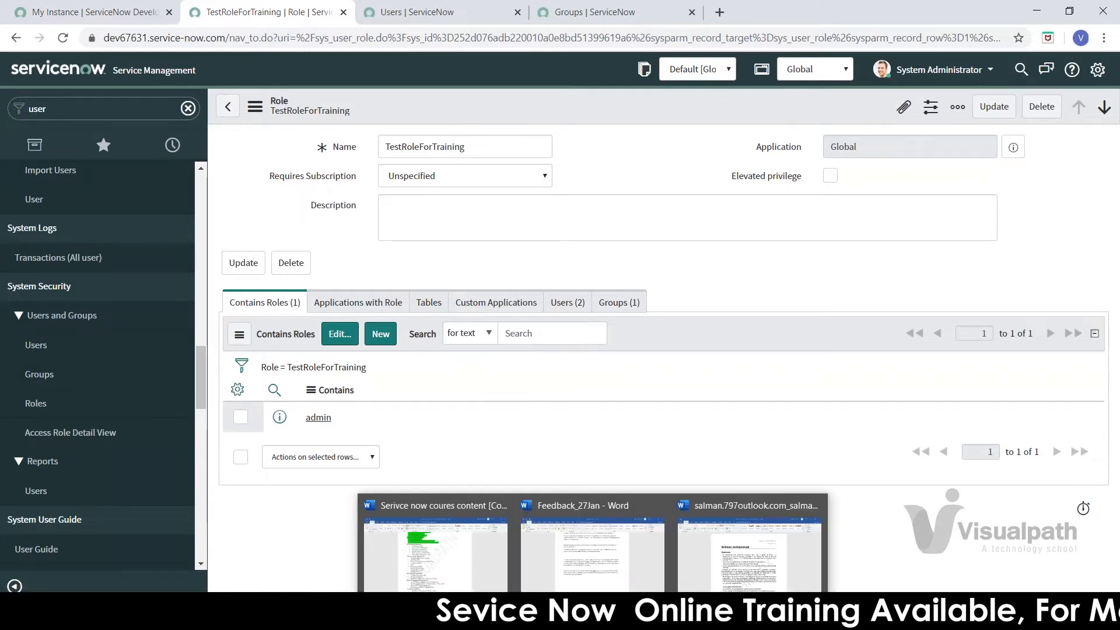
pyautogui.click(486, 569)
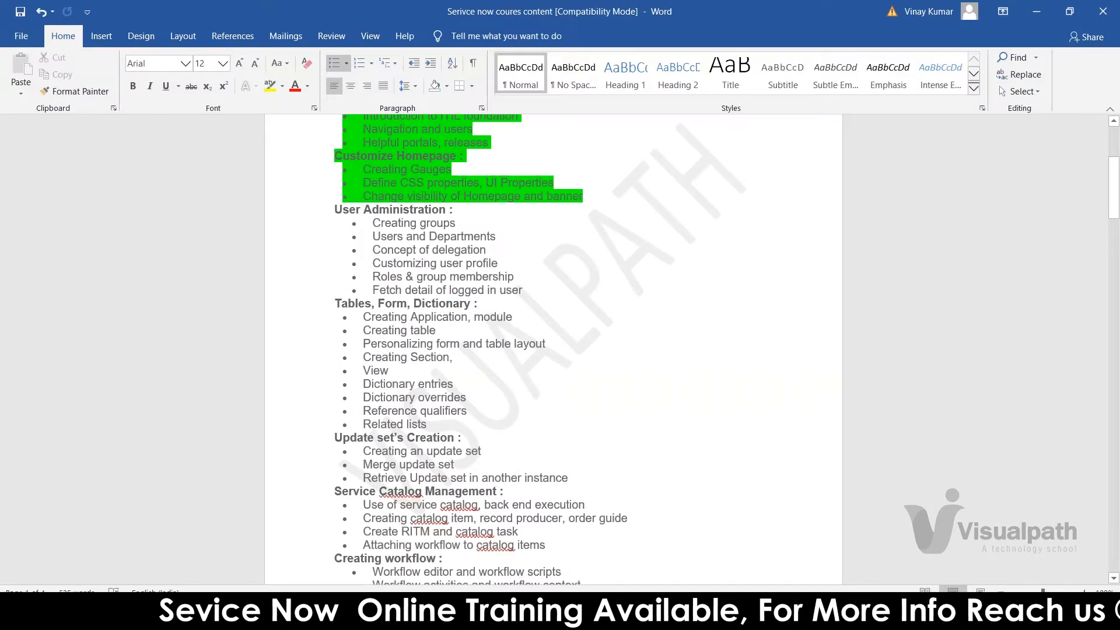
pyautogui.moveTo(376, 222); pyautogui.dragTo(519, 288)
pyautogui.click(525, 288)
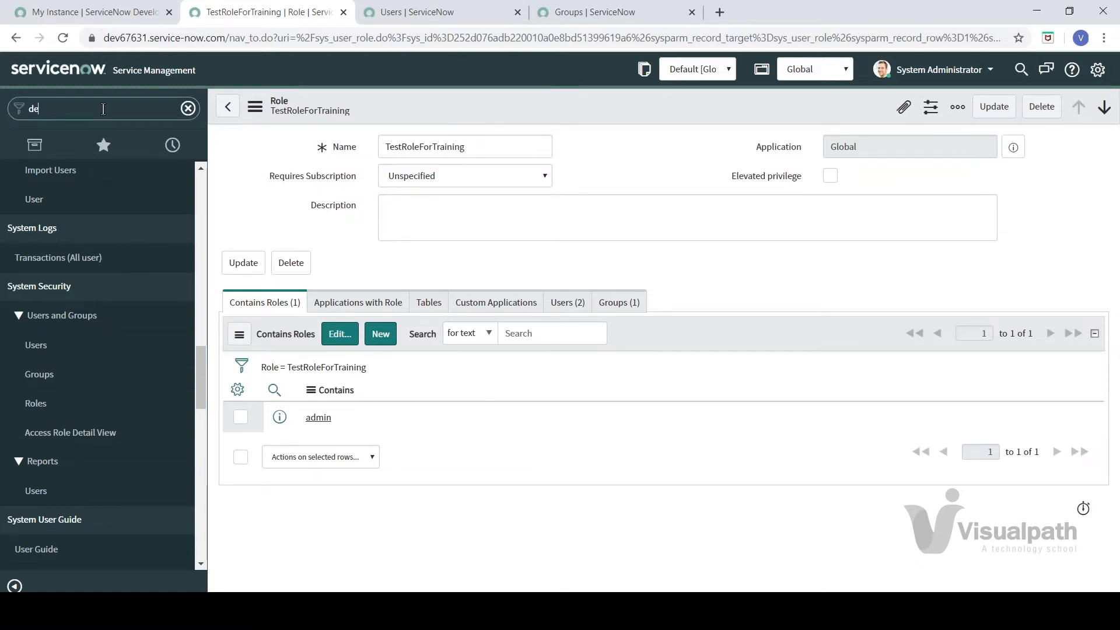
# Step: Filter the navigator and open Delegates under User Administration
pyautogui.write('l')
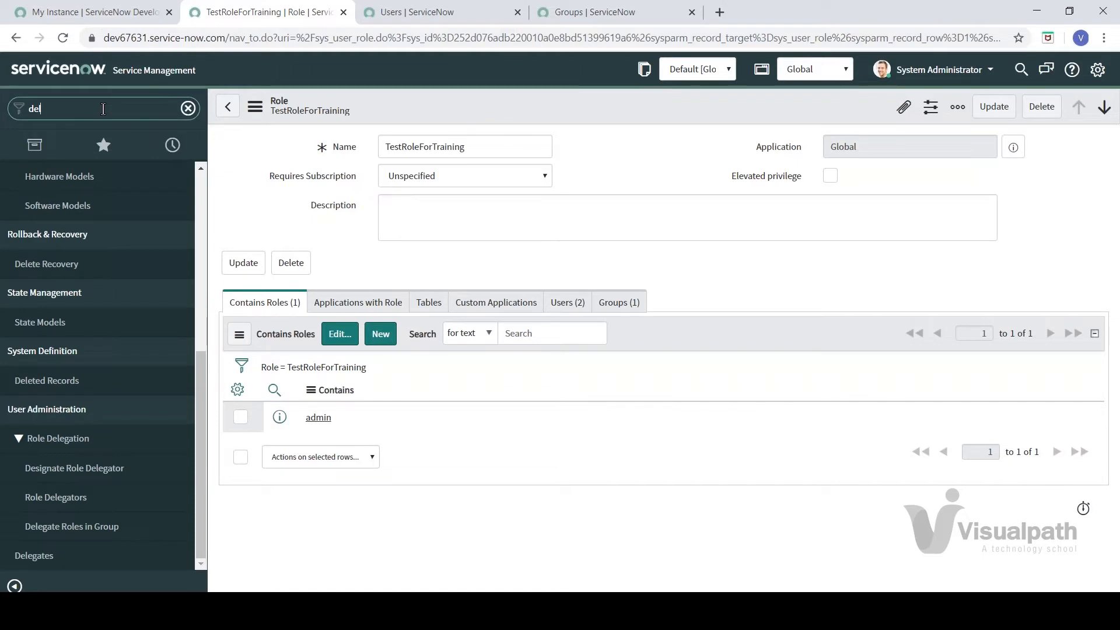
pyautogui.write('g')
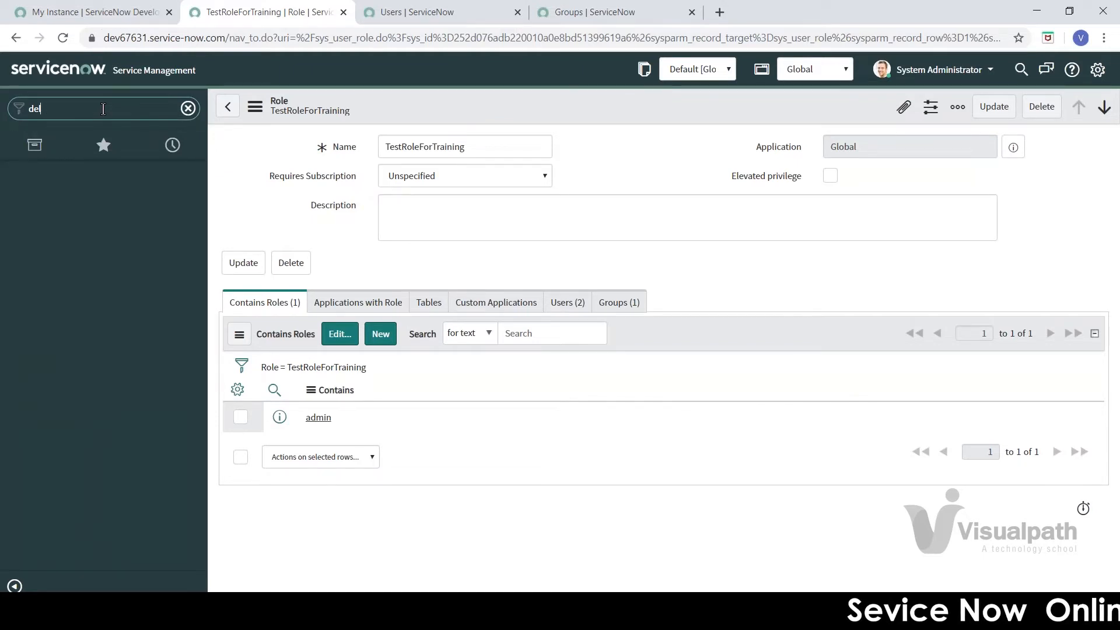
pyautogui.write('e')
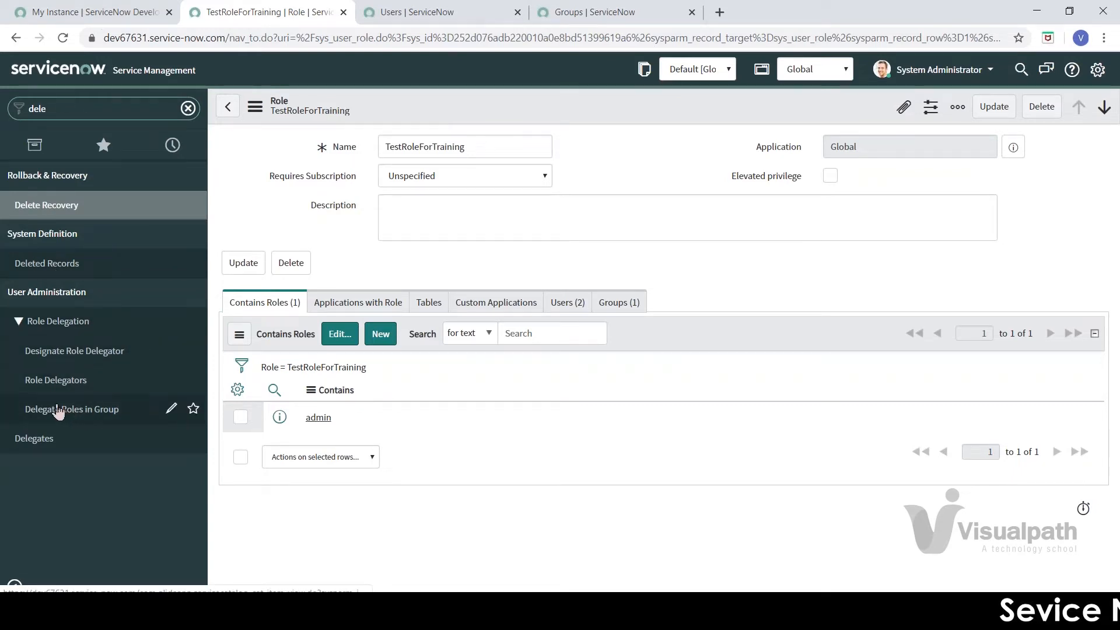
pyautogui.click(41, 440)
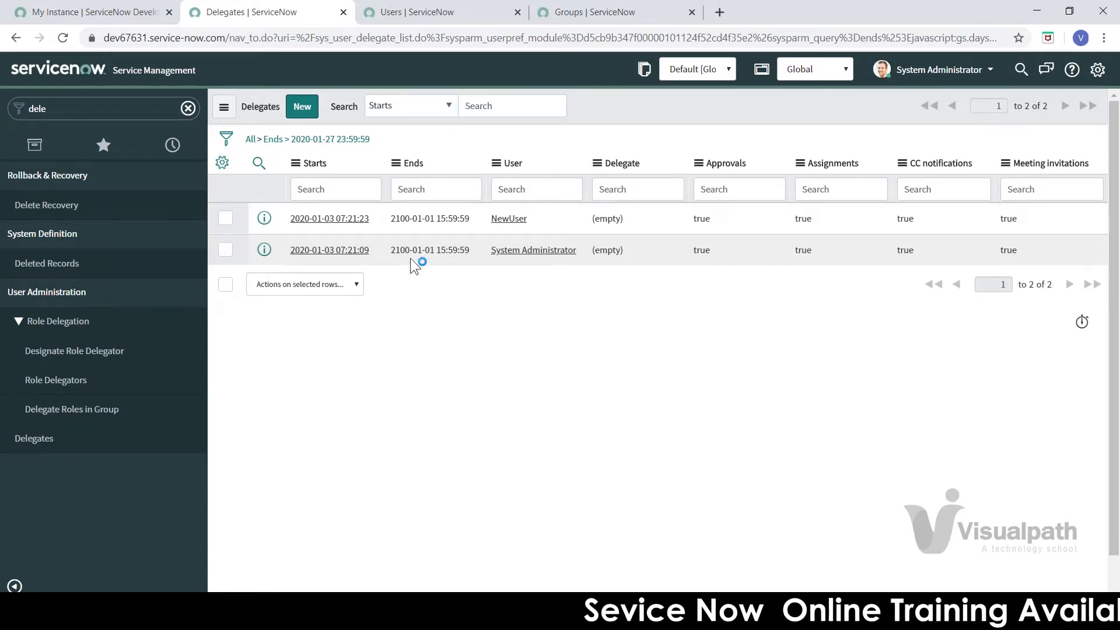
# Step: Reload Delegates, try the User and Delegate column filters, and begin a System Administrator delegation
pyautogui.click(36, 439)
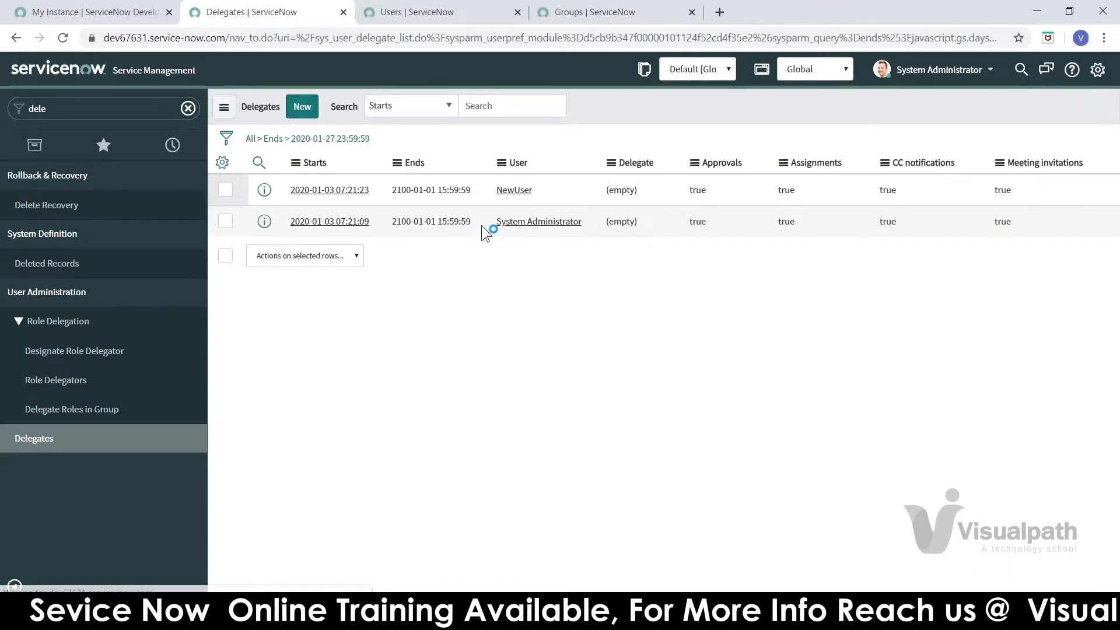
pyautogui.click(516, 191)
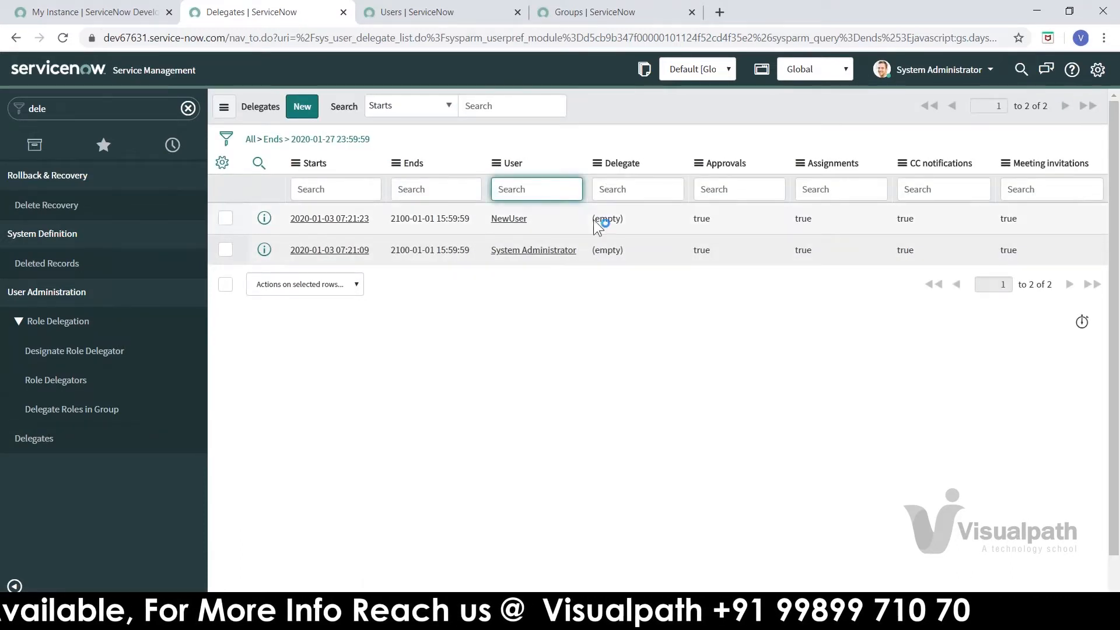
pyautogui.click(614, 182)
pyautogui.click(534, 191)
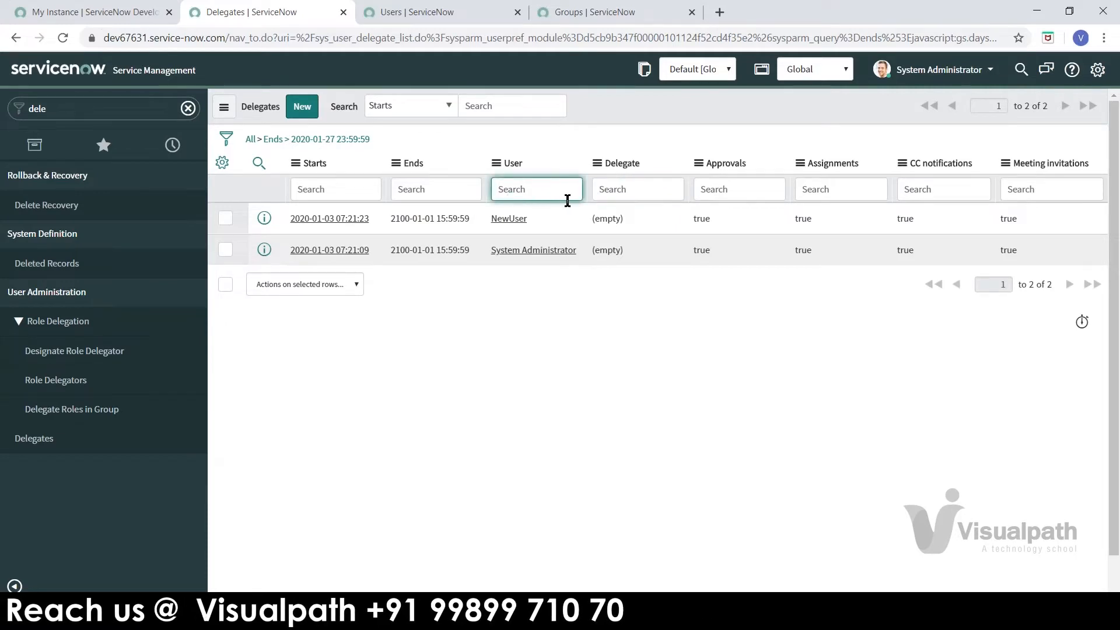
pyautogui.click(596, 189)
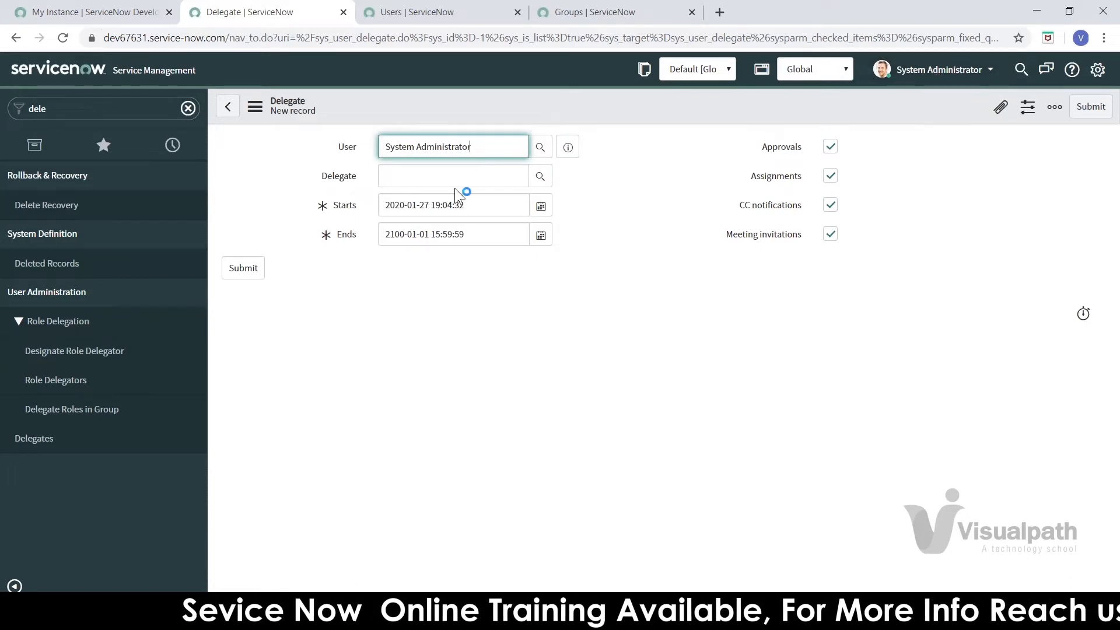
# Step: Clear the invalid 'testuser' entry and pick Test123 Test123 as delegate from the Users lookup
pyautogui.click(478, 176)
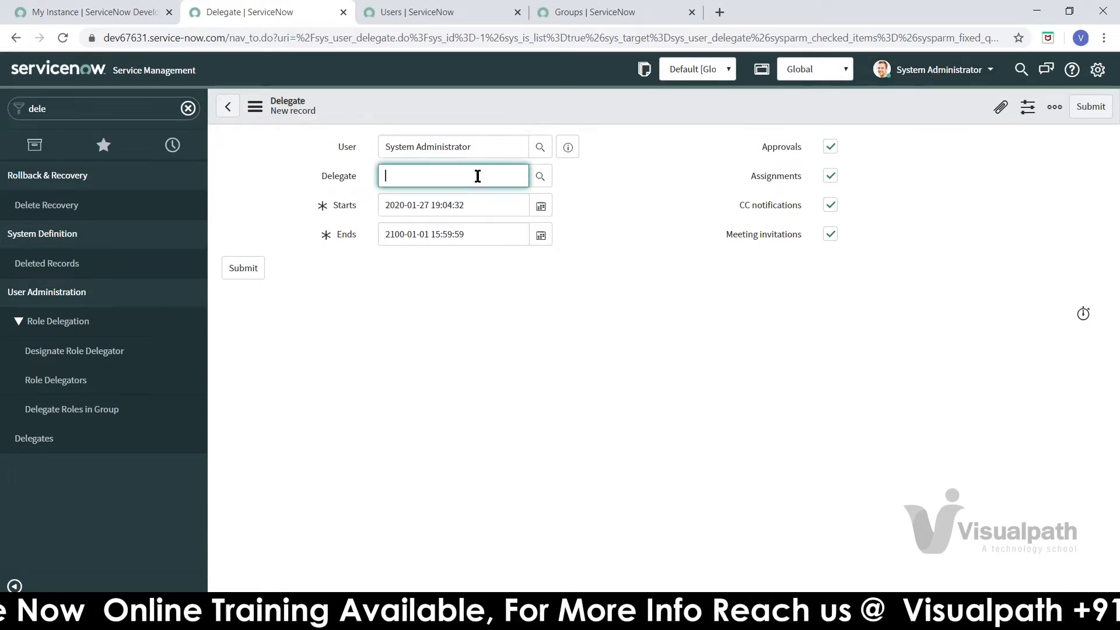
pyautogui.write('tes')
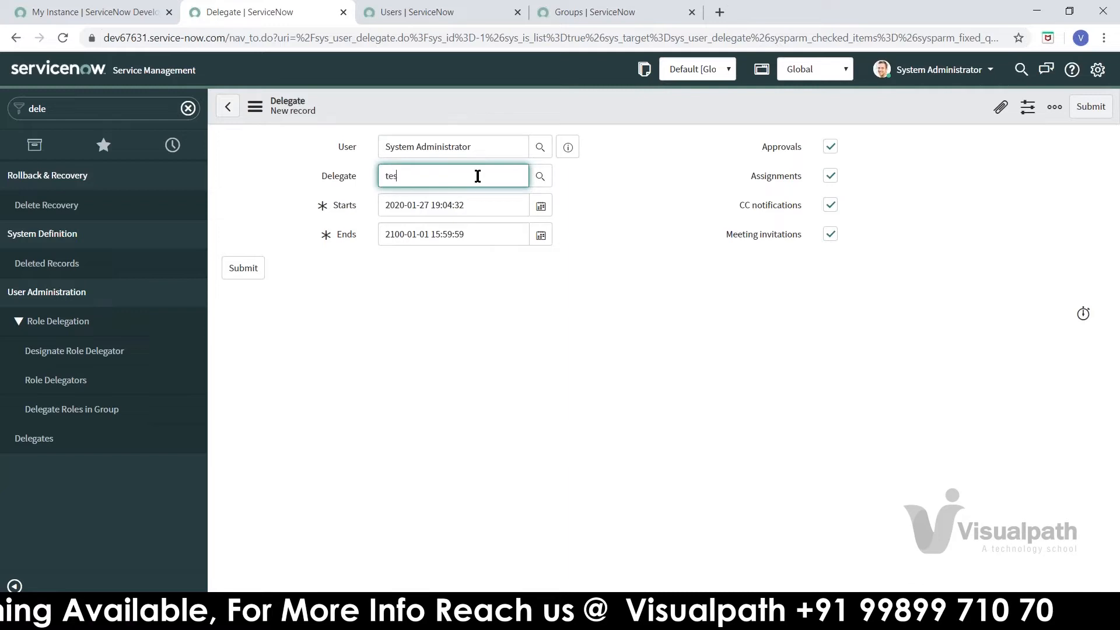
pyautogui.write('tuser')
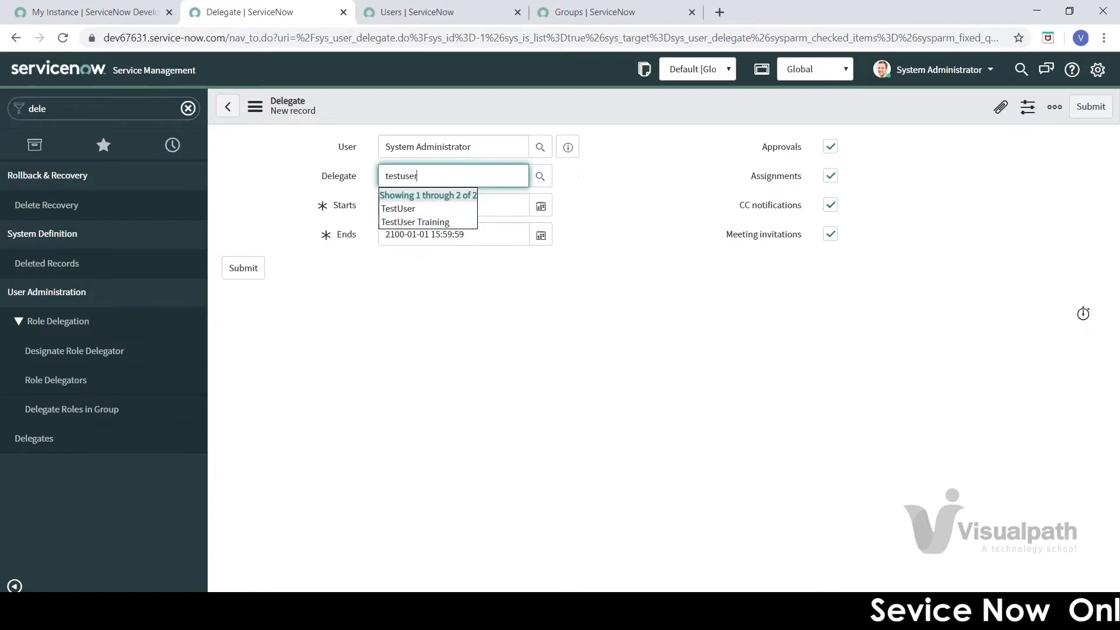
pyautogui.moveTo(418, 175); pyautogui.dragTo(328, 181)
pyautogui.press('BackSpace')
pyautogui.click(540, 176)
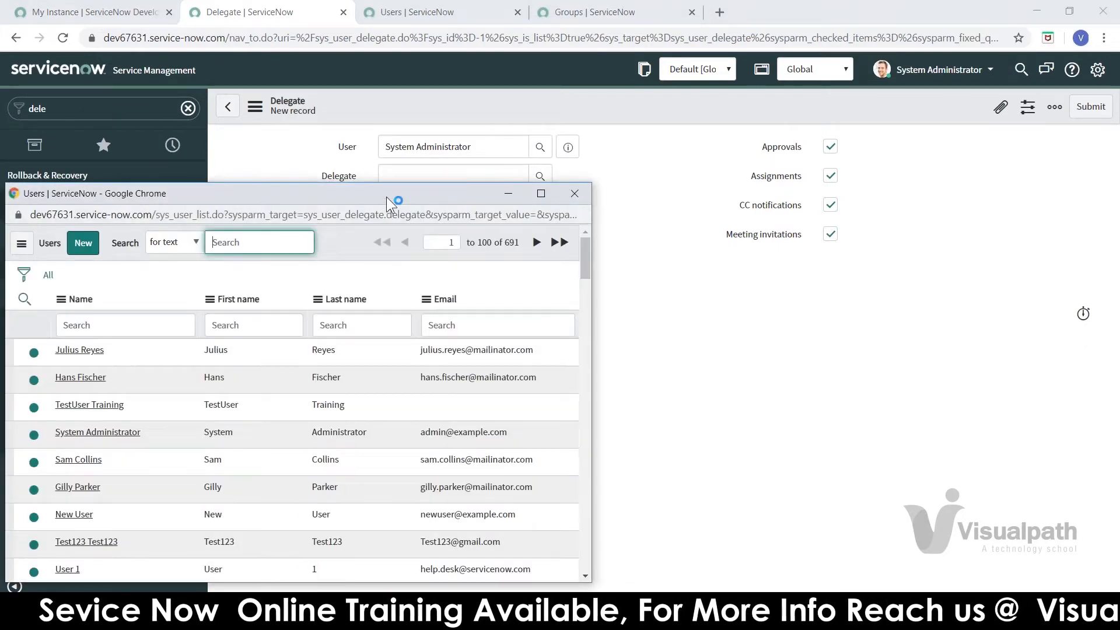
pyautogui.moveTo(398, 187); pyautogui.dragTo(610, 173)
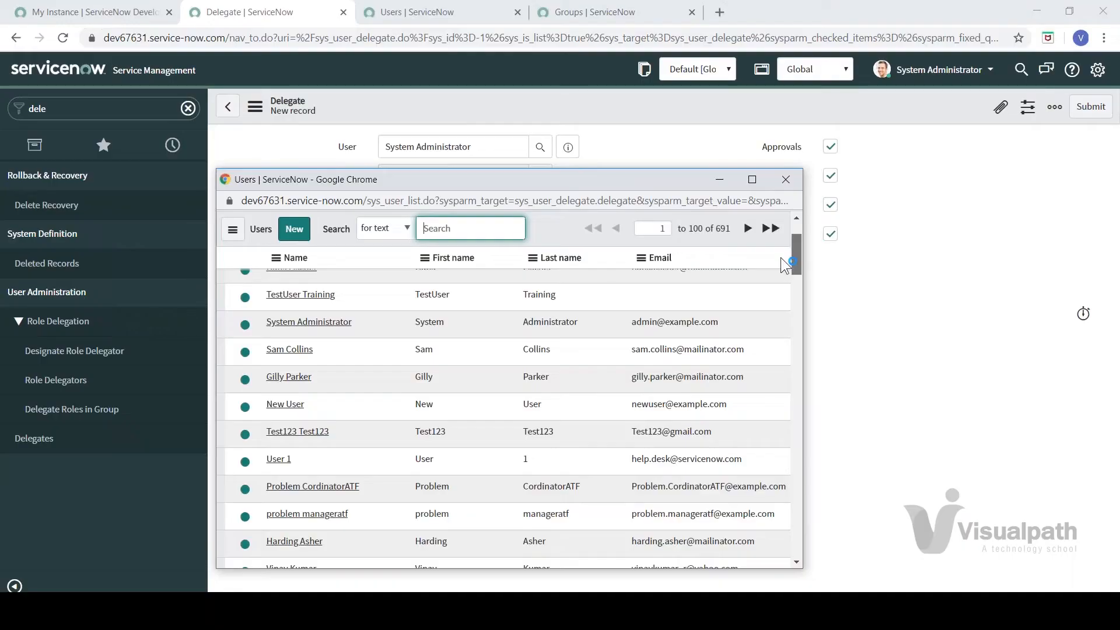
pyautogui.scroll(3, 781, 257)
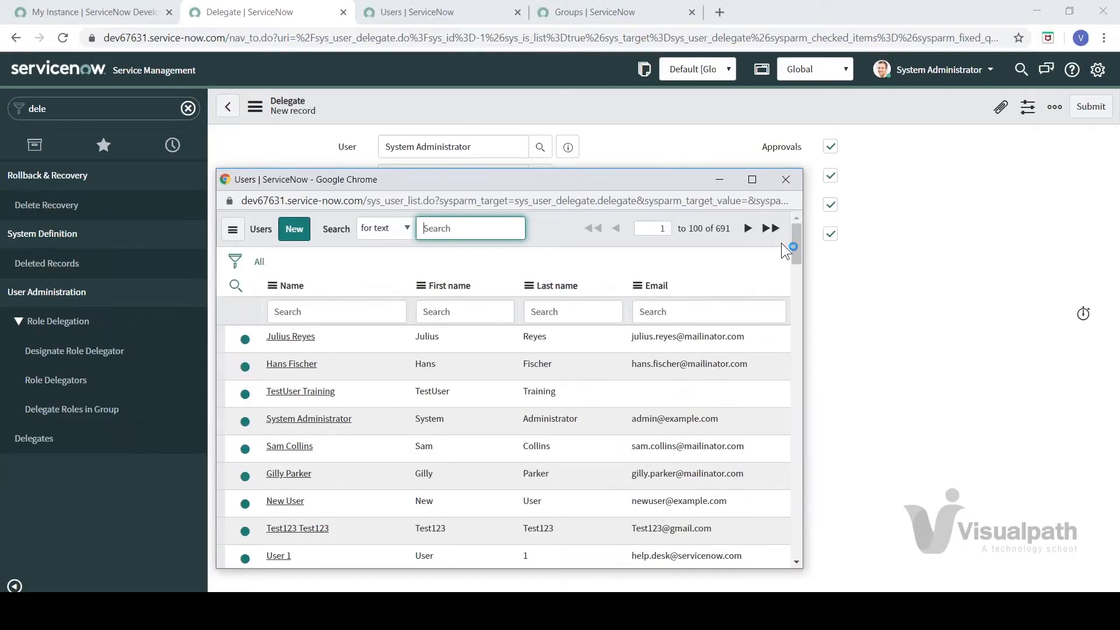
pyautogui.click(298, 529)
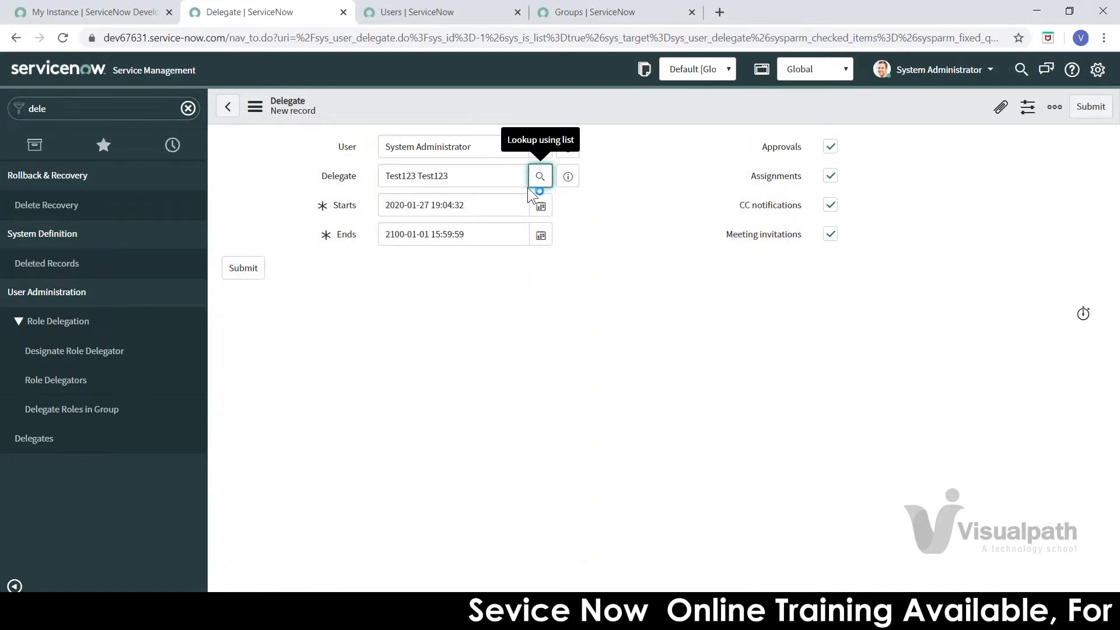
pyautogui.click(461, 208)
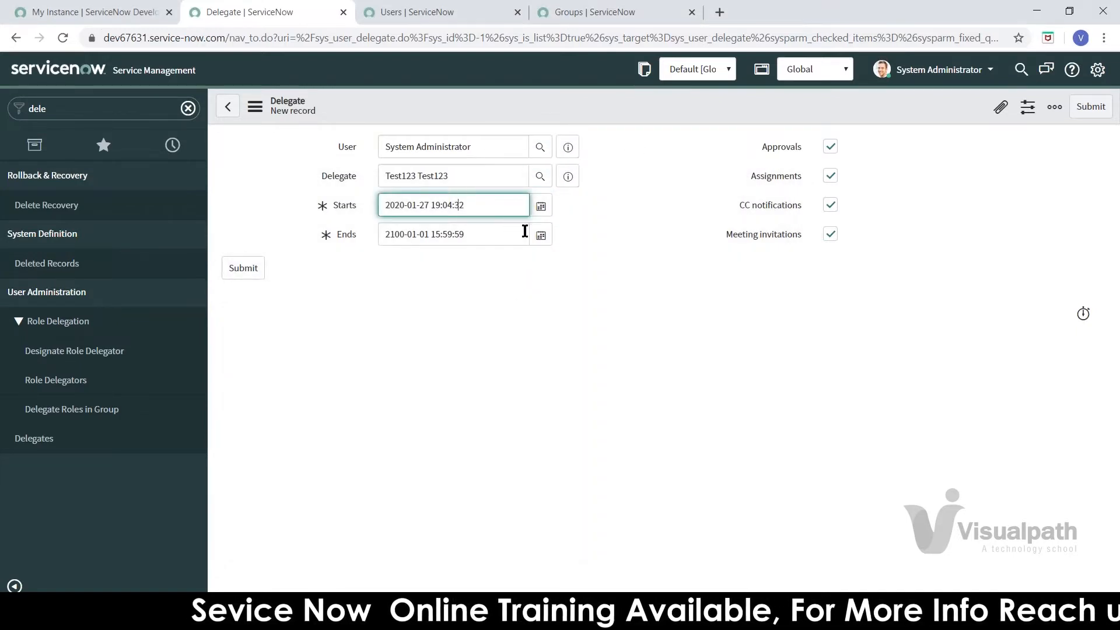
pyautogui.click(542, 213)
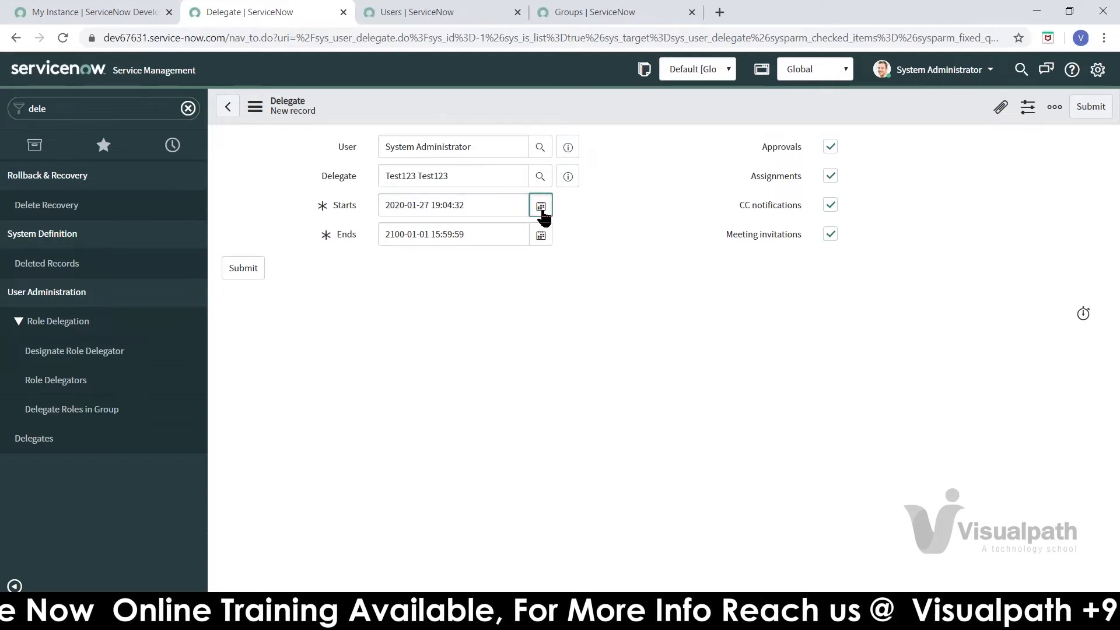
pyautogui.click(541, 209)
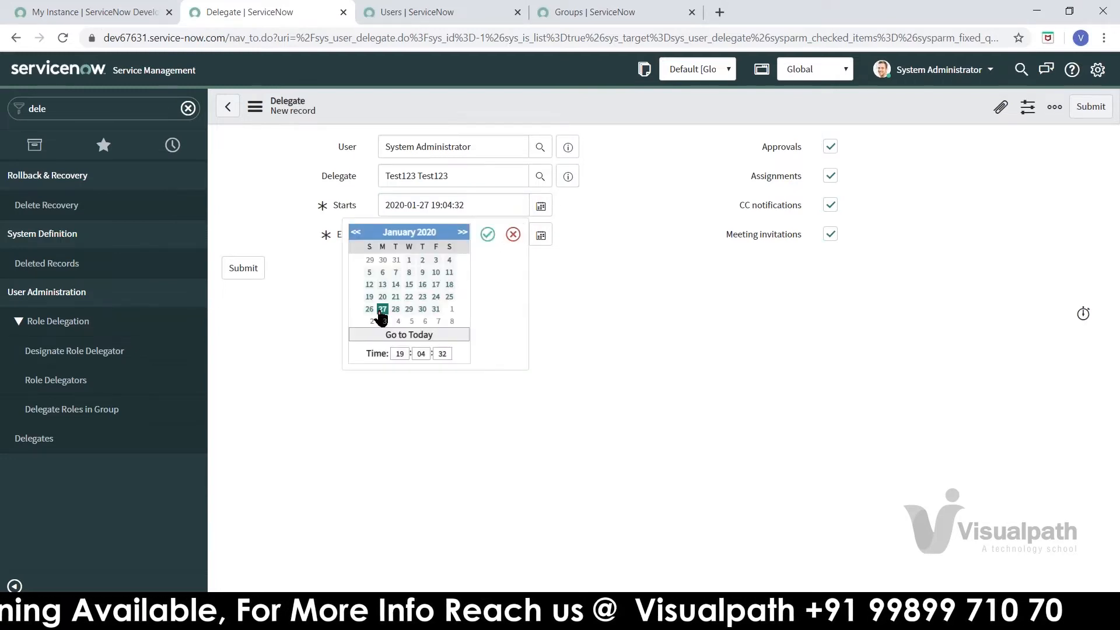
pyautogui.click(488, 237)
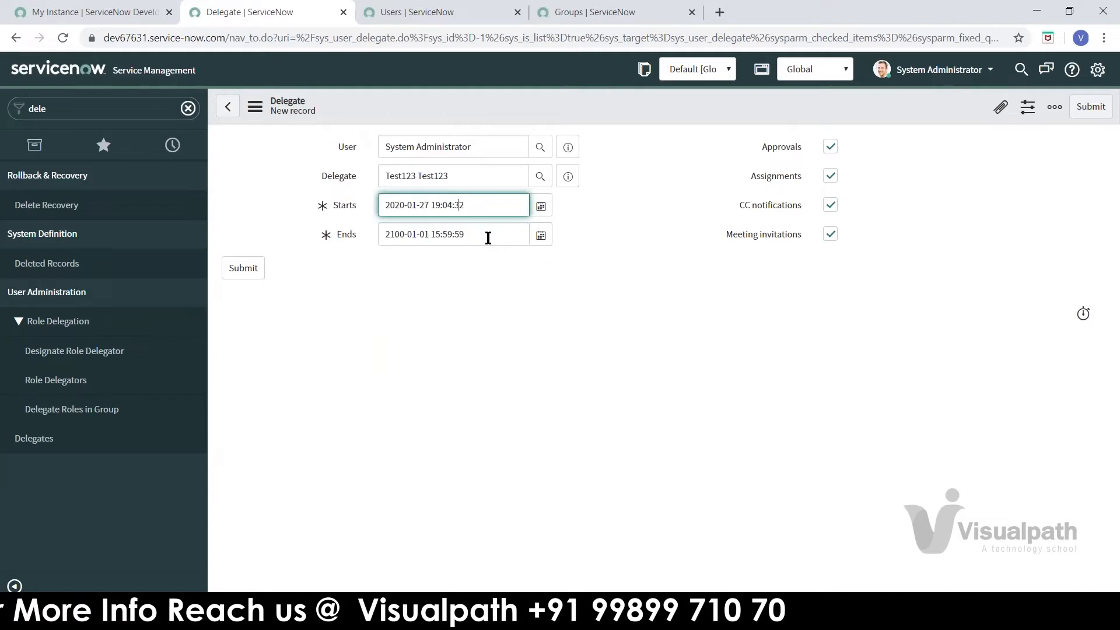
pyautogui.click(541, 235)
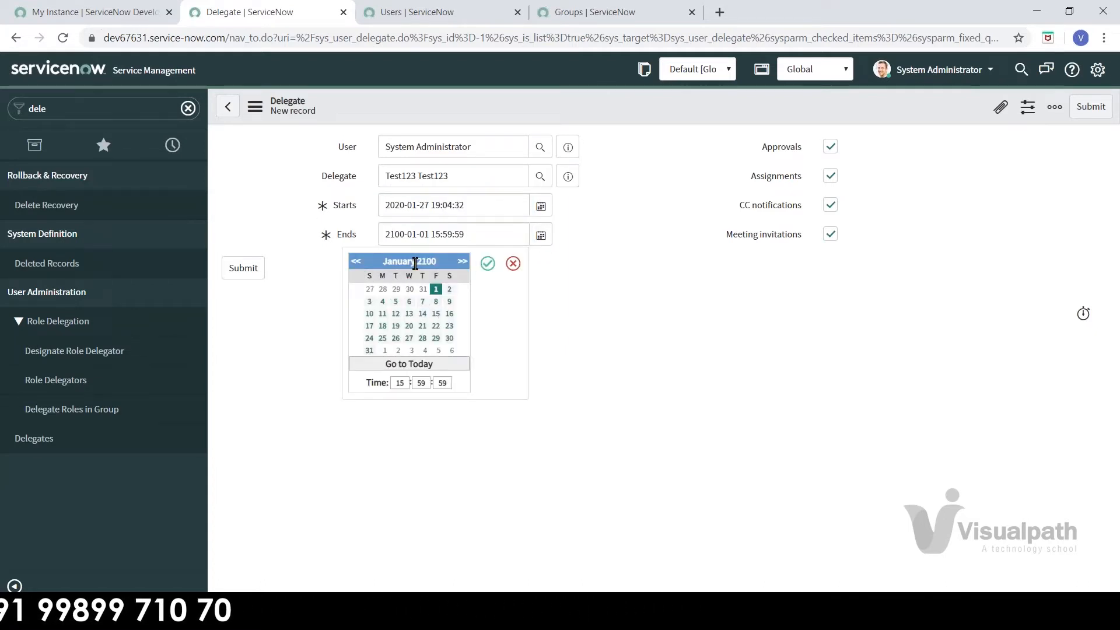
pyautogui.click(514, 264)
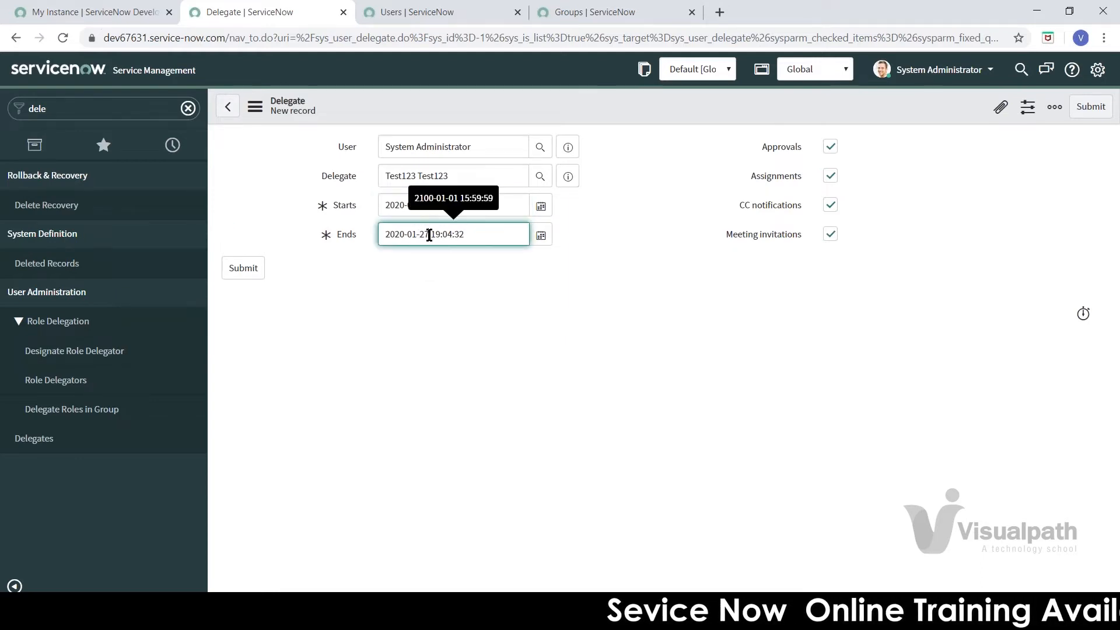
pyautogui.press('BackSpace')
pyautogui.write('8')
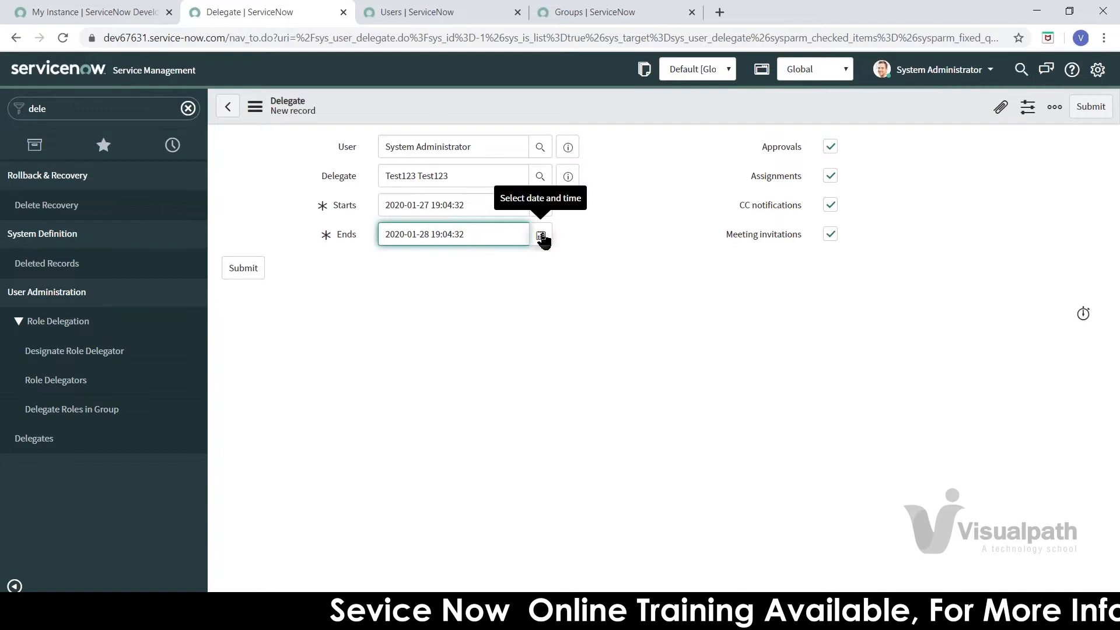
pyautogui.click(239, 270)
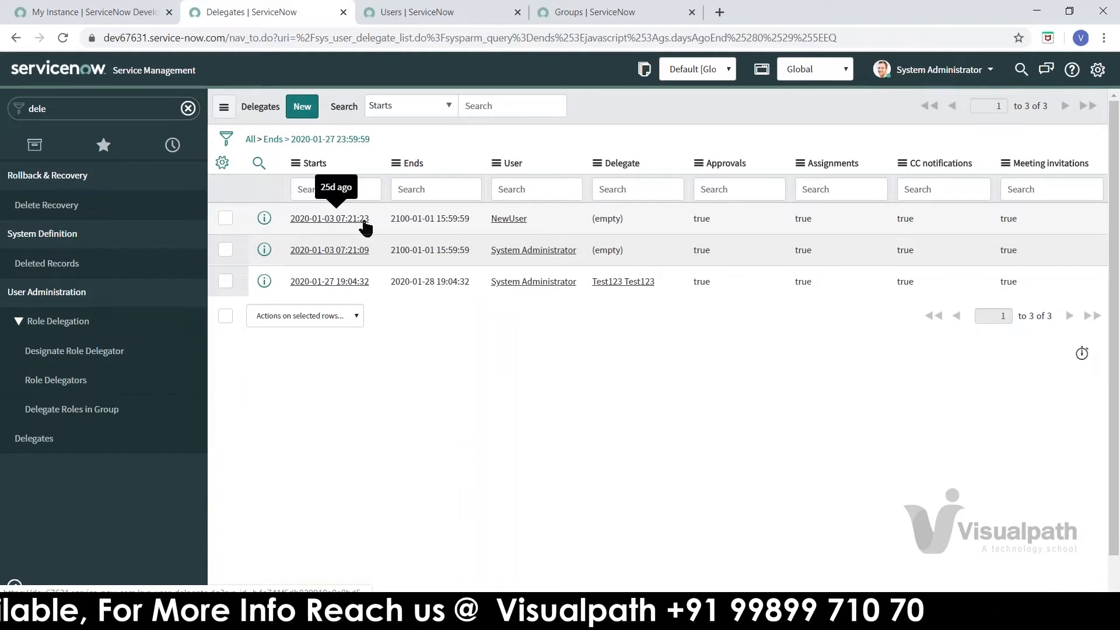
# Step: View the NewUser delegate, return to the Delegates list, and open the third row's Test123 Test123 record
pyautogui.click(364, 221)
pyautogui.click(16, 37)
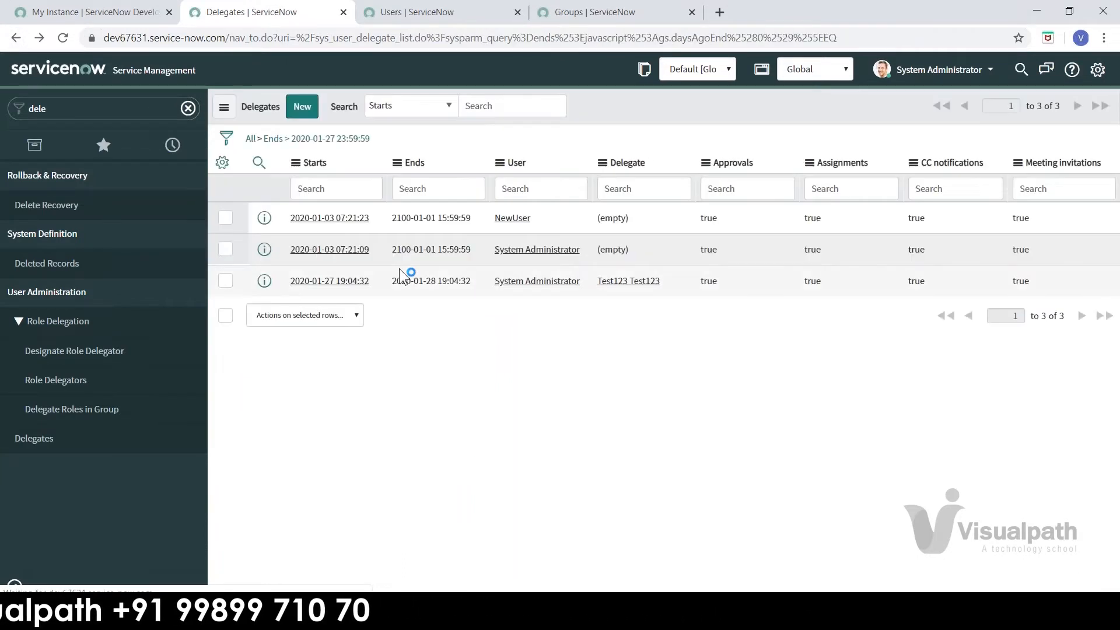
pyautogui.click(337, 280)
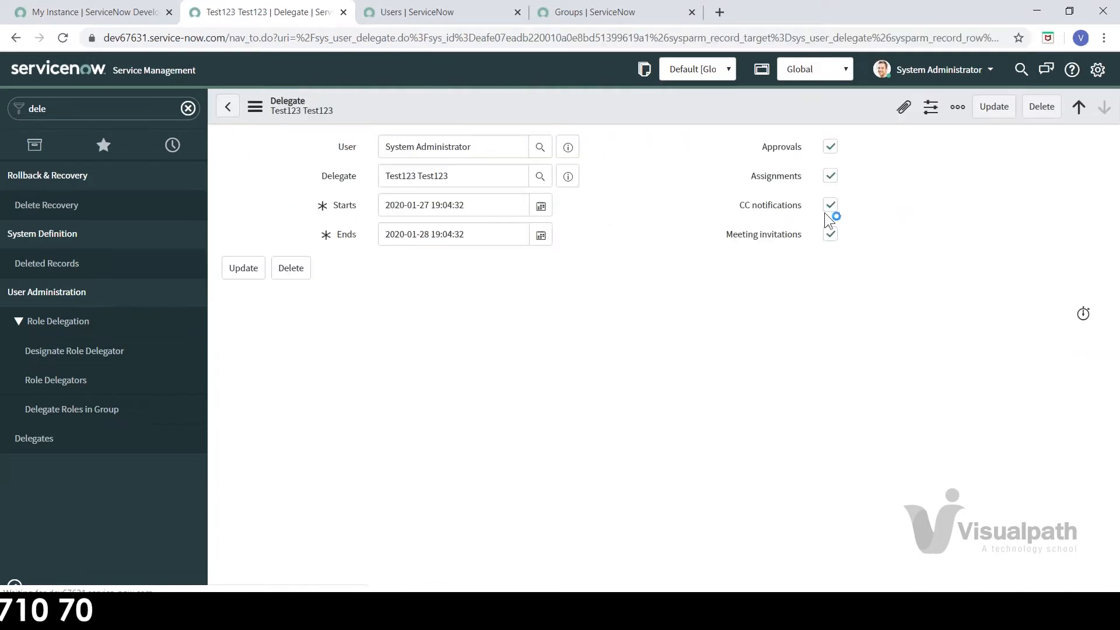
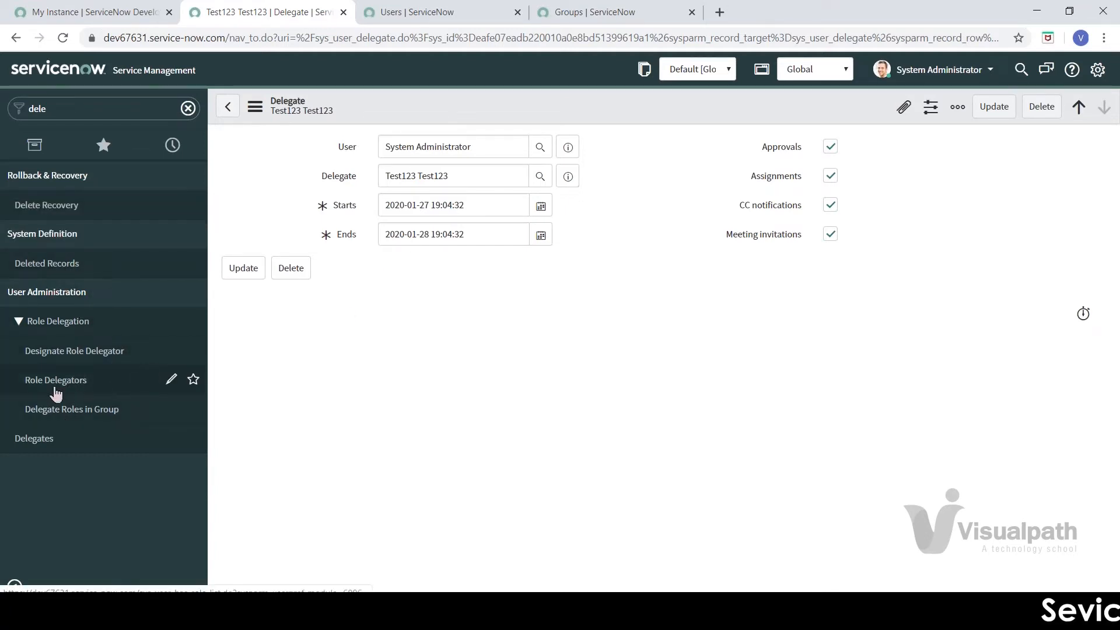
# Step: Go through Role Delegators and Delegate Roles in Group to the Delegates list, glancing at the Word outline
pyautogui.click(56, 395)
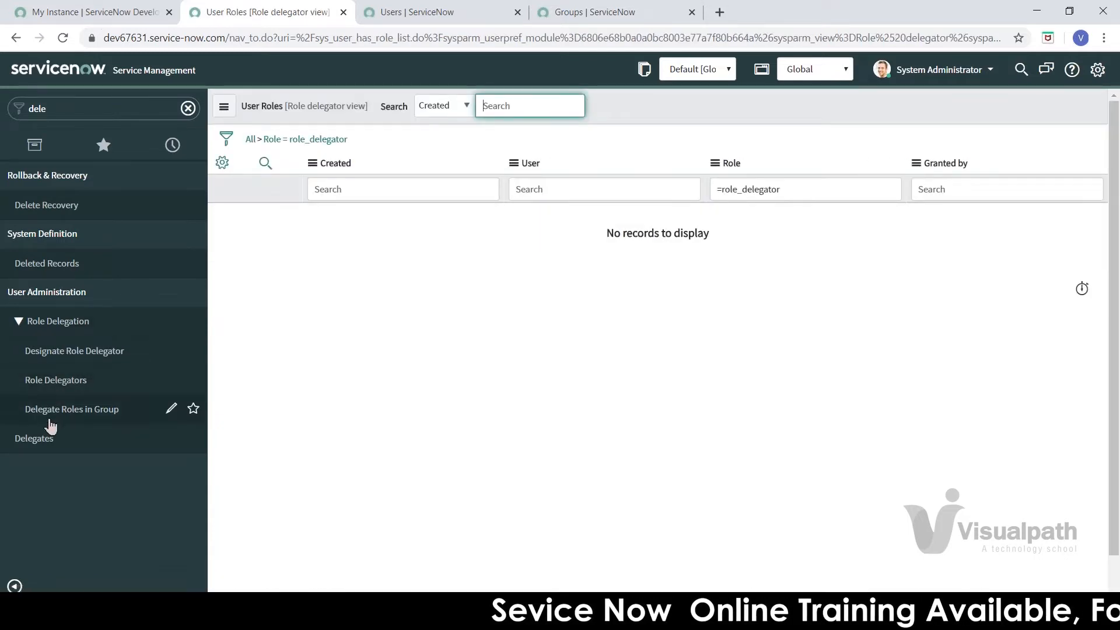
pyautogui.click(60, 359)
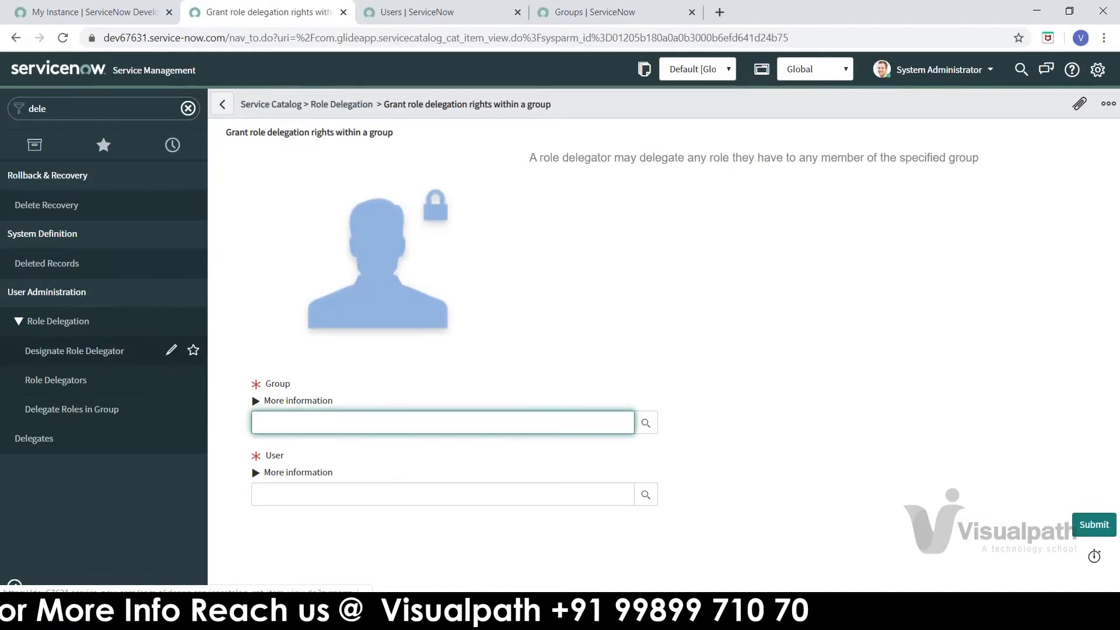
pyautogui.click(53, 433)
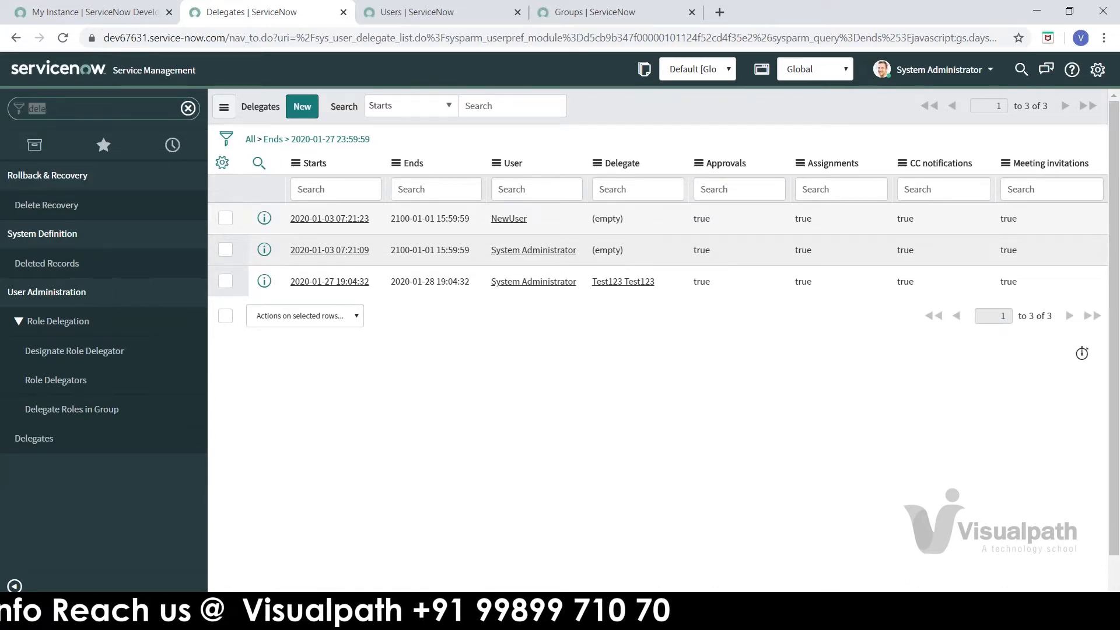
pyautogui.hotkey('alt', 'Tab')
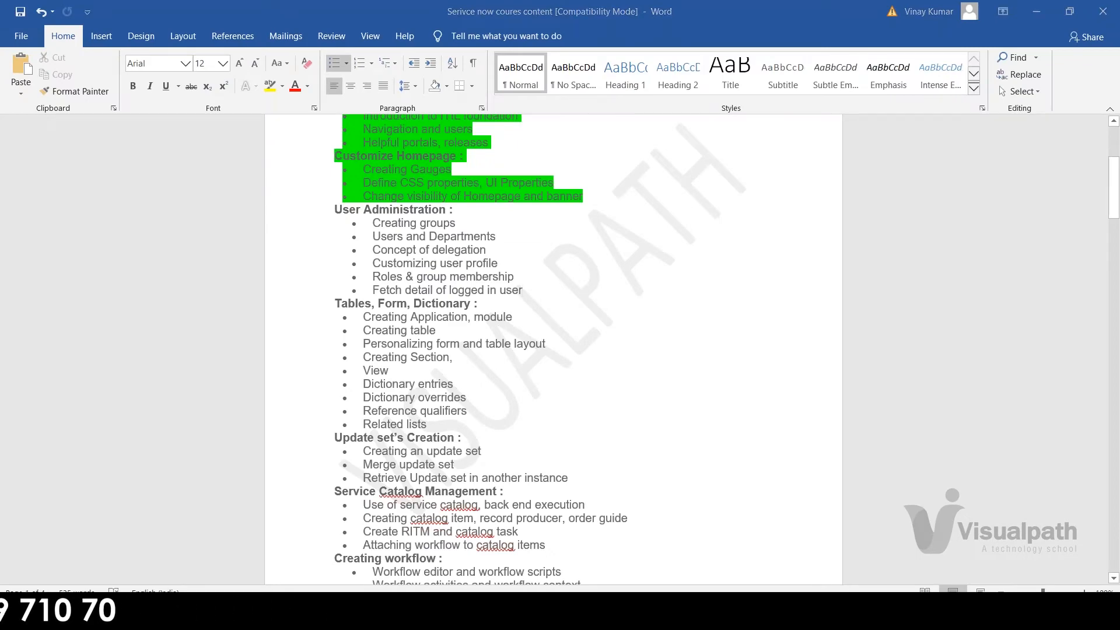
pyautogui.hotkey('alt', 'Tab')
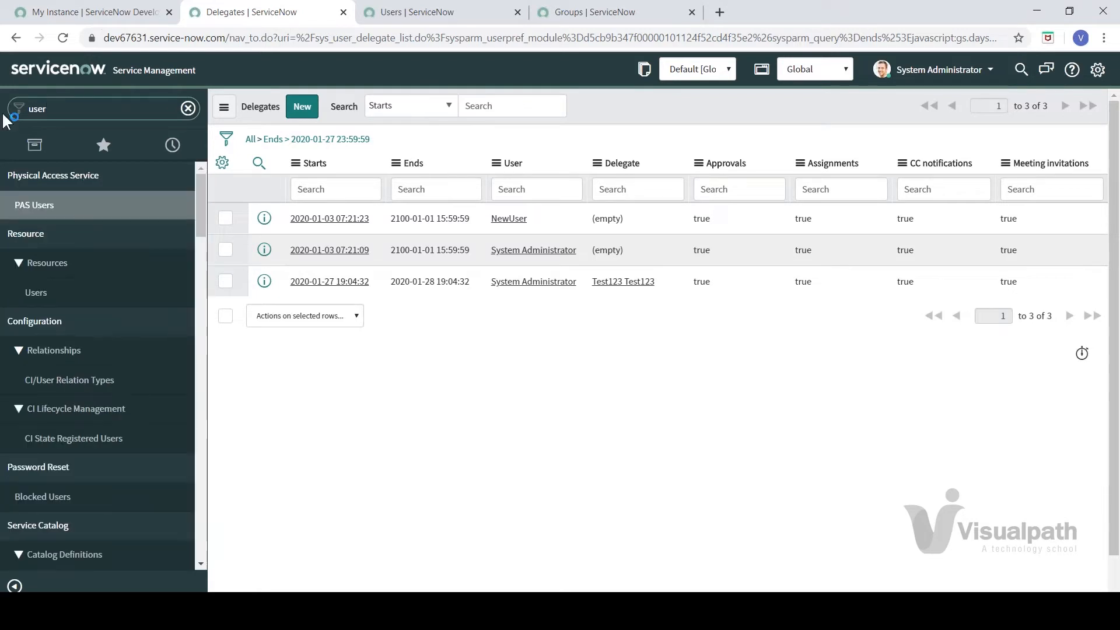
# Step: Scroll the navigator to User Administration and open Roles, listing all 407 roles
pyautogui.moveTo(201, 222); pyautogui.dragTo(211, 406)
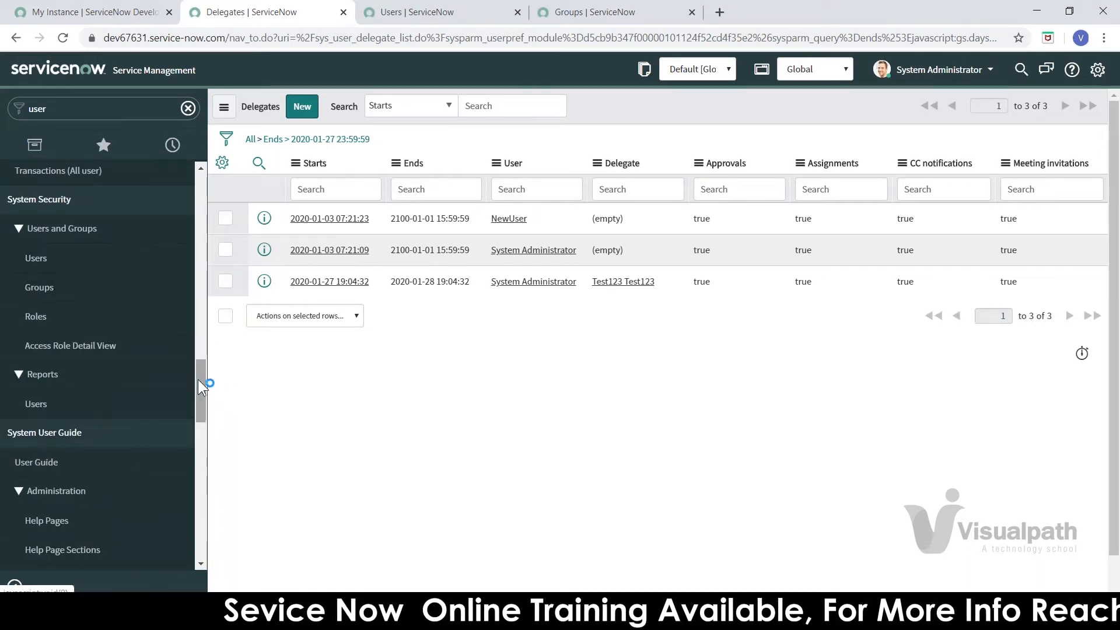
pyautogui.moveTo(198, 392); pyautogui.dragTo(190, 449)
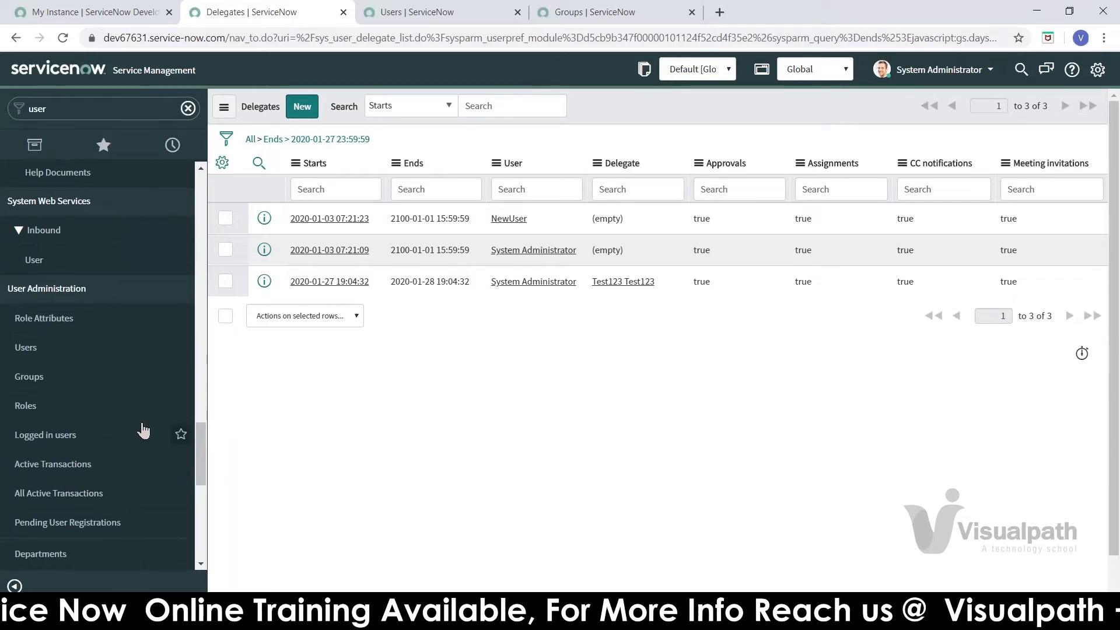
pyautogui.click(52, 354)
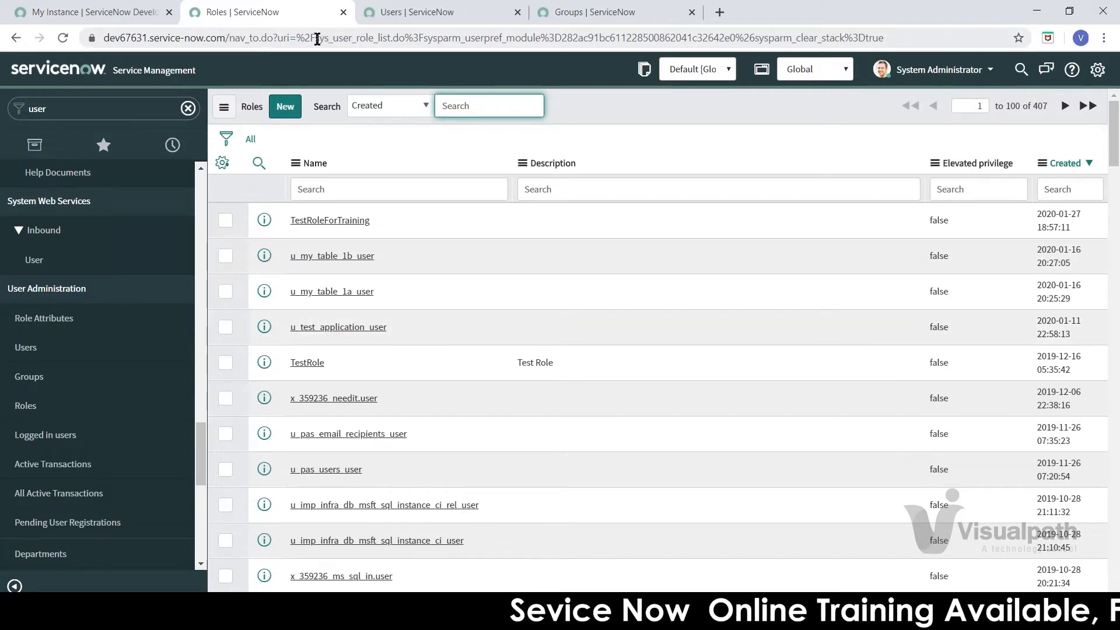
# Step: Note the sys_user_role table name, open Users (691 records), mark sys_user_list, then switch to Word
pyautogui.moveTo(353, 39); pyautogui.dragTo(406, 39)
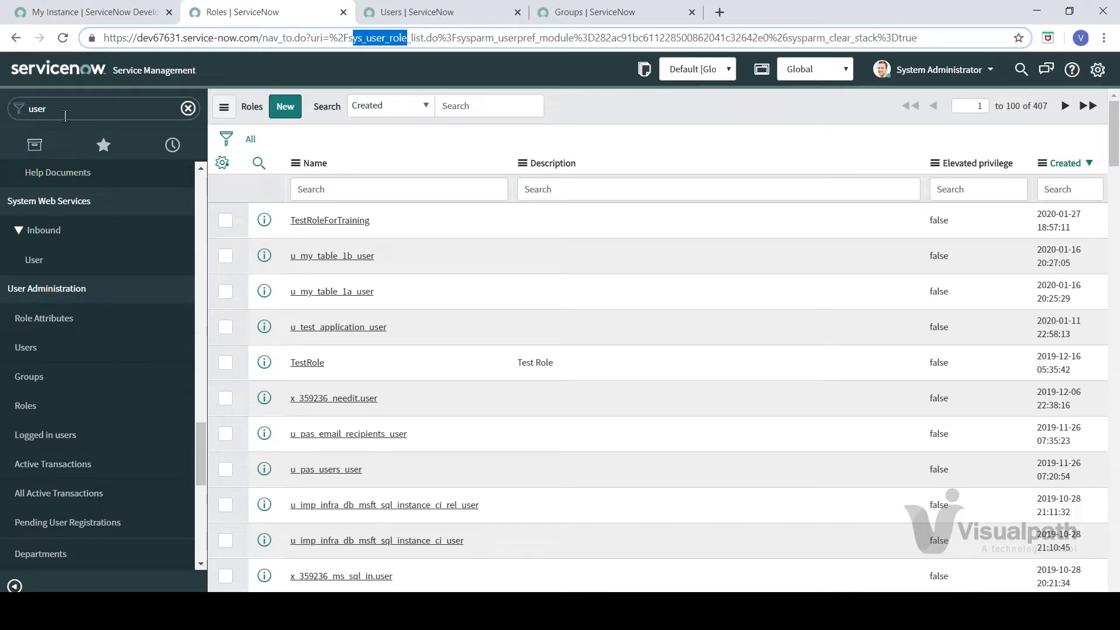
pyautogui.click(109, 103)
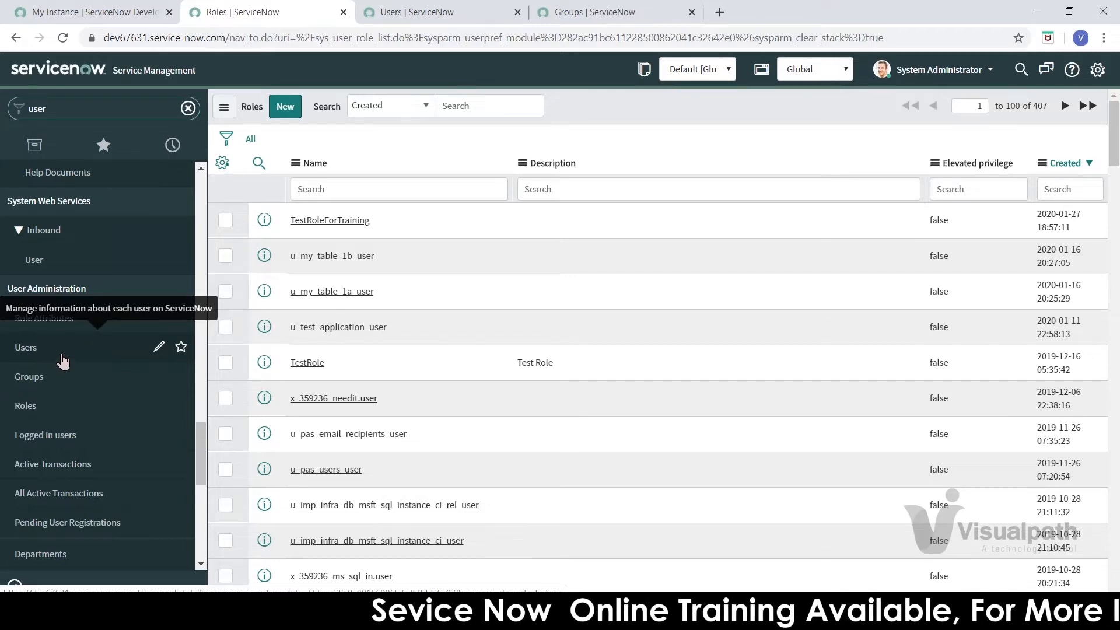
pyautogui.click(61, 360)
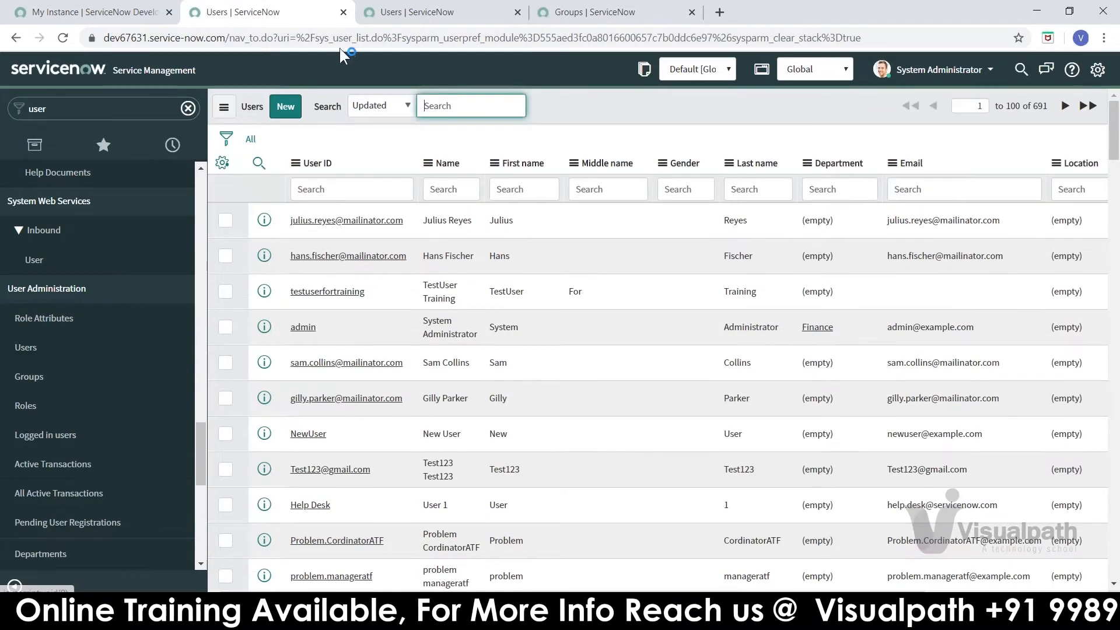
pyautogui.doubleClick(370, 38)
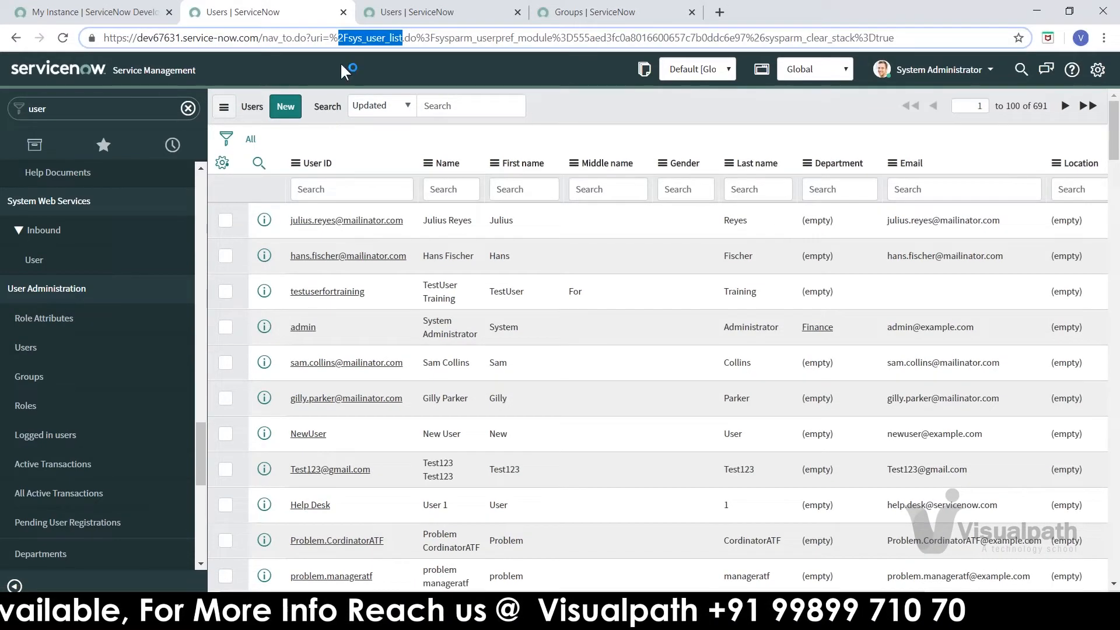
pyautogui.click(553, 108)
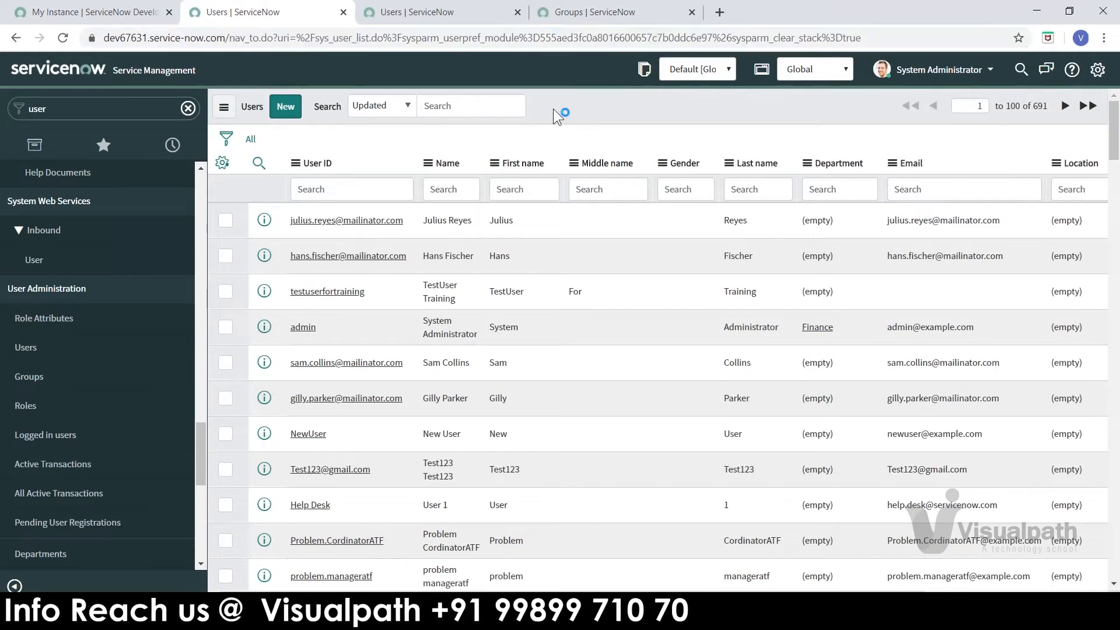
pyautogui.hotkey('alt', 'Tab')
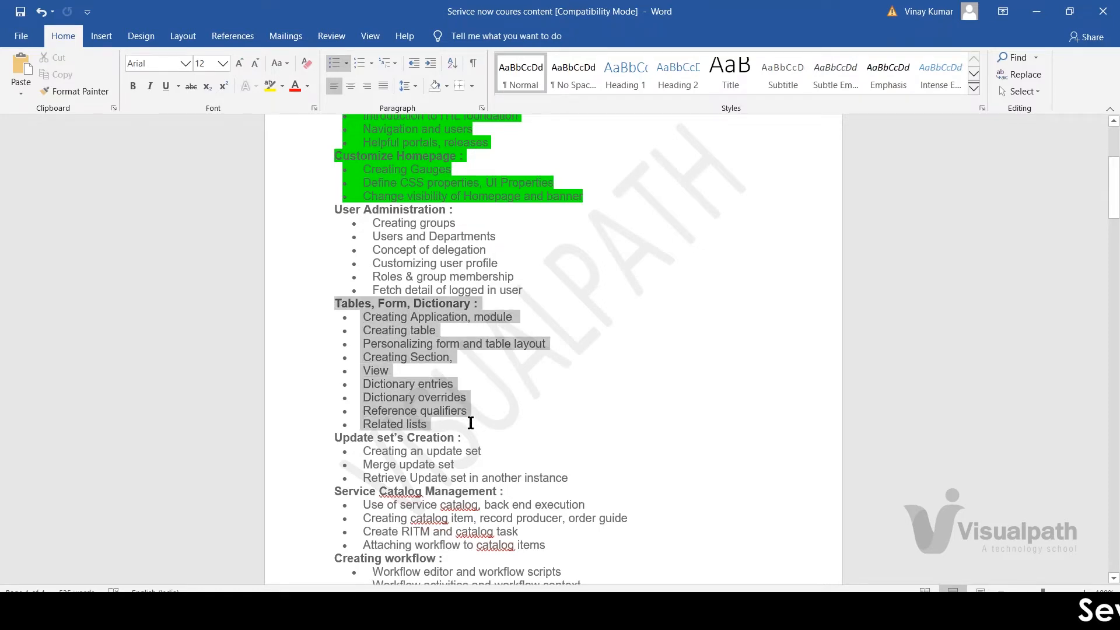
# Step: Review the Tables, Form, Dictionary topics in the Word outline and go back to the Users list
pyautogui.click(496, 397)
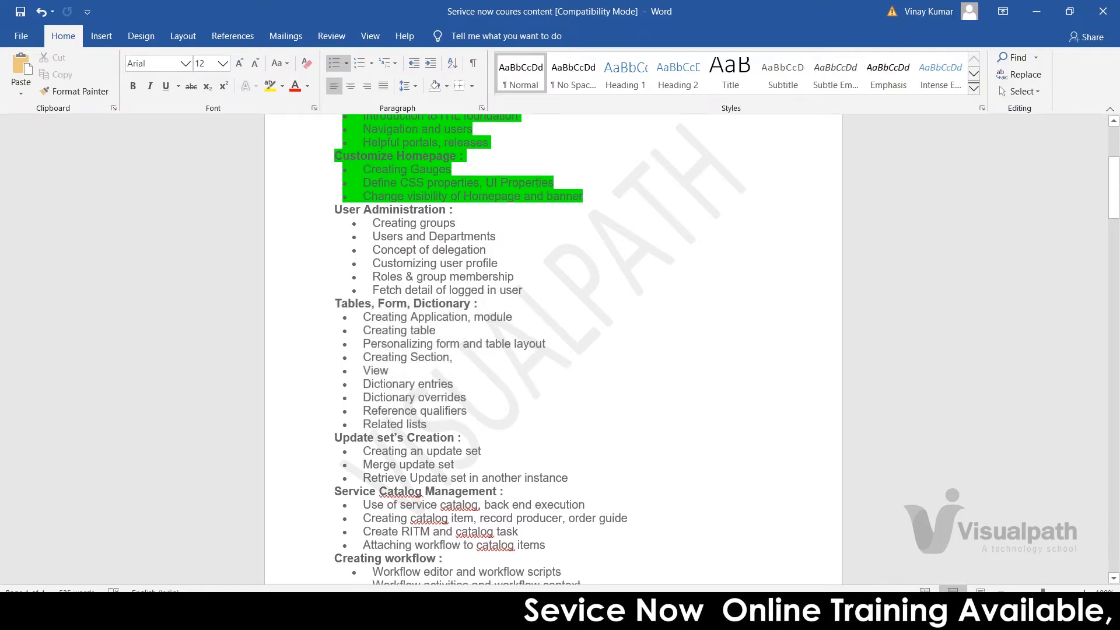
pyautogui.press('alt')
pyautogui.doubleClick(429, 303)
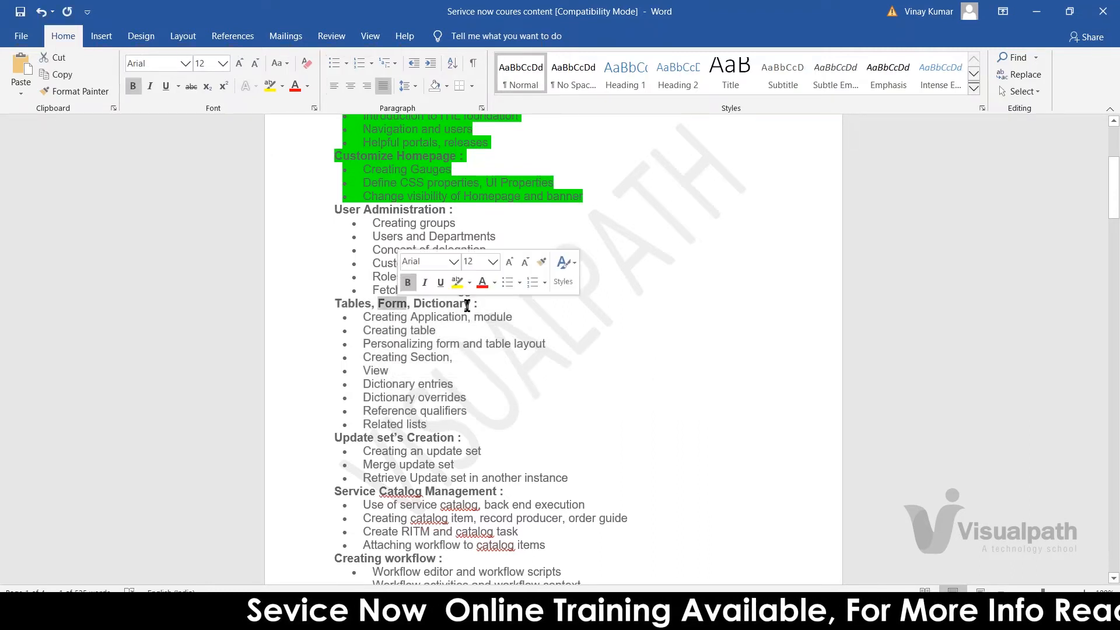
pyautogui.click(493, 358)
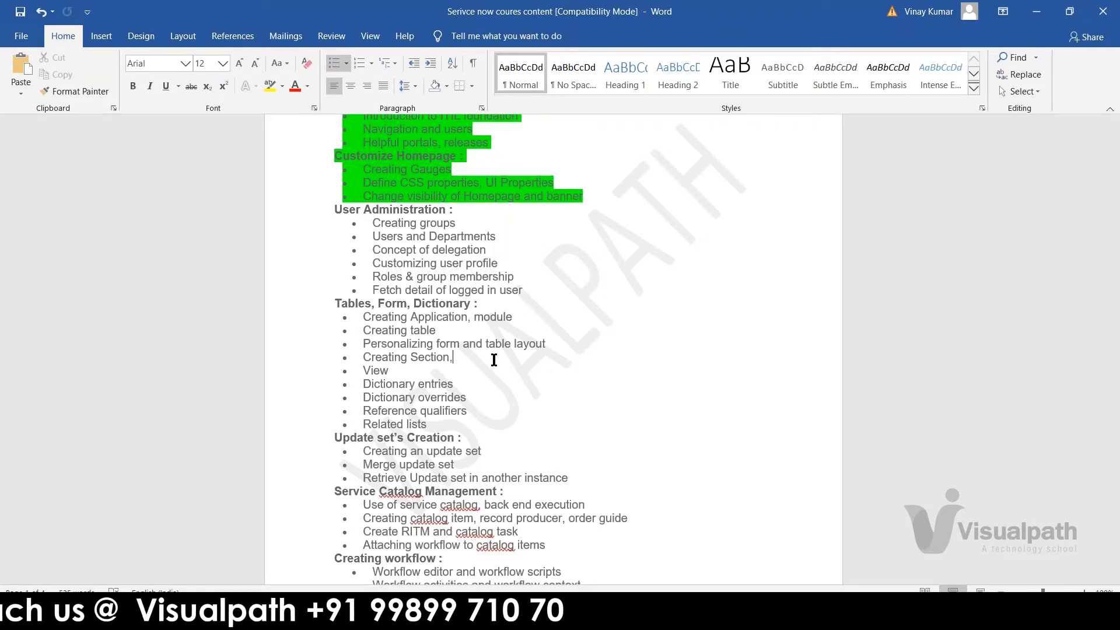
pyautogui.hotkey('alt', 'Tab')
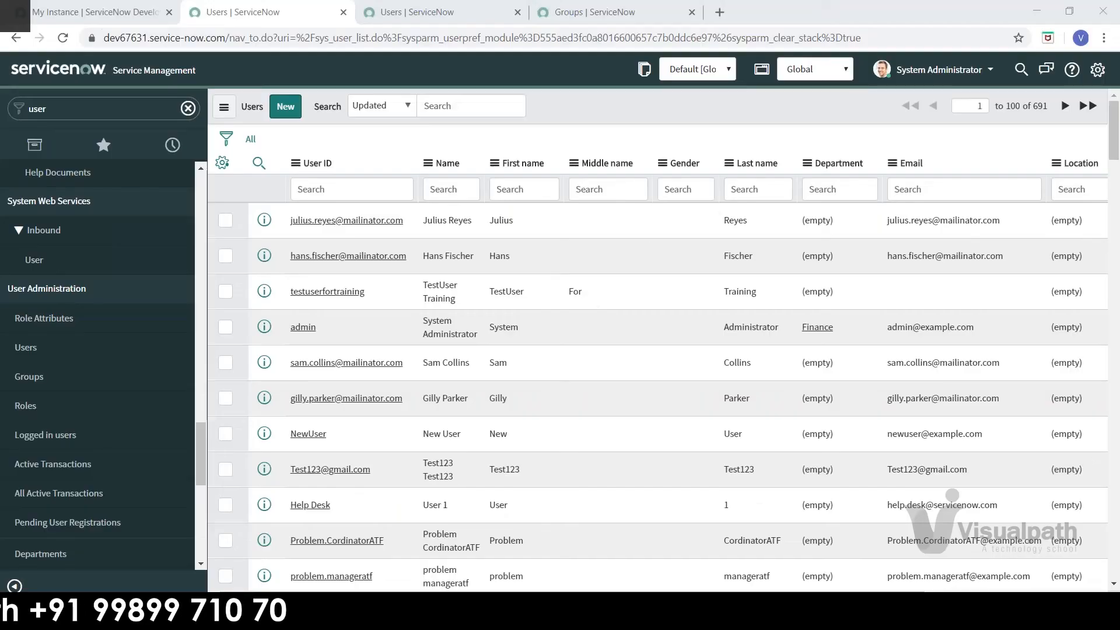
# Step: Filter the navigator for 'table' and open System Definition > Tables (3,664 entries)
pyautogui.doubleClick(76, 109)
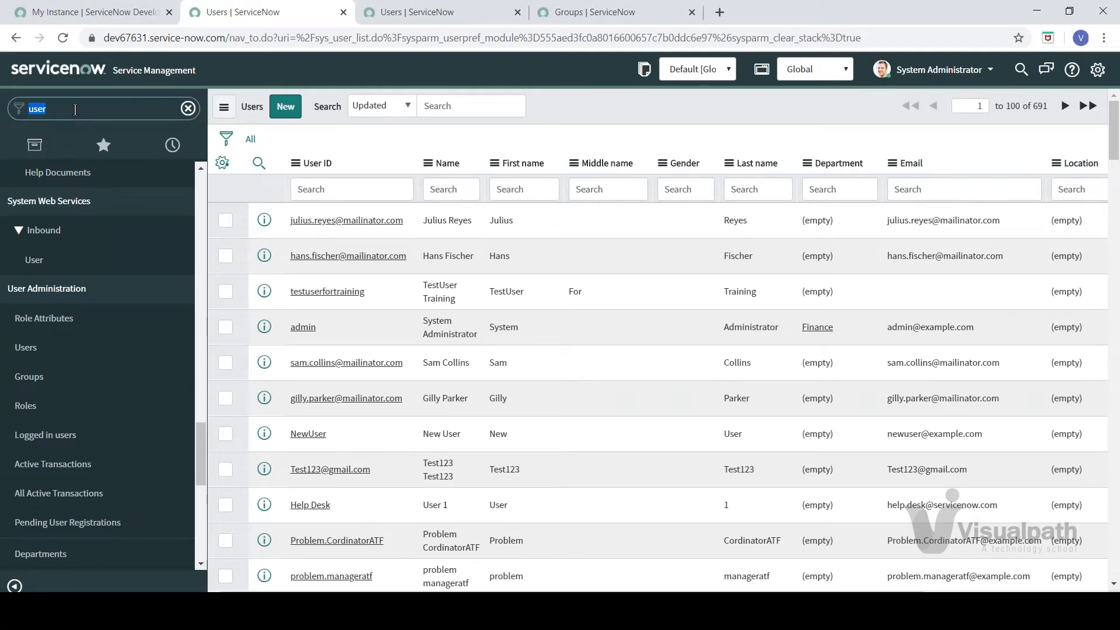
pyautogui.write('table')
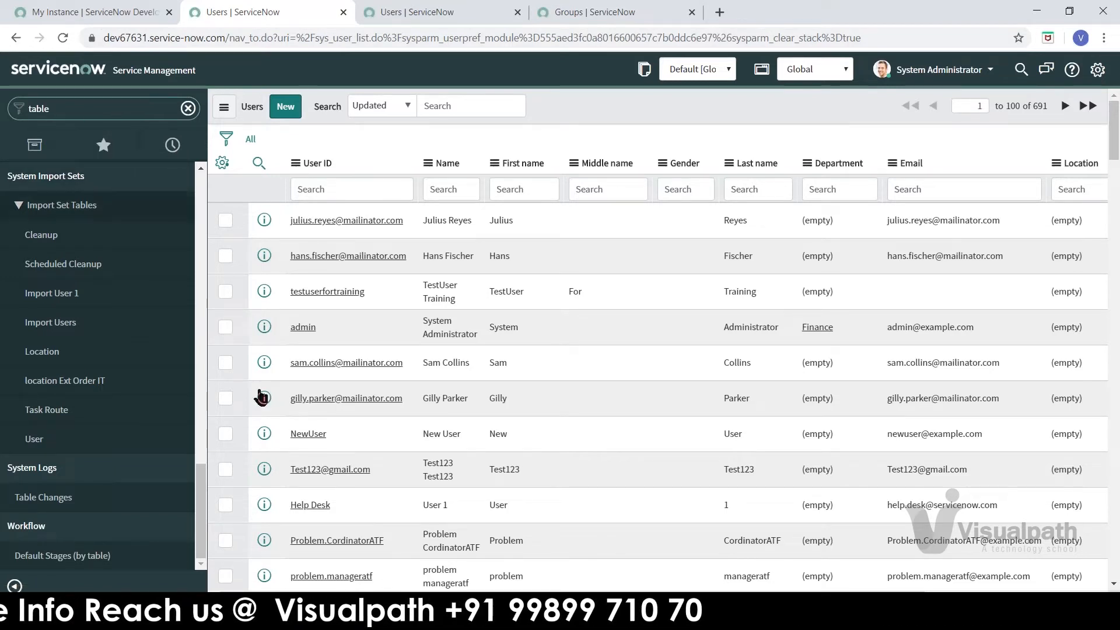
pyautogui.scroll(1, 200, 488)
pyautogui.moveTo(199, 488); pyautogui.dragTo(203, 398)
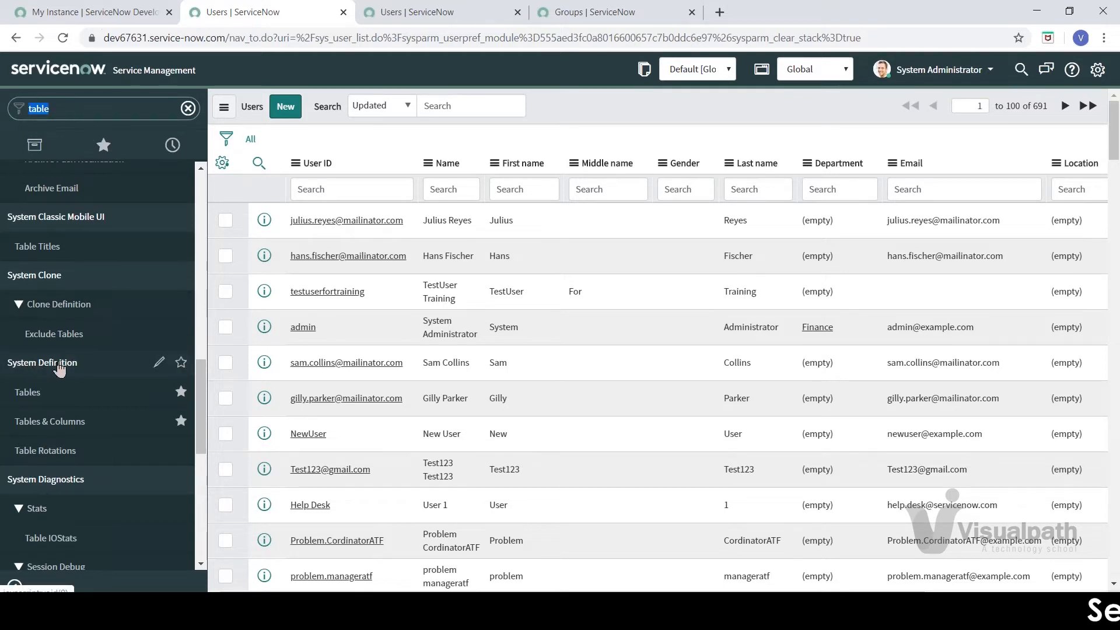
pyautogui.click(32, 394)
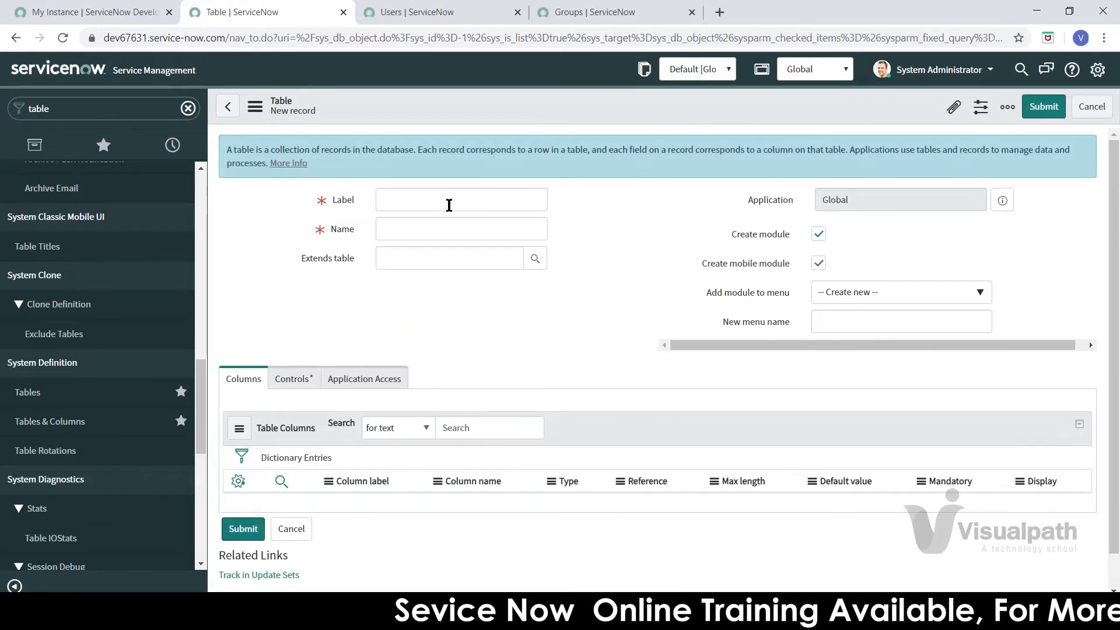
pyautogui.write('TestTableFor')
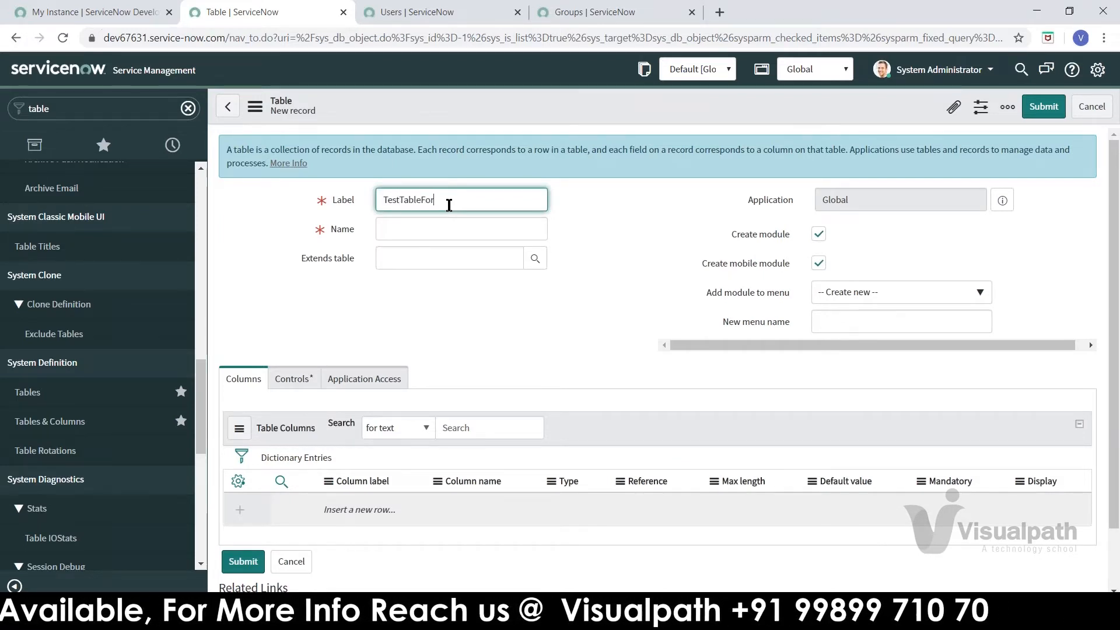
pyautogui.write('Training')
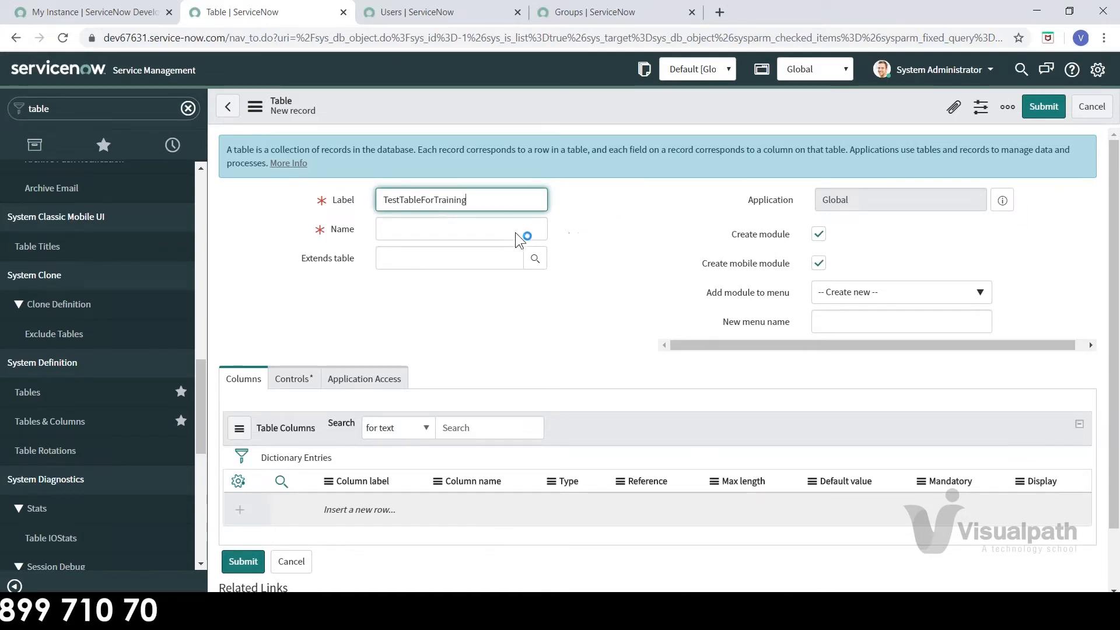
pyautogui.click(415, 303)
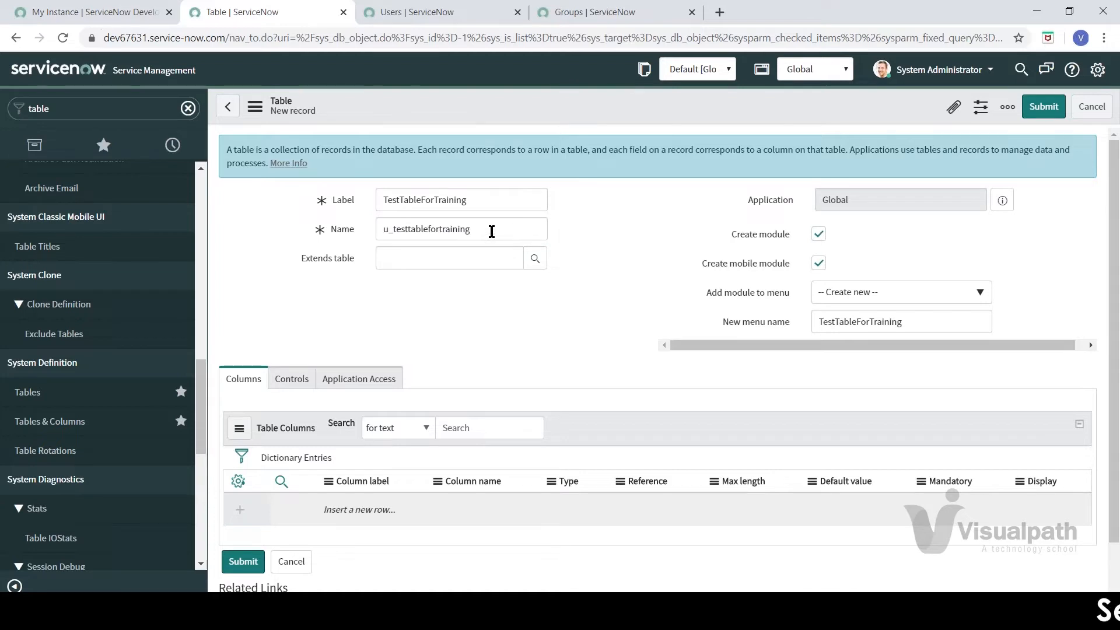
pyautogui.click(628, 282)
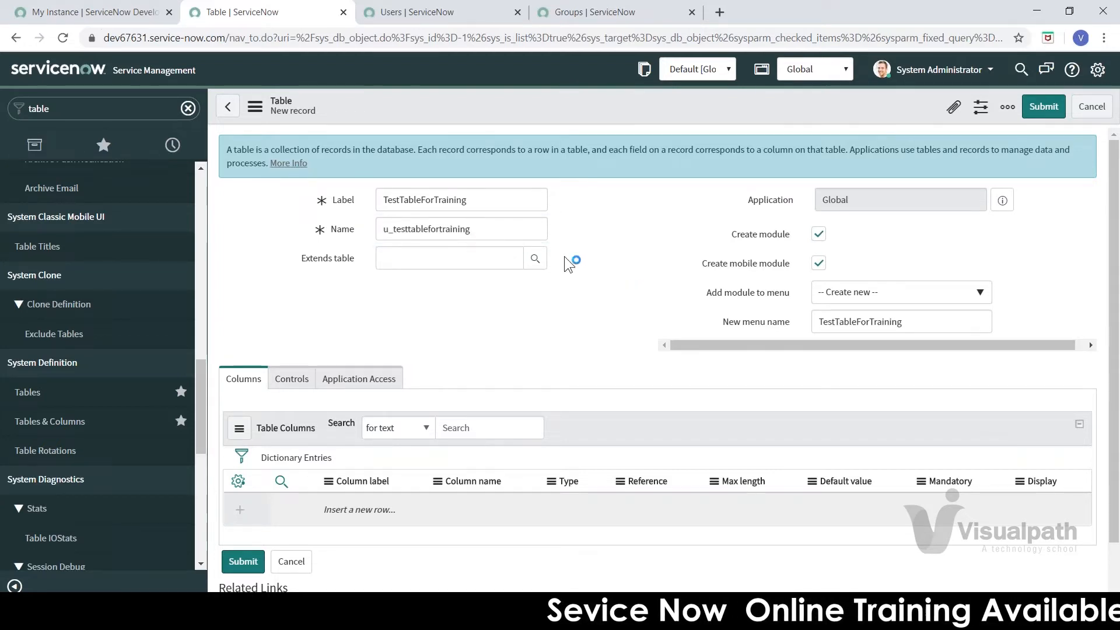
pyautogui.click(482, 226)
pyautogui.moveTo(482, 227); pyautogui.dragTo(383, 229)
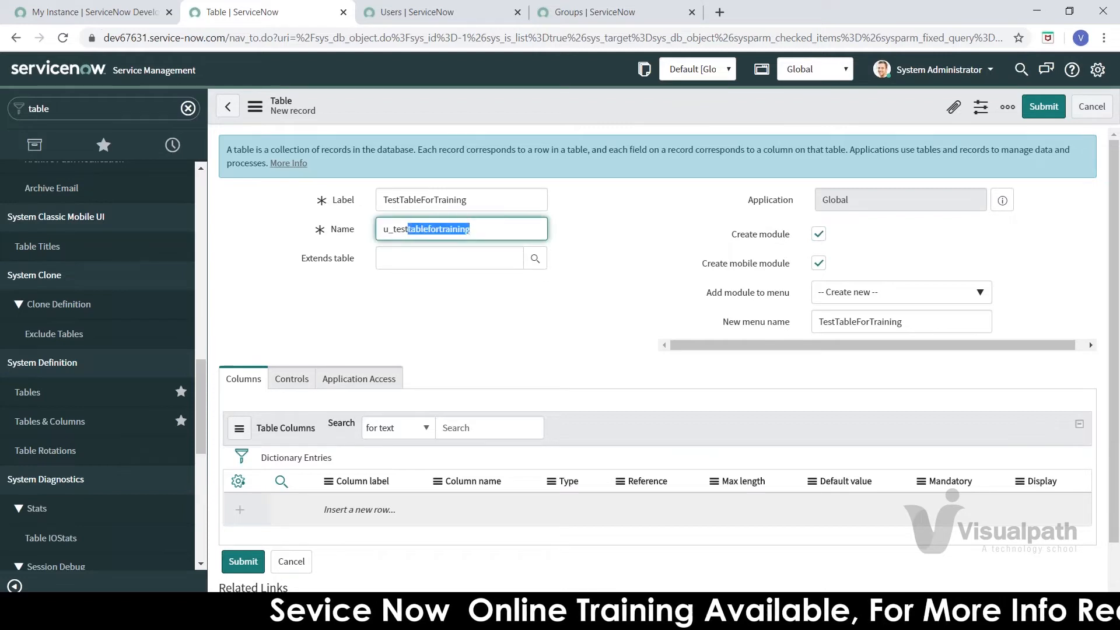
pyautogui.click(393, 231)
pyautogui.moveTo(393, 231); pyautogui.dragTo(383, 232)
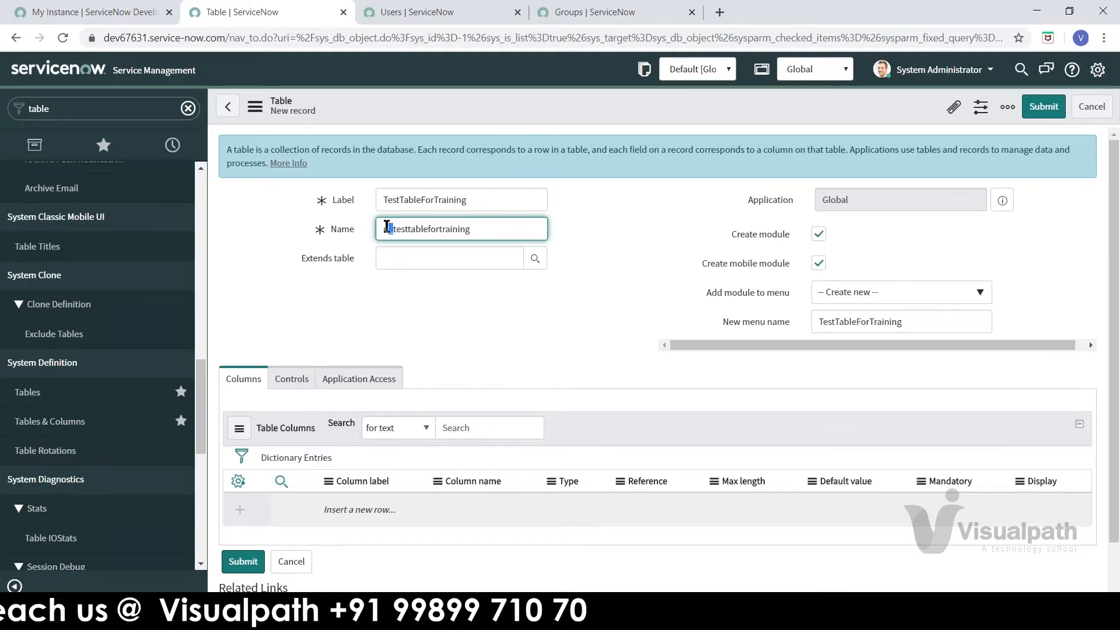
pyautogui.click(634, 235)
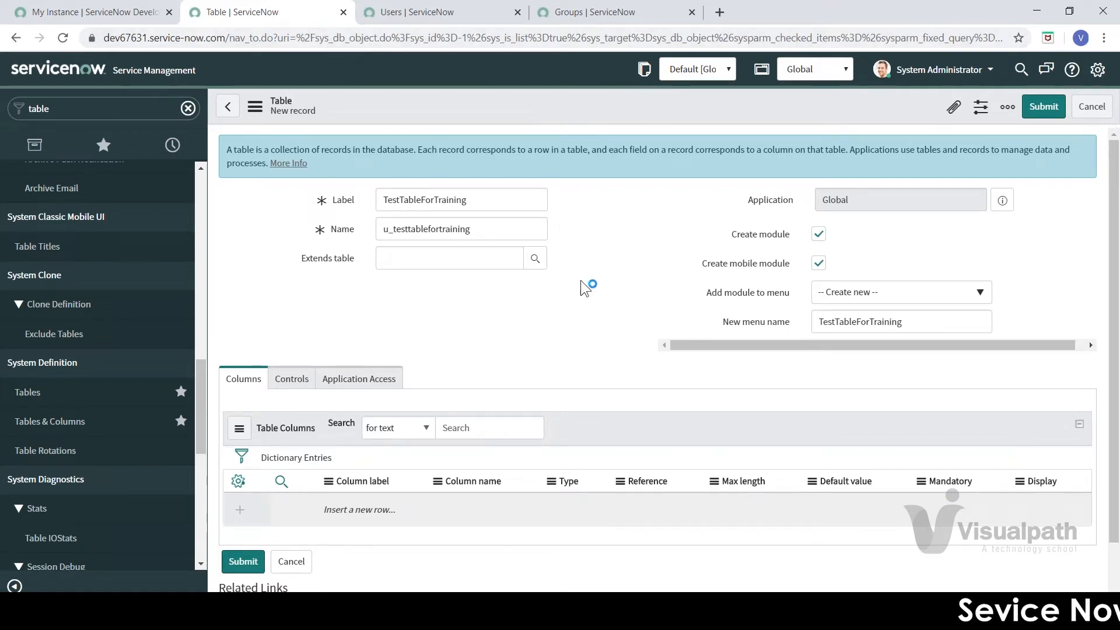
pyautogui.click(384, 232)
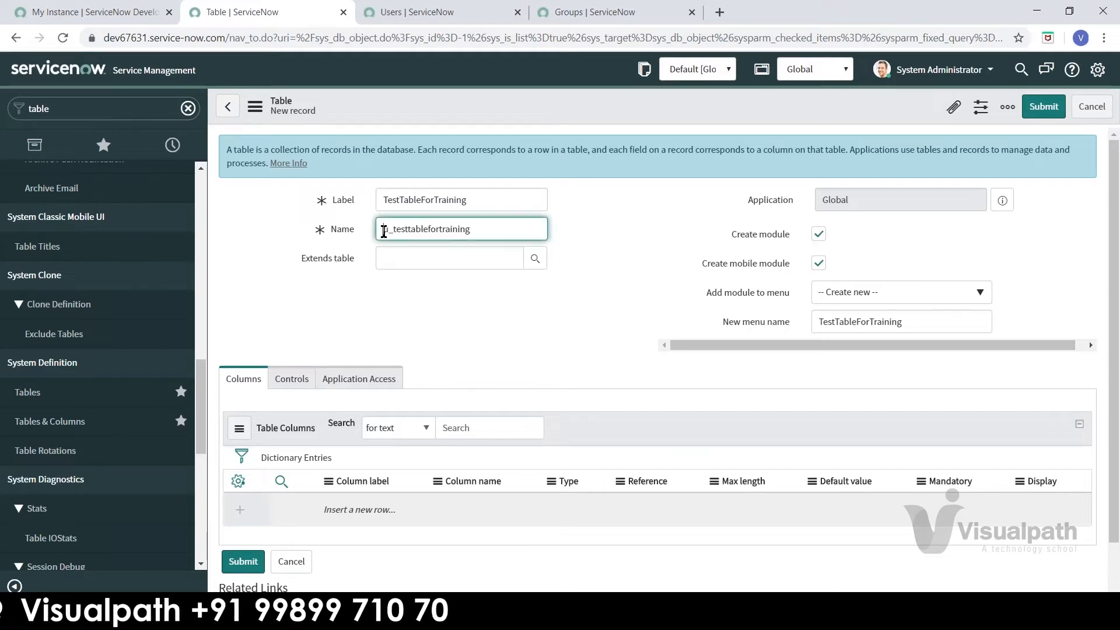
pyautogui.moveTo(384, 232); pyautogui.dragTo(485, 230)
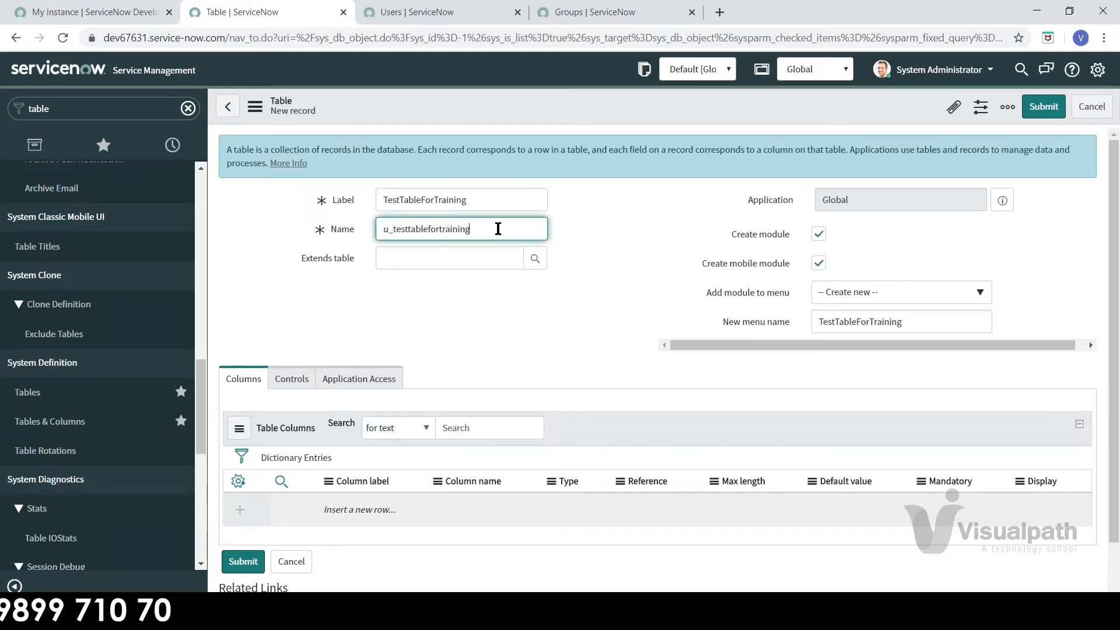
pyautogui.doubleClick(435, 231)
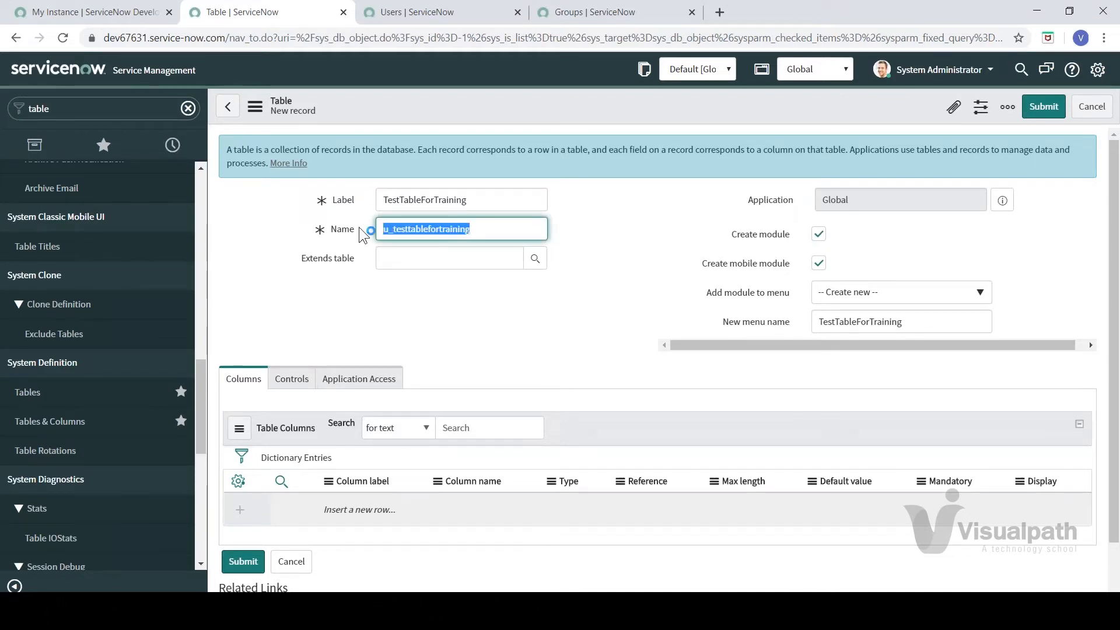
pyautogui.click(408, 230)
pyautogui.click(574, 230)
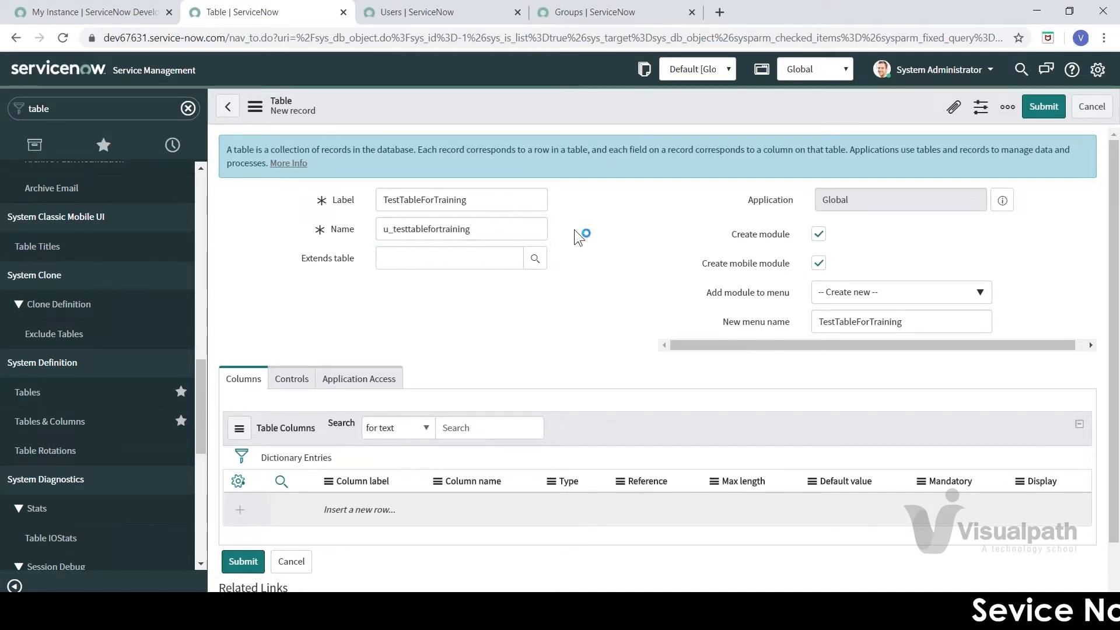
pyautogui.doubleClick(502, 235)
pyautogui.click(393, 318)
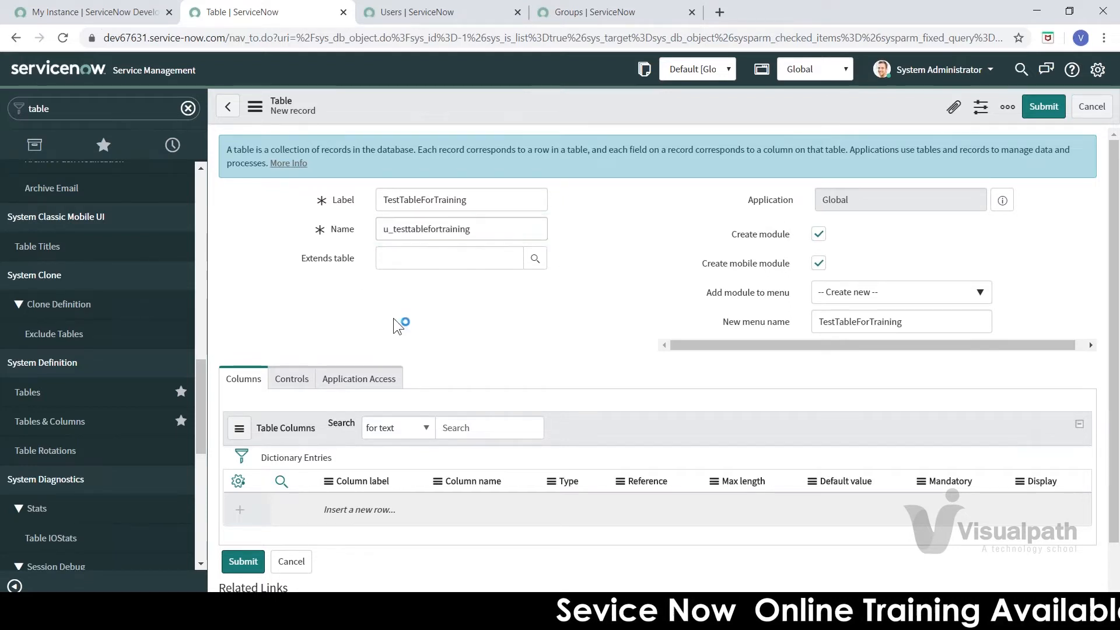
pyautogui.click(421, 256)
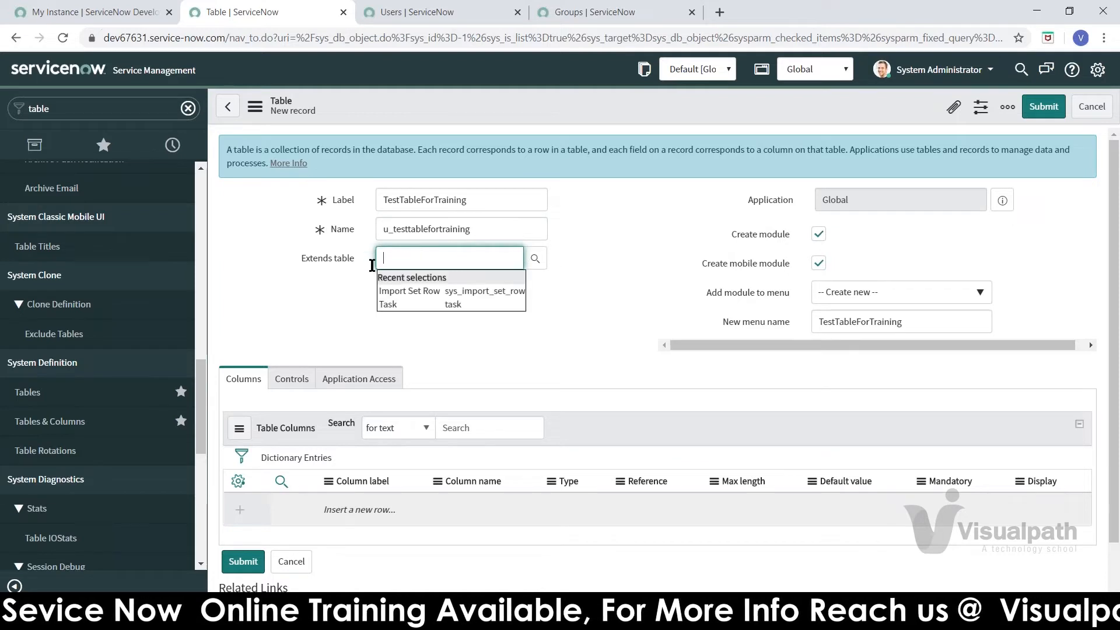
pyautogui.click(329, 279)
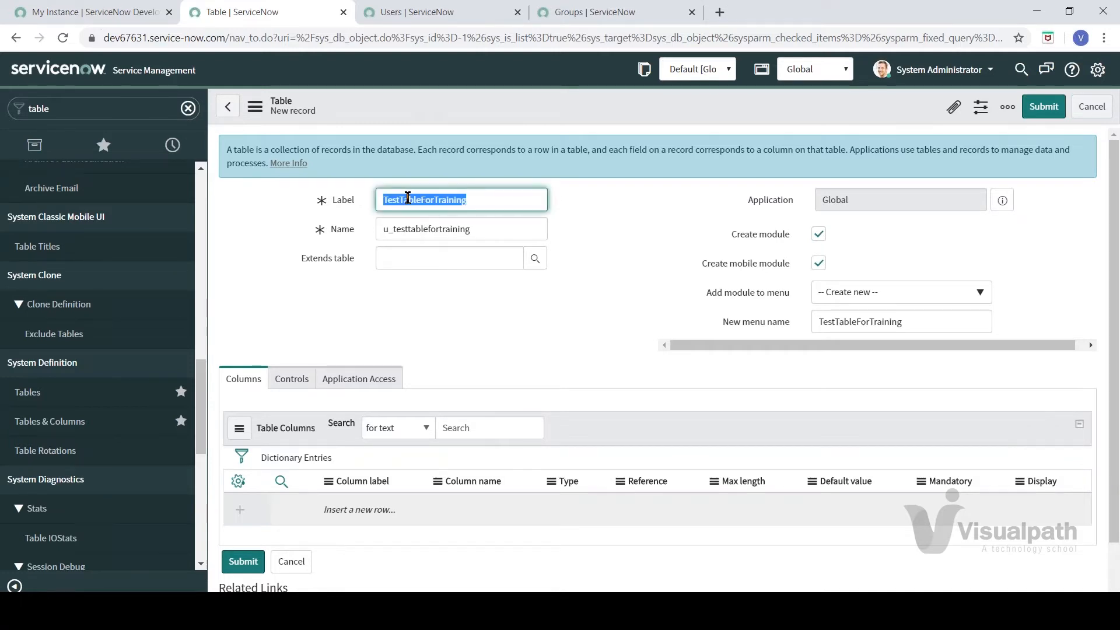
pyautogui.click(625, 259)
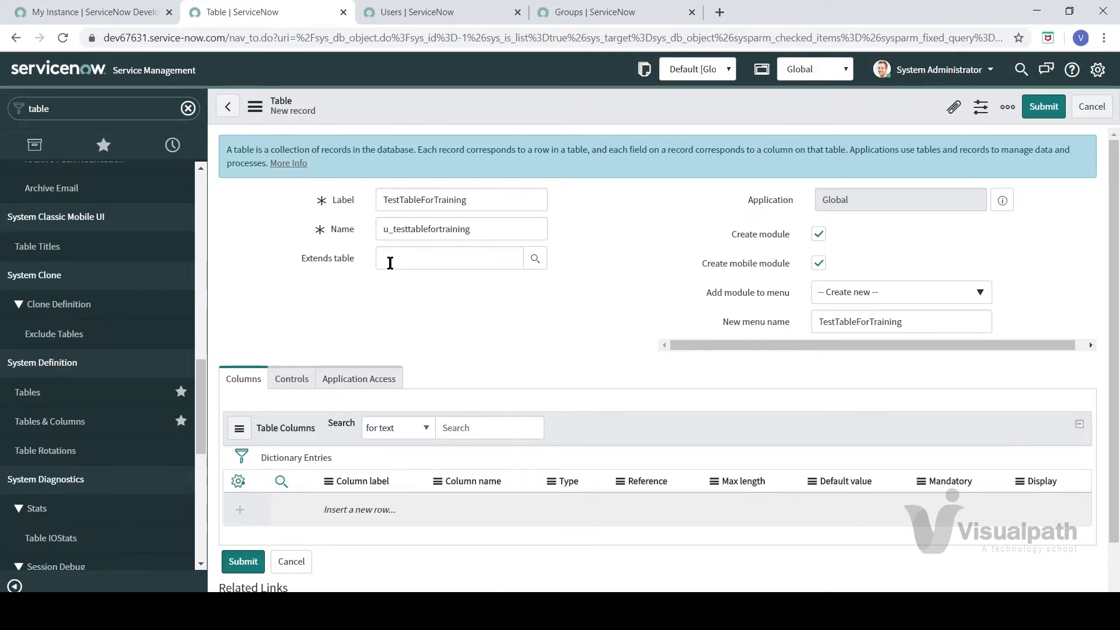
# Step: Duplicate the table form's tab and open System Definition > Tables there via the 'table' filter
pyautogui.rightClick(217, 23)
pyautogui.click(244, 71)
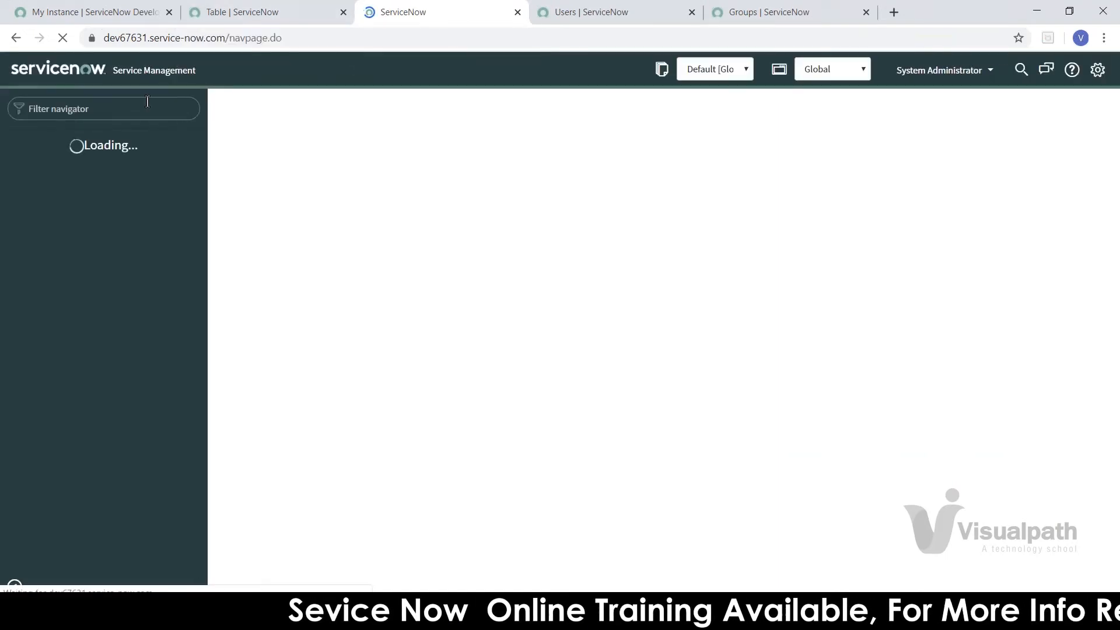
pyautogui.click(147, 101)
pyautogui.write('ta')
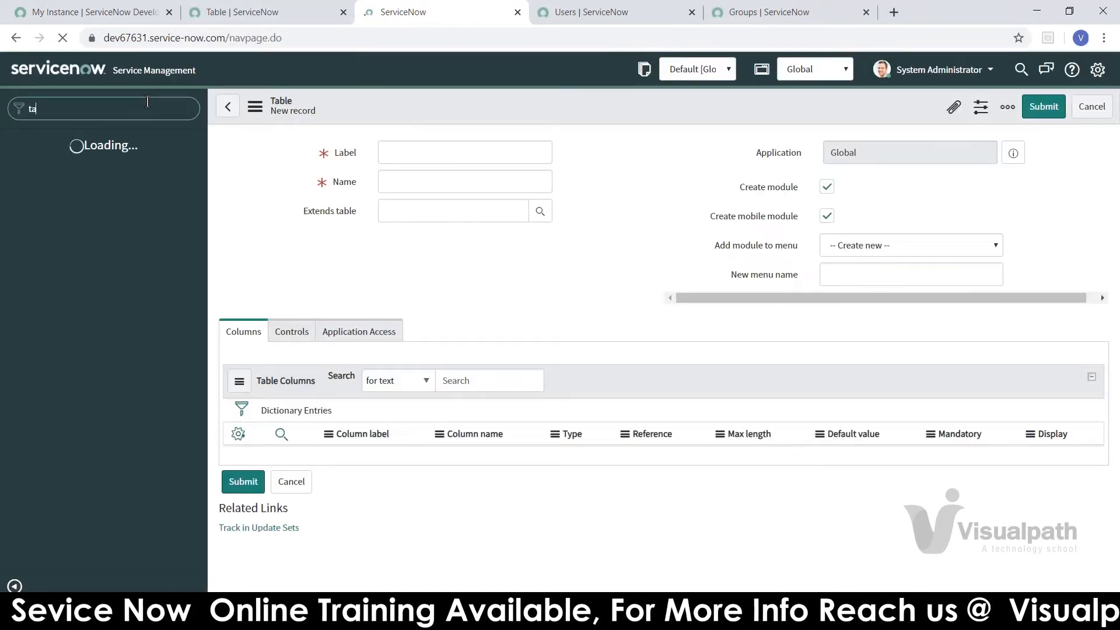
pyautogui.write('ble')
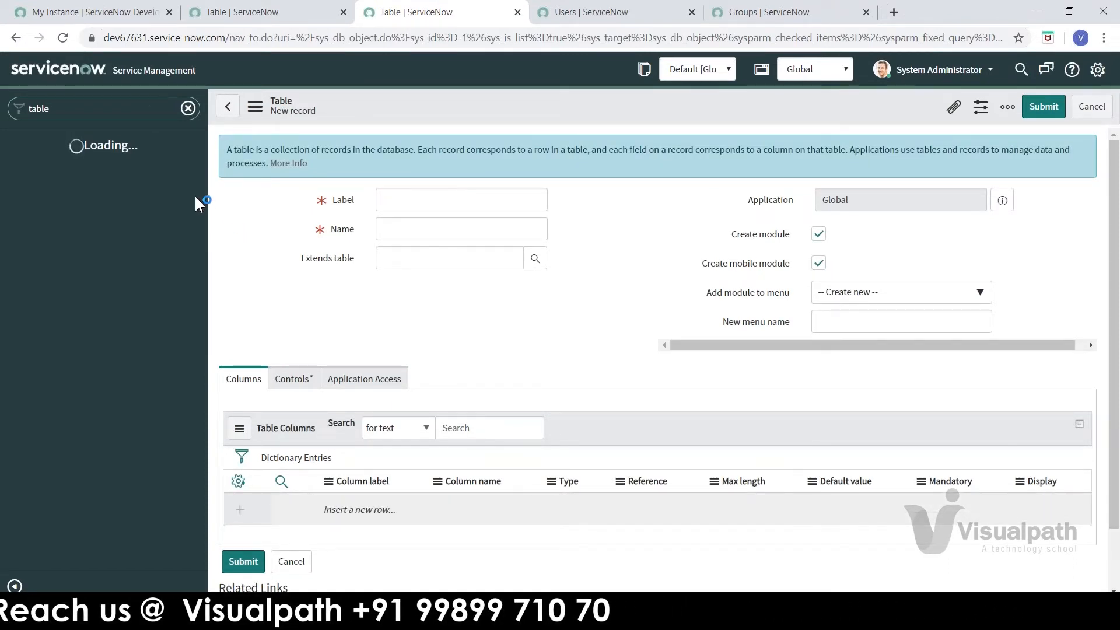
pyautogui.moveTo(198, 196); pyautogui.dragTo(224, 398)
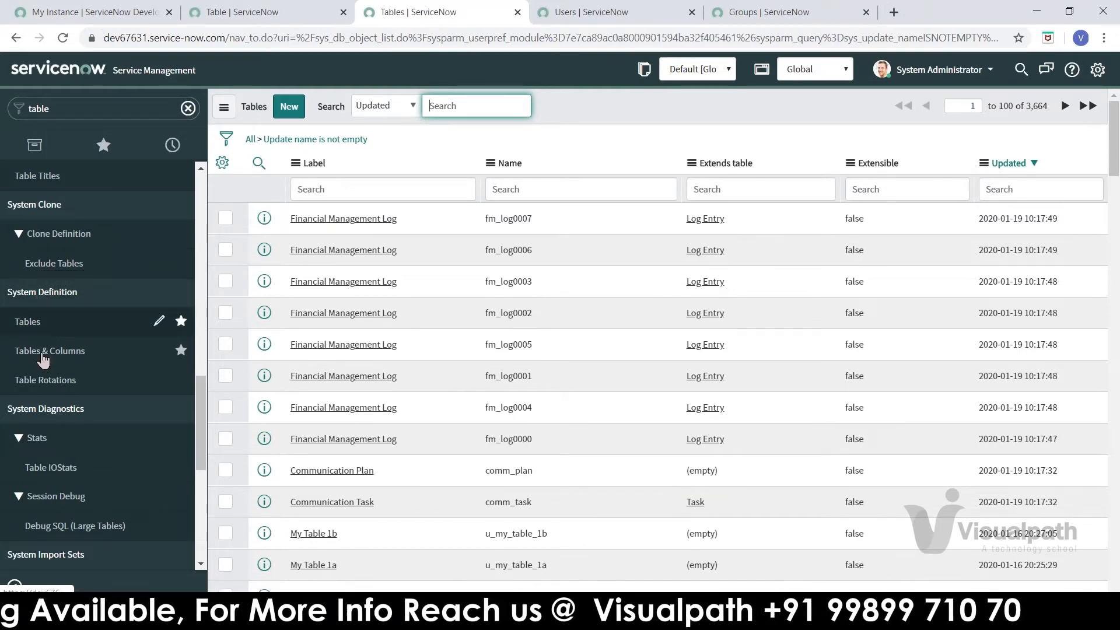
pyautogui.click(50, 317)
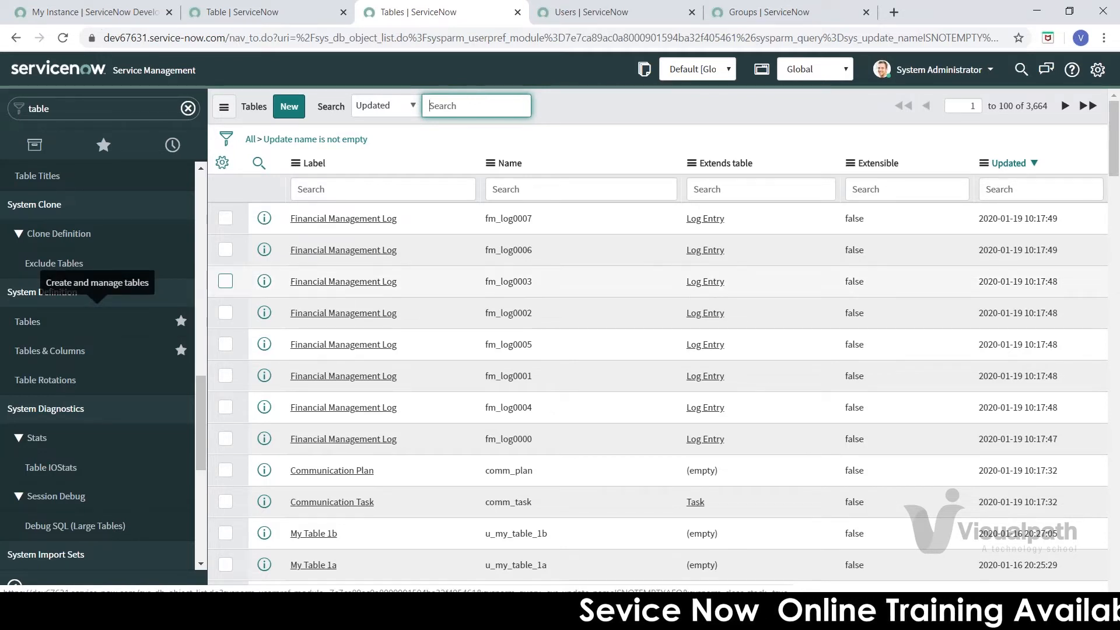
# Step: Filter table labels by 'incident' and open the Incident table in a background tab
pyautogui.click(402, 189)
pyautogui.write('incident')
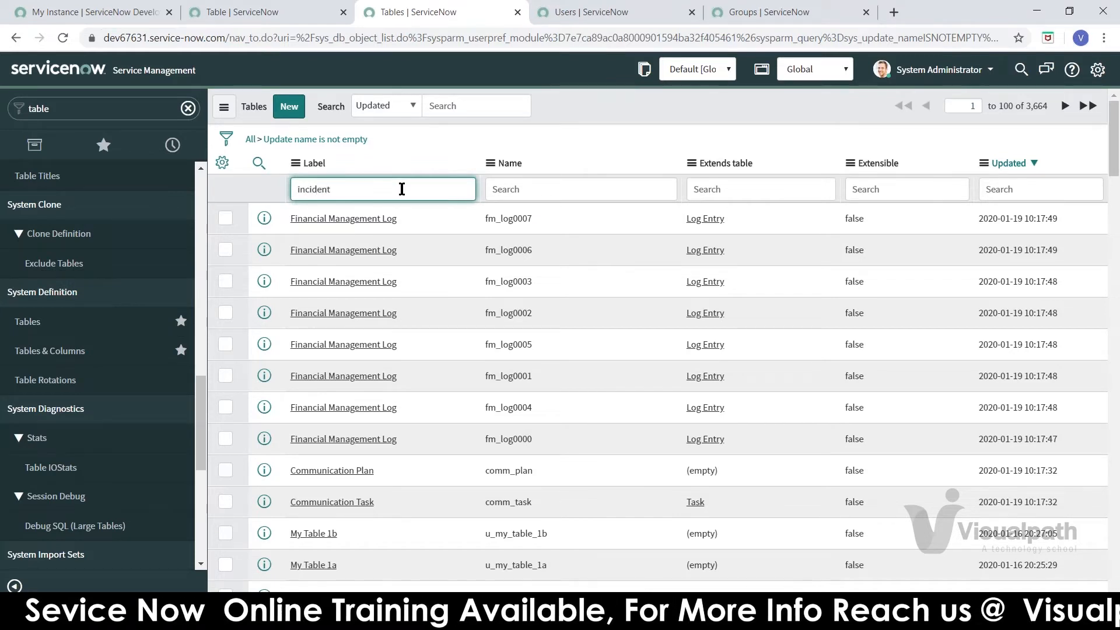
pyautogui.press('Return')
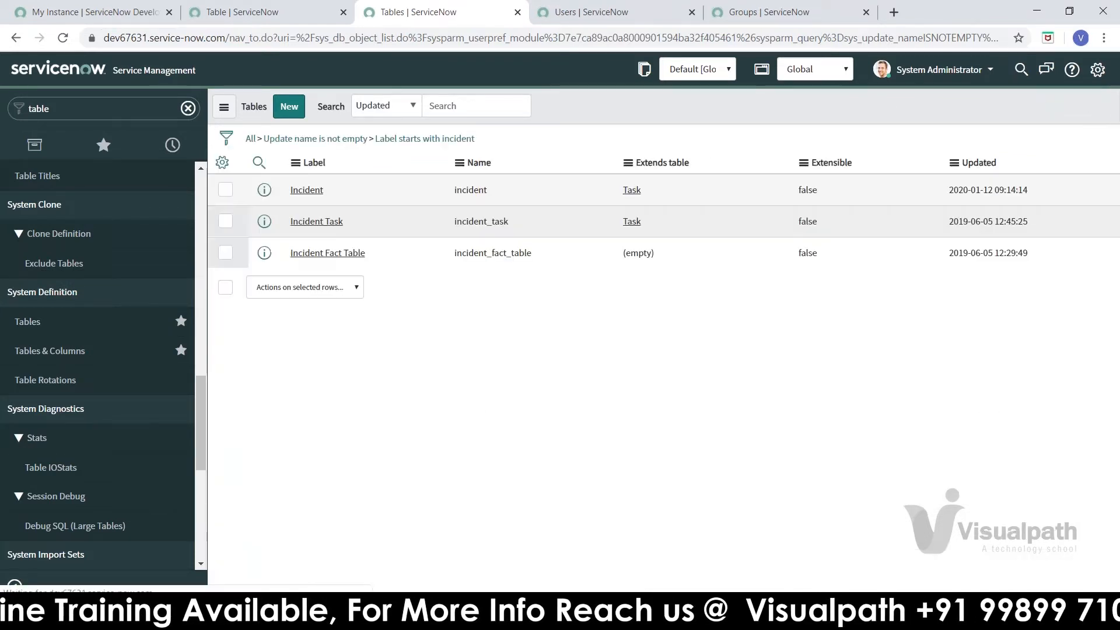
pyautogui.middleClick(317, 223)
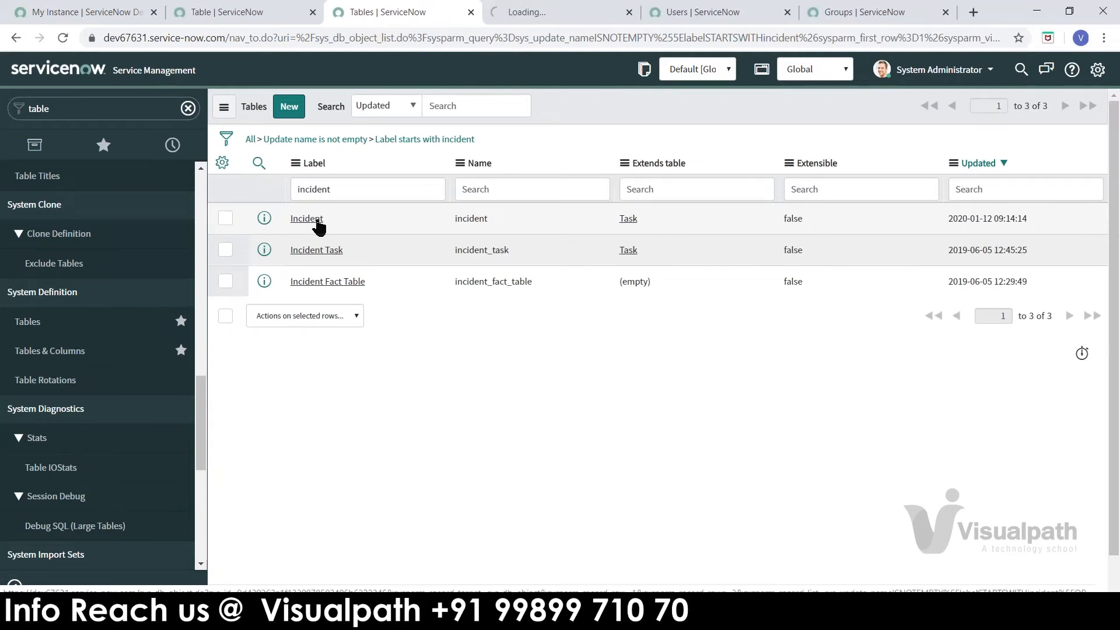
# Step: Check that Incident extends Task, then compare with the name on the new table form
pyautogui.click(551, 22)
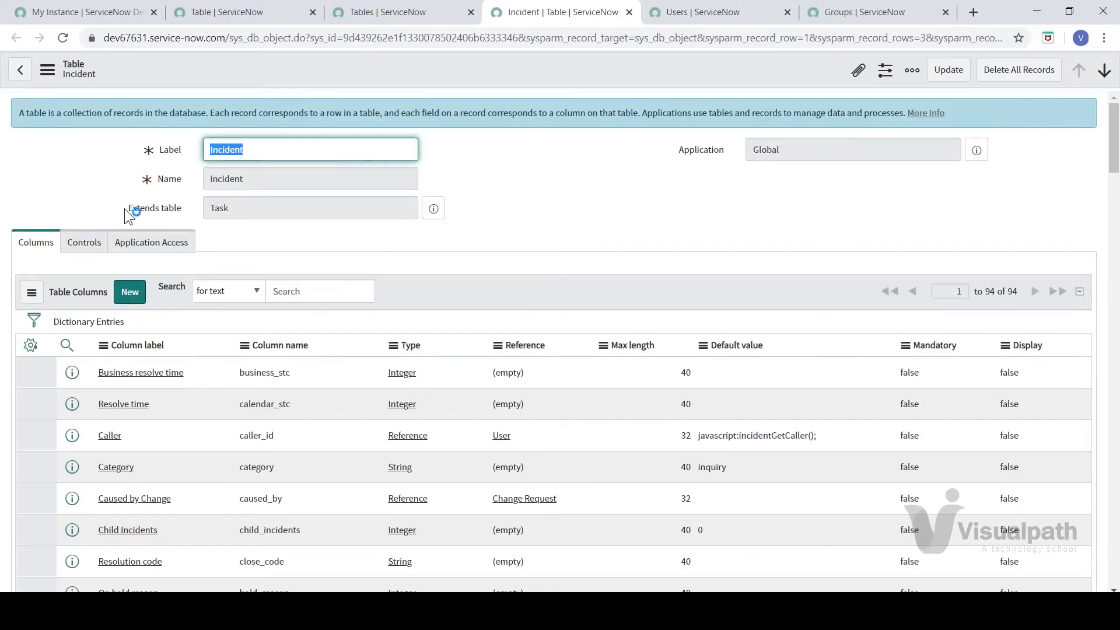
pyautogui.click(184, 204)
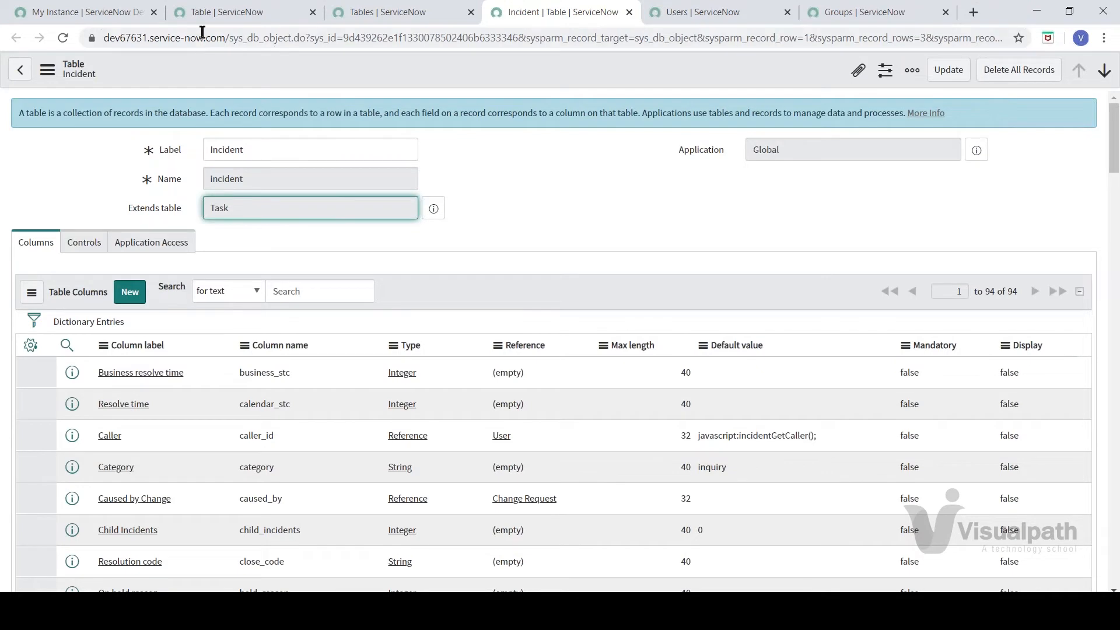
pyautogui.click(204, 17)
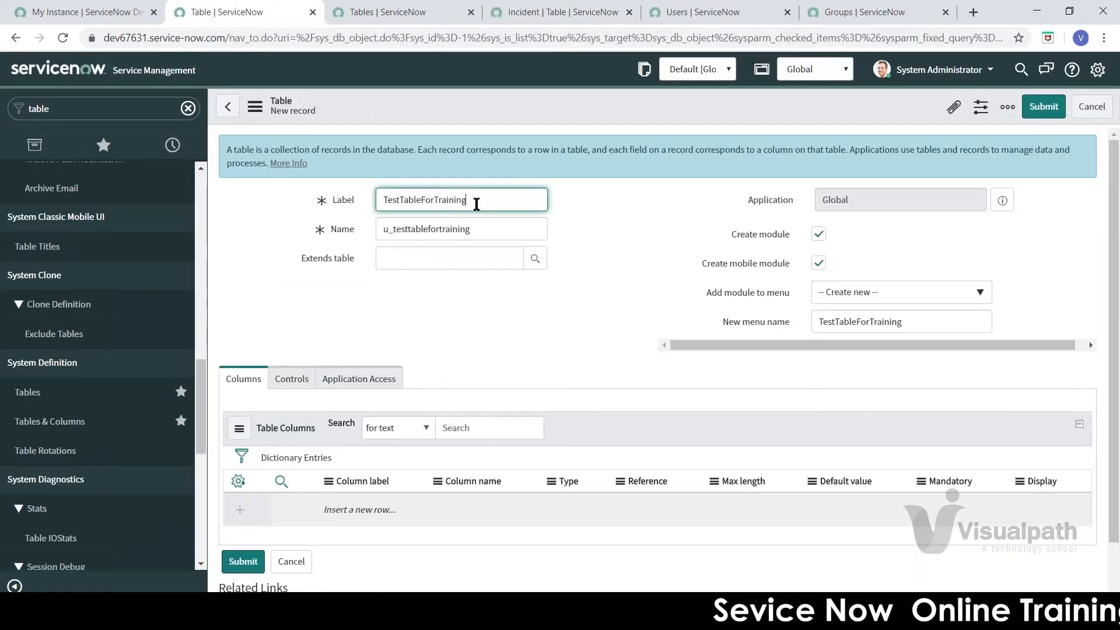
pyautogui.click(421, 228)
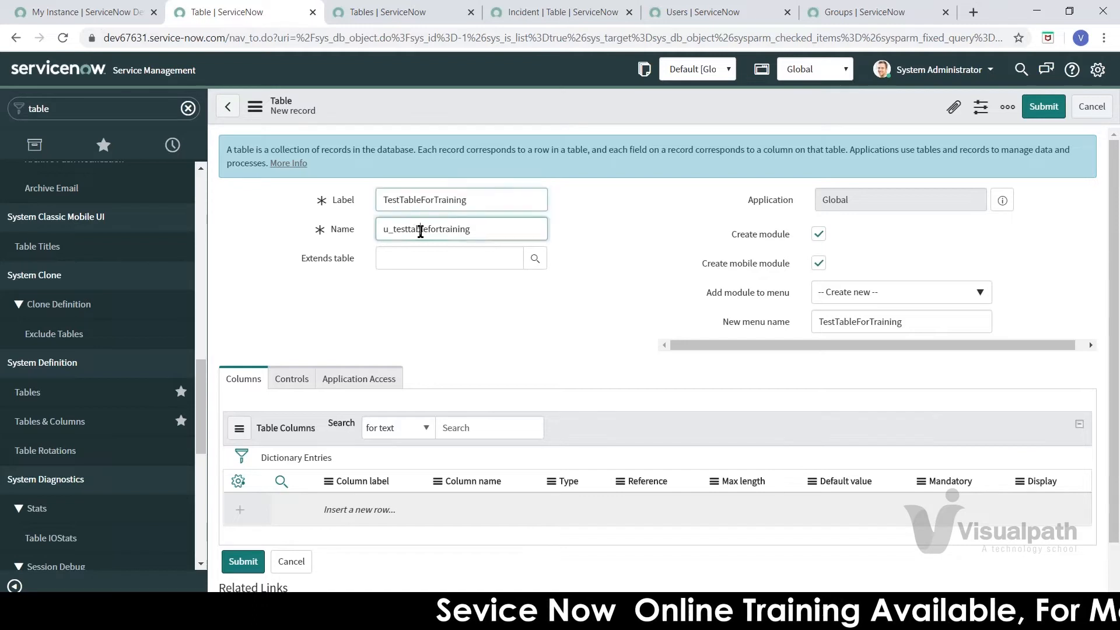
pyautogui.moveTo(489, 229); pyautogui.dragTo(386, 231)
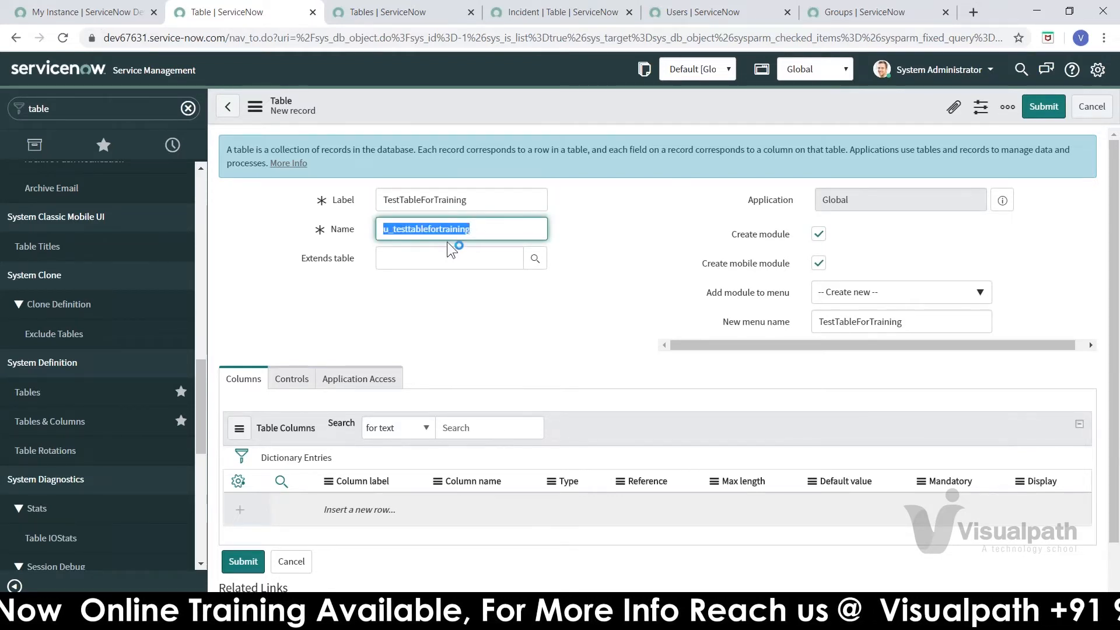
pyautogui.click(537, 295)
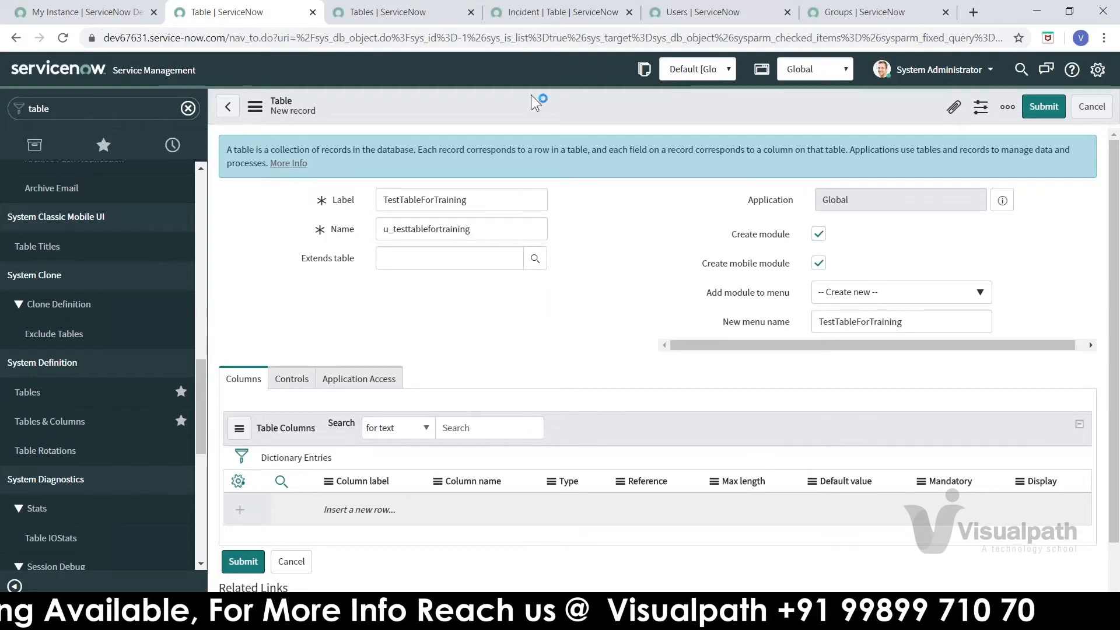
# Step: Look at the Incident table's name again, then return to the TestTableForTraining form
pyautogui.click(517, 23)
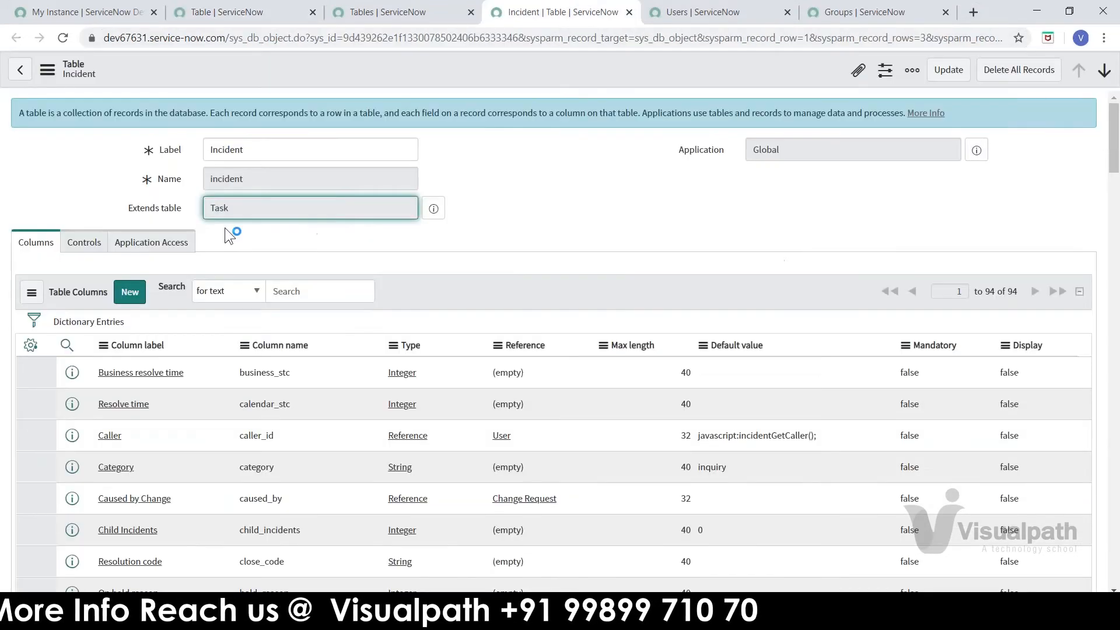
pyautogui.hotkey('shift', 'Tab')
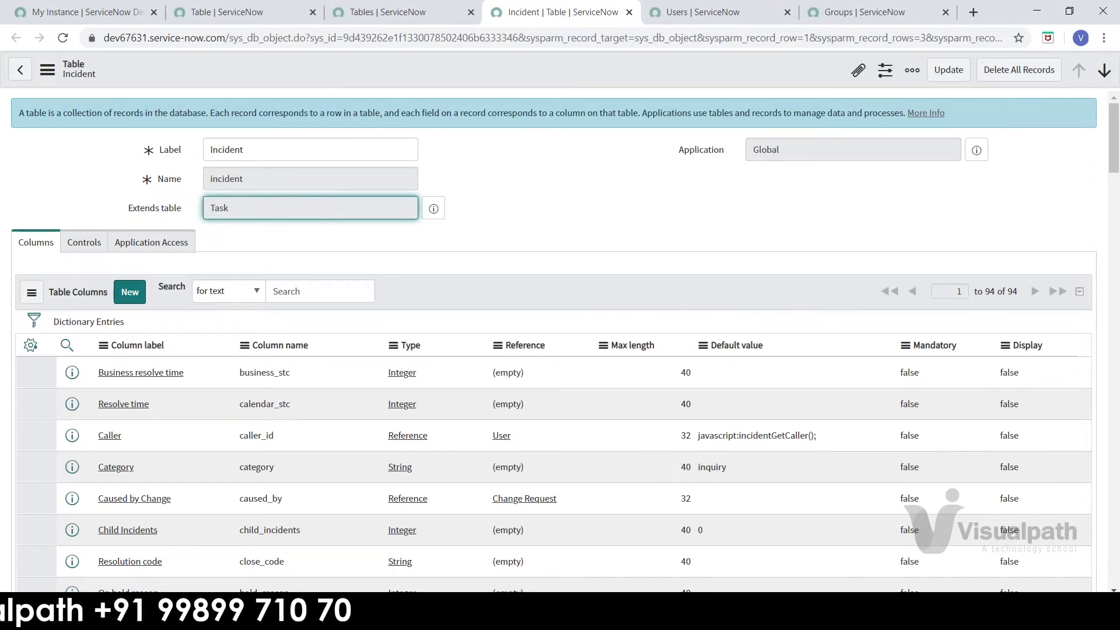
pyautogui.click(248, 11)
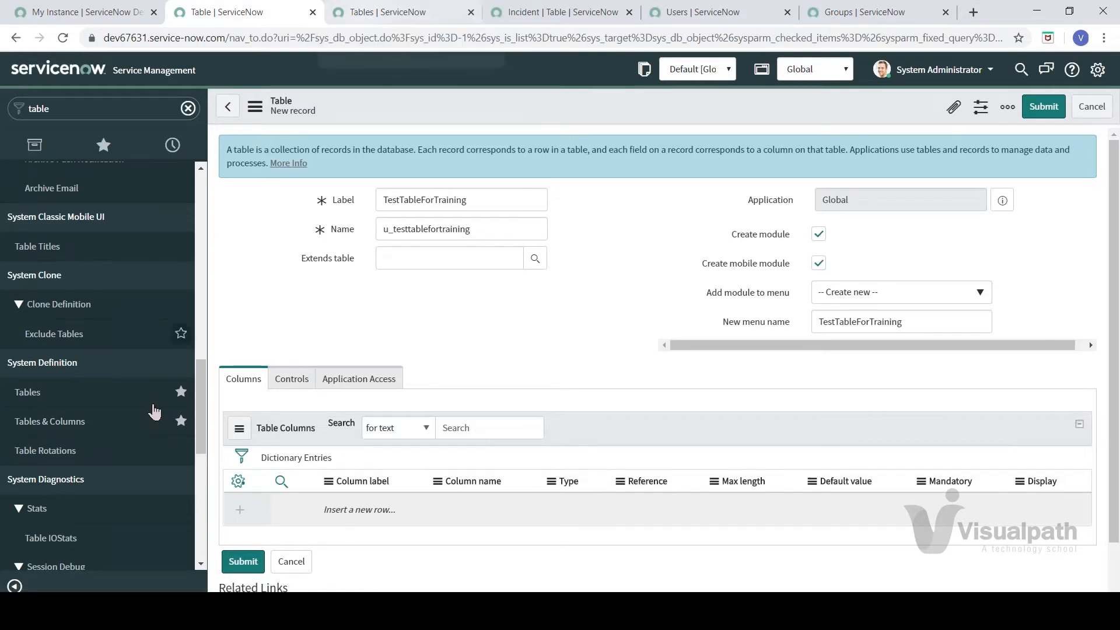
pyautogui.click(102, 425)
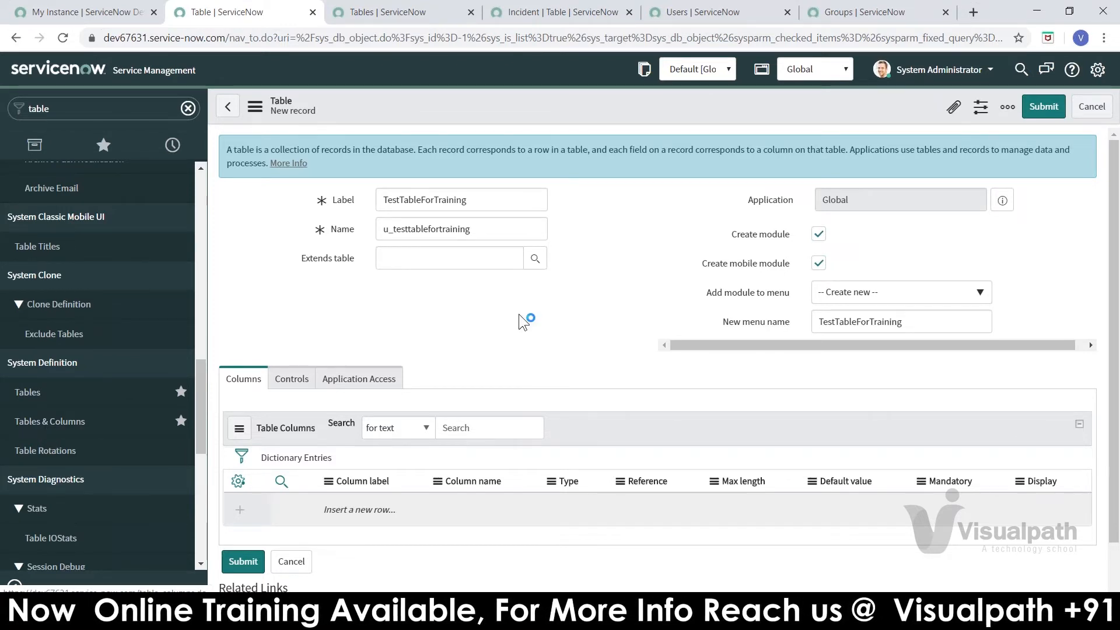
# Step: Search the Extends table field and choose Task as the parent table
pyautogui.click(490, 258)
pyautogui.write('test')
pyautogui.press('BackSpace')
pyautogui.press('BackSpace')
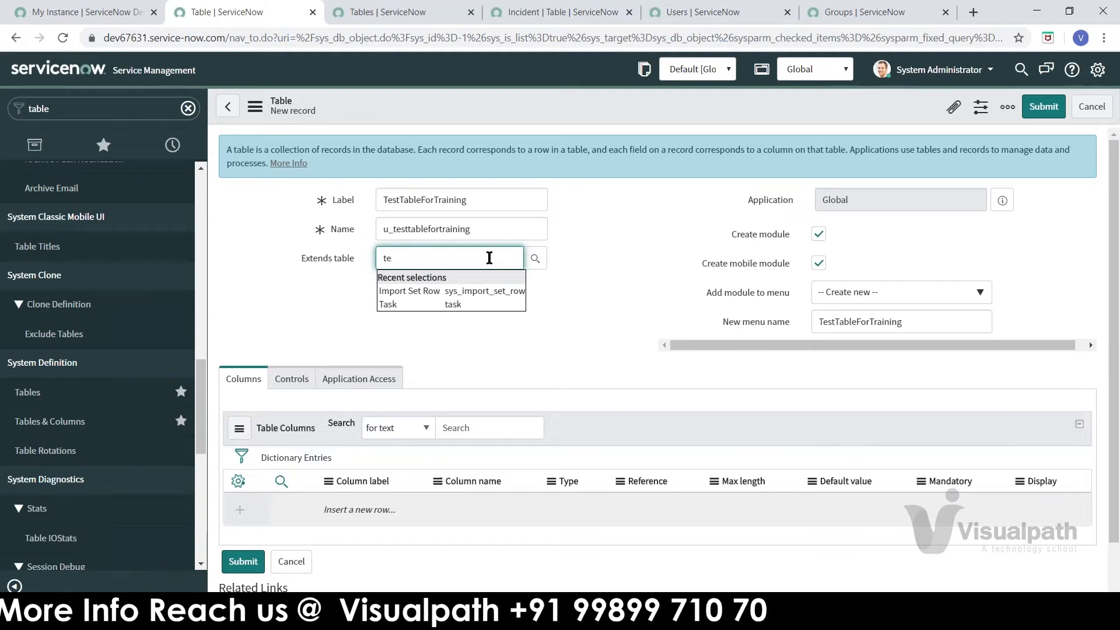
pyautogui.press('BackSpace')
pyautogui.write('ask')
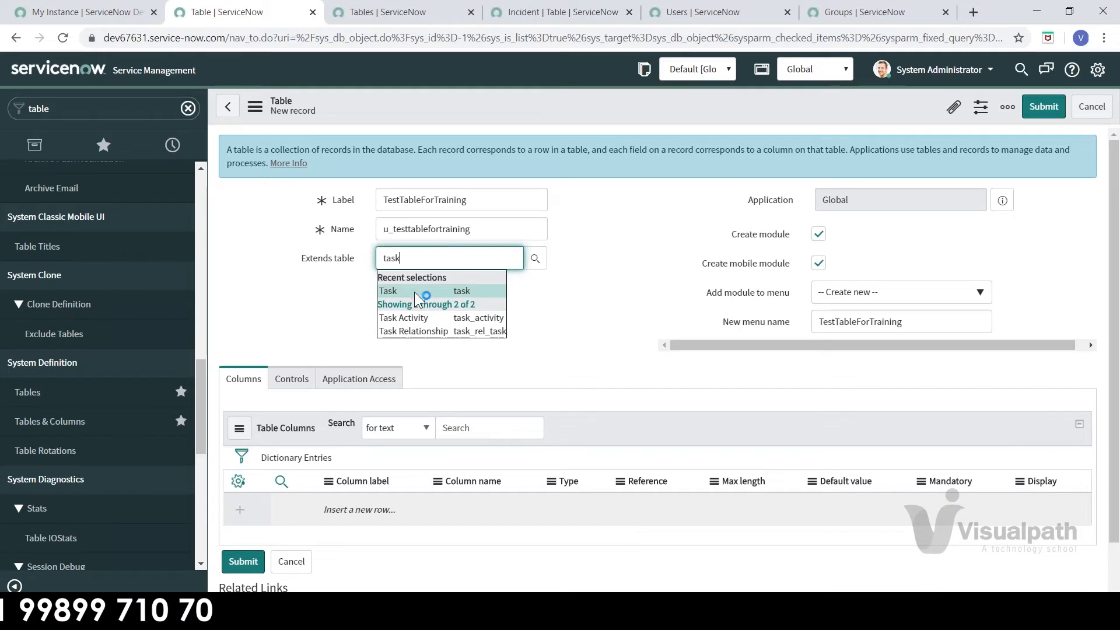
pyautogui.click(414, 292)
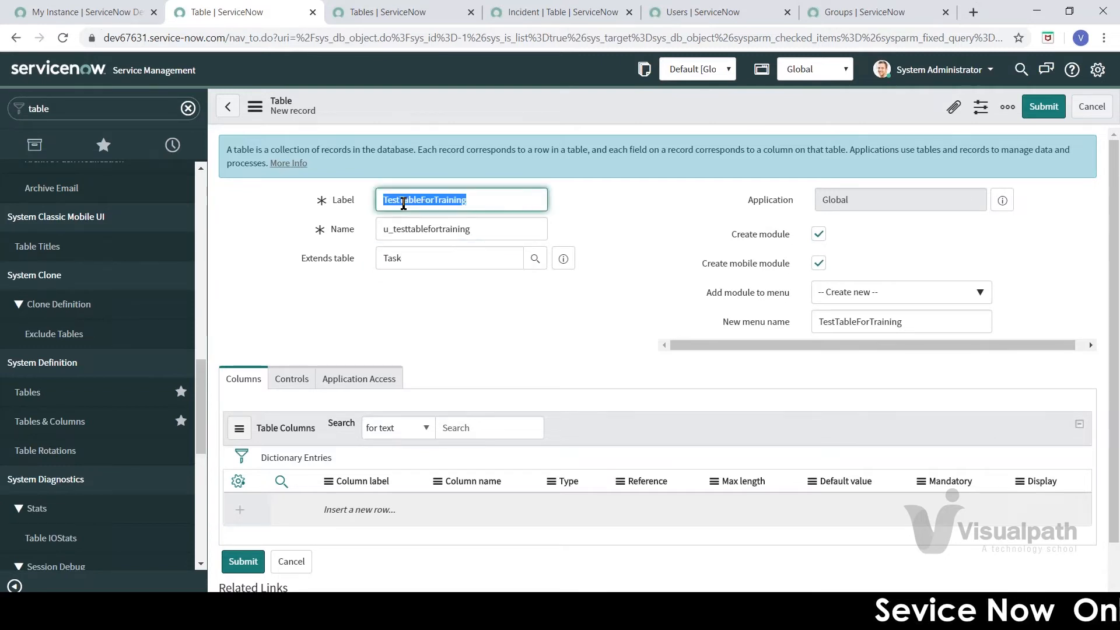
# Step: Save TestTableForTraining from the header menu, giving it 70 inherited Task columns
pyautogui.rightClick(615, 102)
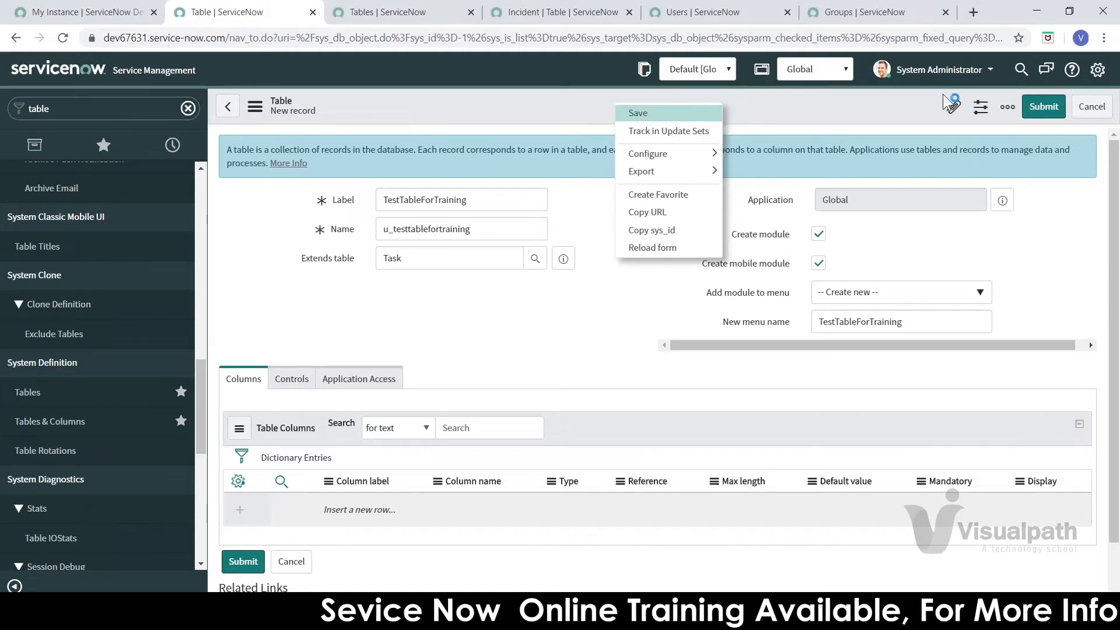
pyautogui.click(682, 116)
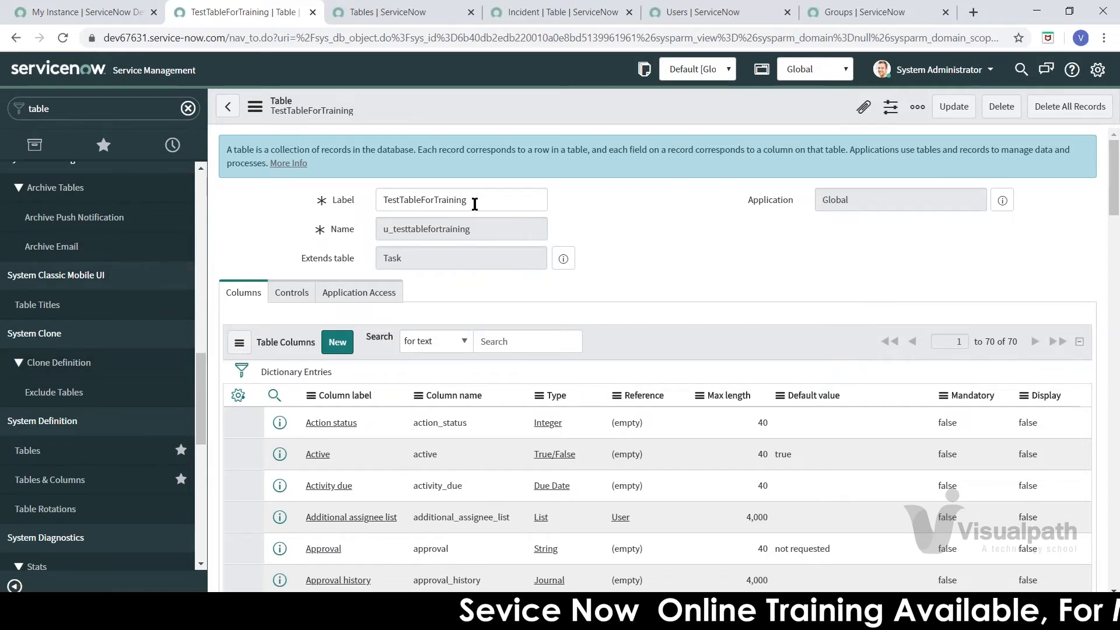
pyautogui.rightClick(208, 19)
pyautogui.click(239, 66)
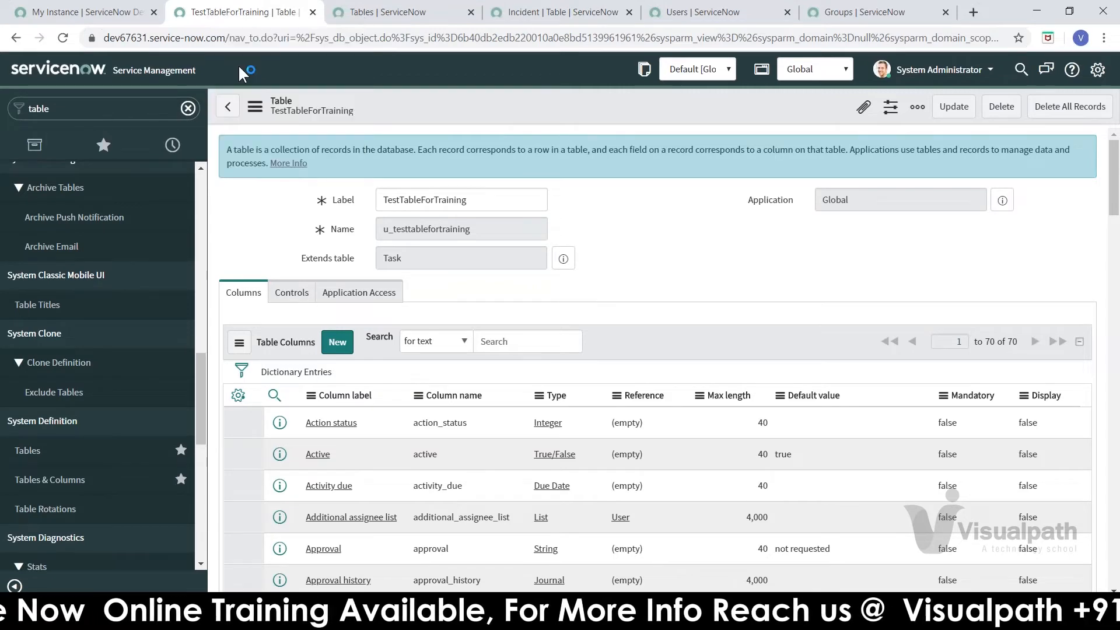
pyautogui.click(215, 13)
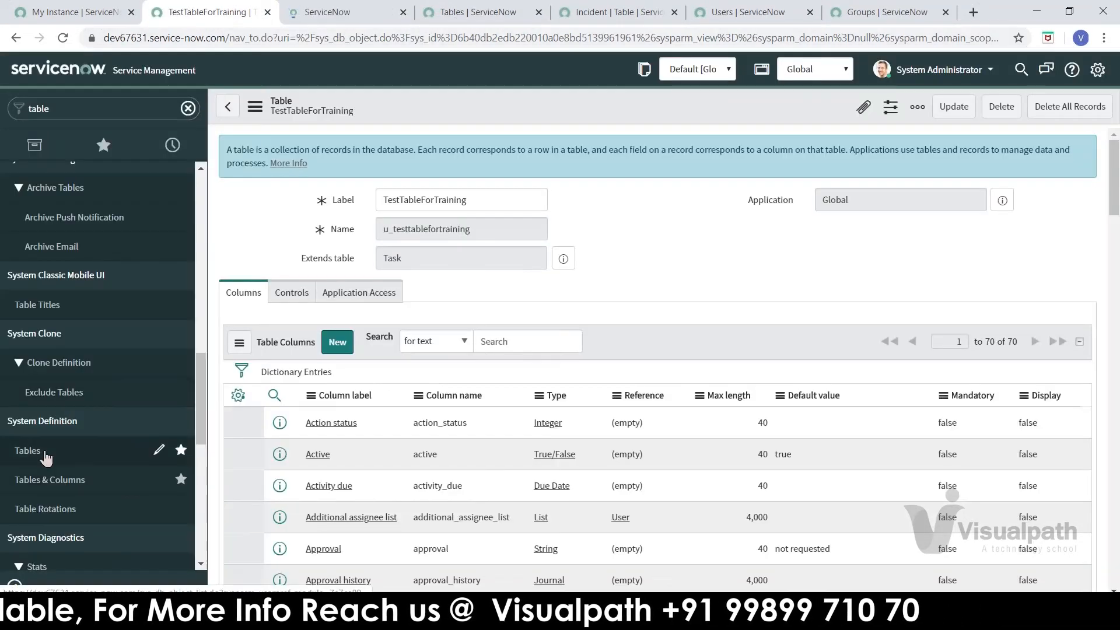
pyautogui.click(45, 453)
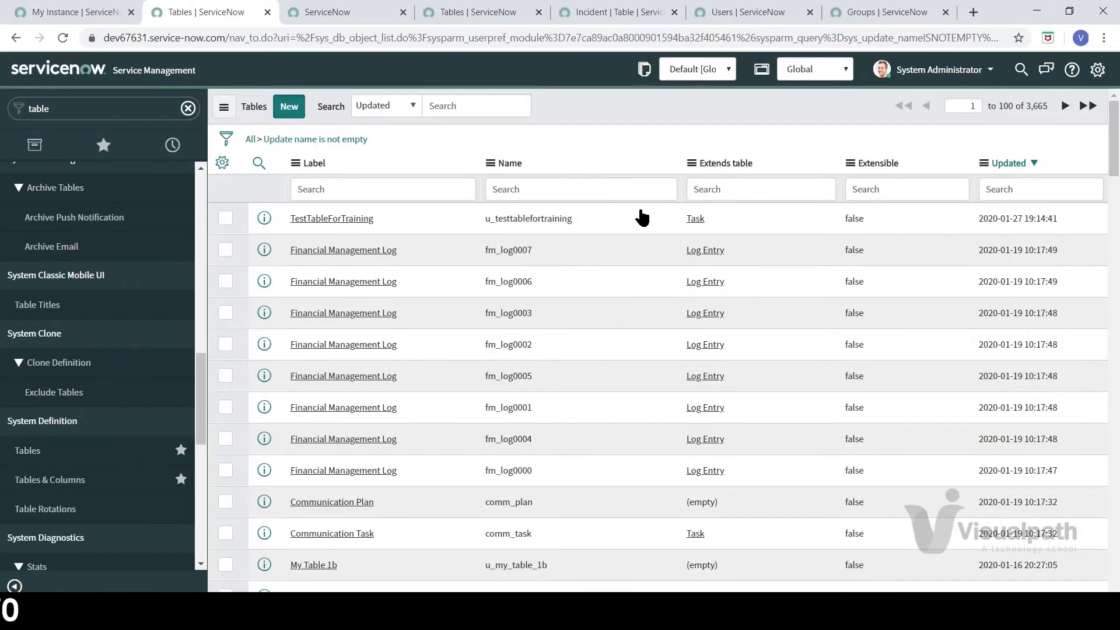
pyautogui.click(289, 107)
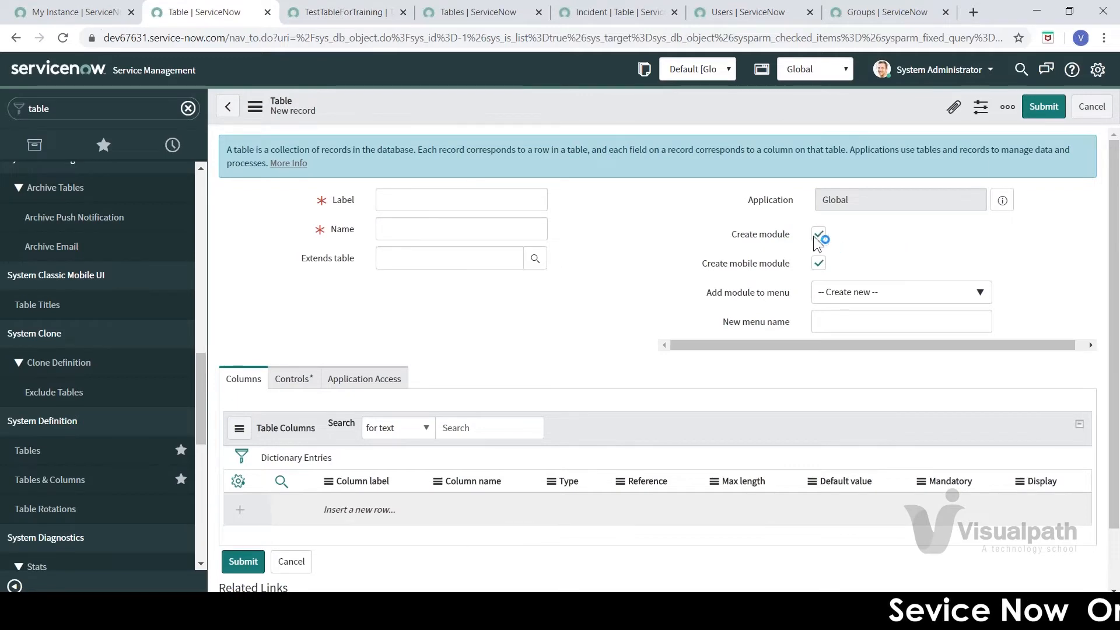
# Step: Filter for 'testtab', start a new TestTableForTraining record, then return to the new Table tab
pyautogui.click(383, 13)
pyautogui.write('test')
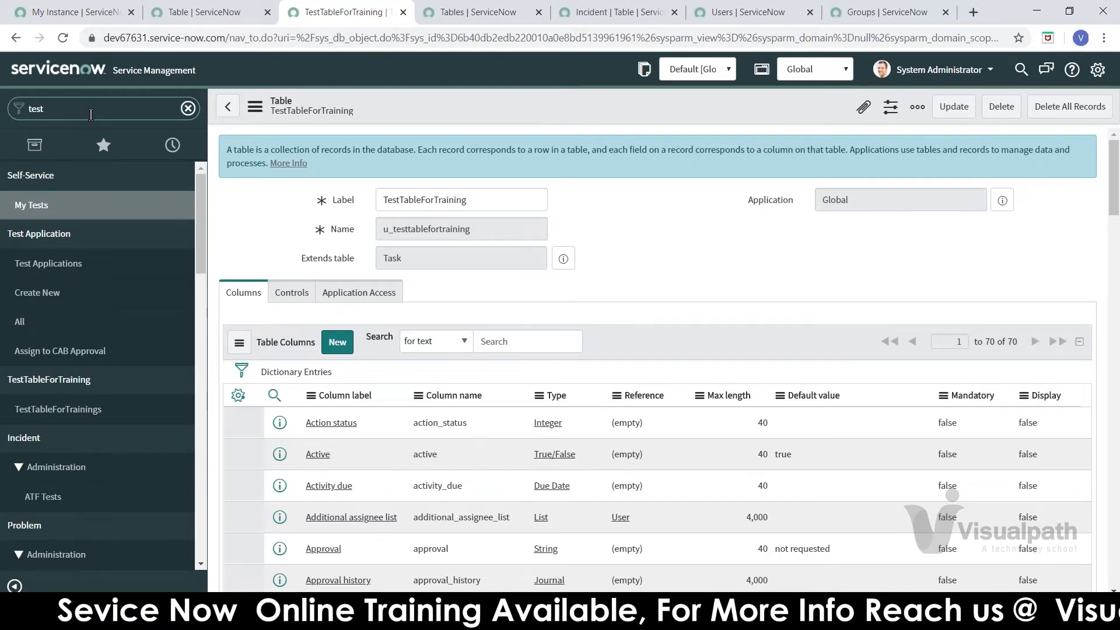
pyautogui.write('table')
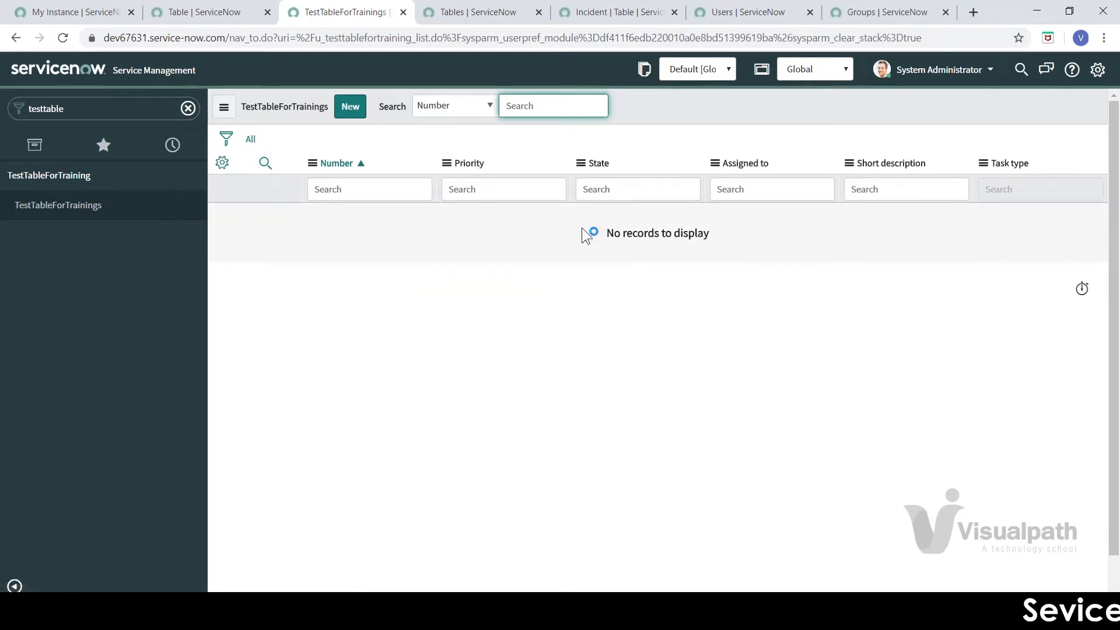
pyautogui.click(341, 117)
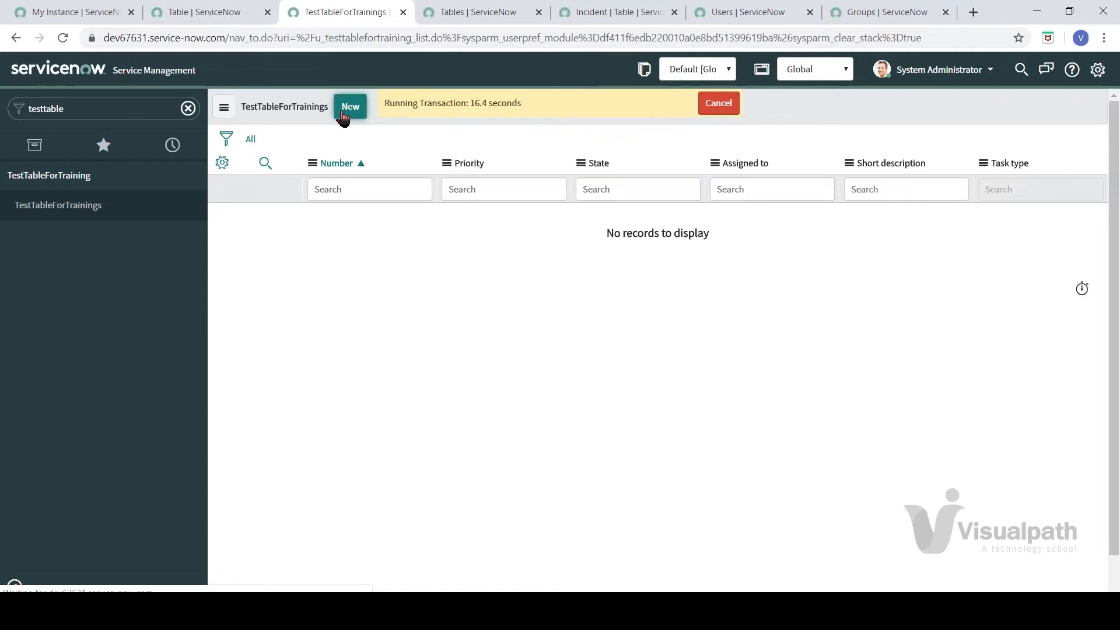
pyautogui.click(178, 13)
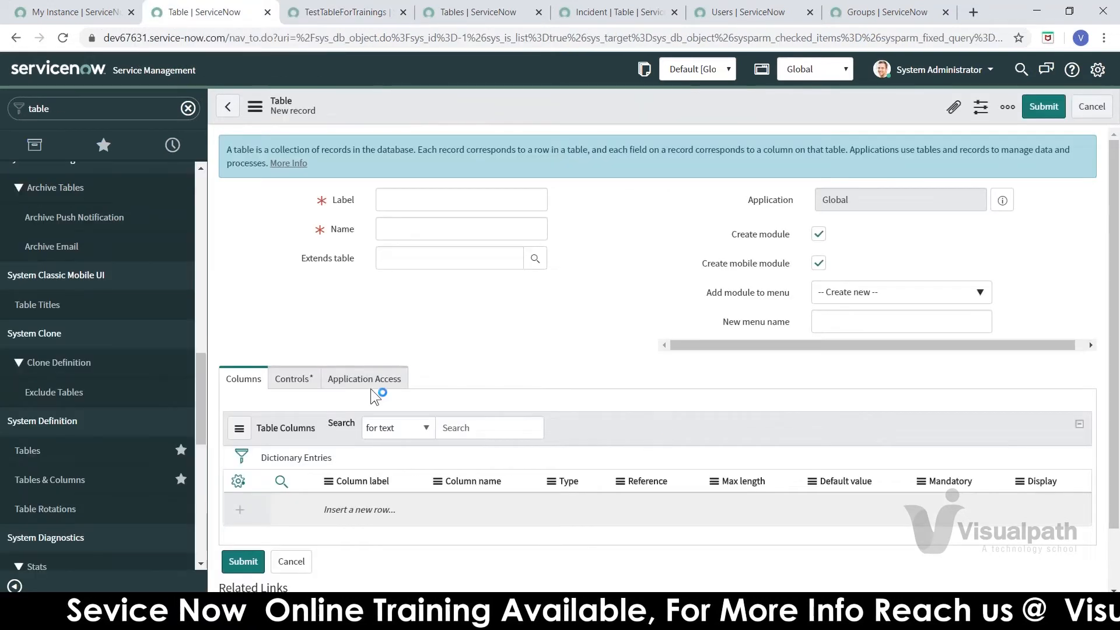
# Step: Review the table's Controls options, including User role and the ACLs note, then show Application Access settings
pyautogui.click(287, 382)
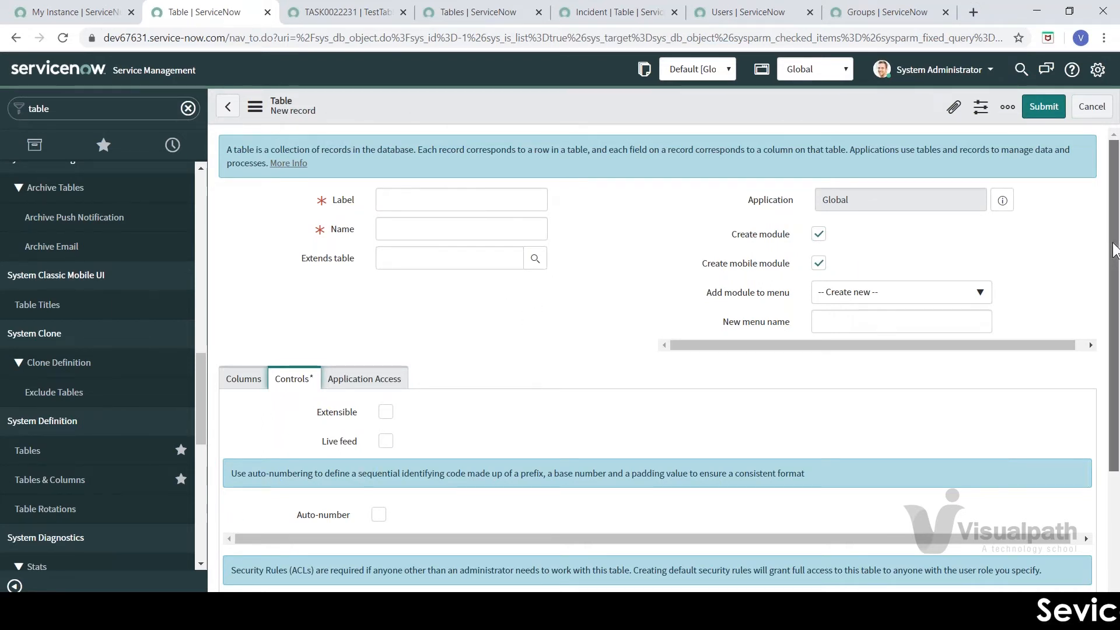
pyautogui.scroll(-3, 1116, 270)
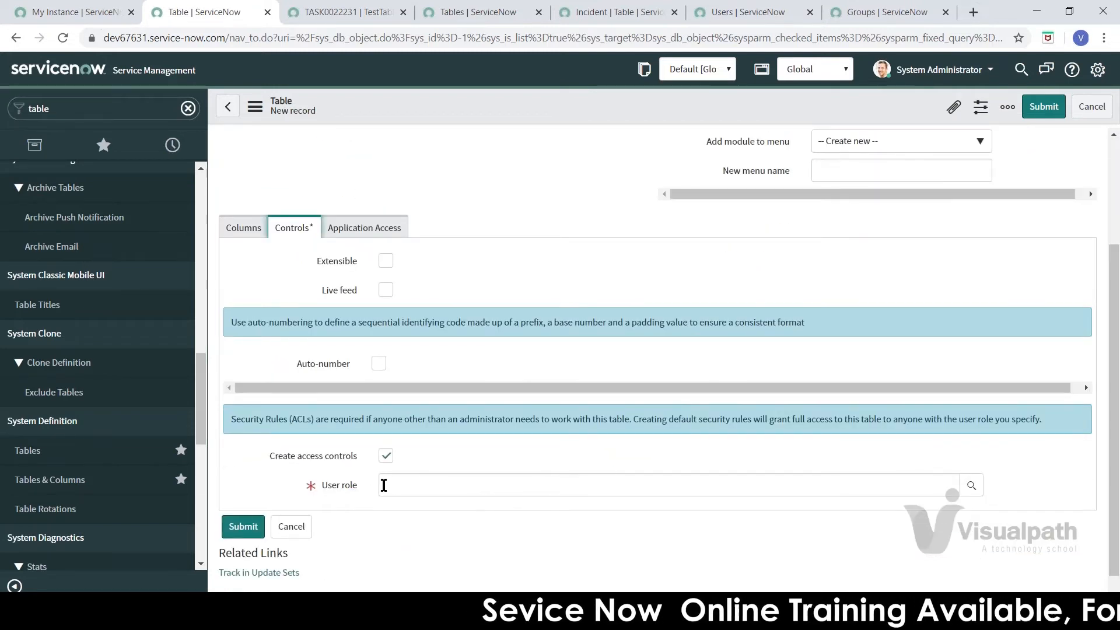
pyautogui.click(397, 478)
pyautogui.click(267, 471)
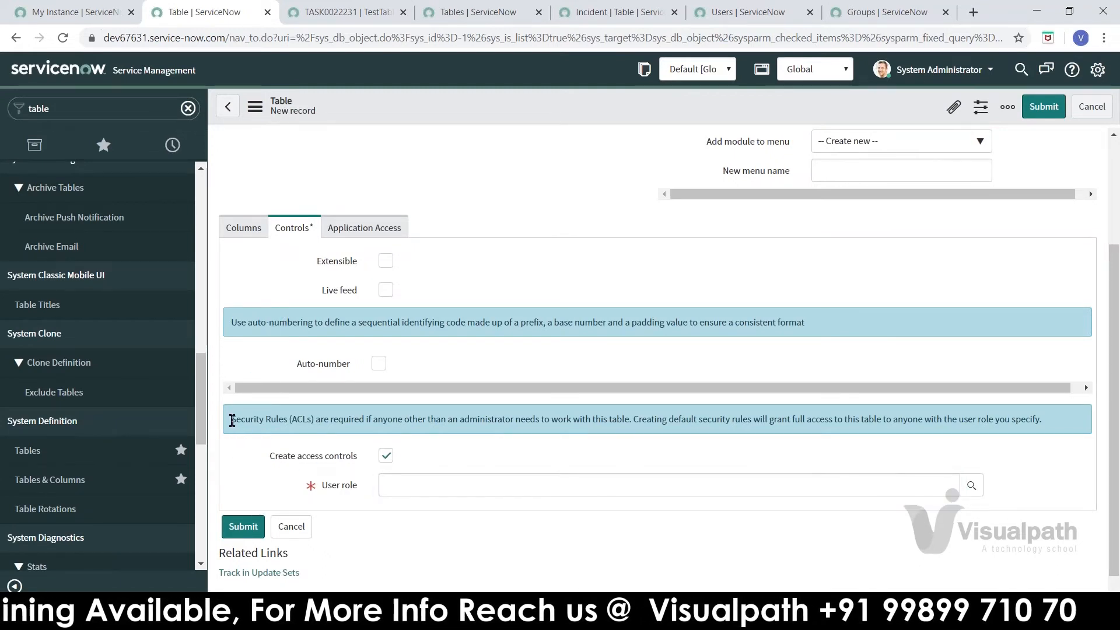
pyautogui.moveTo(232, 421); pyautogui.dragTo(375, 442)
pyautogui.click(284, 429)
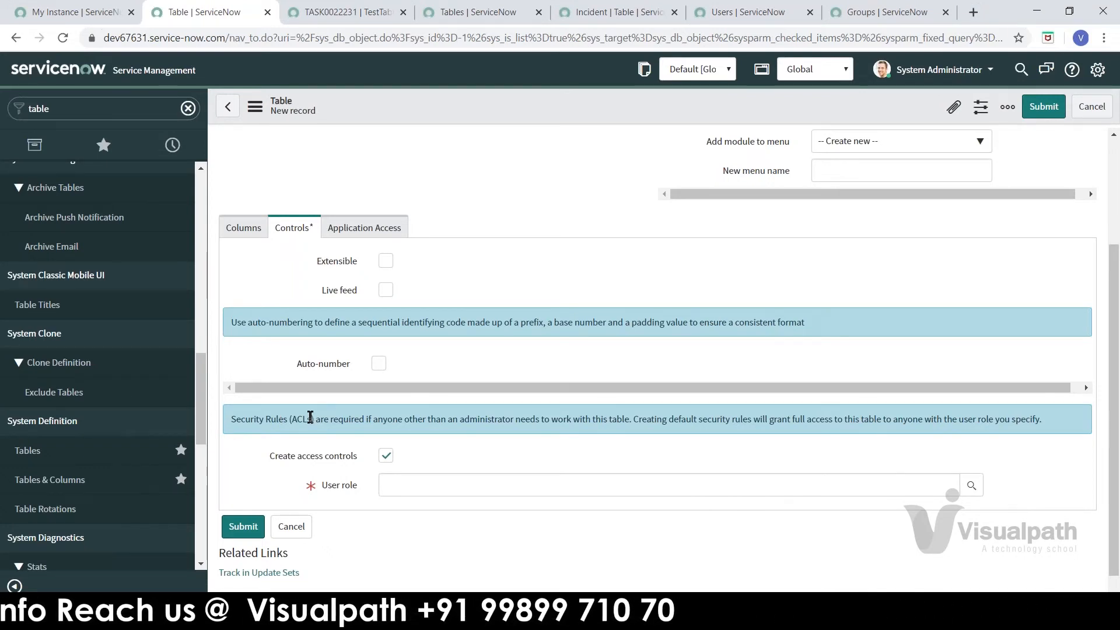
pyautogui.doubleClick(301, 419)
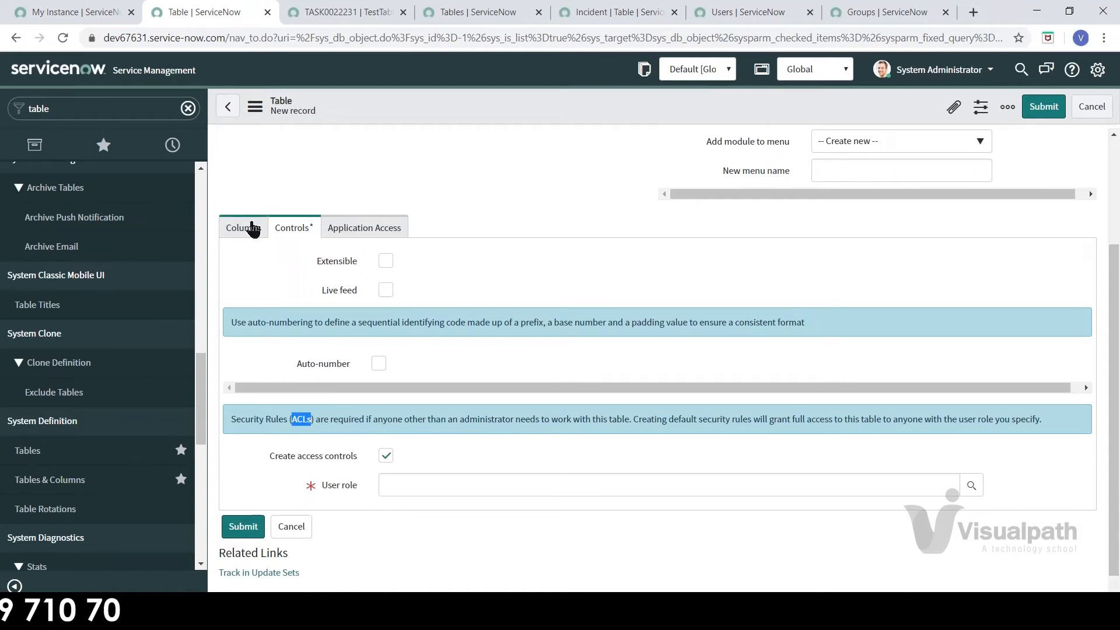
pyautogui.click(356, 229)
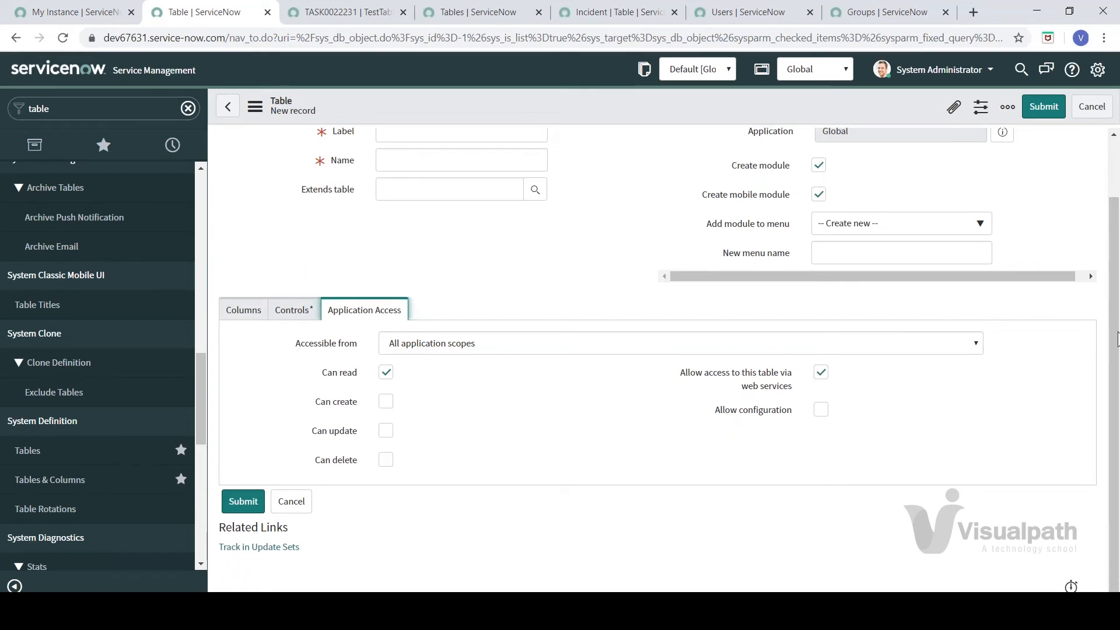
pyautogui.scroll(1, 432, 190)
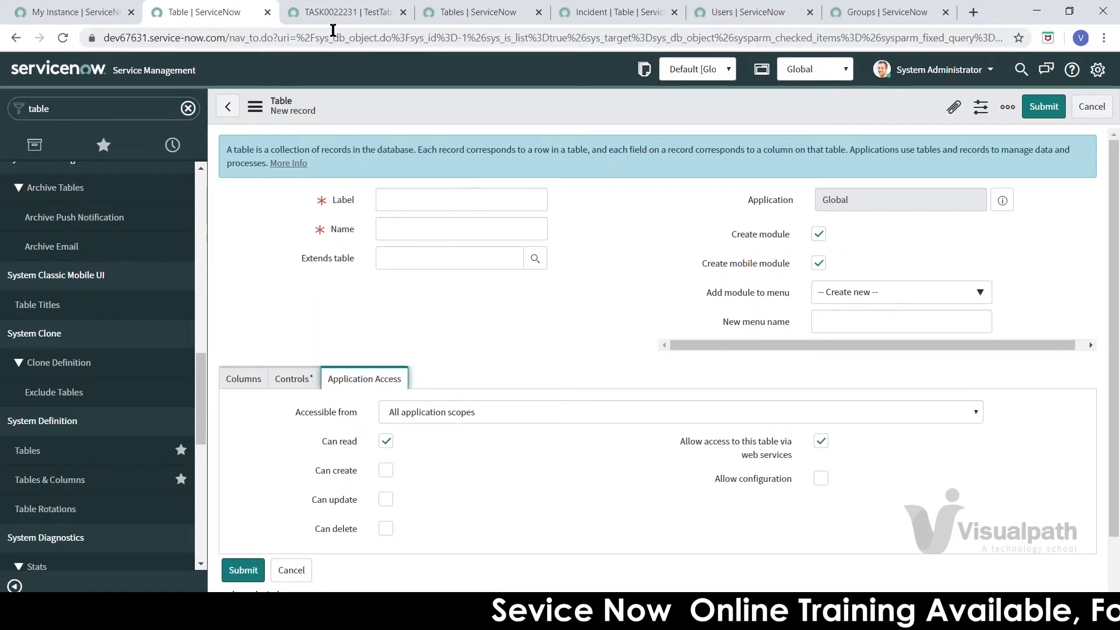
pyautogui.click(336, 13)
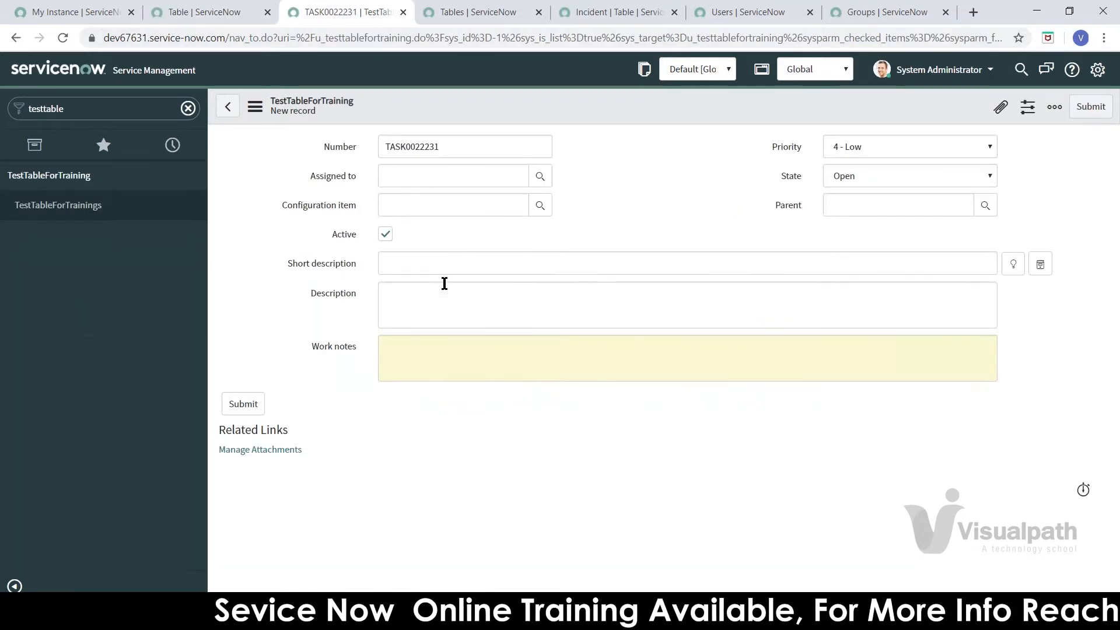
pyautogui.click(205, 12)
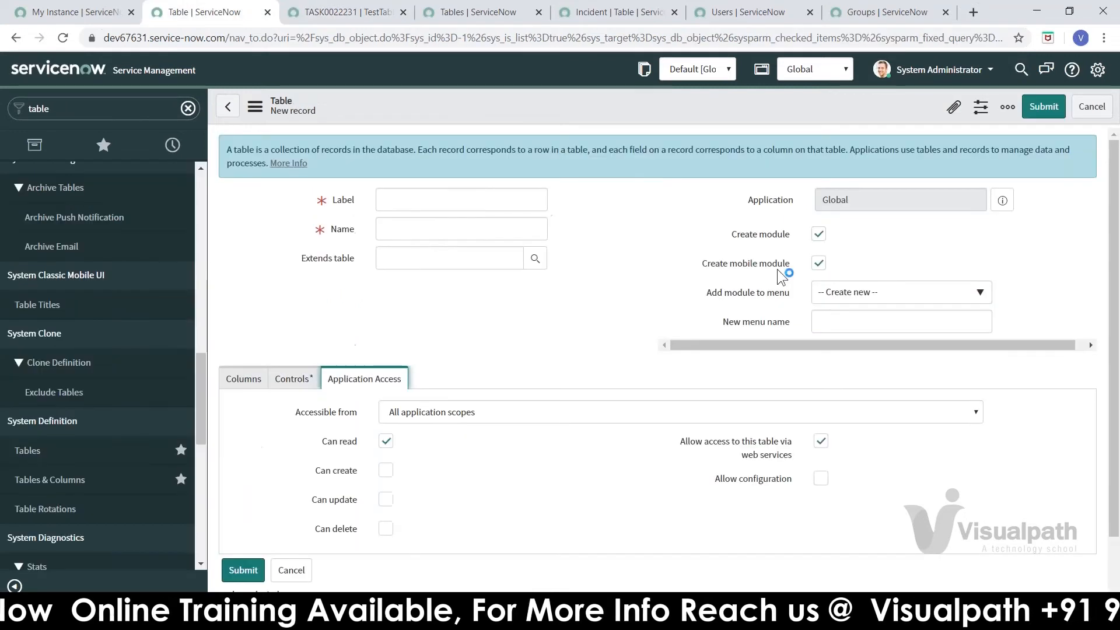
pyautogui.click(819, 235)
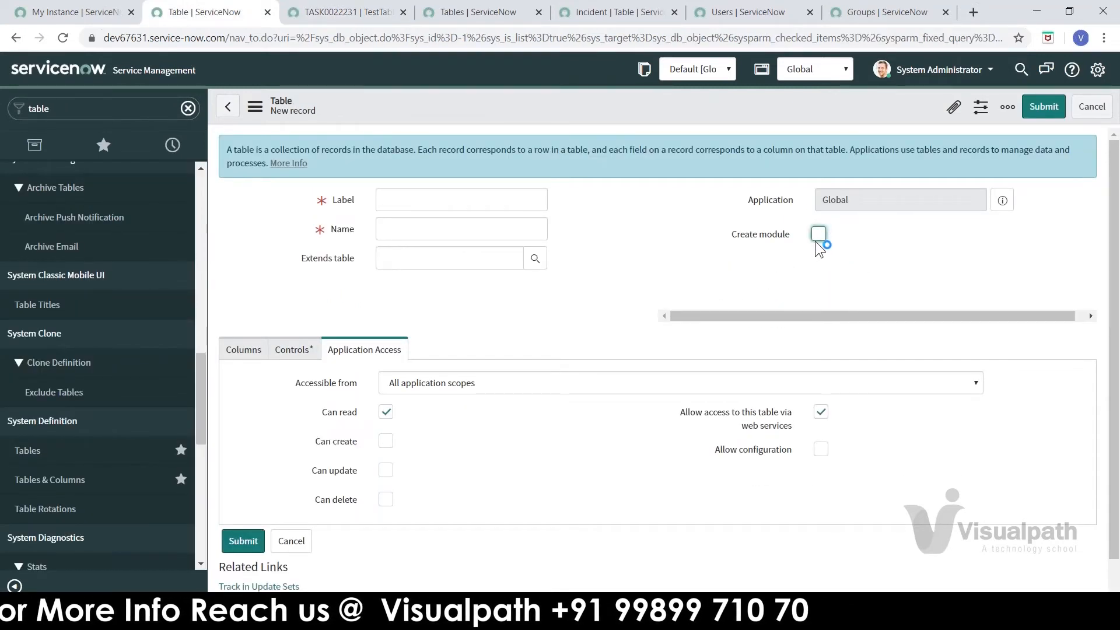
pyautogui.click(820, 235)
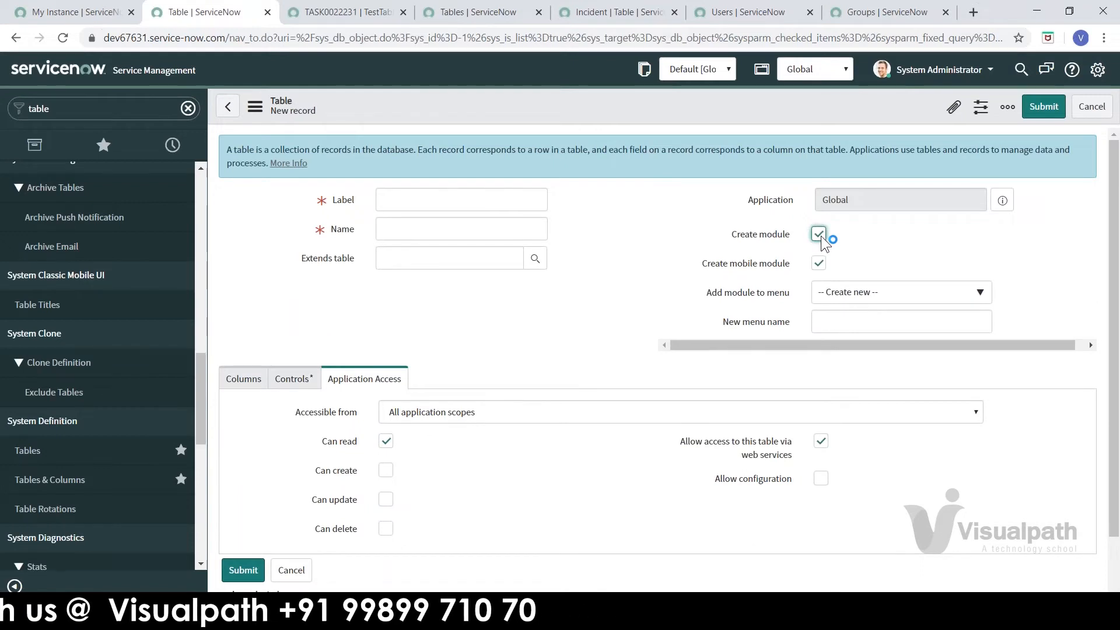
pyautogui.click(832, 298)
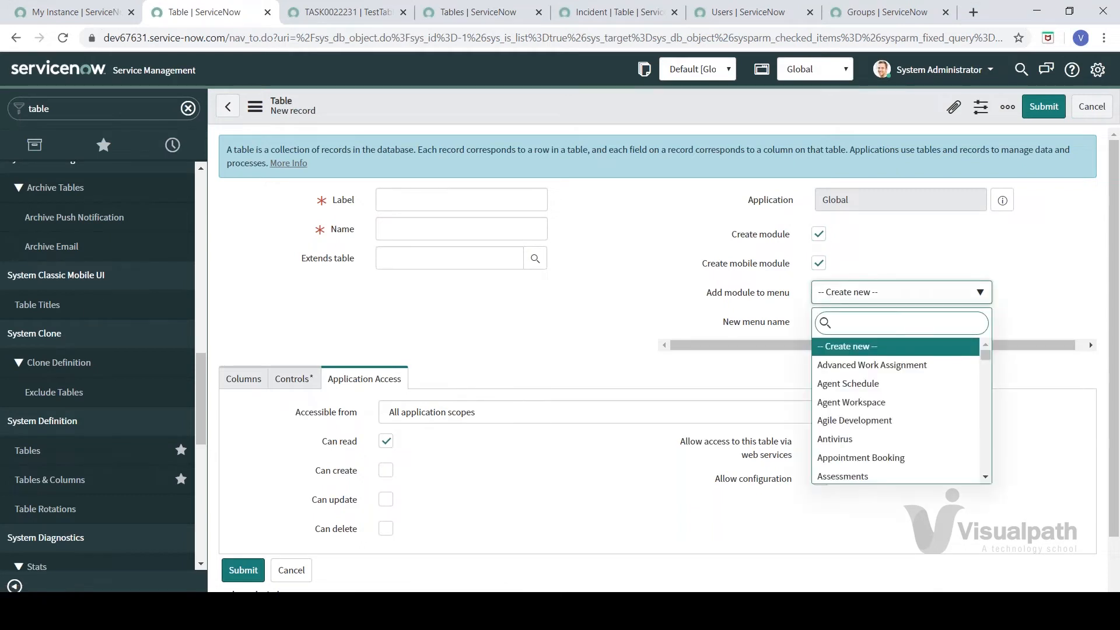
pyautogui.click(782, 305)
pyautogui.click(839, 293)
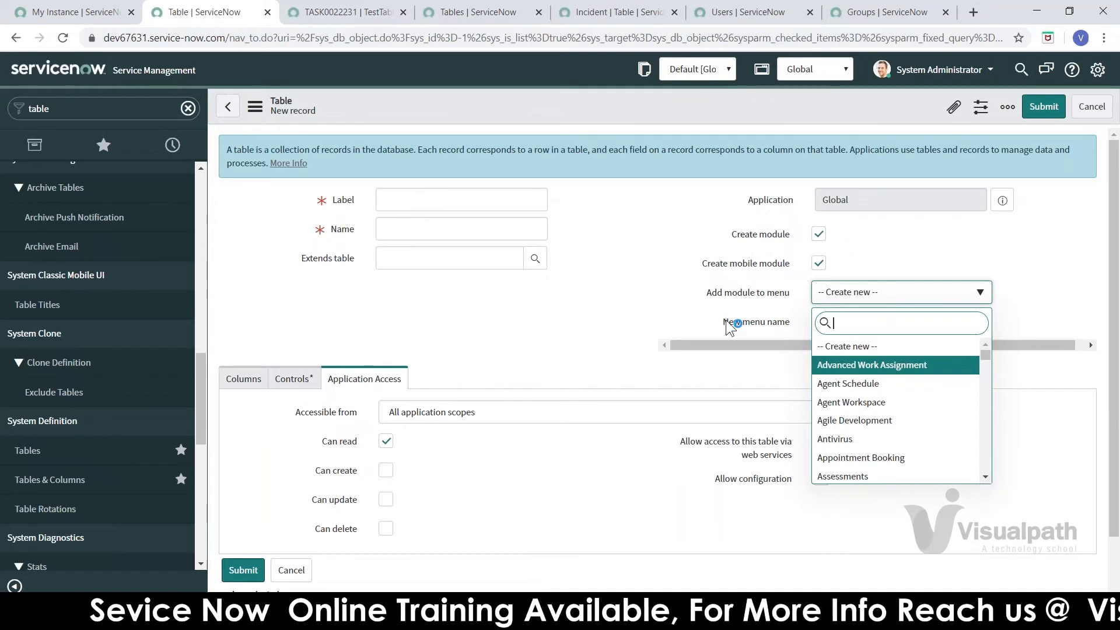
pyautogui.click(806, 328)
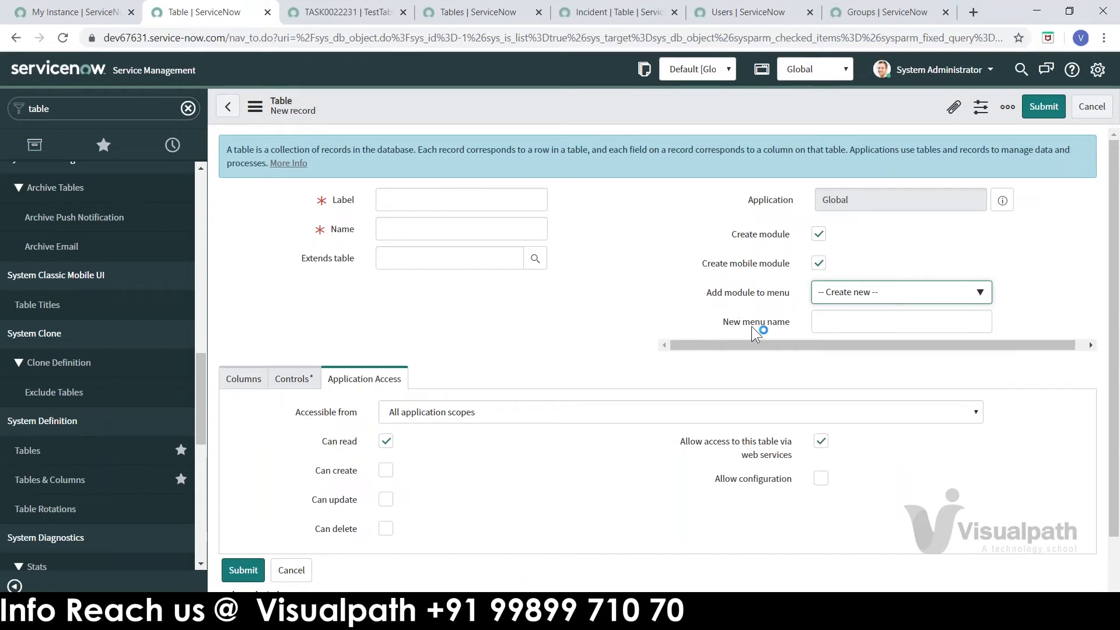
pyautogui.click(368, 14)
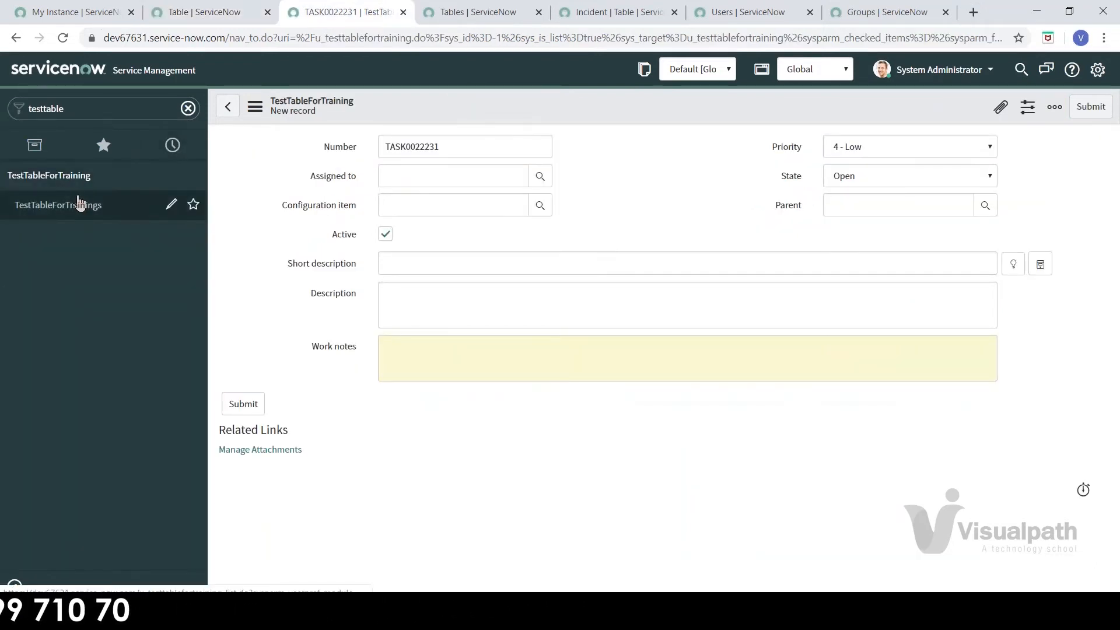
pyautogui.click(228, 17)
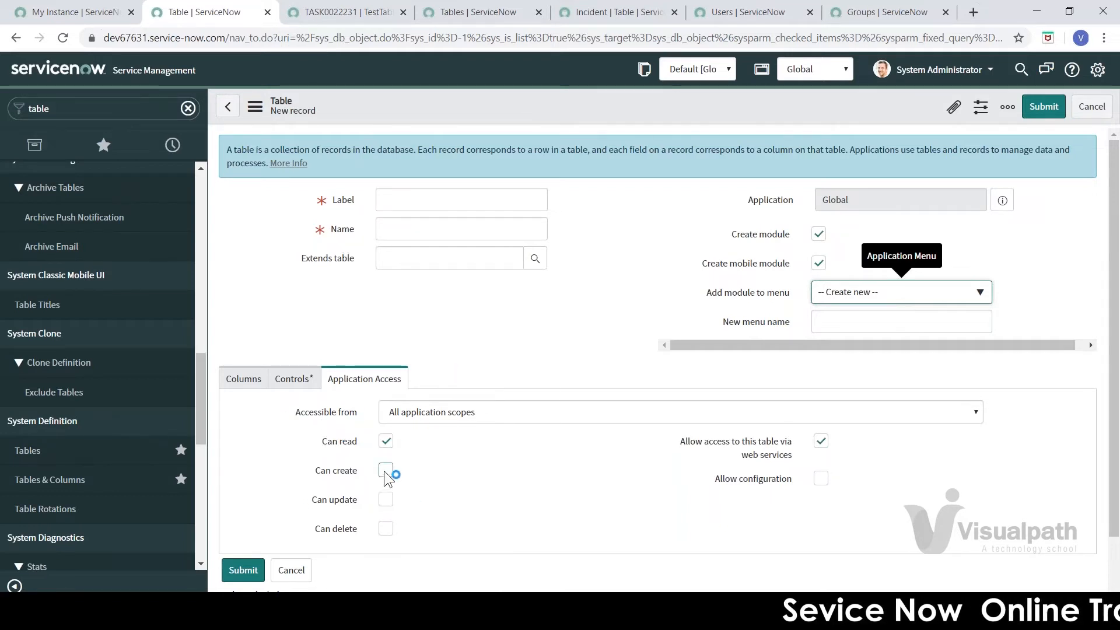
# Step: Check the empty Label, Name and Extends table fields and return to the empty Columns list
pyautogui.click(404, 203)
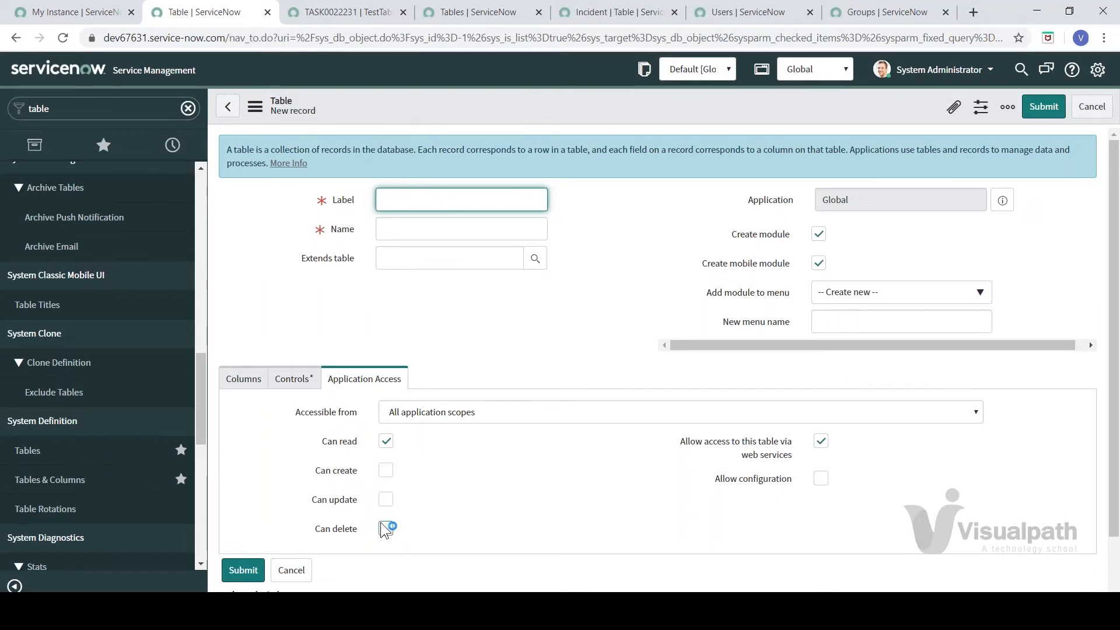
pyautogui.click(393, 304)
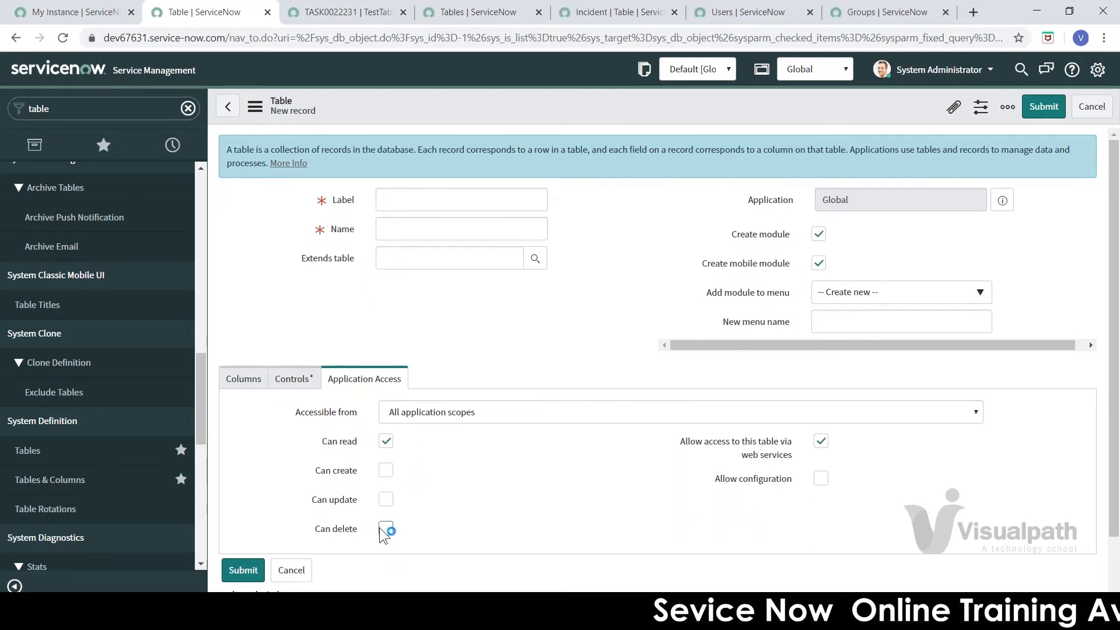
pyautogui.click(233, 381)
pyautogui.click(425, 203)
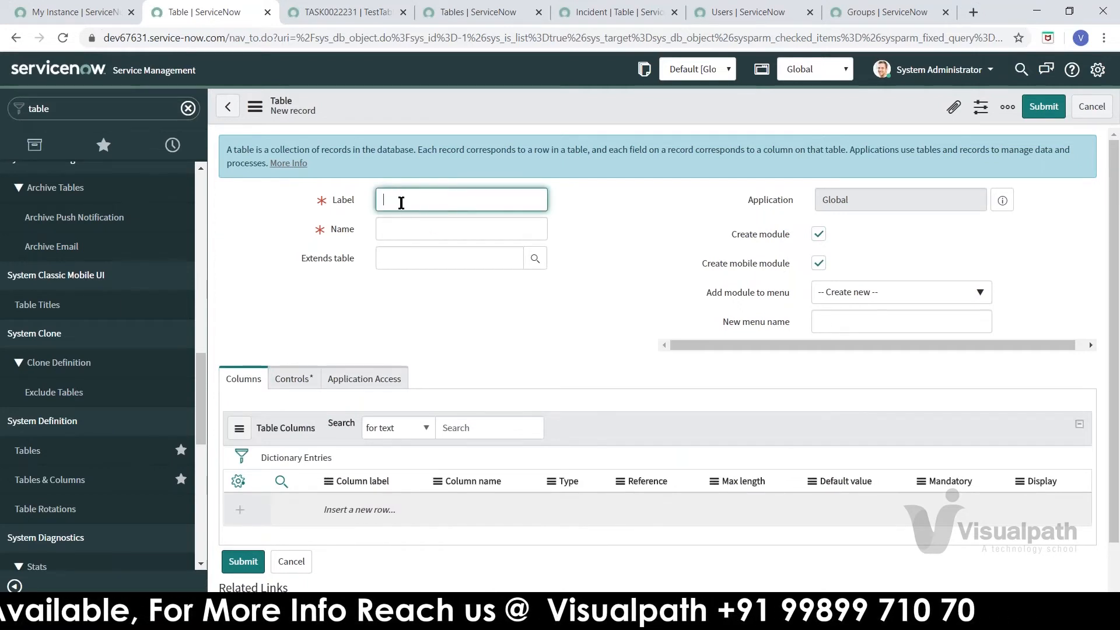
pyautogui.click(401, 228)
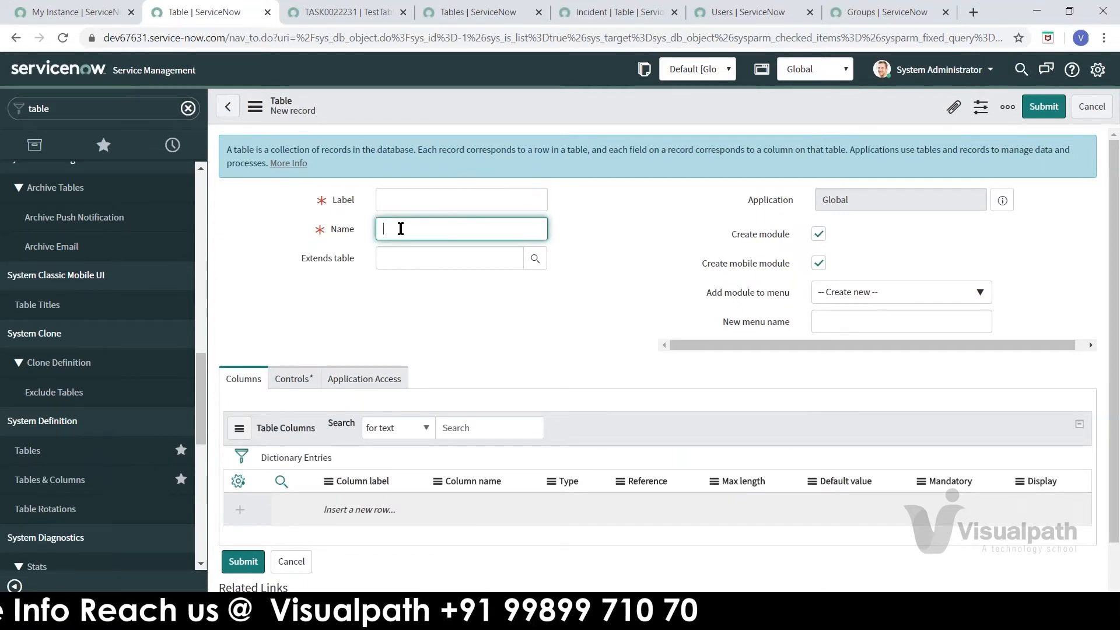
pyautogui.click(407, 254)
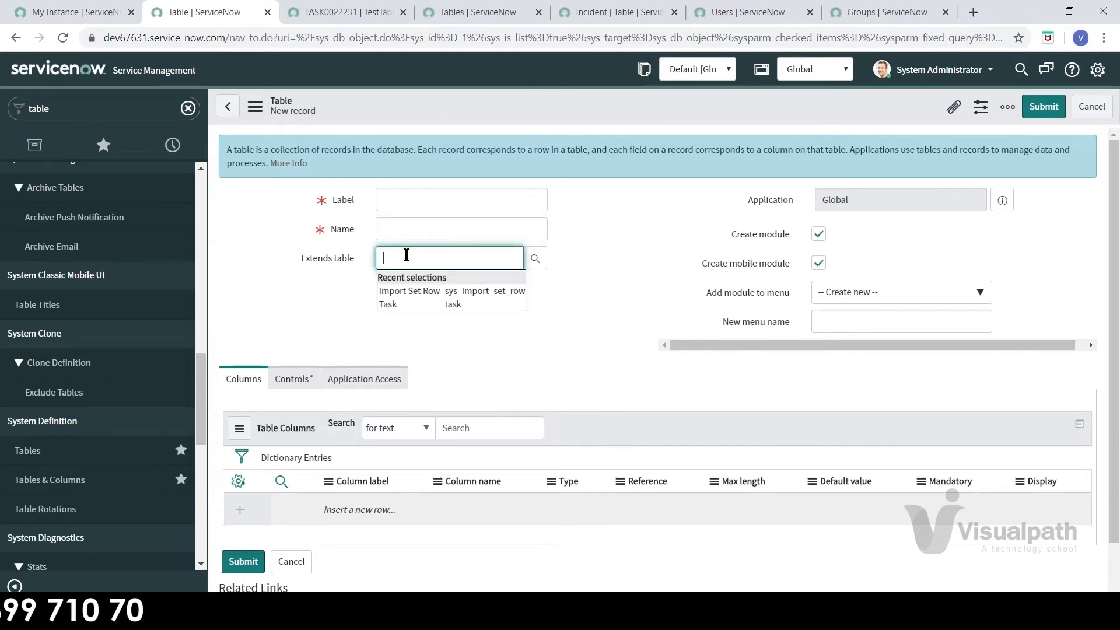
pyautogui.click(339, 295)
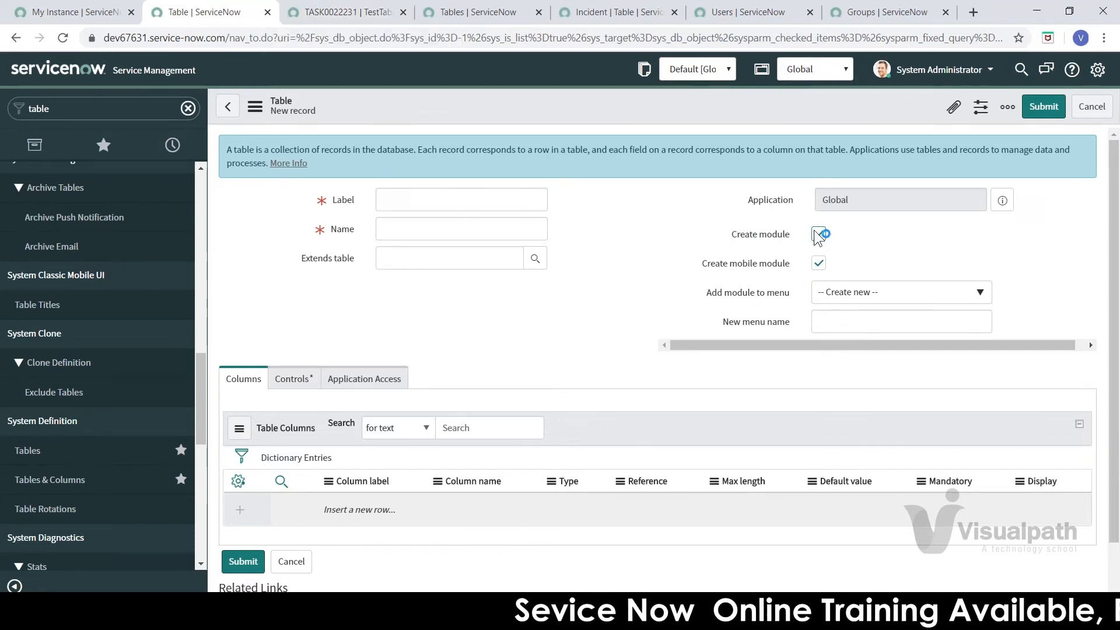
pyautogui.click(357, 16)
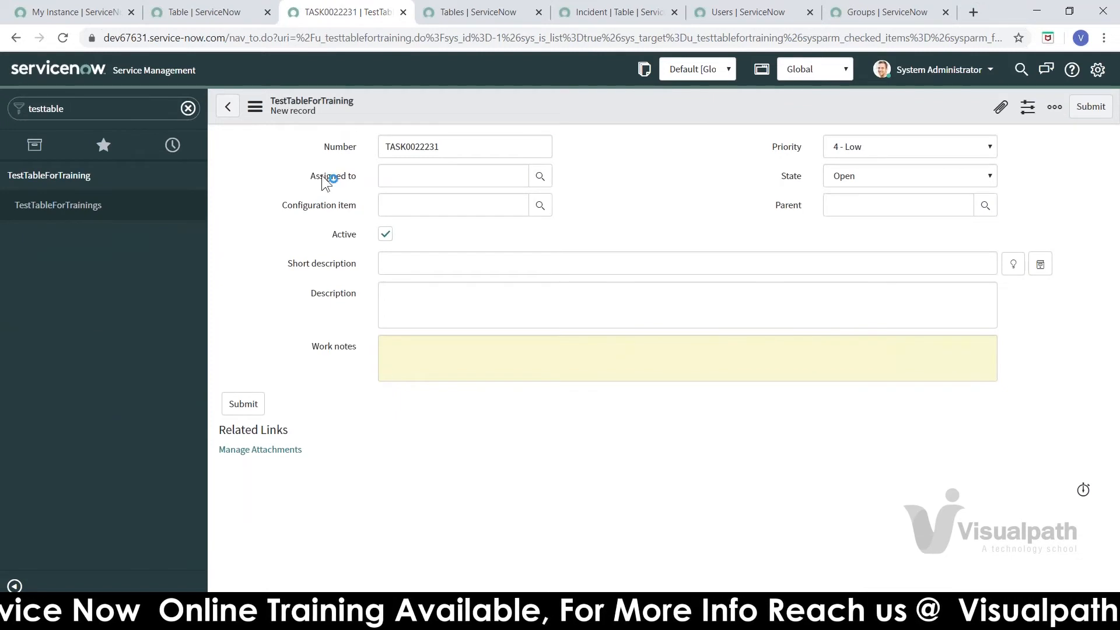
pyautogui.click(94, 206)
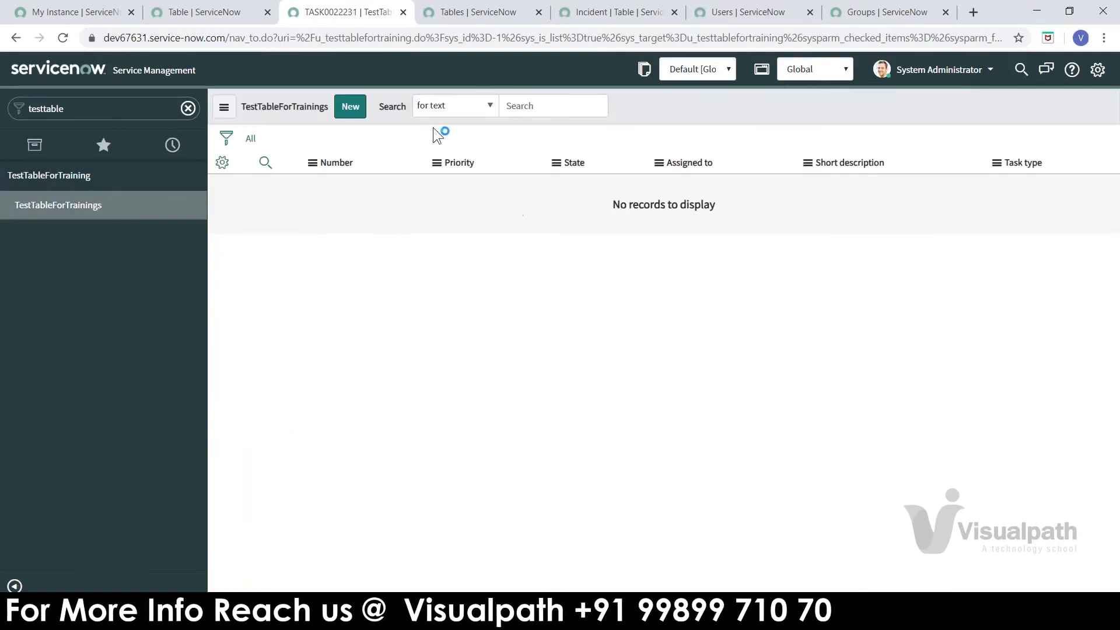
pyautogui.click(352, 107)
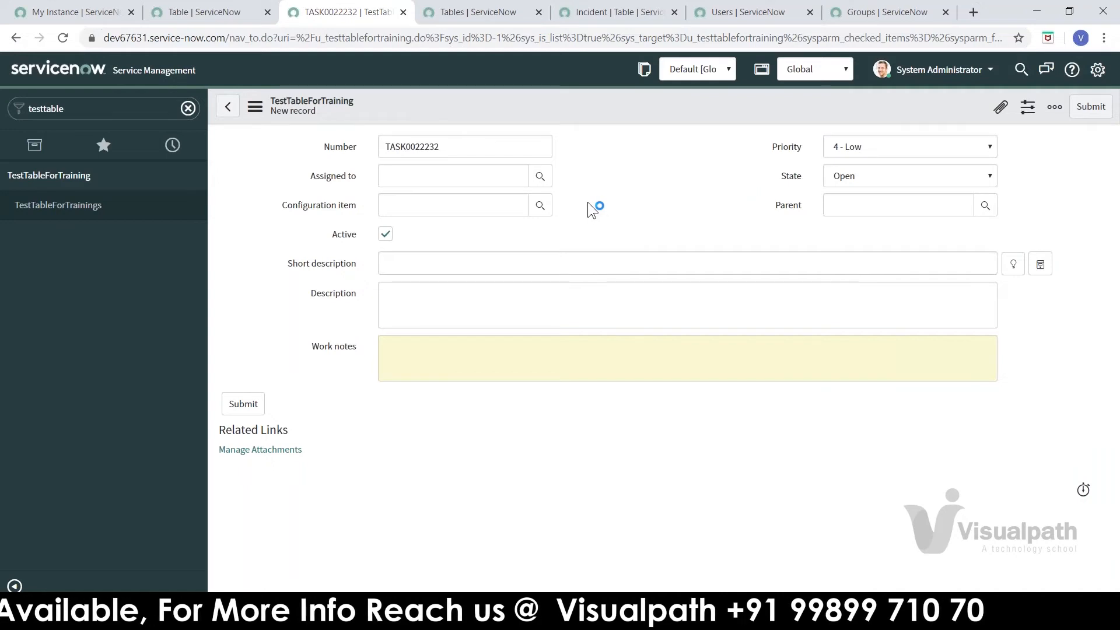
pyautogui.click(478, 179)
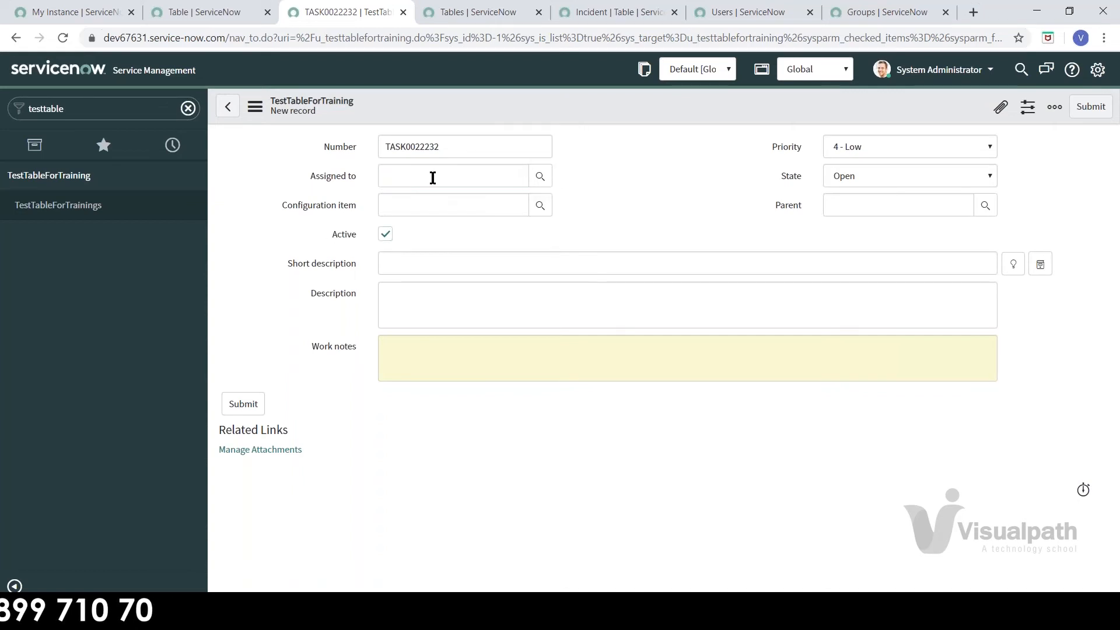
pyautogui.moveTo(341, 174)
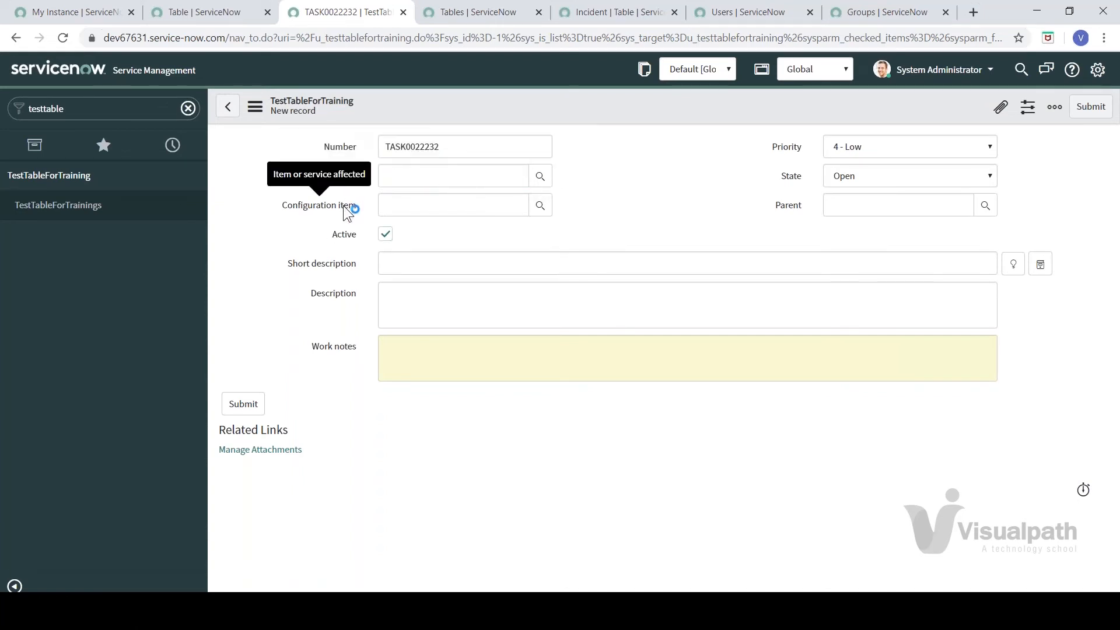
pyautogui.click(678, 198)
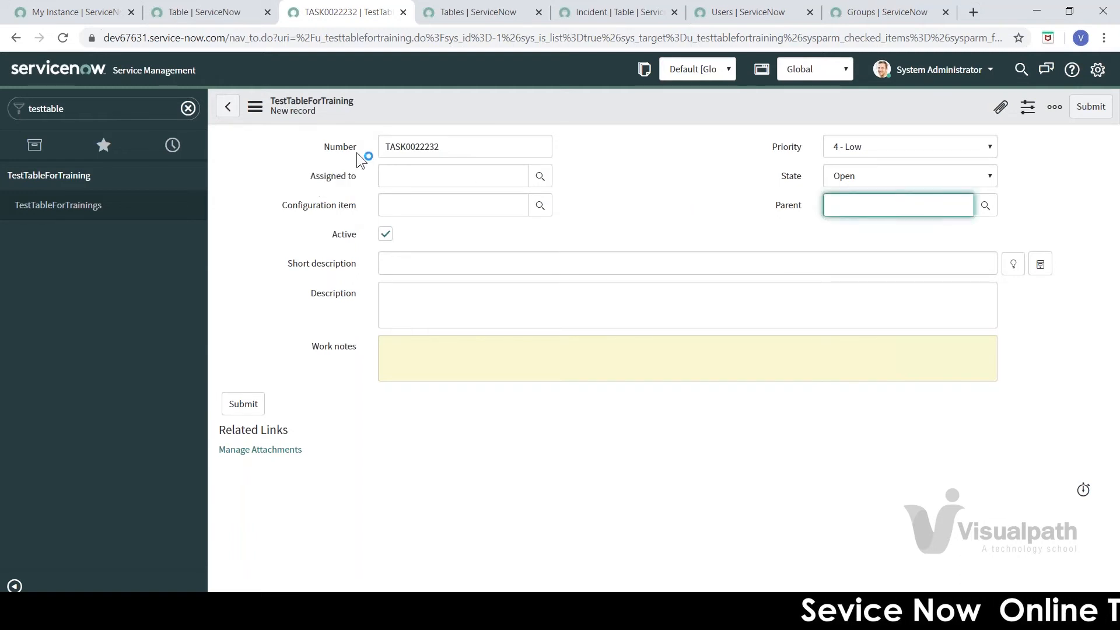
pyautogui.moveTo(353, 173)
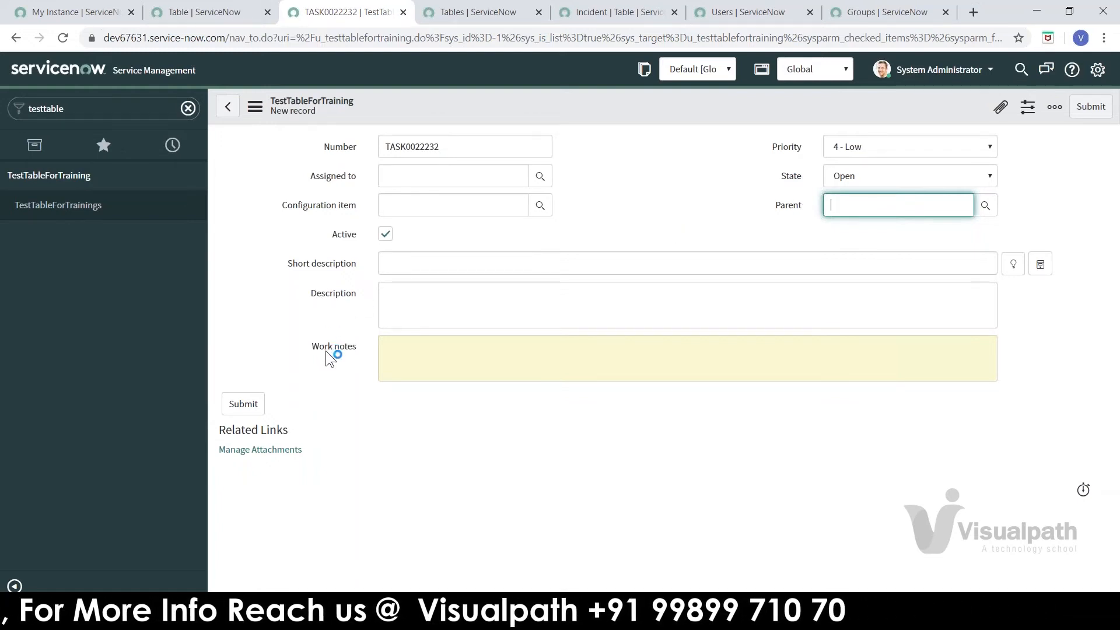
pyautogui.rightClick(560, 110)
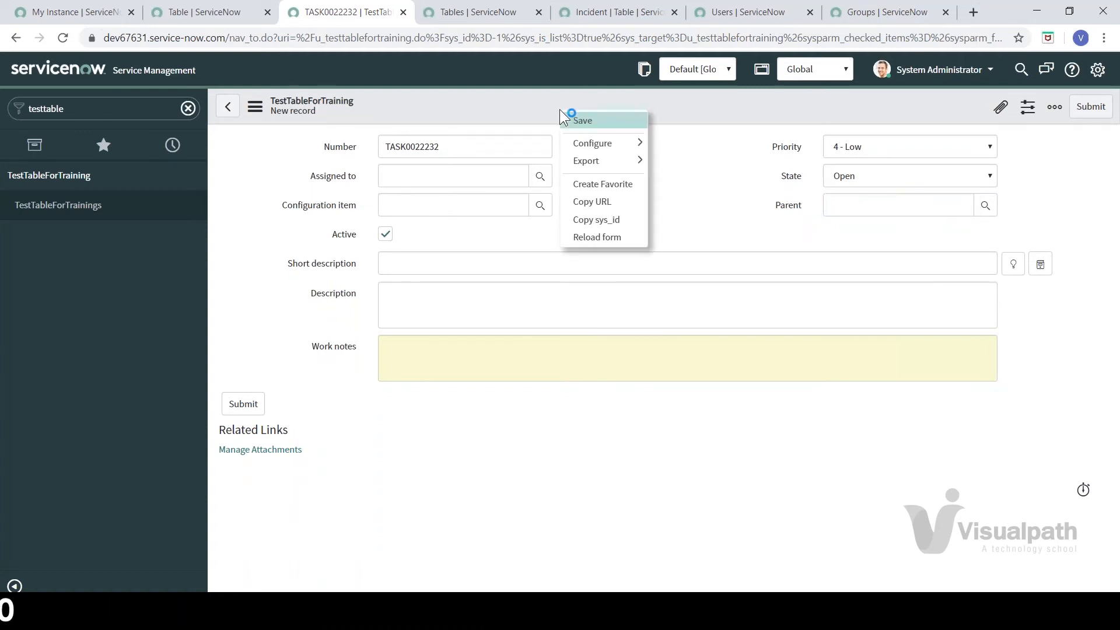
pyautogui.moveTo(582, 141)
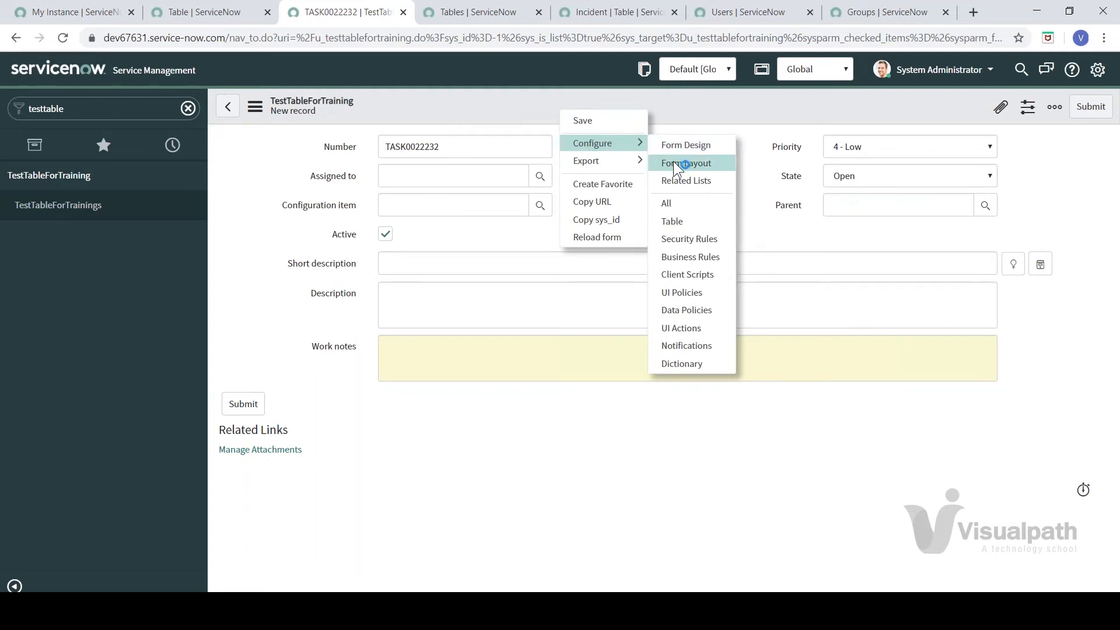
pyautogui.click(674, 118)
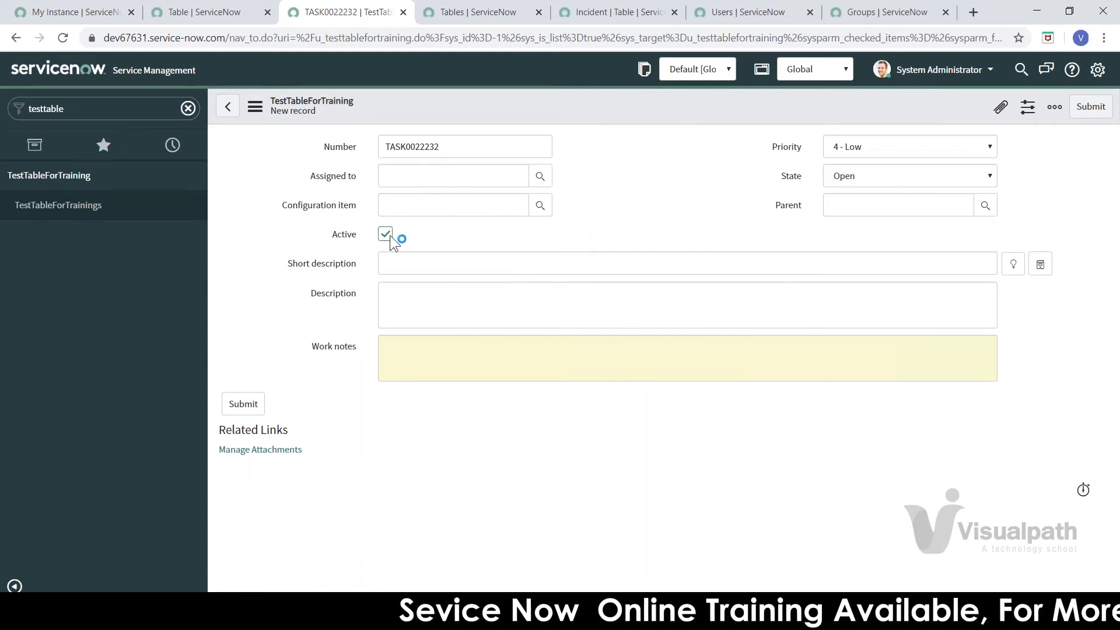
# Step: Open the Form Layout configuration for the TestTableForTraining form
pyautogui.rightClick(655, 106)
pyautogui.moveTo(668, 140)
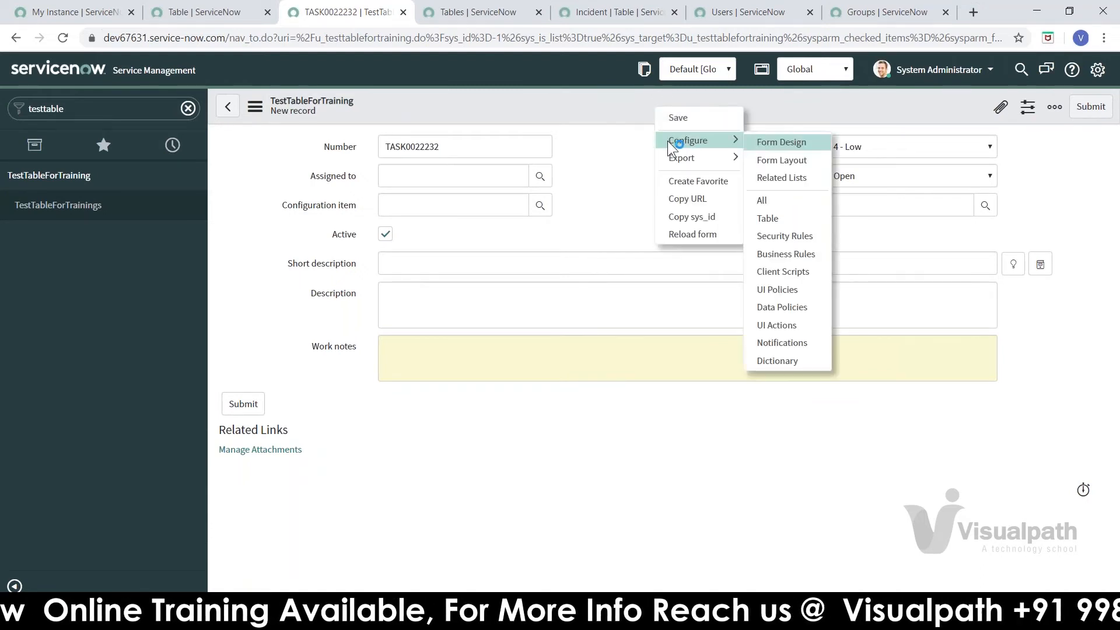
pyautogui.click(783, 160)
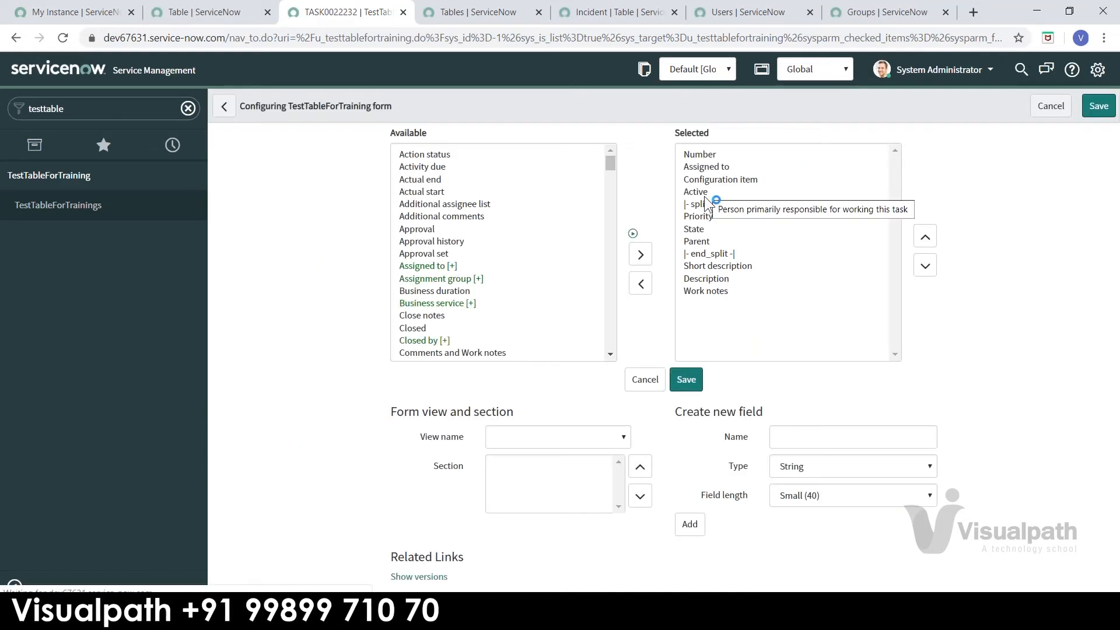
# Step: Move Active below the split marker in Selected fields and save the form layout
pyautogui.click(700, 192)
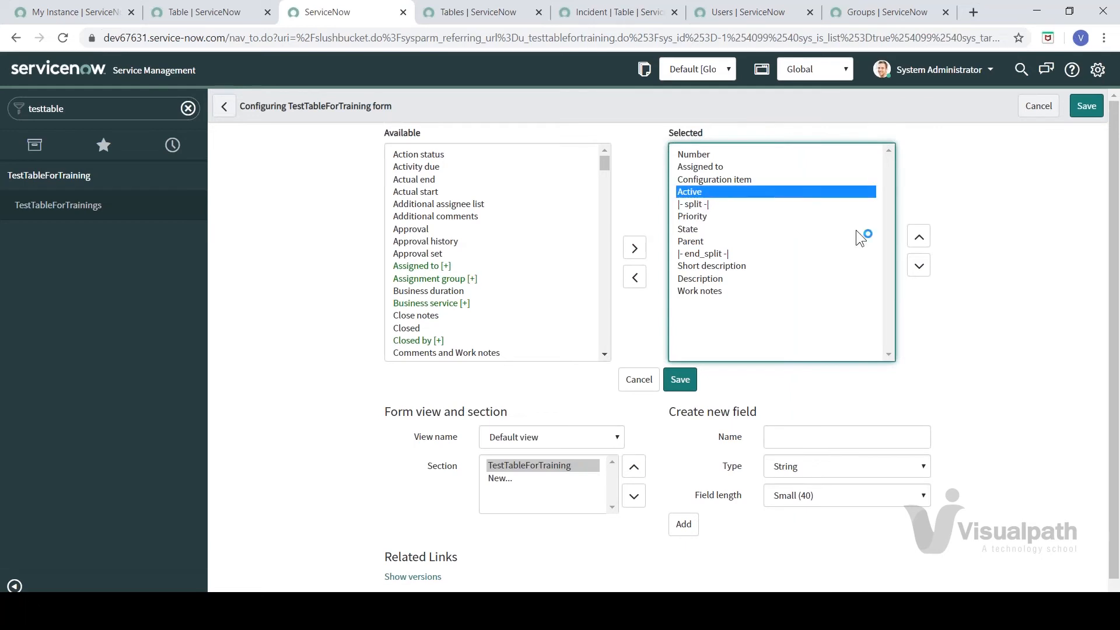
pyautogui.click(918, 266)
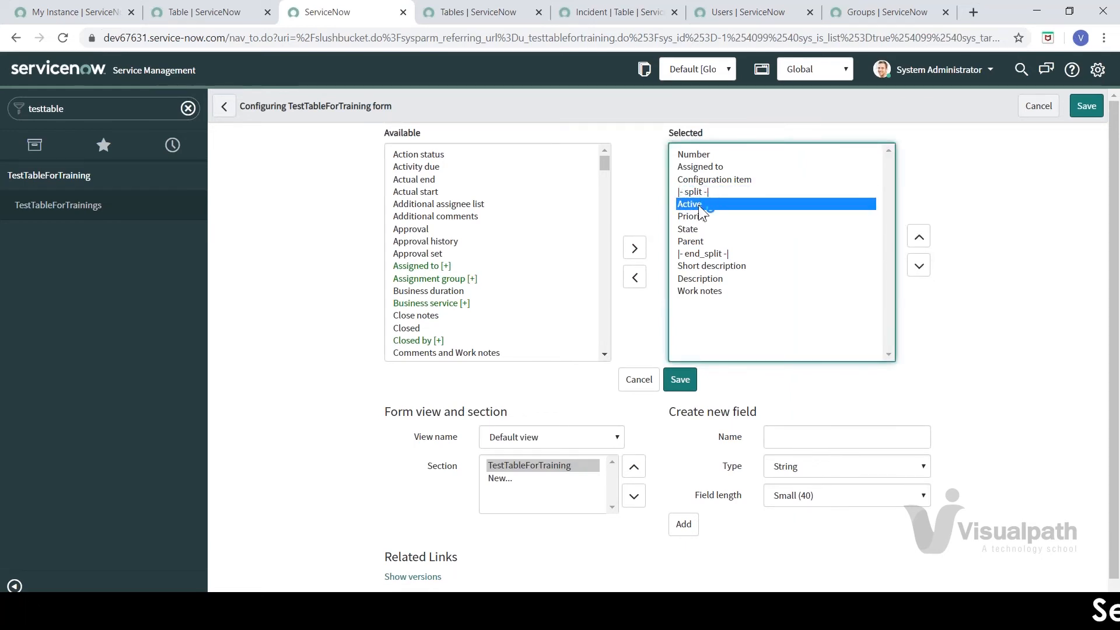
pyautogui.click(494, 215)
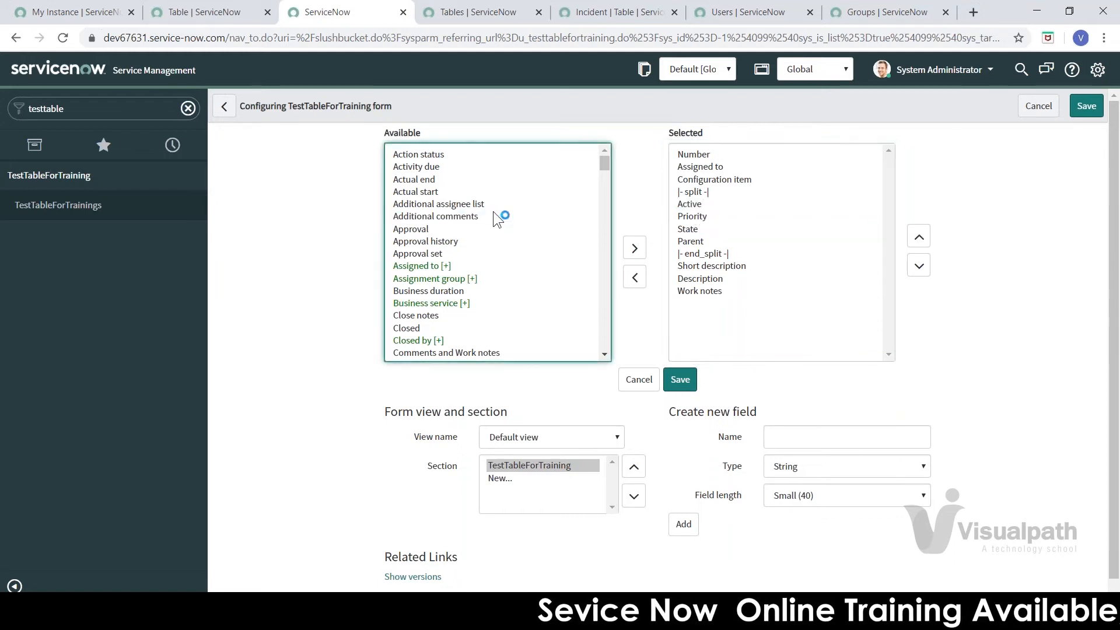
pyautogui.press('s')
pyautogui.press('s')
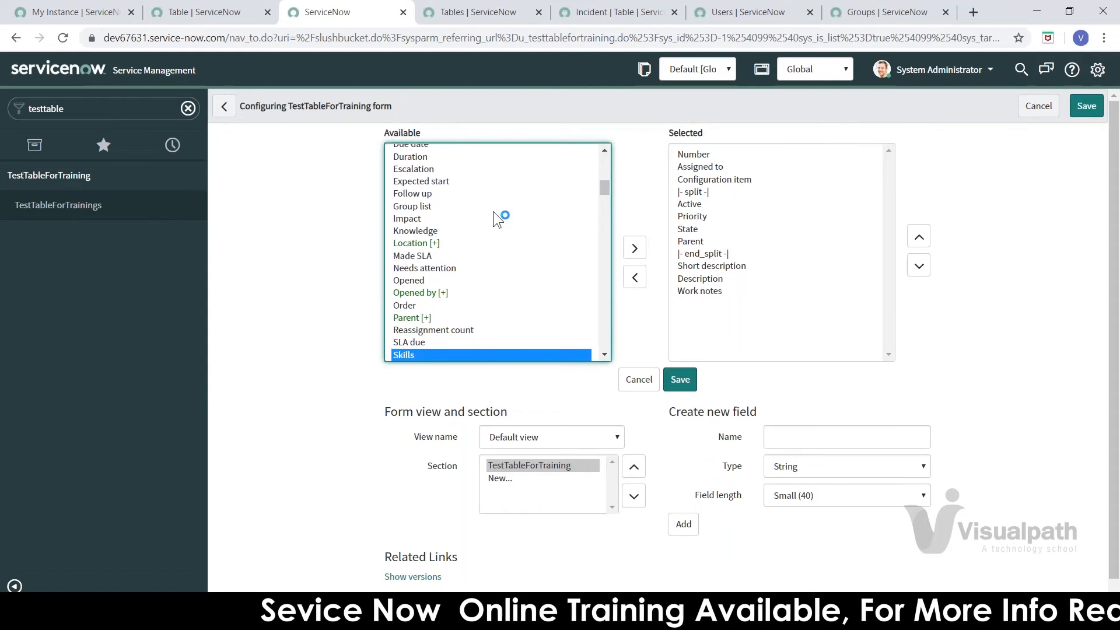
pyautogui.press('s')
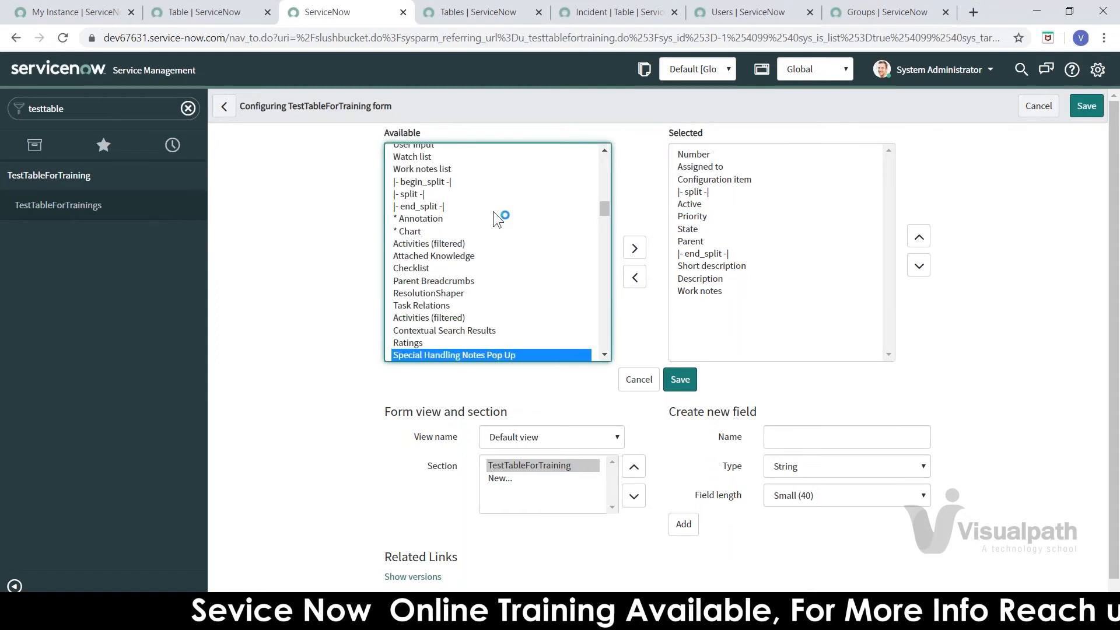
pyautogui.click(412, 194)
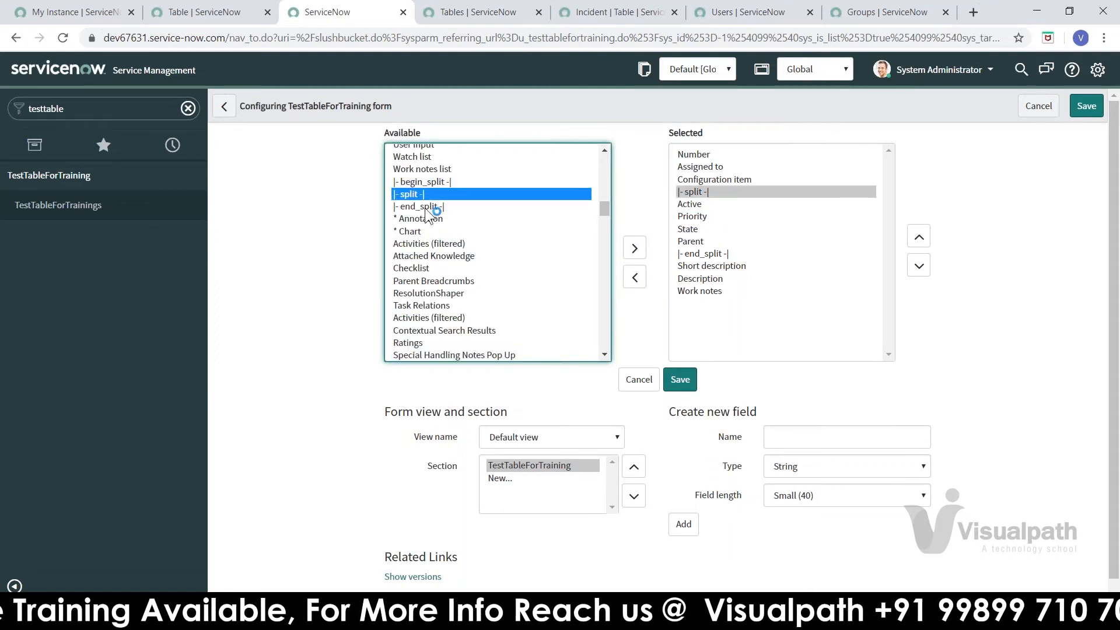
pyautogui.click(426, 207)
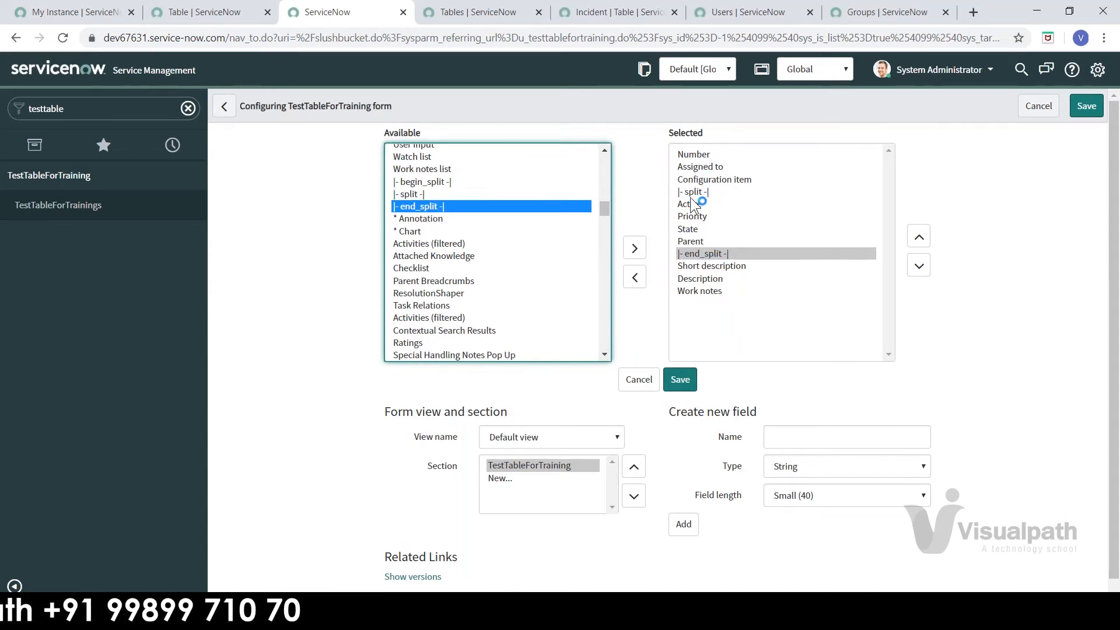
pyautogui.click(682, 383)
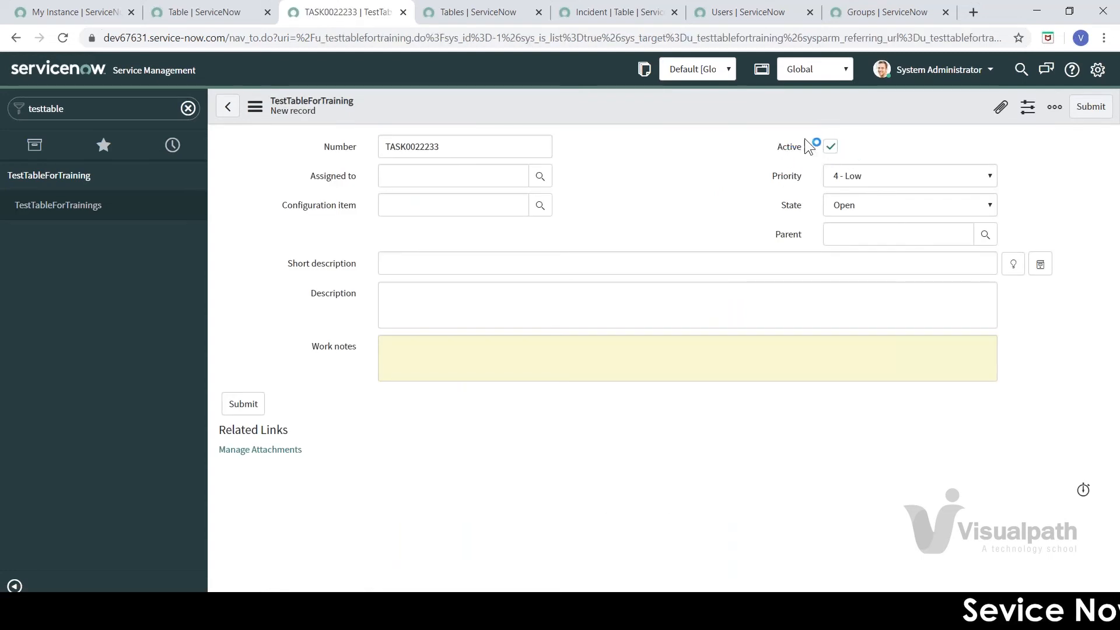
# Step: Open the TestTableForTraining record form in Form Design from the header's Configure menu
pyautogui.rightClick(675, 110)
pyautogui.click(635, 135)
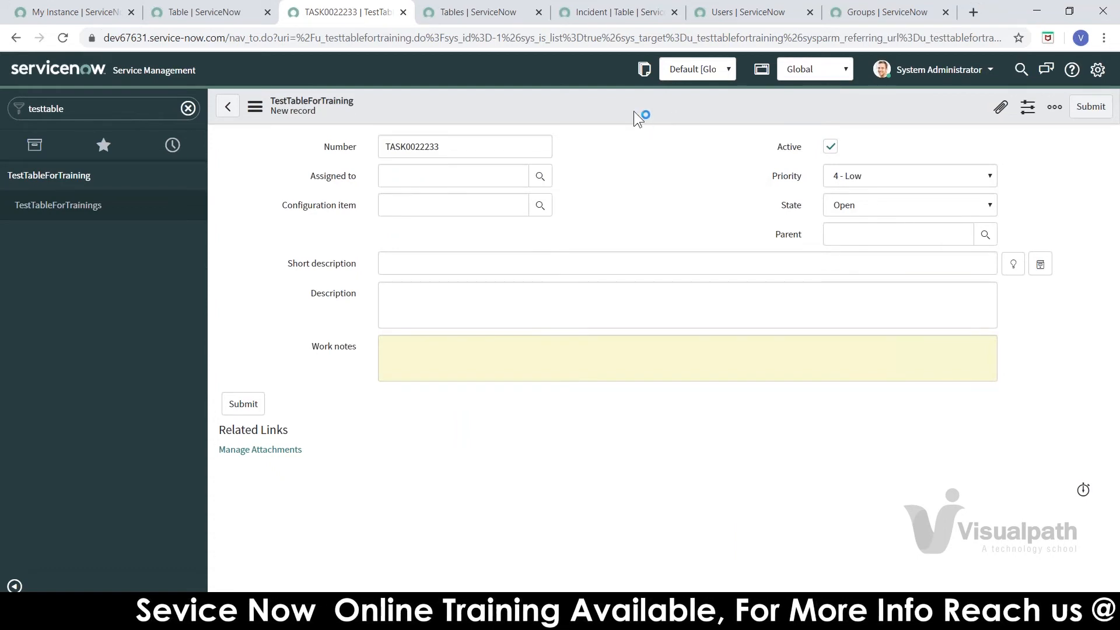
pyautogui.rightClick(634, 111)
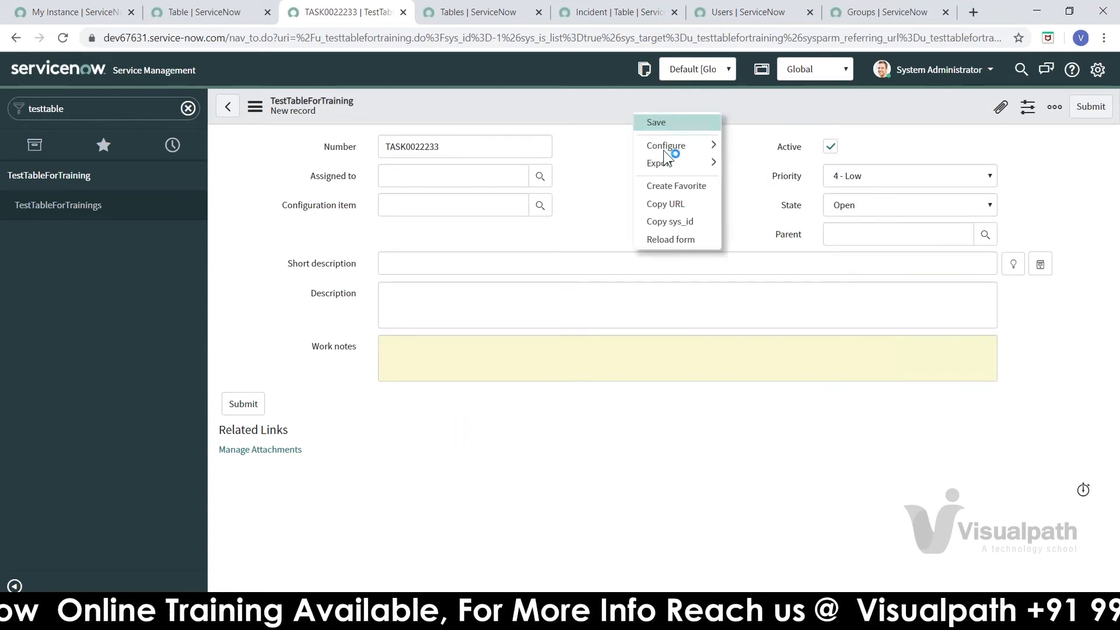
pyautogui.moveTo(663, 149)
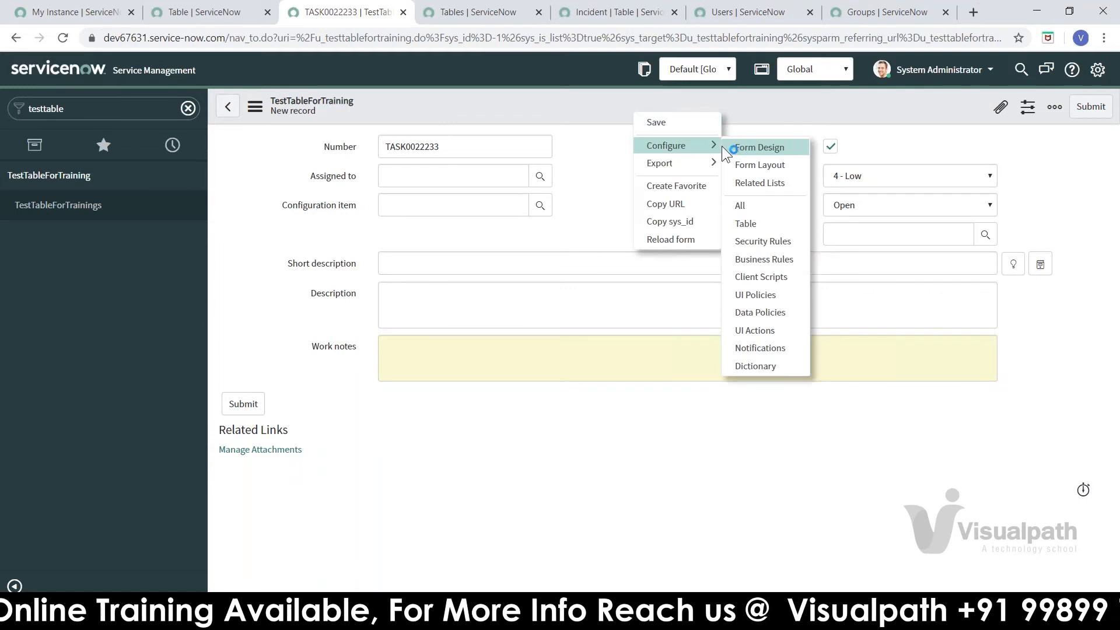
pyautogui.click(753, 153)
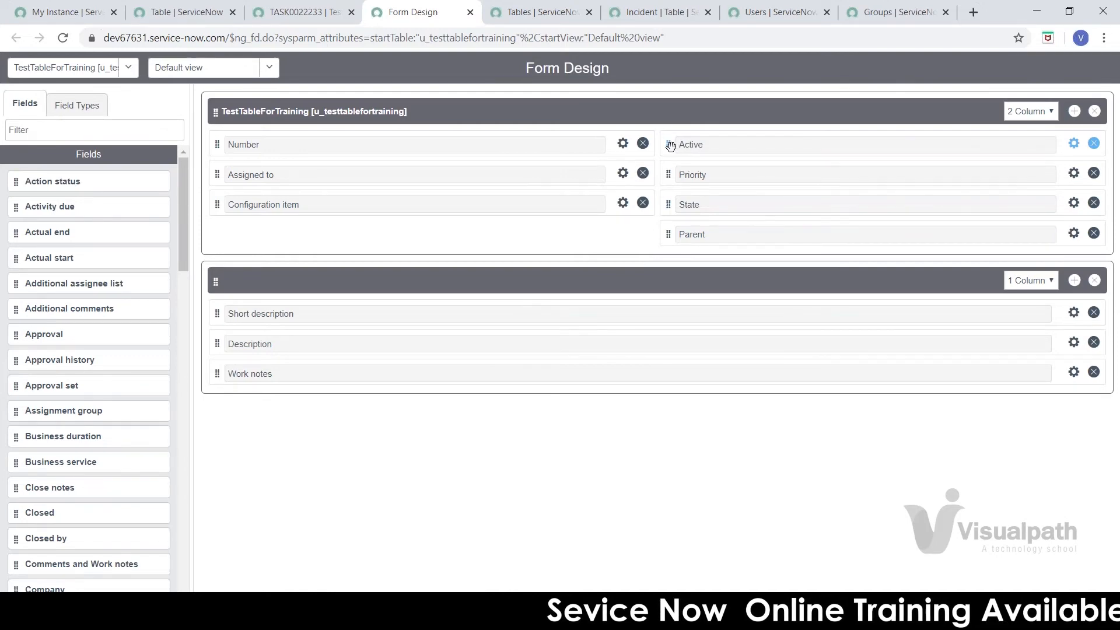
# Step: Place Active in the left column below Configuration item, save, and keep the first section two-column
pyautogui.moveTo(674, 145); pyautogui.dragTo(222, 226)
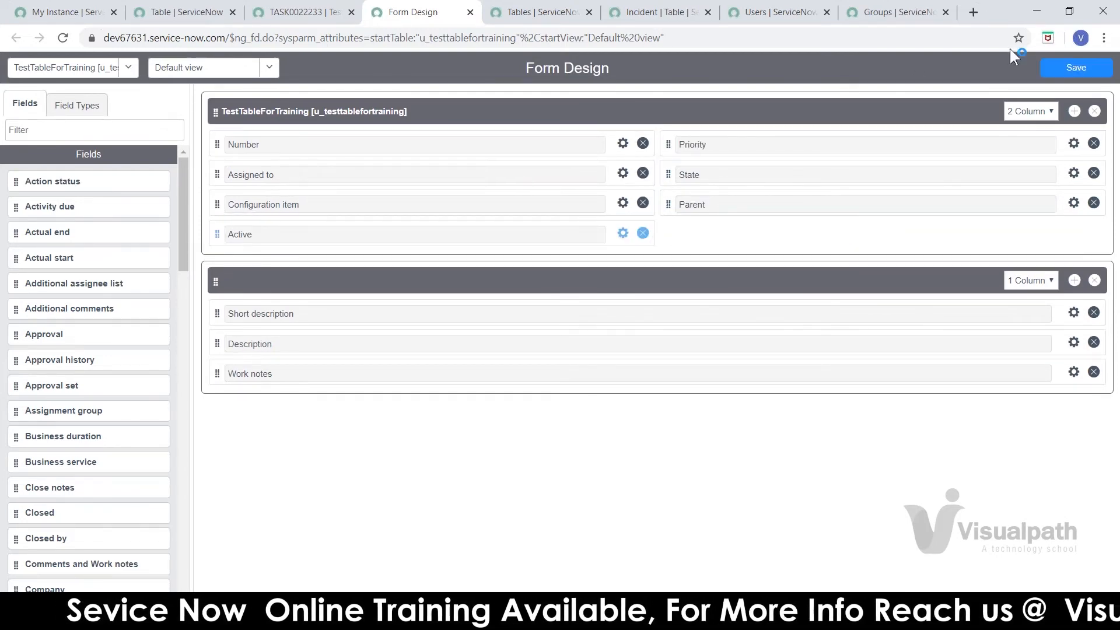
pyautogui.click(1059, 68)
pyautogui.click(1041, 114)
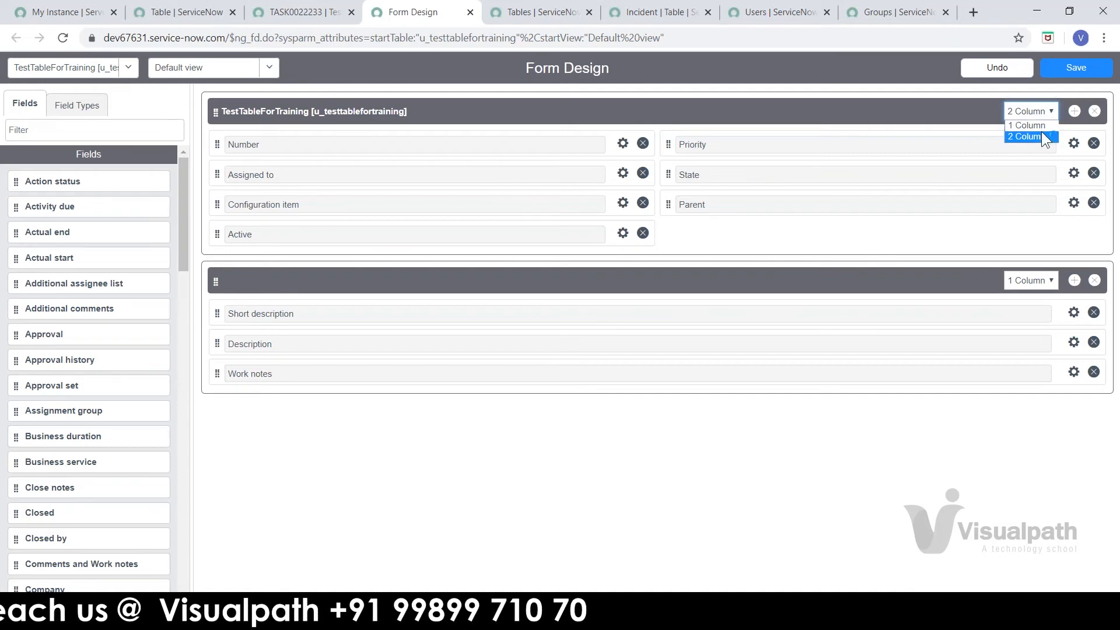
pyautogui.click(1042, 135)
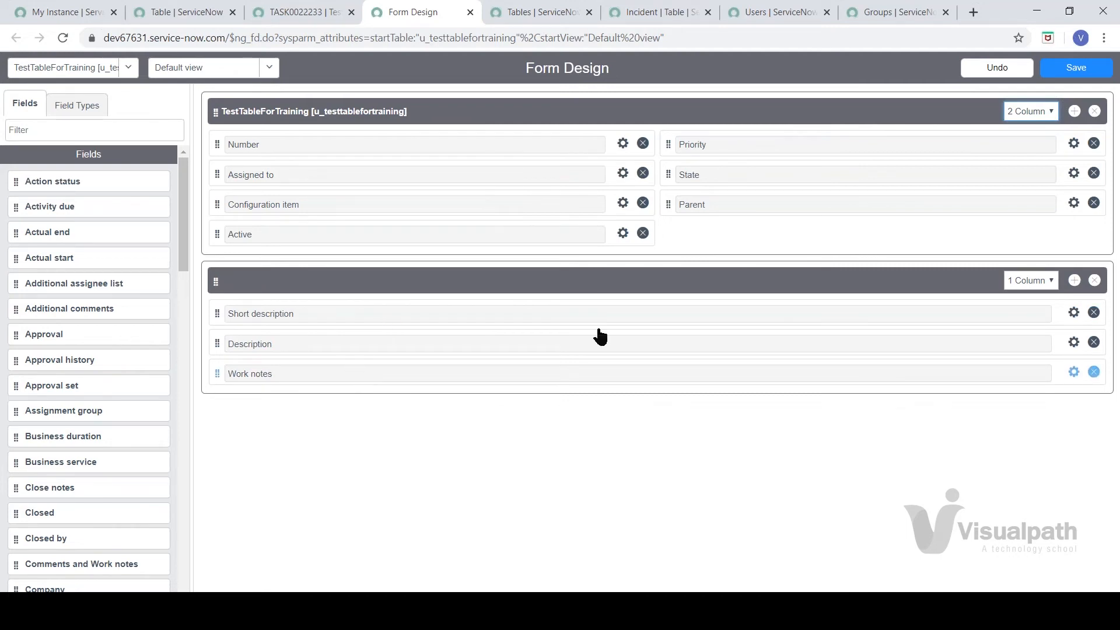
# Step: Set the Short description/Description/Work notes section back to 1 column and save the form design
pyautogui.click(1041, 282)
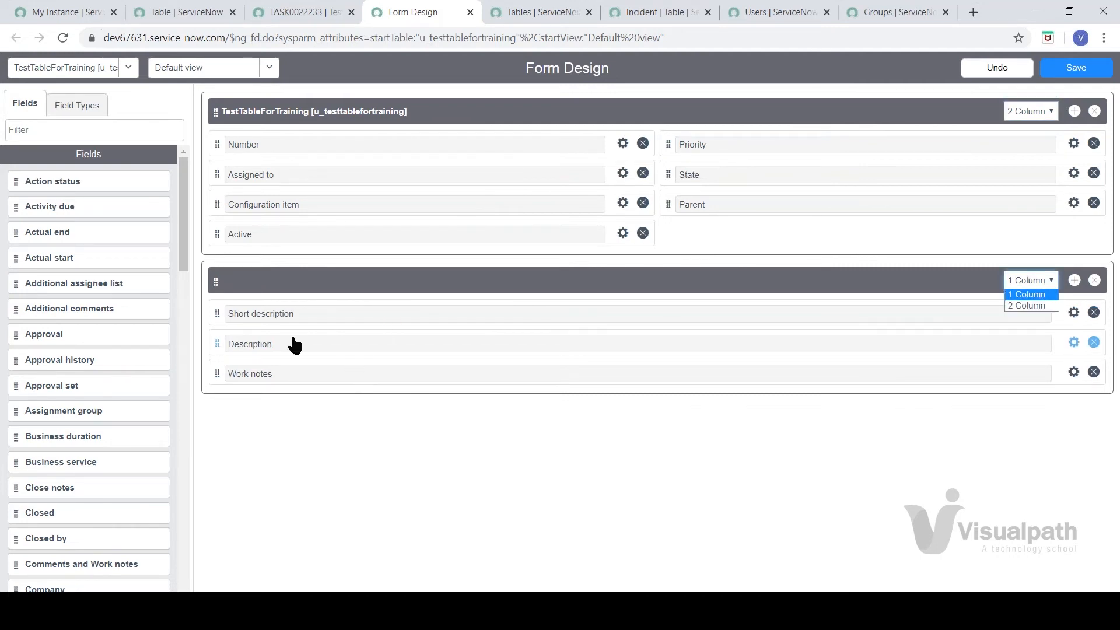
pyautogui.click(1042, 307)
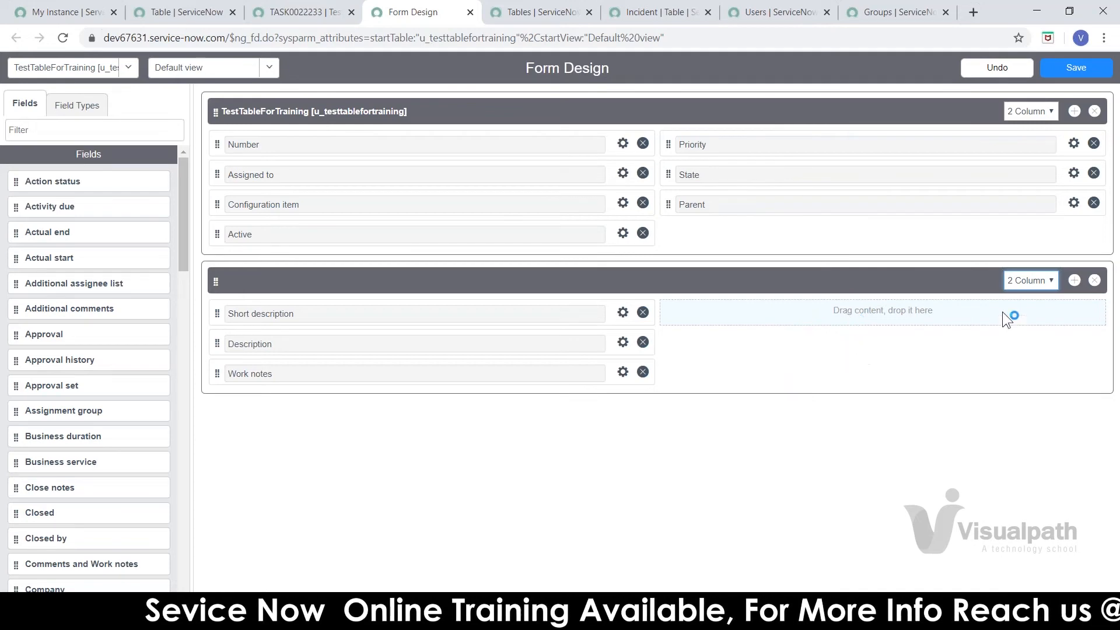
pyautogui.click(1022, 283)
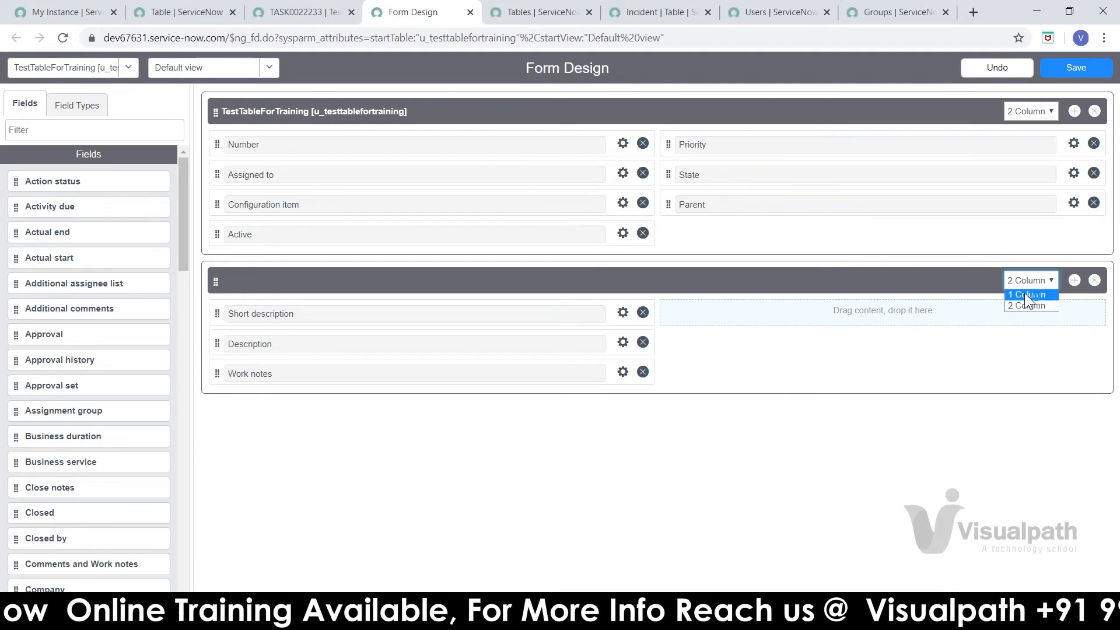
pyautogui.click(1024, 294)
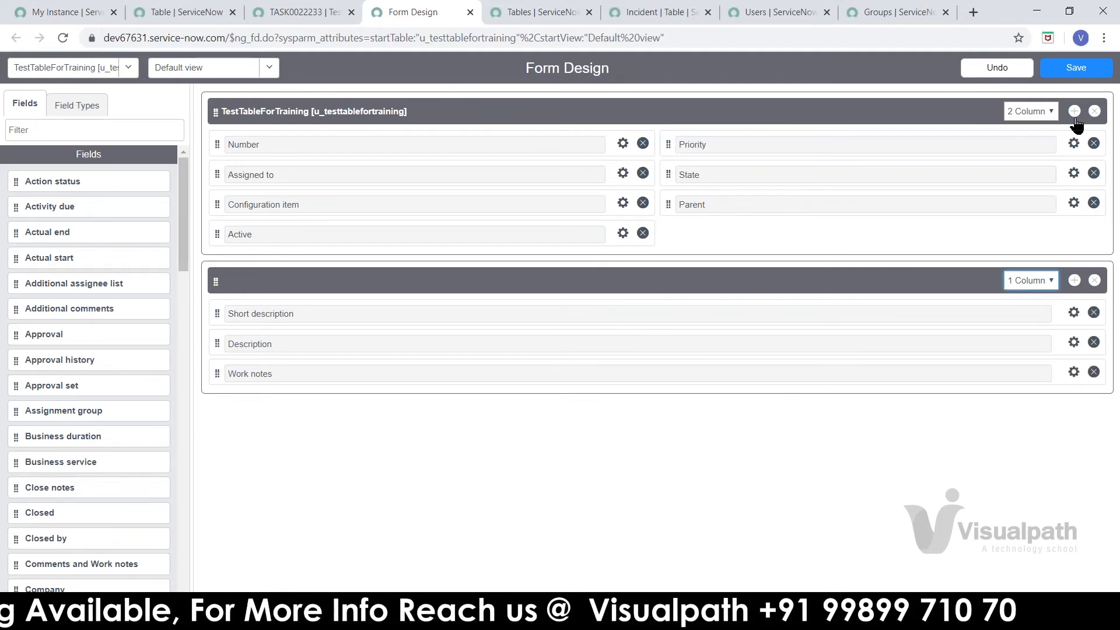
pyautogui.click(1076, 68)
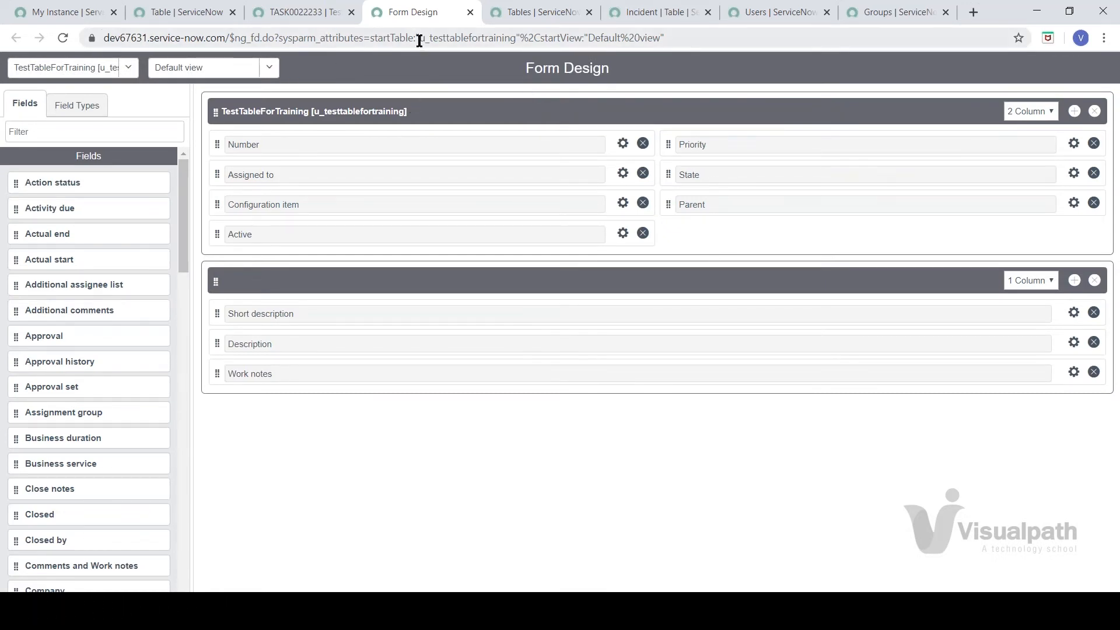
pyautogui.moveTo(420, 40); pyautogui.dragTo(501, 36)
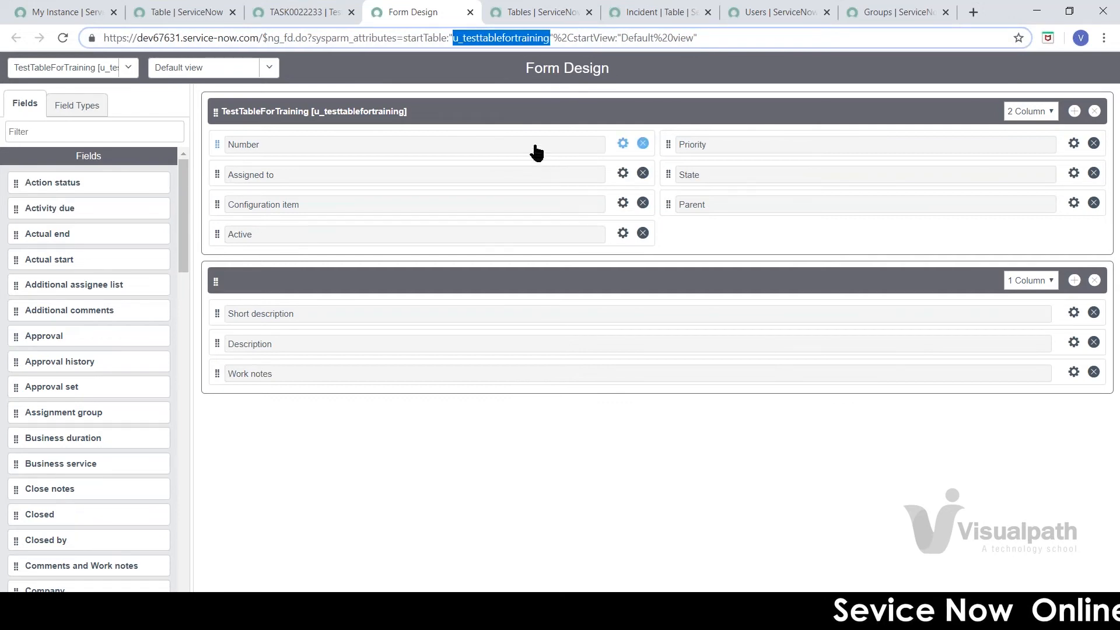
# Step: Return to new record TASK0022233 and assign it to the Change Manager user
pyautogui.click(331, 18)
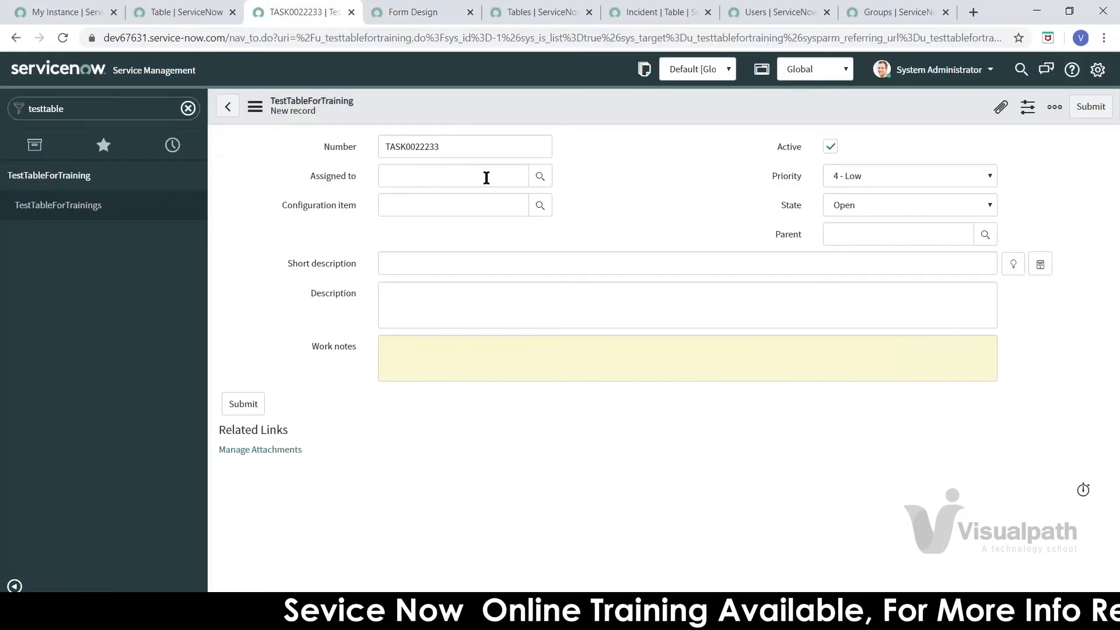
pyautogui.click(509, 175)
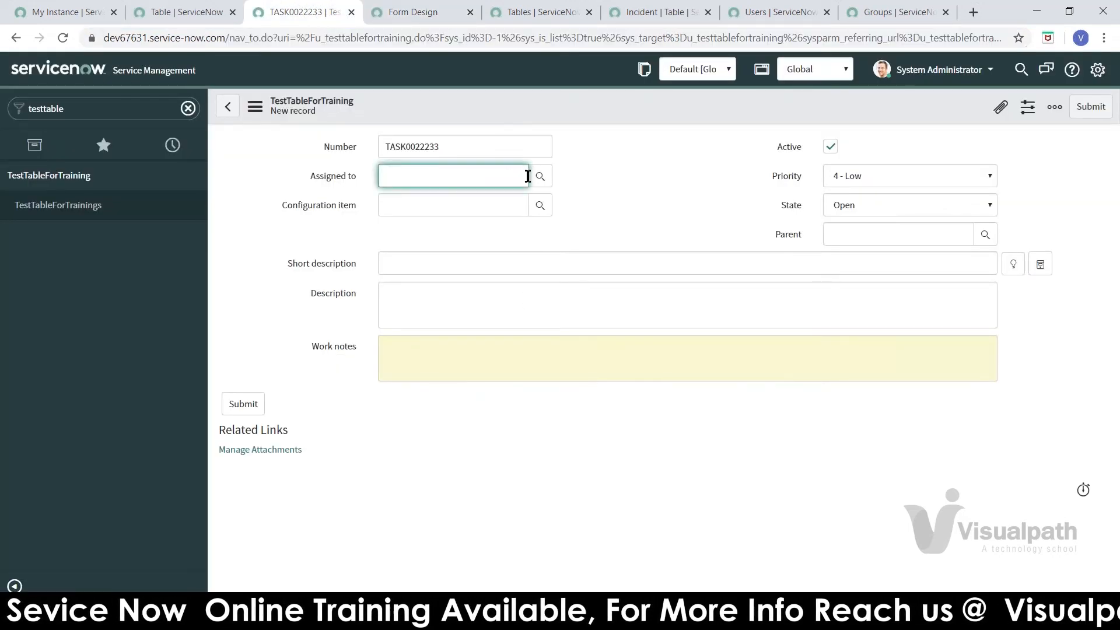
pyautogui.click(538, 179)
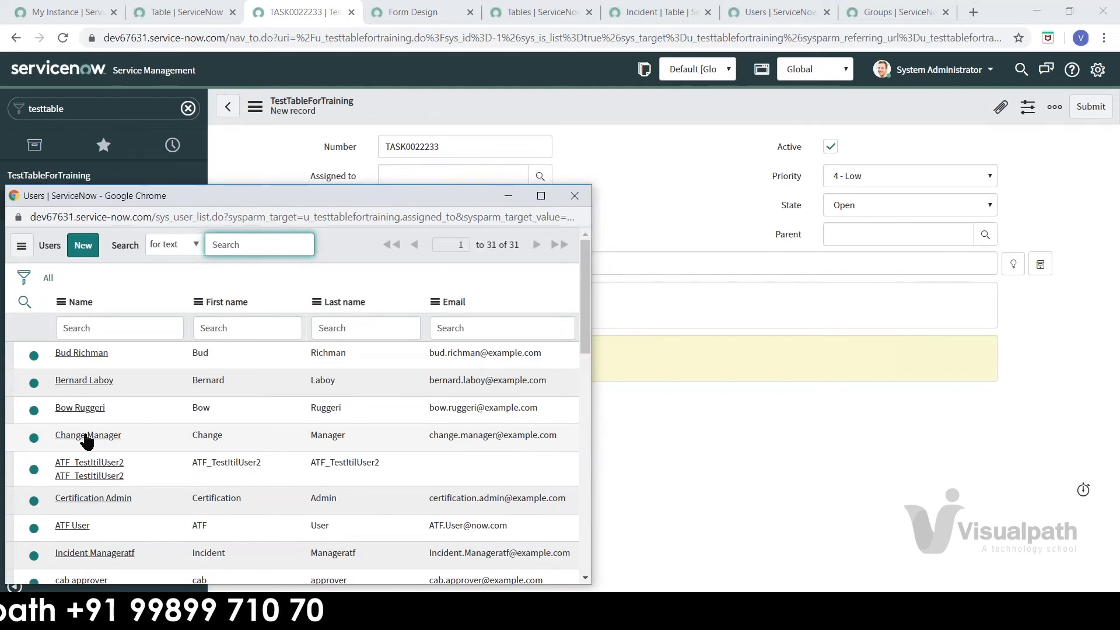
pyautogui.click(88, 435)
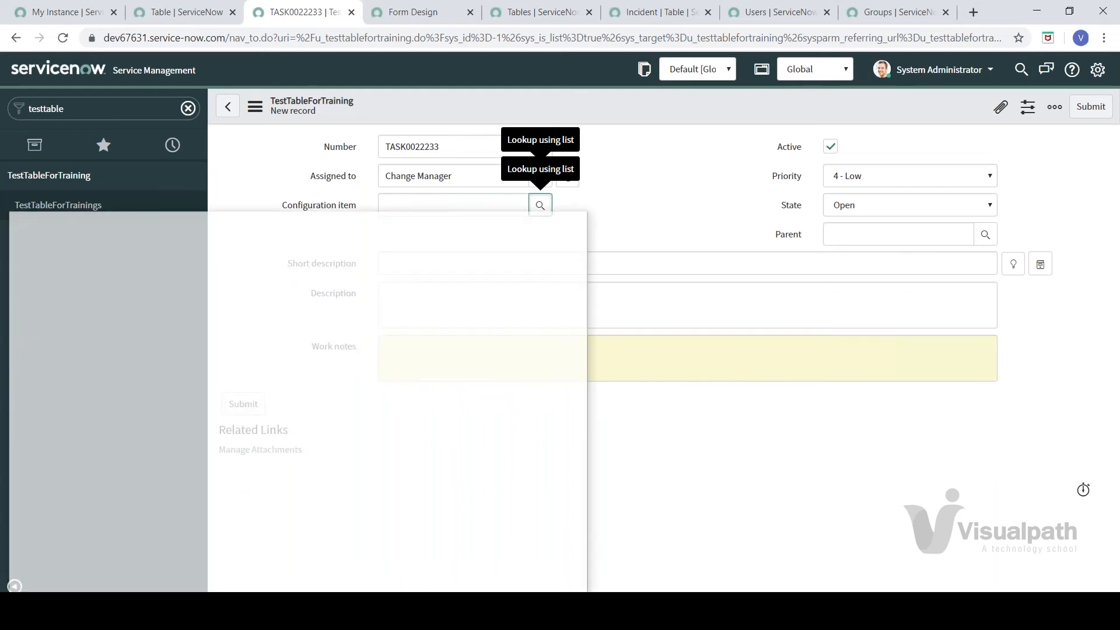
pyautogui.click(538, 211)
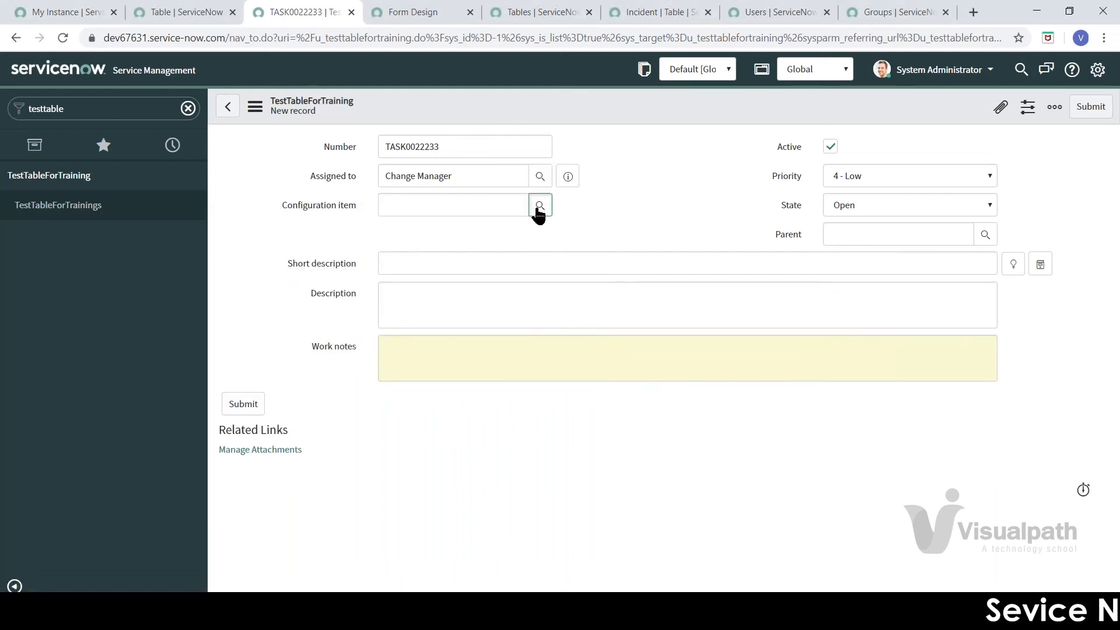
# Step: Open the Configuration item lookup window and position it on the right side of the screen
pyautogui.click(538, 211)
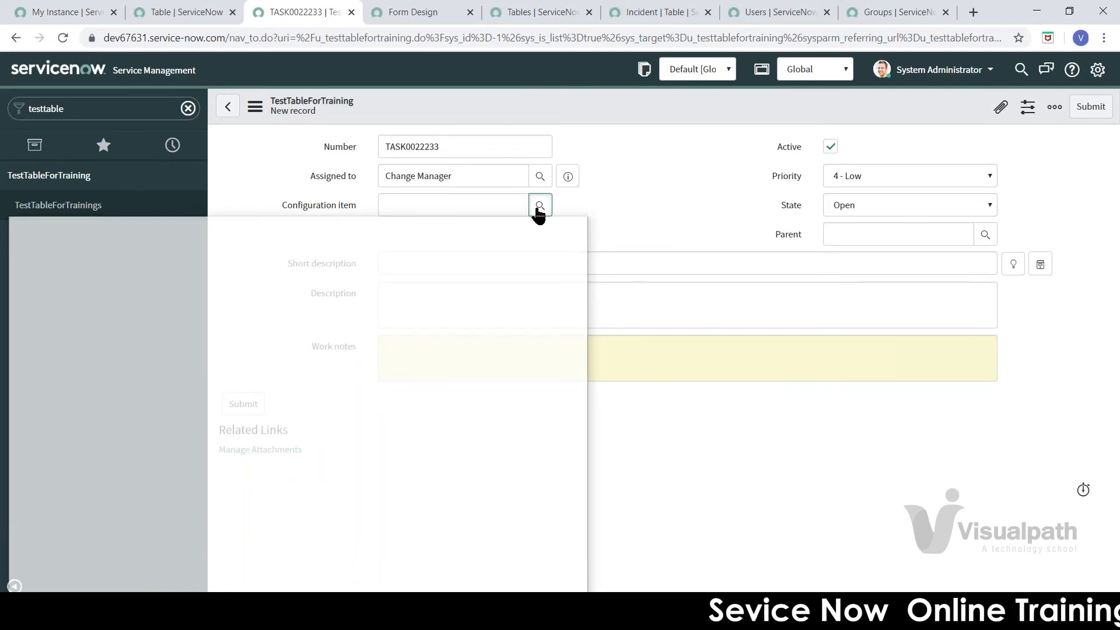
pyautogui.moveTo(482, 230); pyautogui.dragTo(784, 159)
pyautogui.click(899, 25)
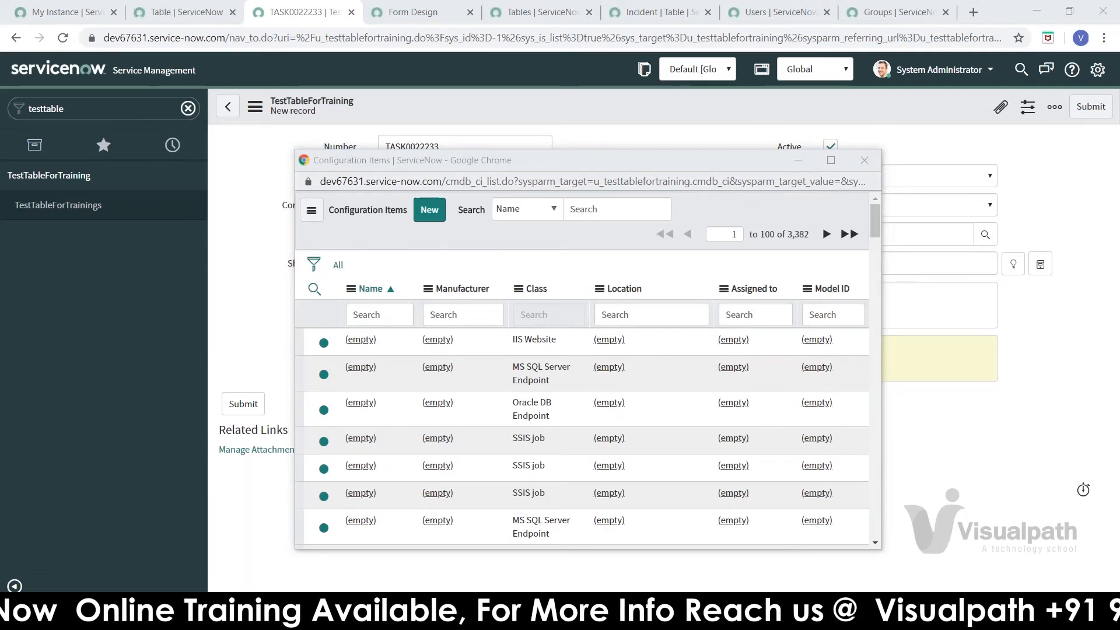
pyautogui.moveTo(665, 166); pyautogui.dragTo(838, 169)
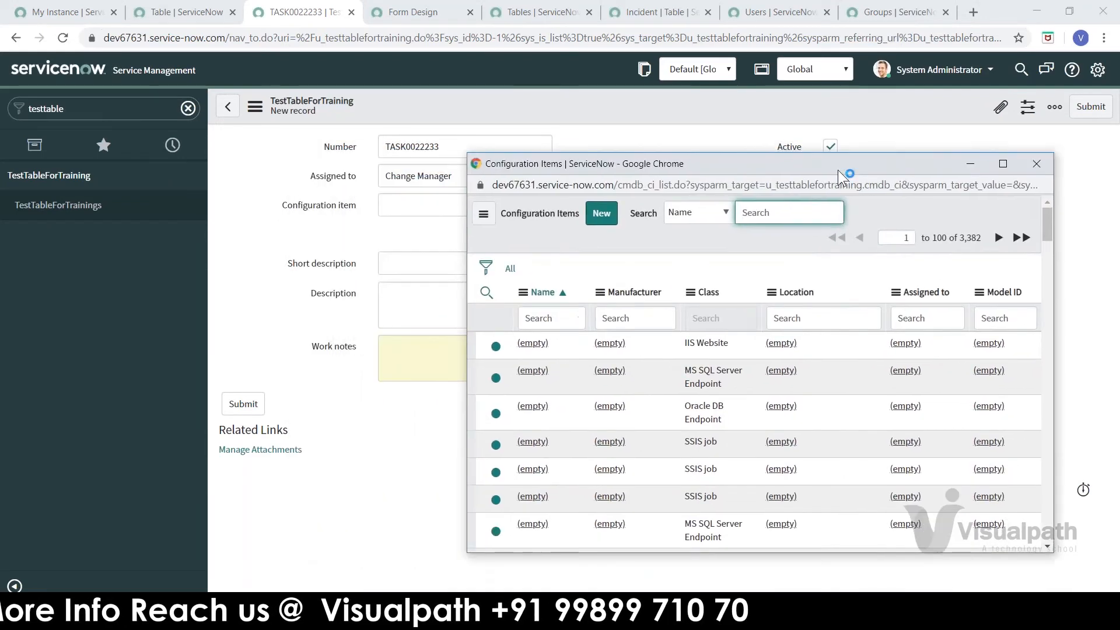
pyautogui.click(390, 209)
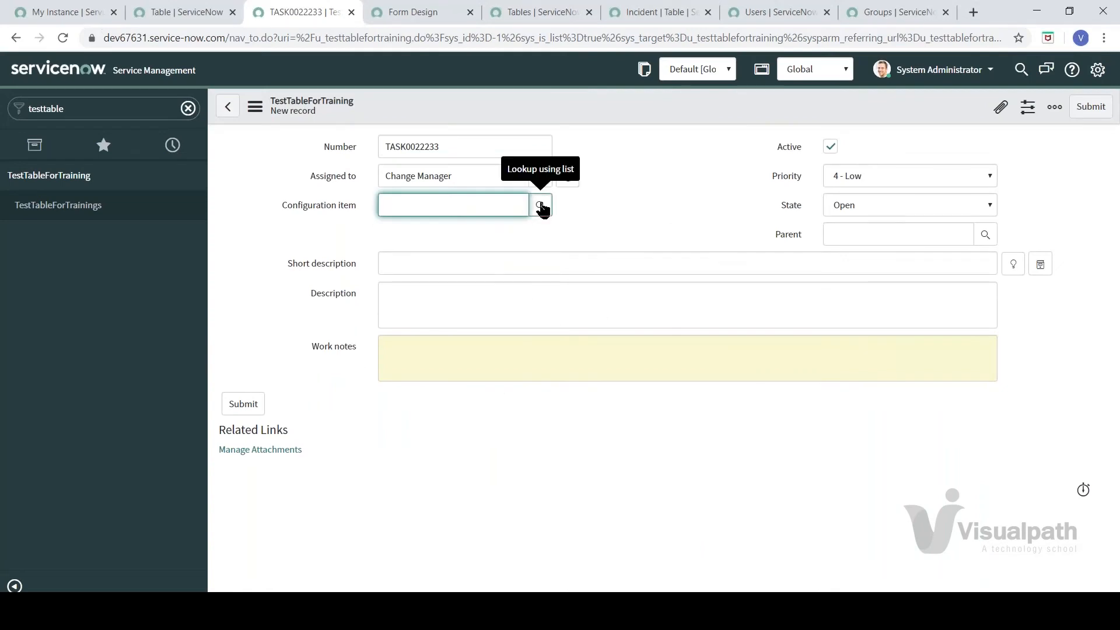
pyautogui.click(540, 206)
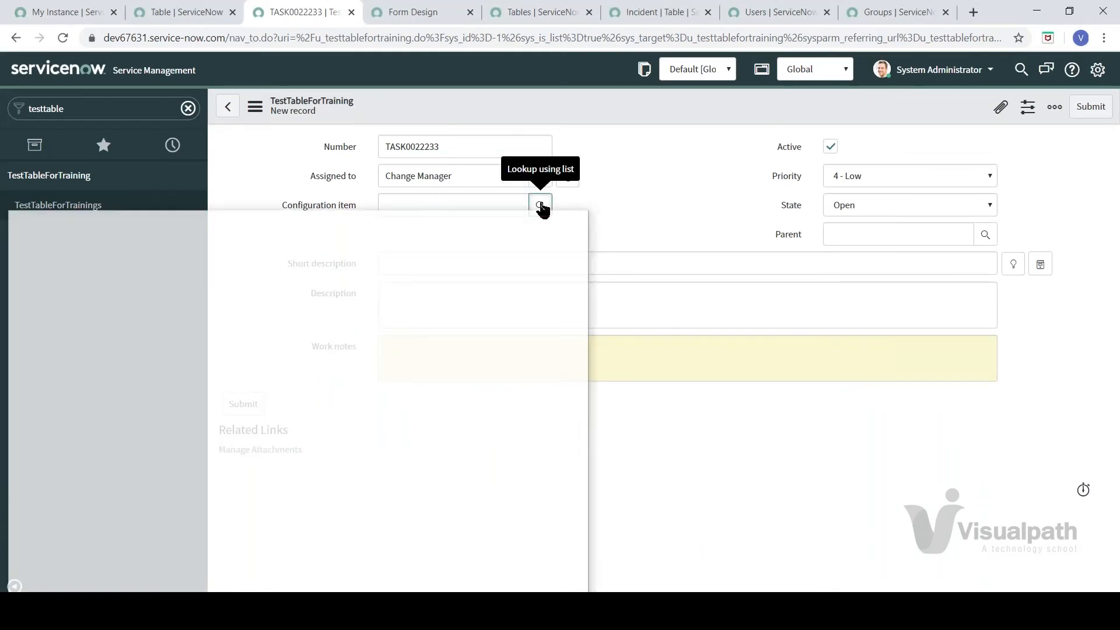
pyautogui.moveTo(450, 224); pyautogui.dragTo(692, 167)
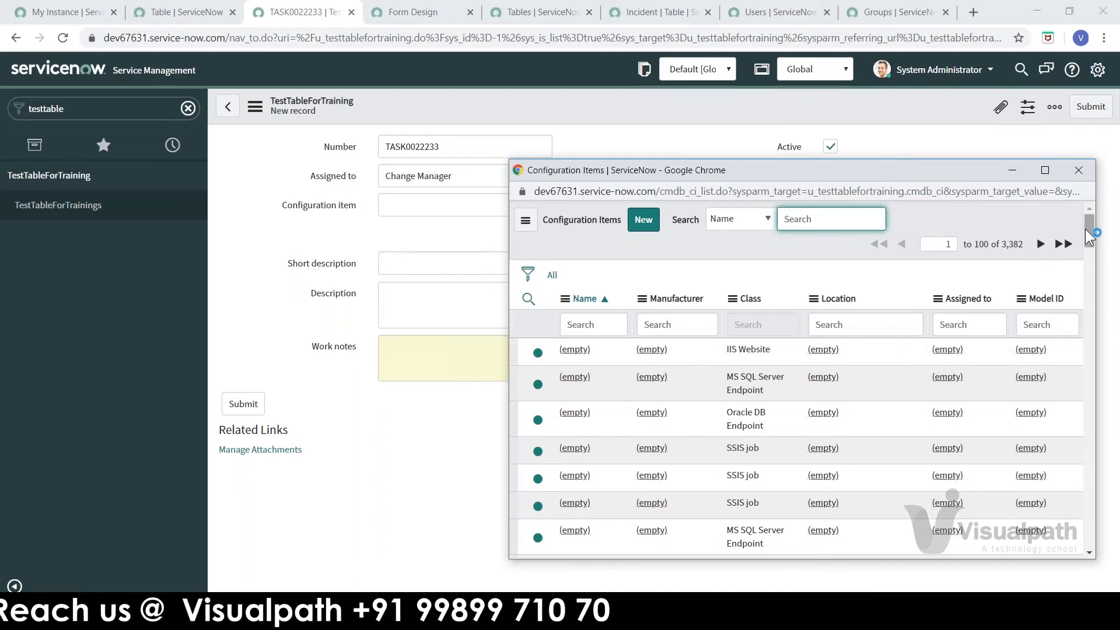
# Step: Scroll the Configuration Items list and choose *BETH-IBM as the record's configuration item
pyautogui.rightClick(1090, 319)
pyautogui.press('Escape')
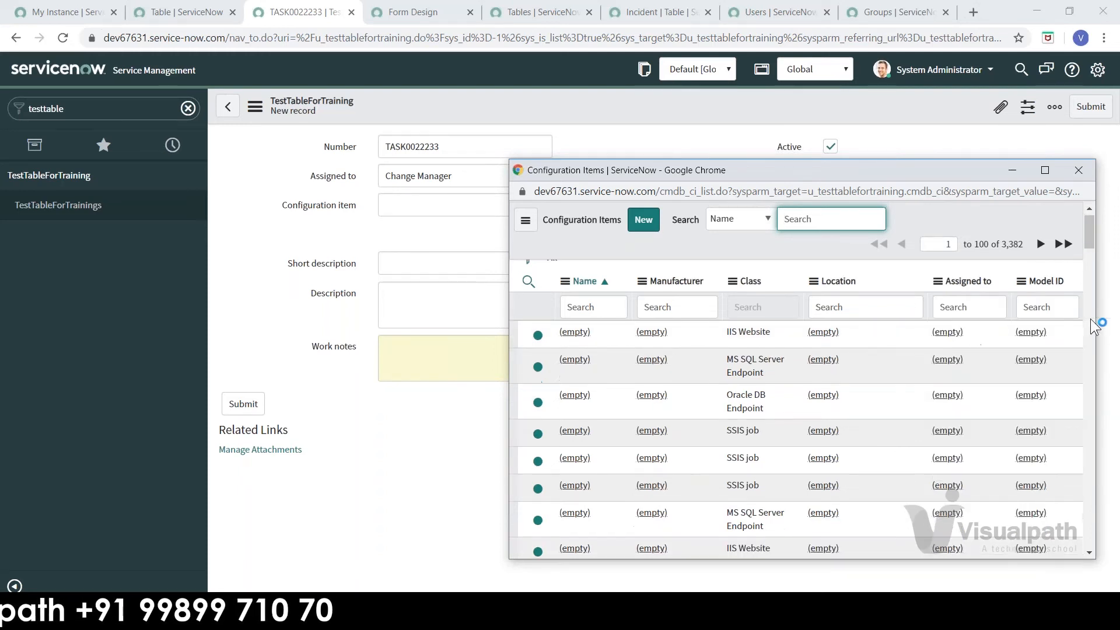
pyautogui.scroll(-5, 1090, 319)
pyautogui.scroll(-3, 1091, 318)
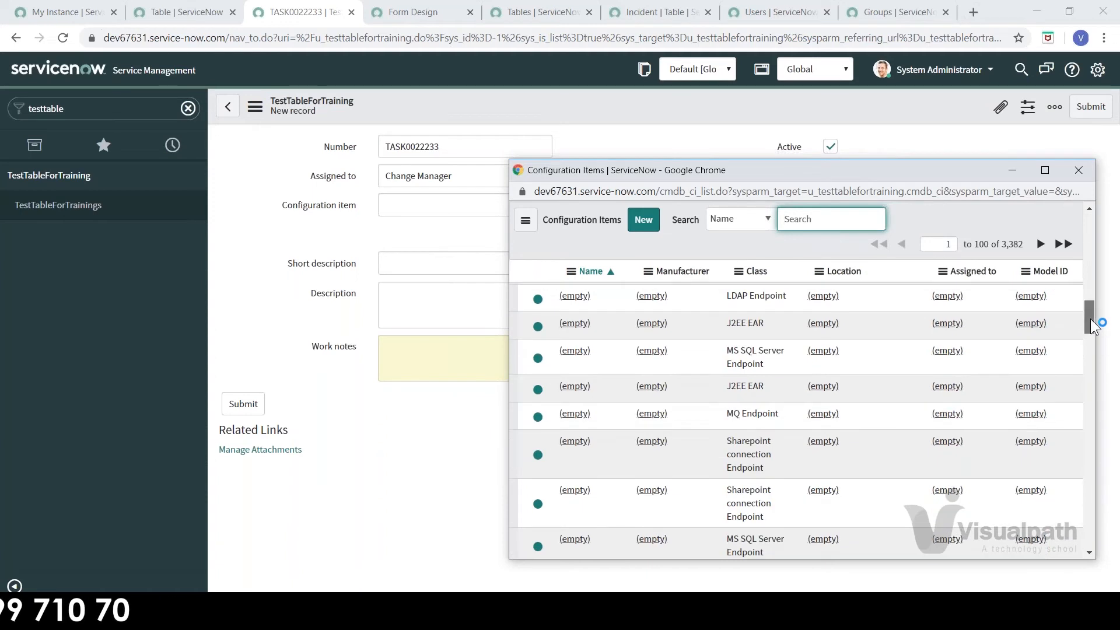
pyautogui.rightClick(1103, 392)
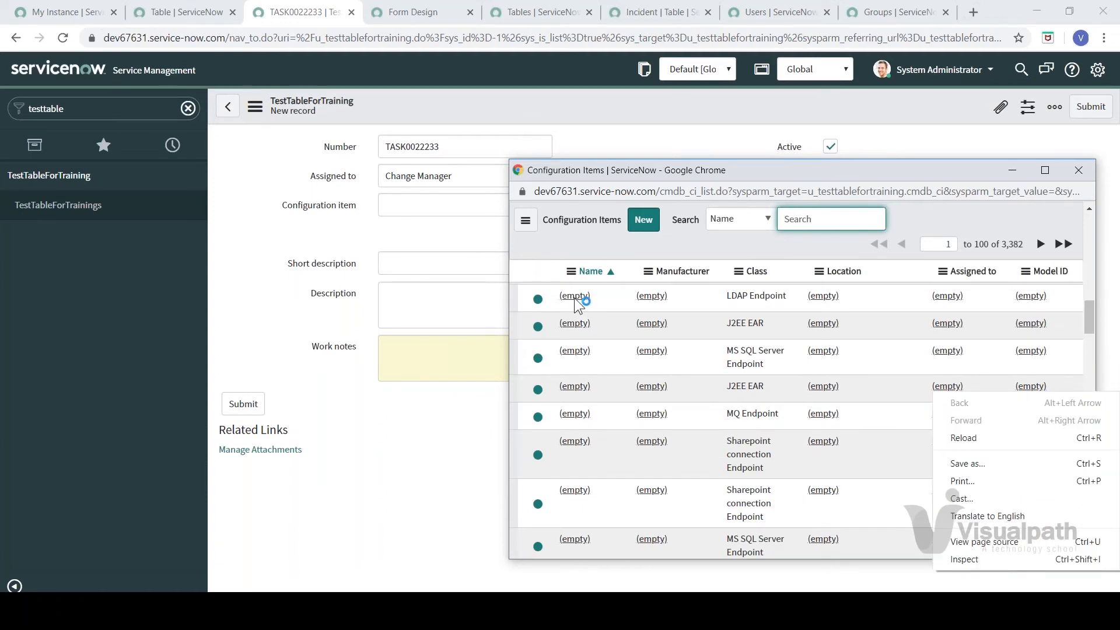
pyautogui.click(902, 230)
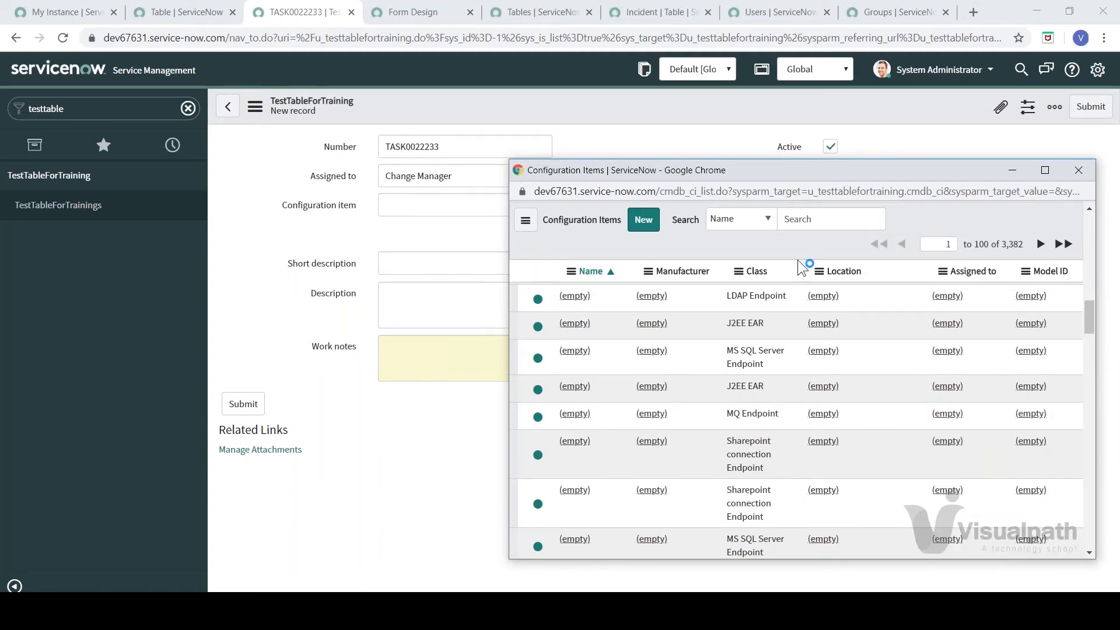
pyautogui.rightClick(579, 296)
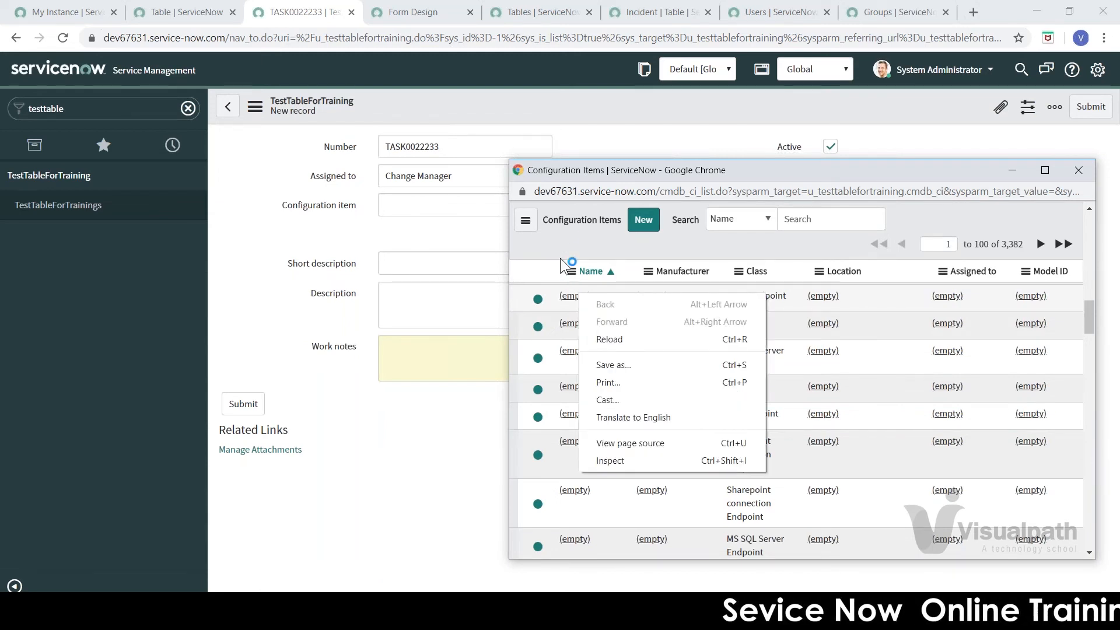
pyautogui.rightClick(560, 231)
pyautogui.click(530, 244)
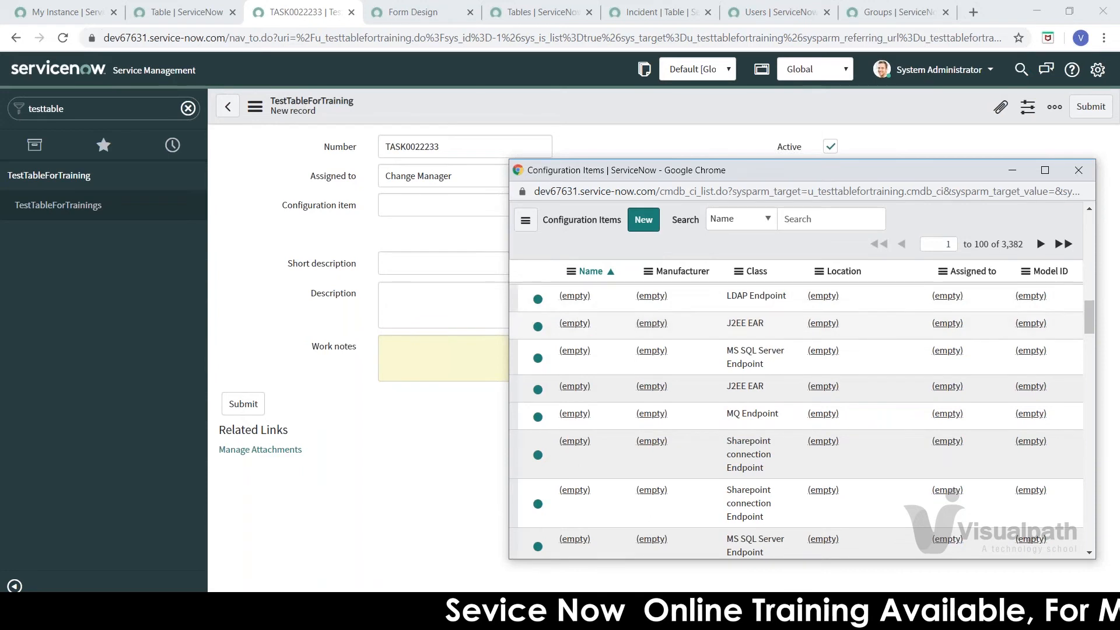
pyautogui.rightClick(573, 324)
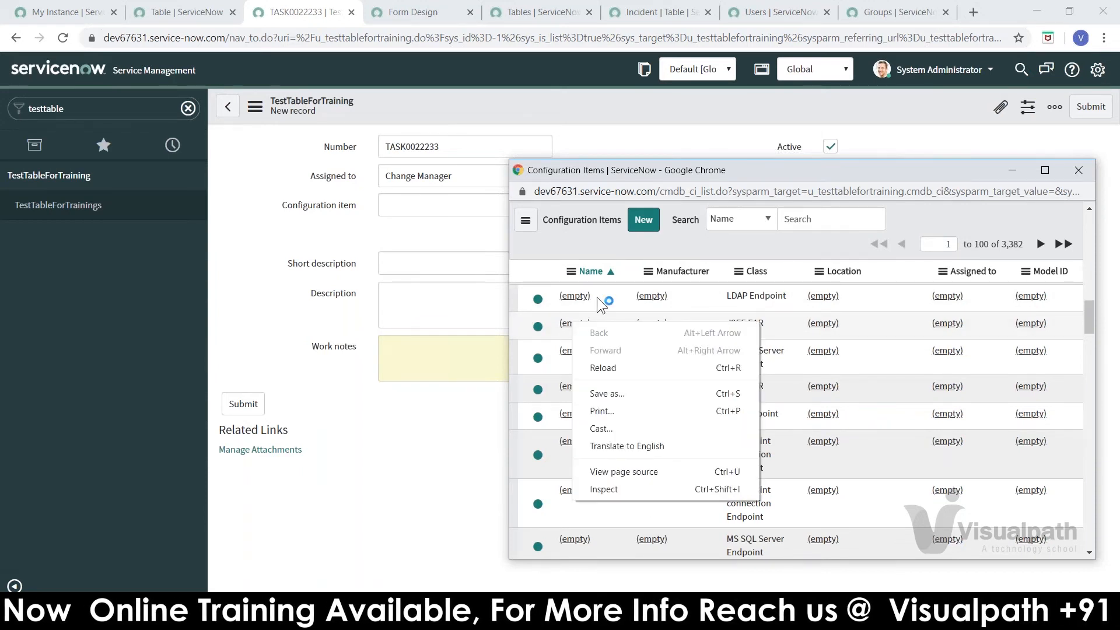
pyautogui.click(590, 247)
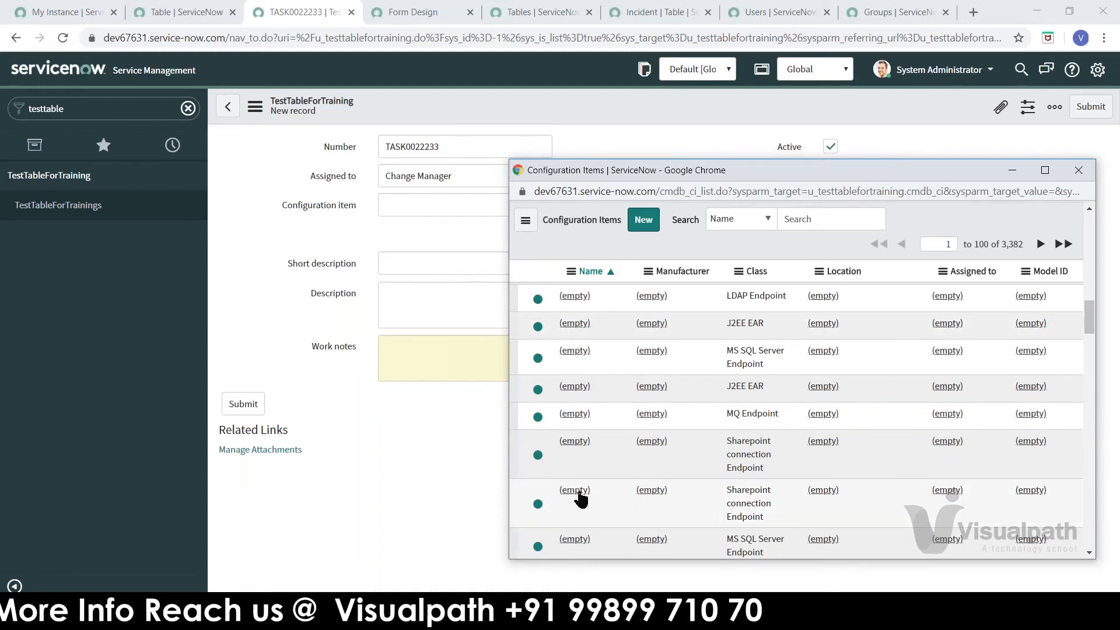
pyautogui.moveTo(1090, 320); pyautogui.dragTo(1084, 435)
pyautogui.click(582, 412)
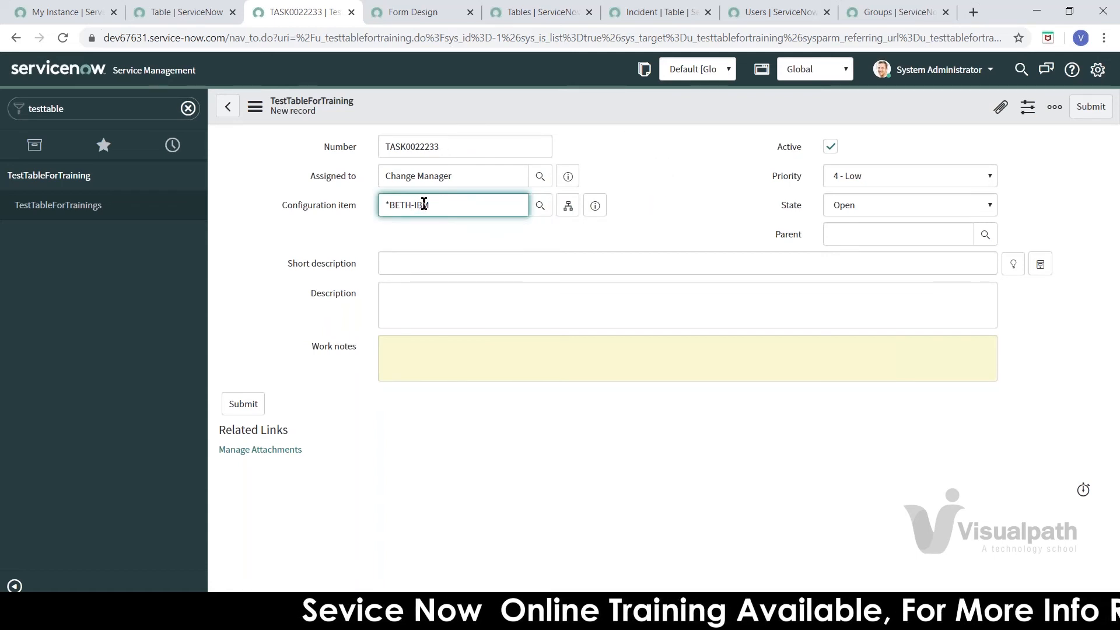
pyautogui.moveTo(432, 206); pyautogui.dragTo(382, 208)
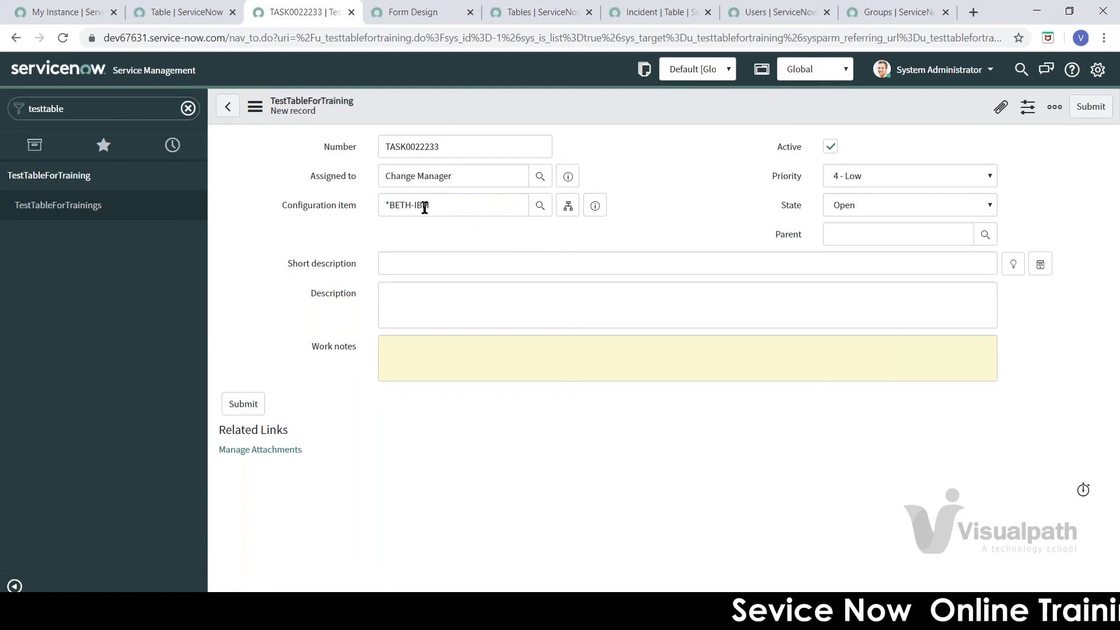
pyautogui.click(596, 211)
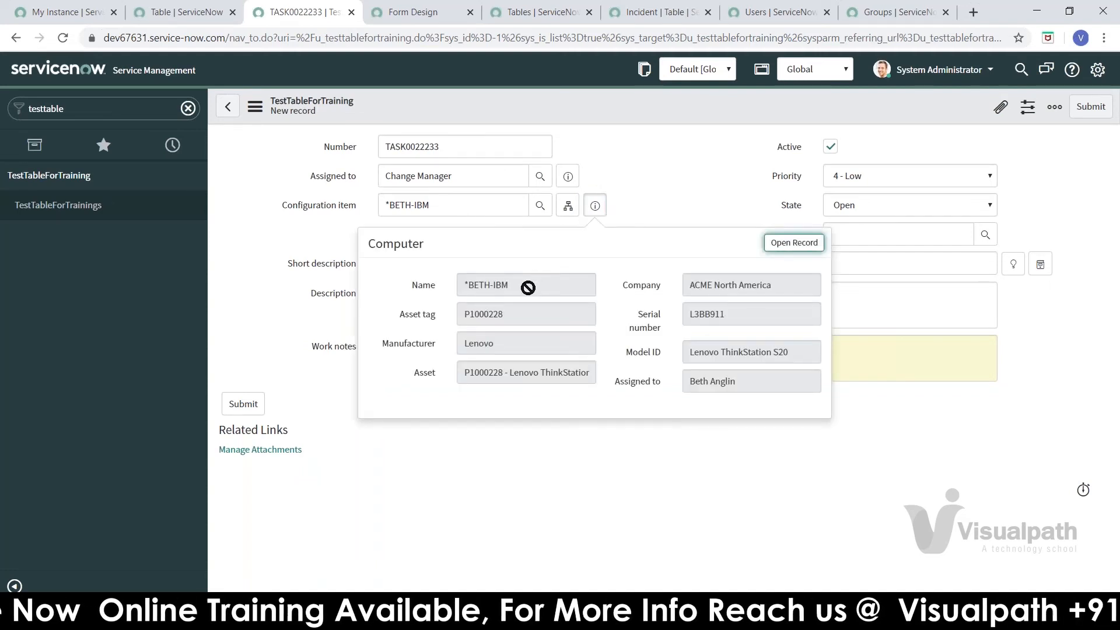
pyautogui.moveTo(525, 285); pyautogui.dragTo(449, 284)
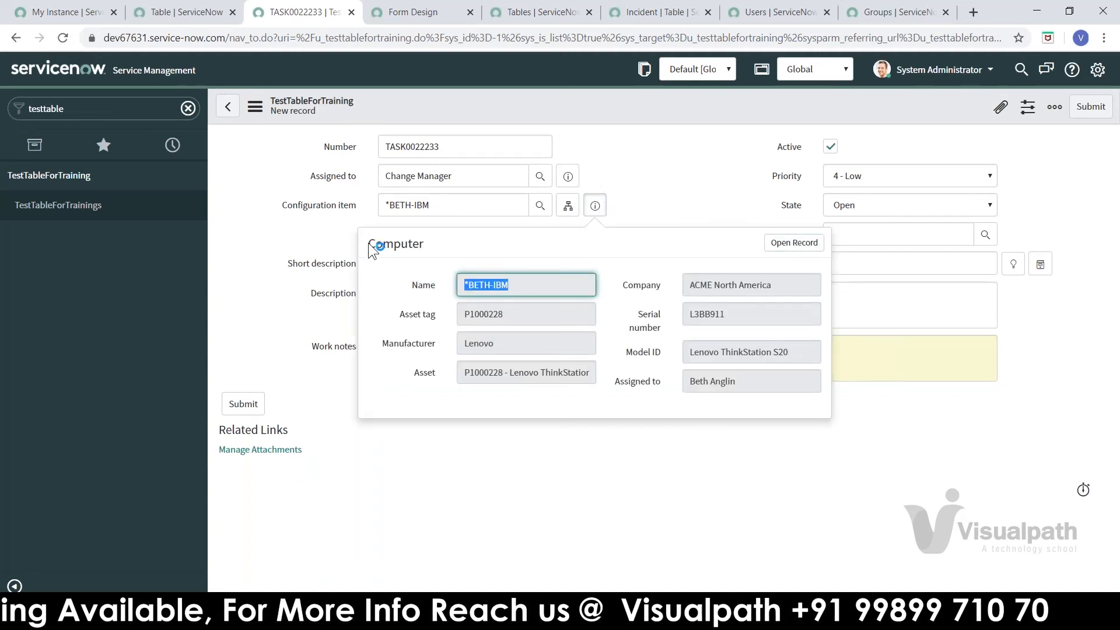
pyautogui.click(519, 283)
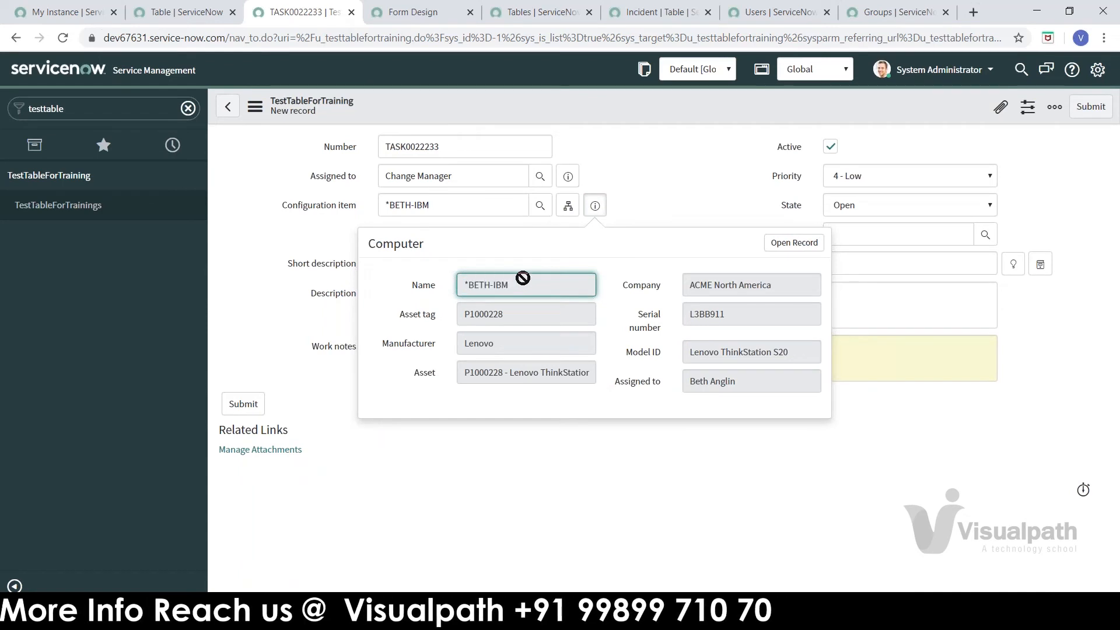
pyautogui.moveTo(519, 283); pyautogui.dragTo(470, 284)
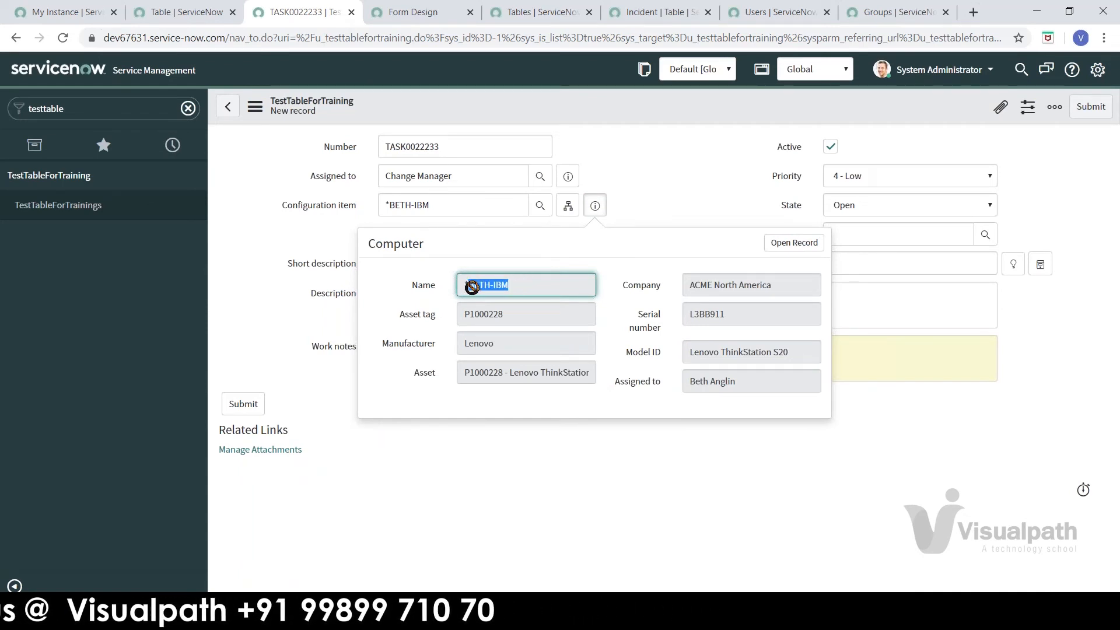
pyautogui.click(511, 314)
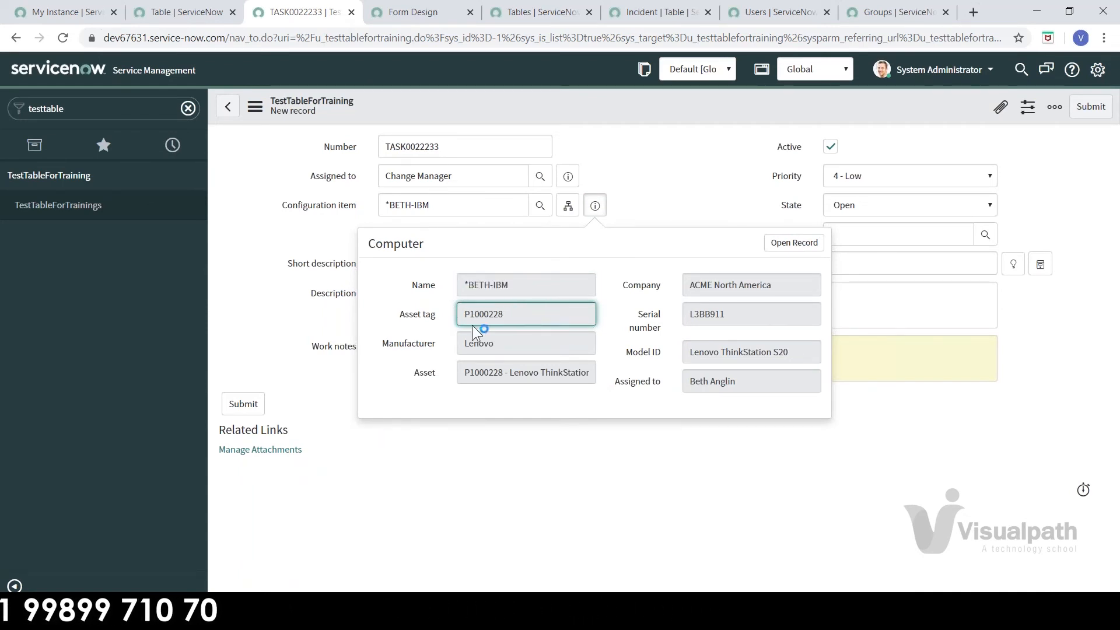
pyautogui.click(512, 349)
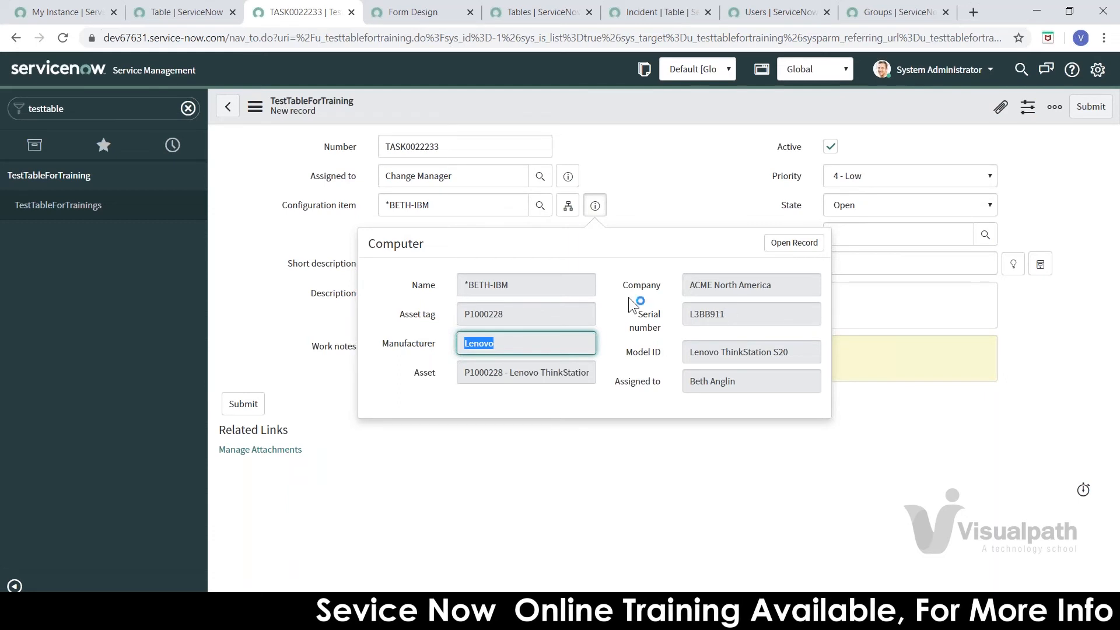
pyautogui.click(634, 204)
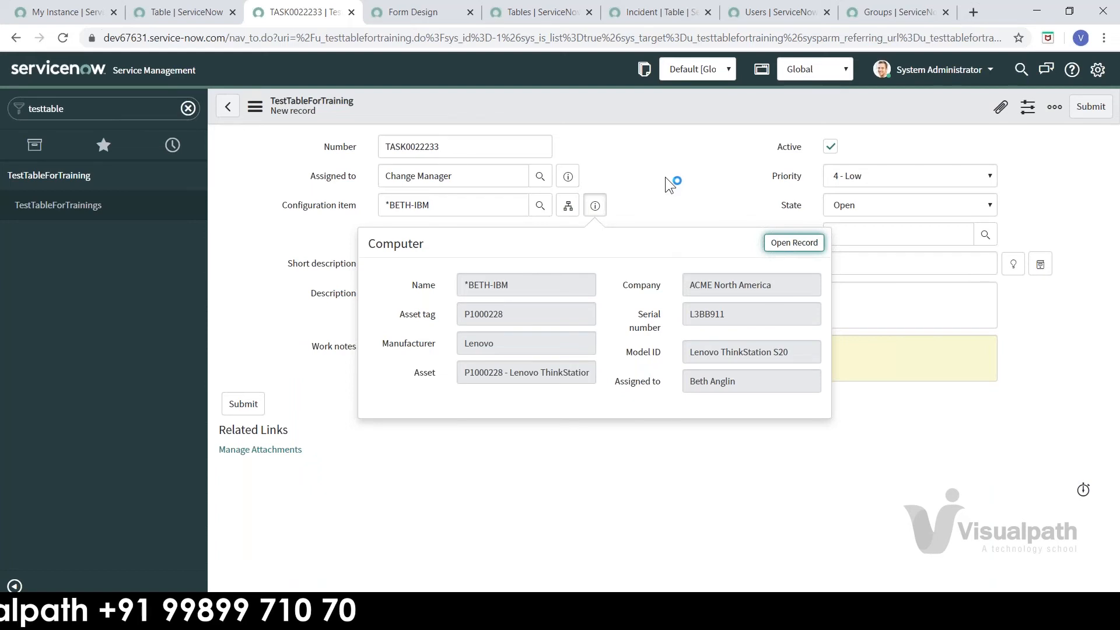
pyautogui.click(659, 200)
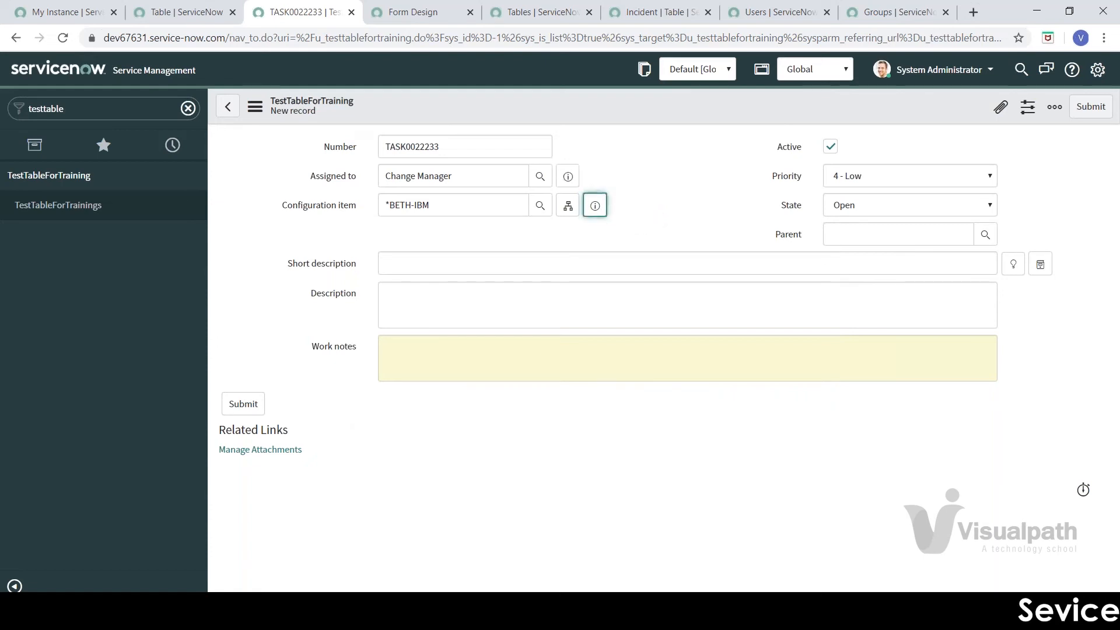
pyautogui.click(595, 205)
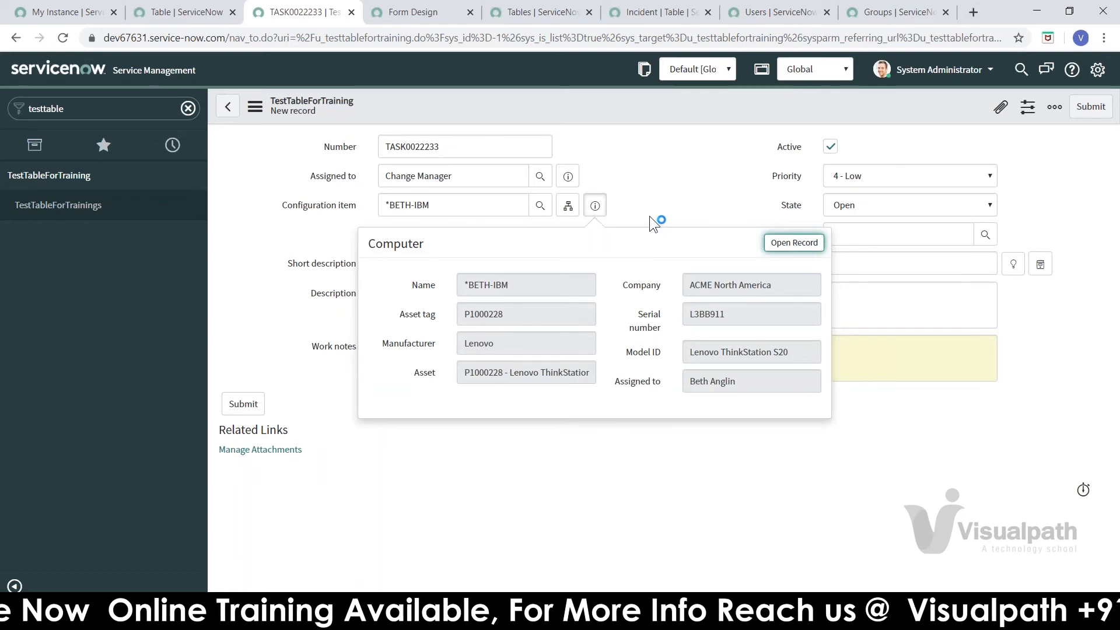
pyautogui.press('Escape')
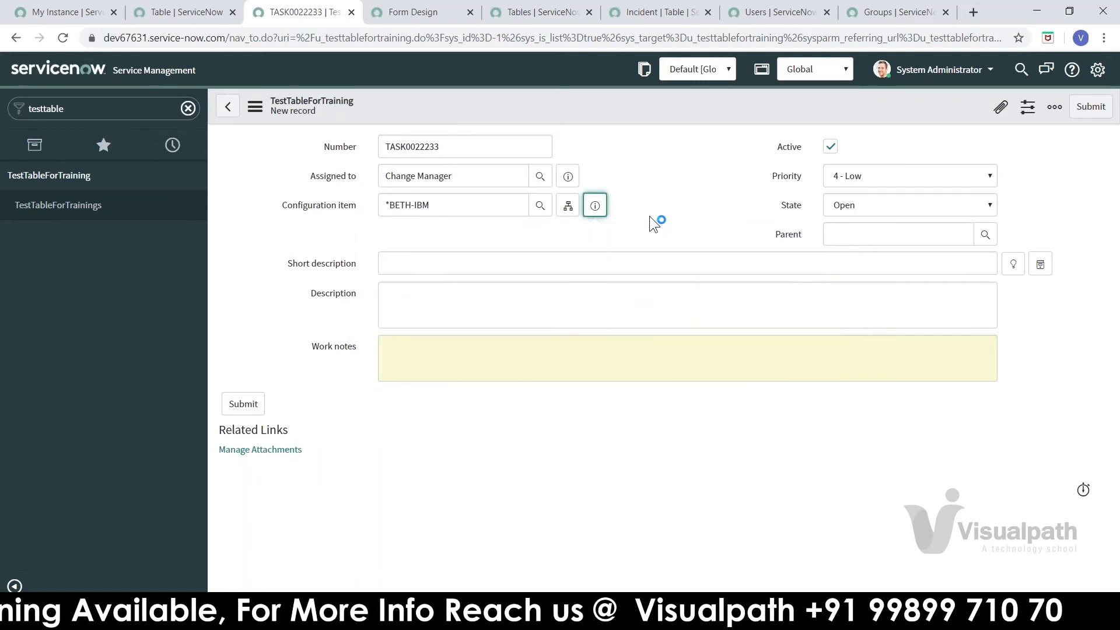
# Step: Enter Test1 as the short description on the open record
pyautogui.click(569, 255)
pyautogui.write('T')
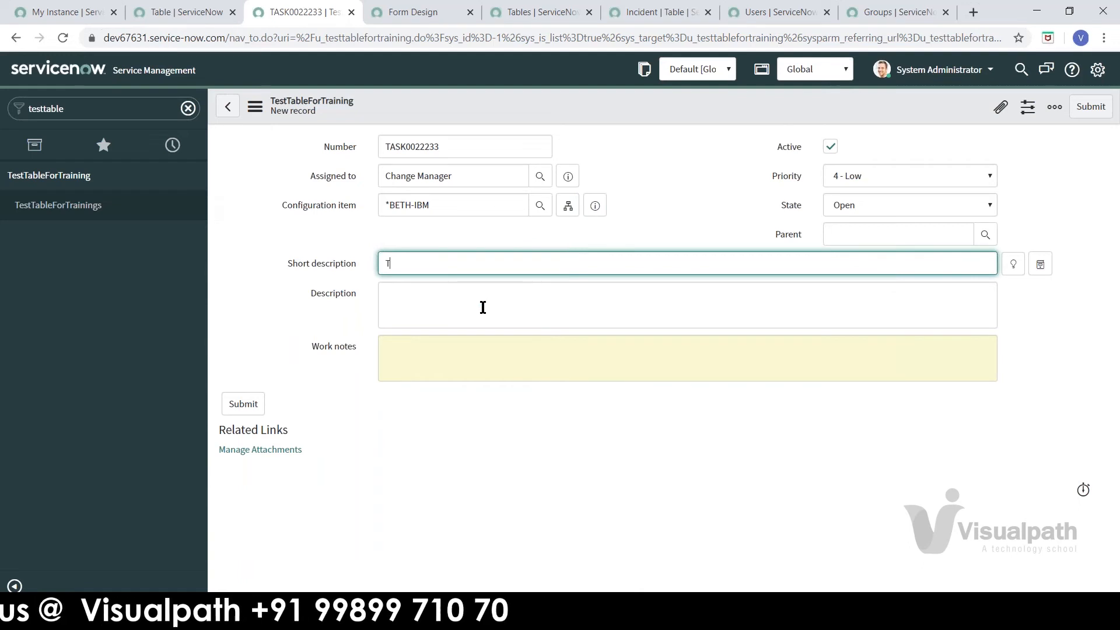
pyautogui.write('est')
pyautogui.click(483, 307)
pyautogui.write('T')
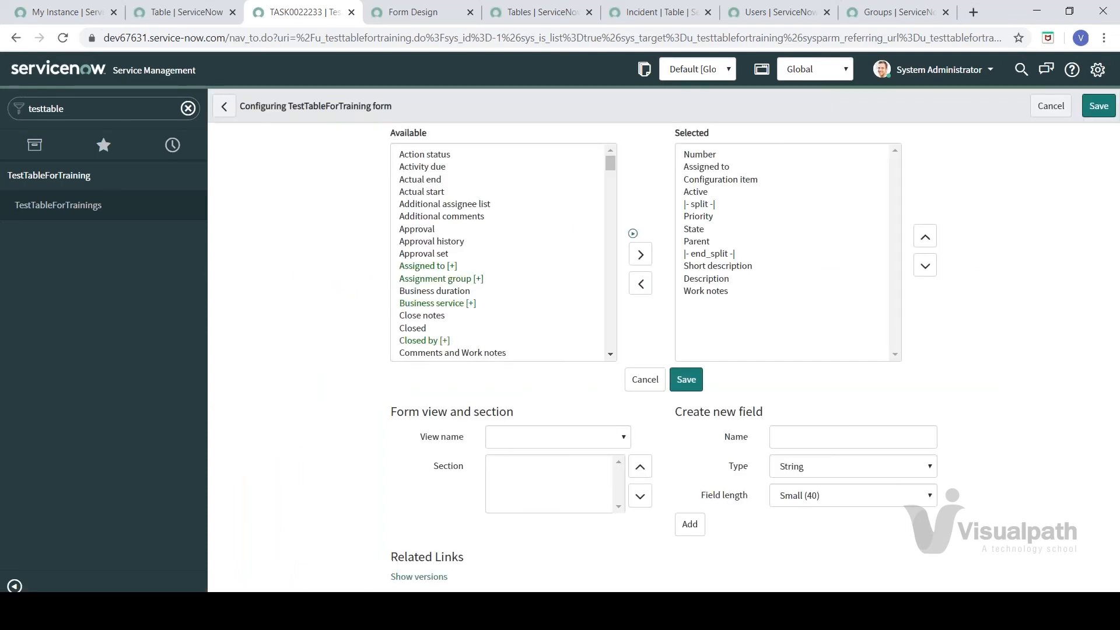
# Step: Create a new TestTableForTraining record assigned to Certification Admin with description Test1, and submit it
pyautogui.click(112, 208)
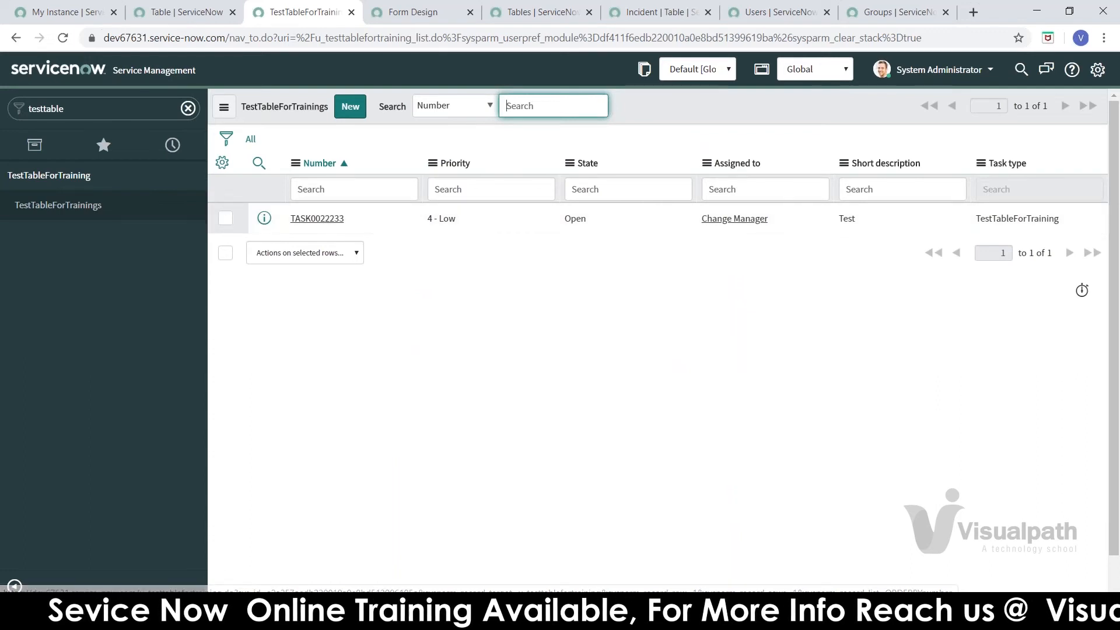
pyautogui.click(352, 108)
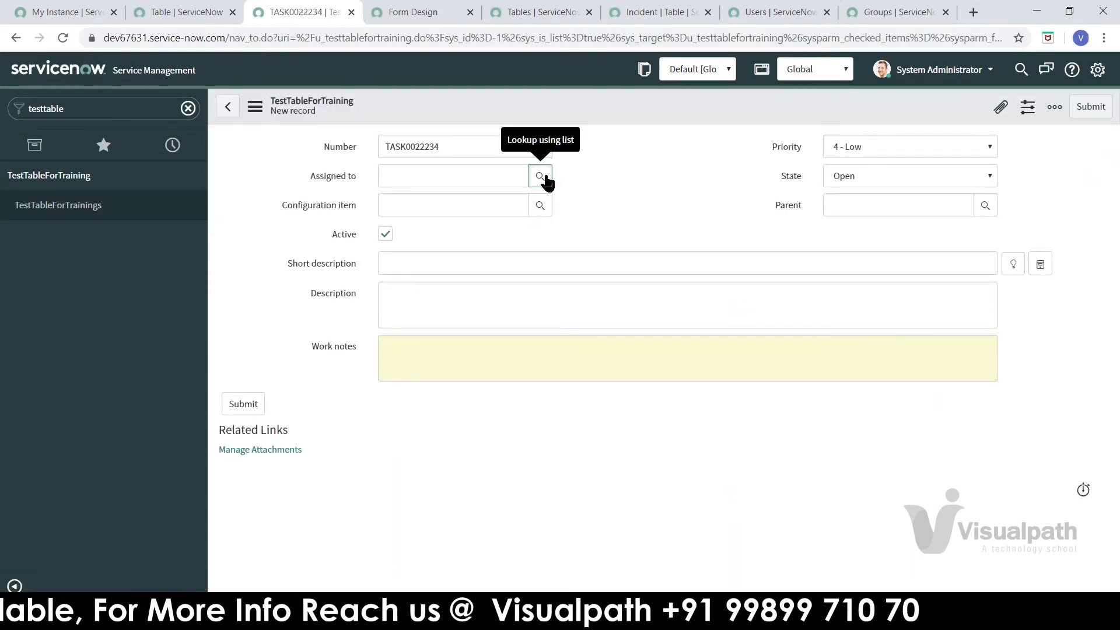
pyautogui.click(540, 176)
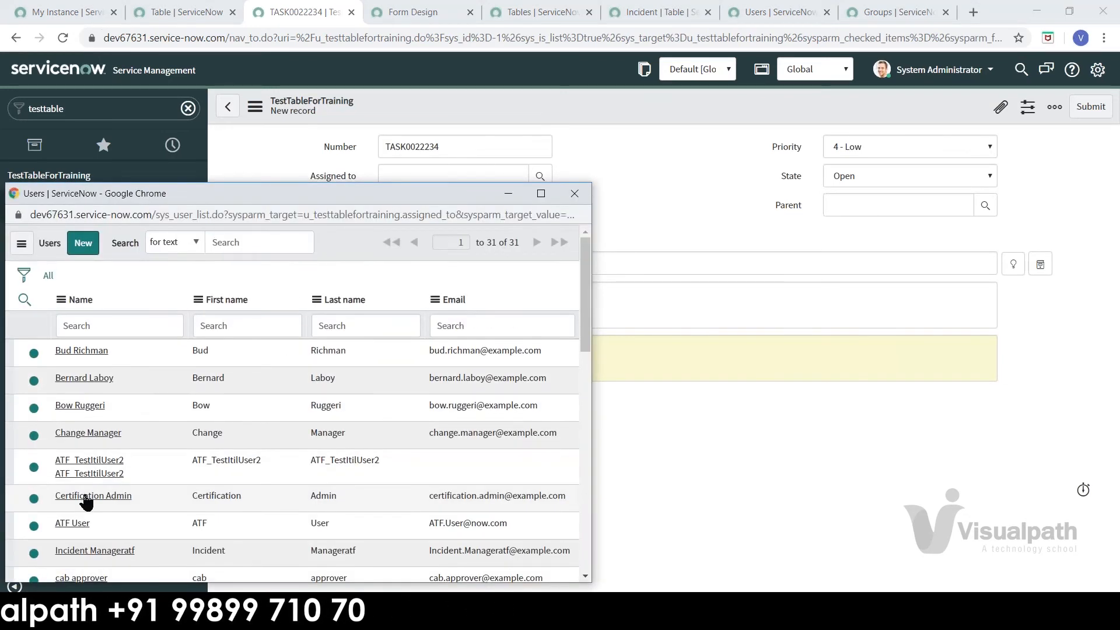
pyautogui.click(85, 497)
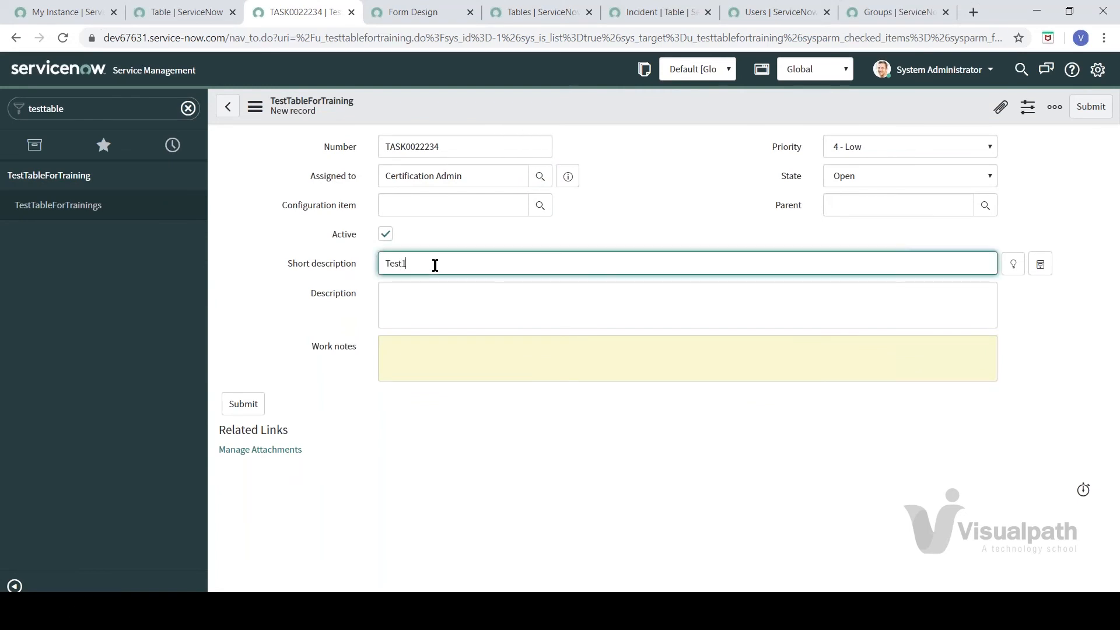
pyautogui.click(428, 283)
pyautogui.write('Test1')
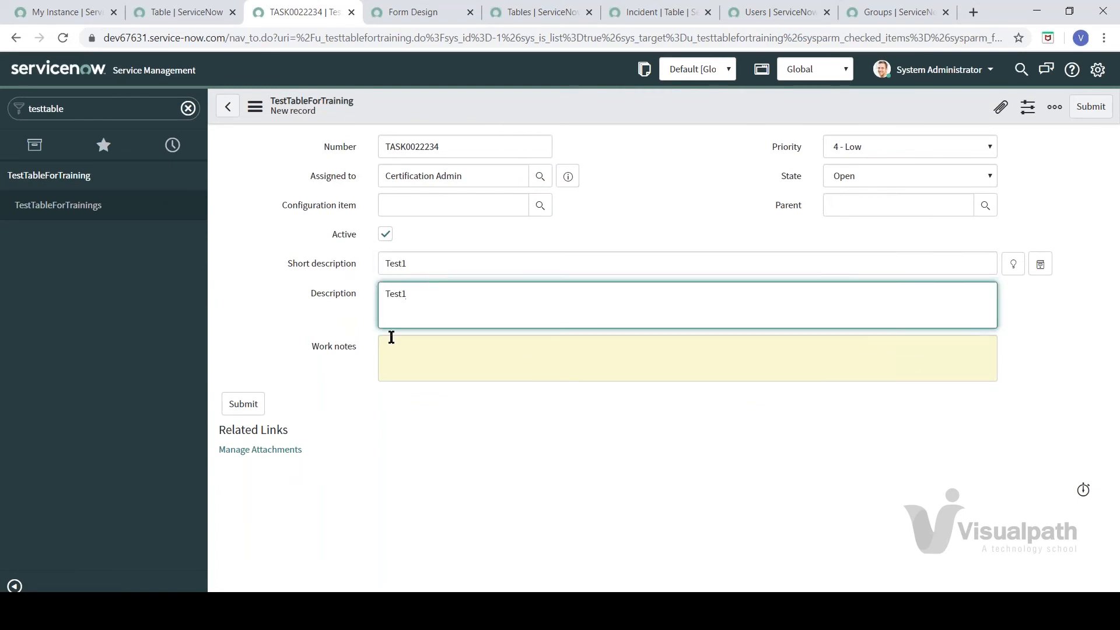
pyautogui.press('Return')
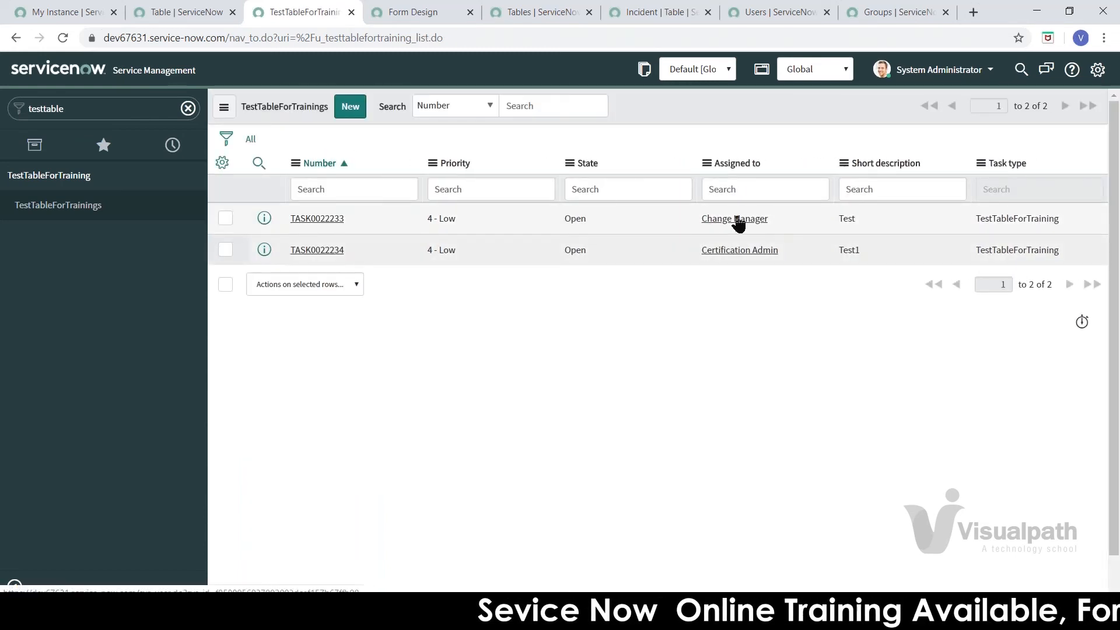
pyautogui.rightClick(739, 223)
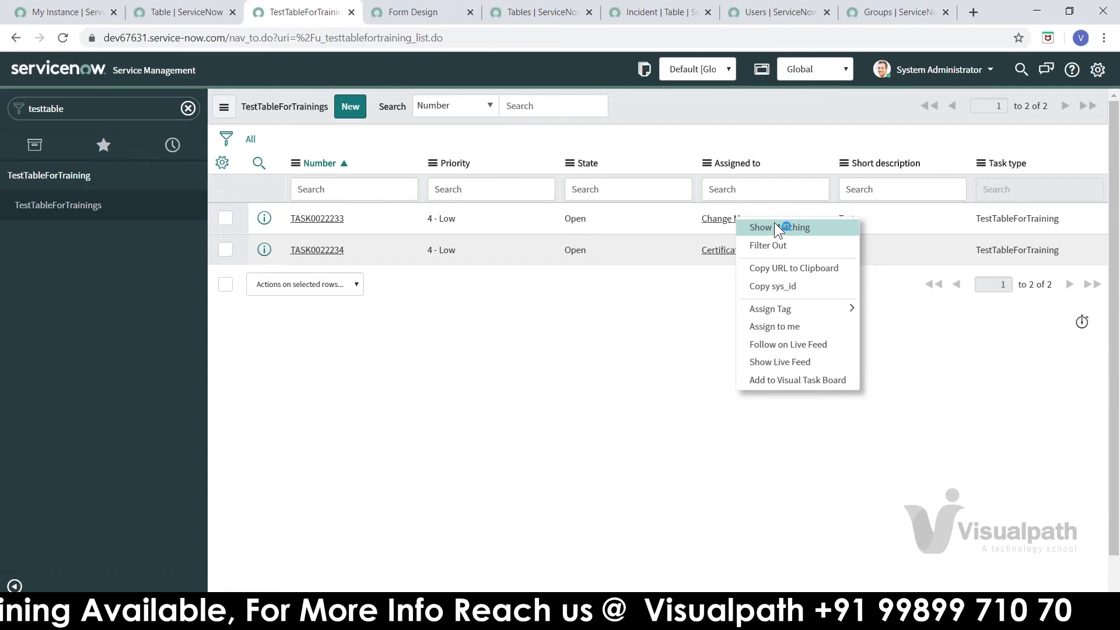
pyautogui.click(576, 217)
pyautogui.rightClick(576, 219)
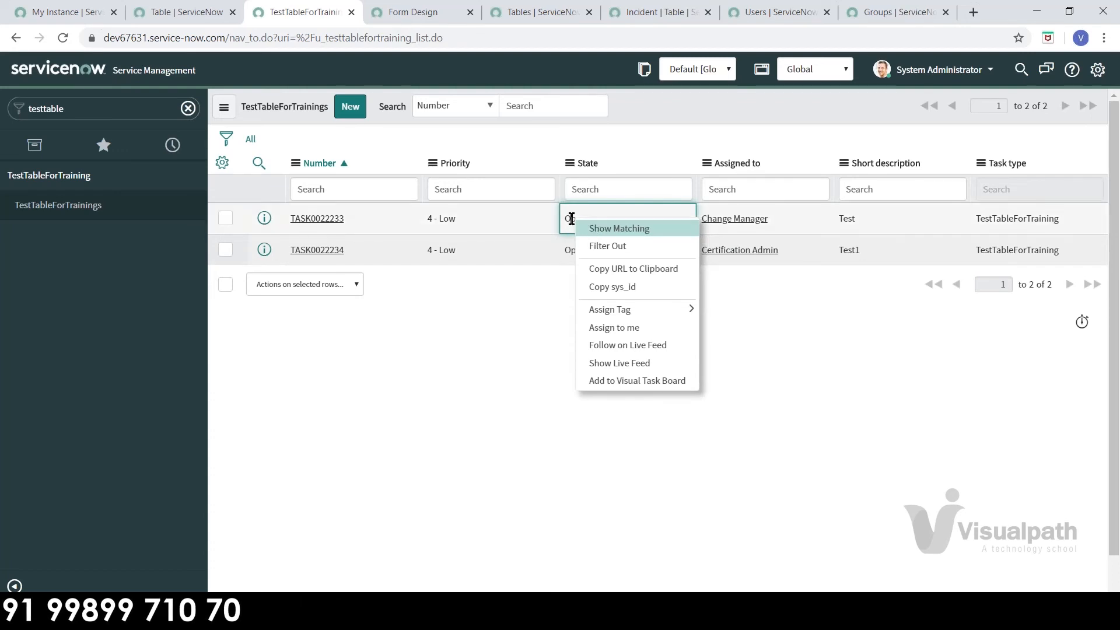
pyautogui.click(614, 246)
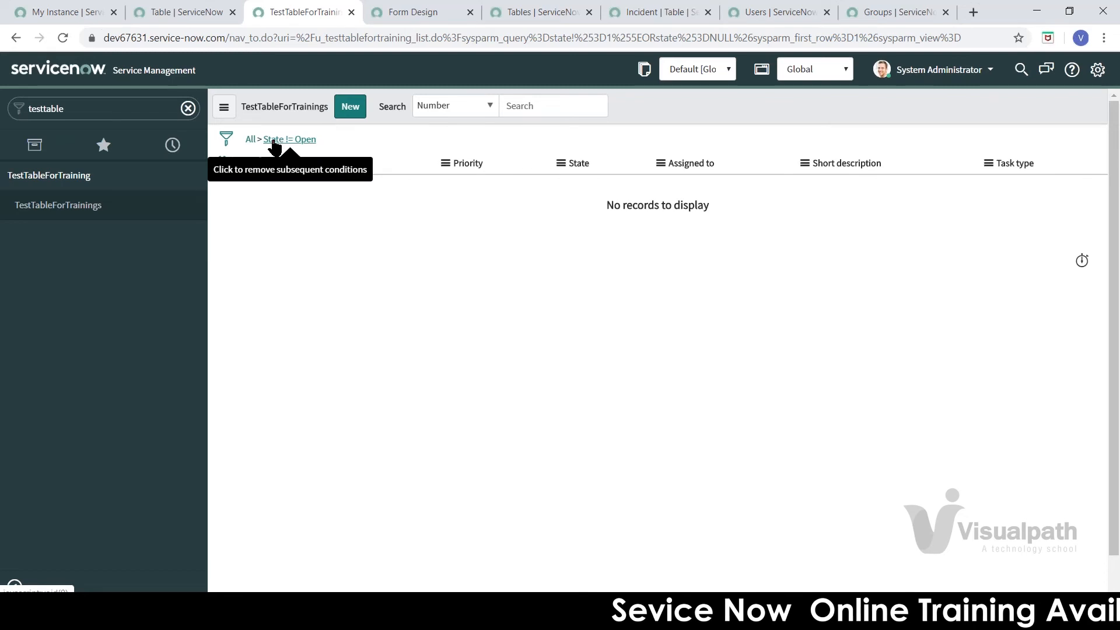
pyautogui.click(225, 140)
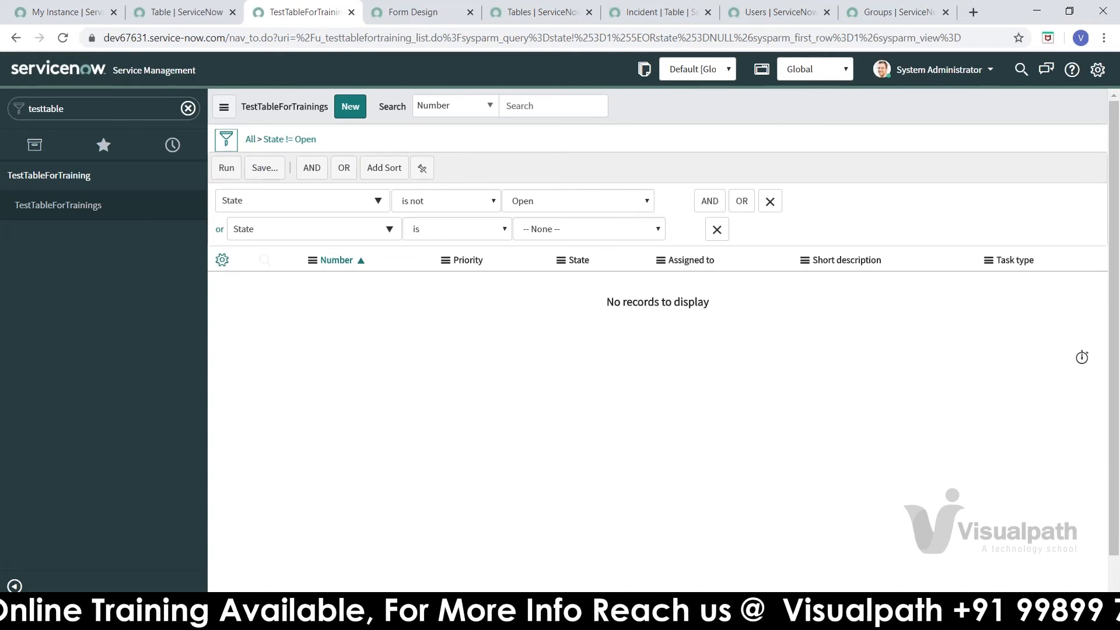
pyautogui.click(251, 140)
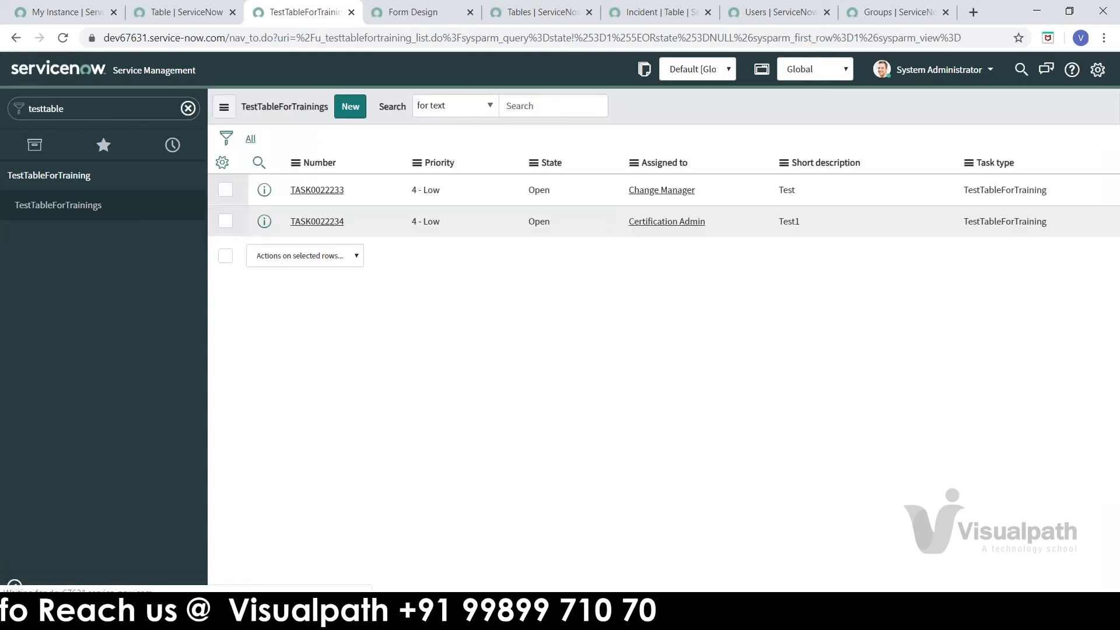
pyautogui.rightClick(580, 220)
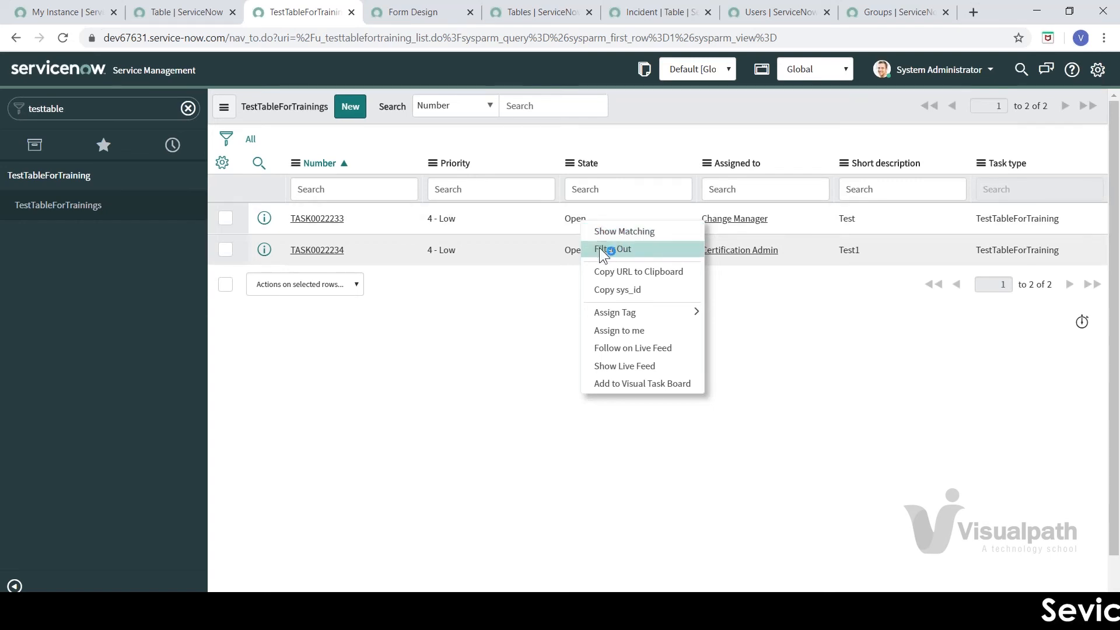
pyautogui.click(481, 355)
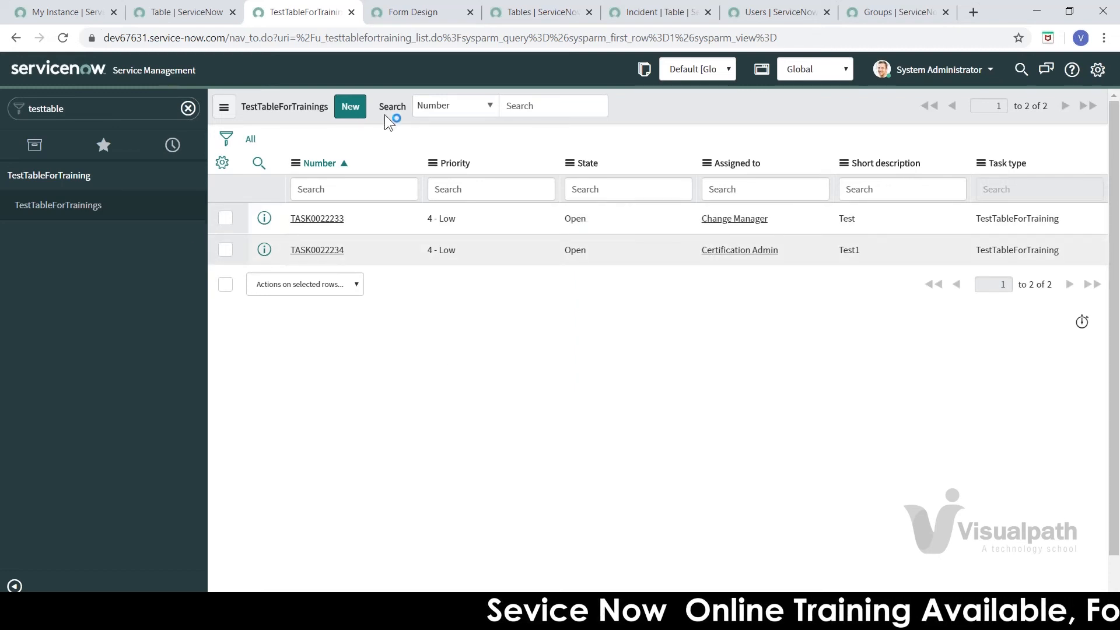
# Step: Open new record TASK0022235 from TestTableForTrainings and show the form header's Configure options
pyautogui.click(83, 209)
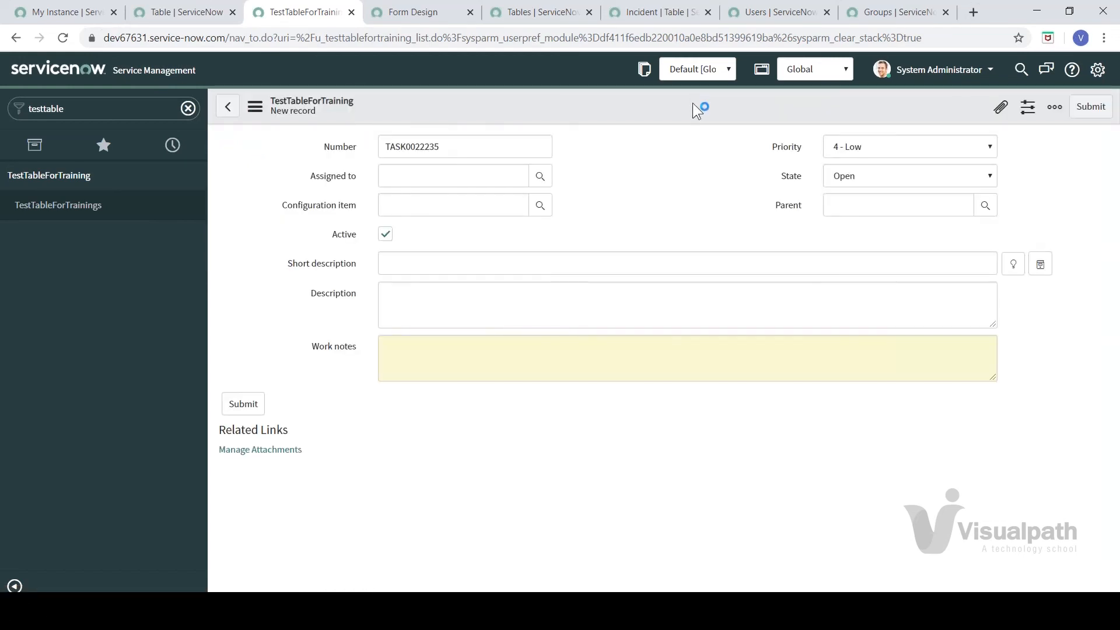
pyautogui.rightClick(693, 105)
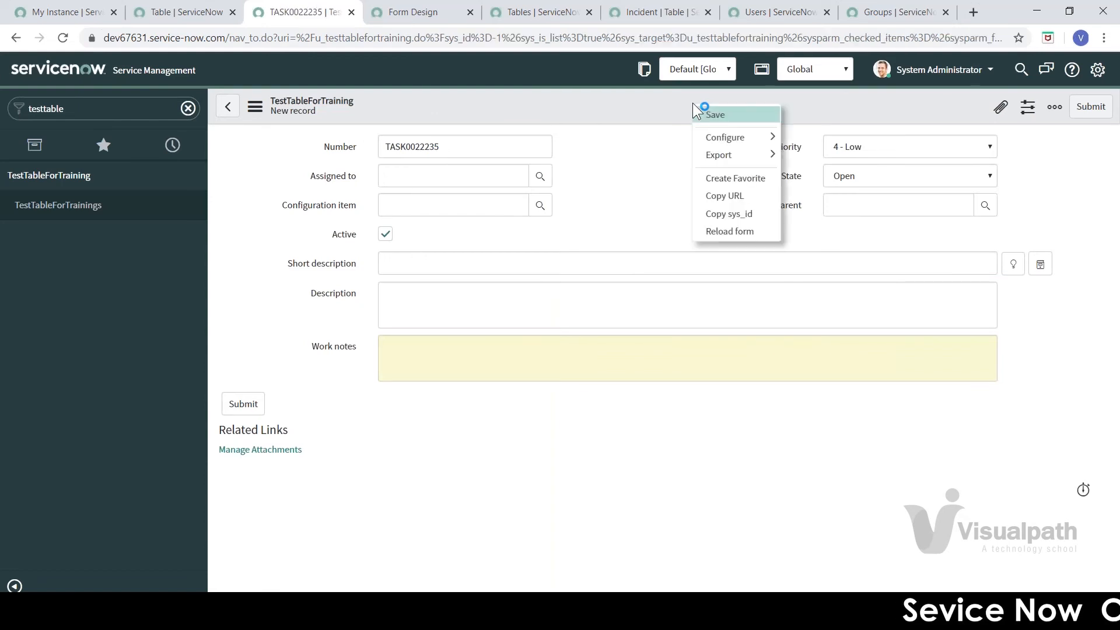
pyautogui.click(677, 110)
pyautogui.rightClick(673, 109)
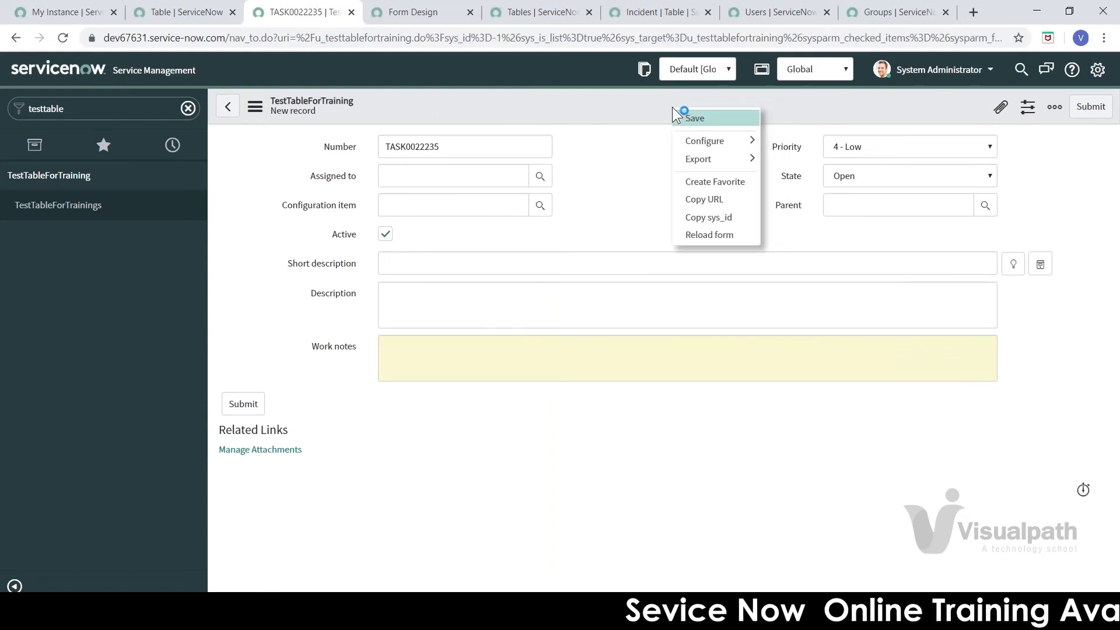
pyautogui.moveTo(699, 139)
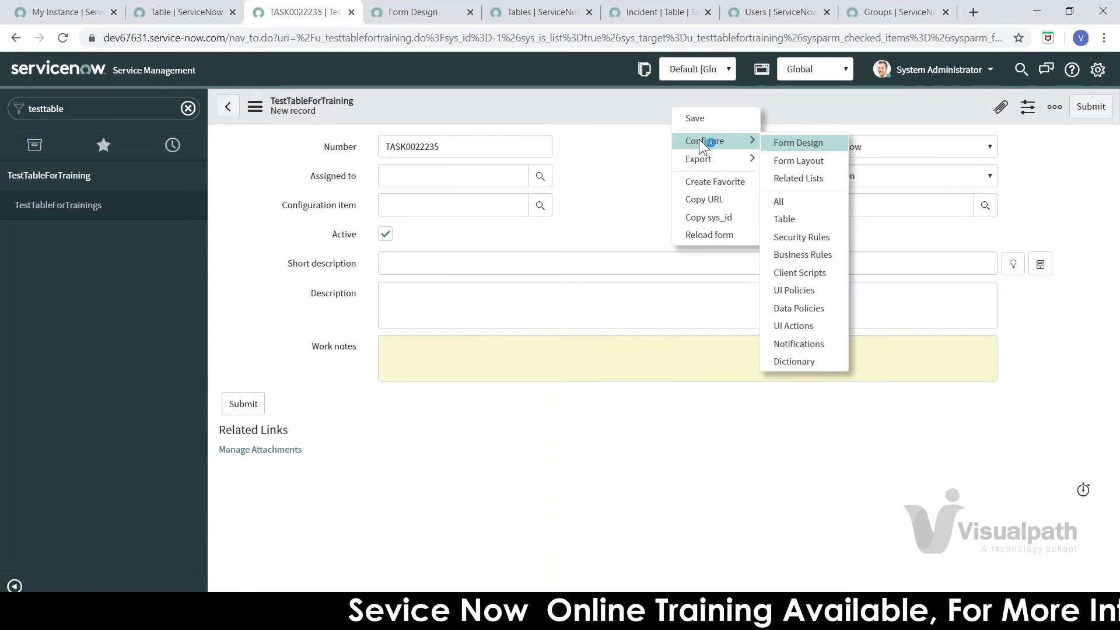
# Step: Add a String field 'Test' with Large (1000) length to the form layout, then return to TestTableForTrainings
pyautogui.click(789, 160)
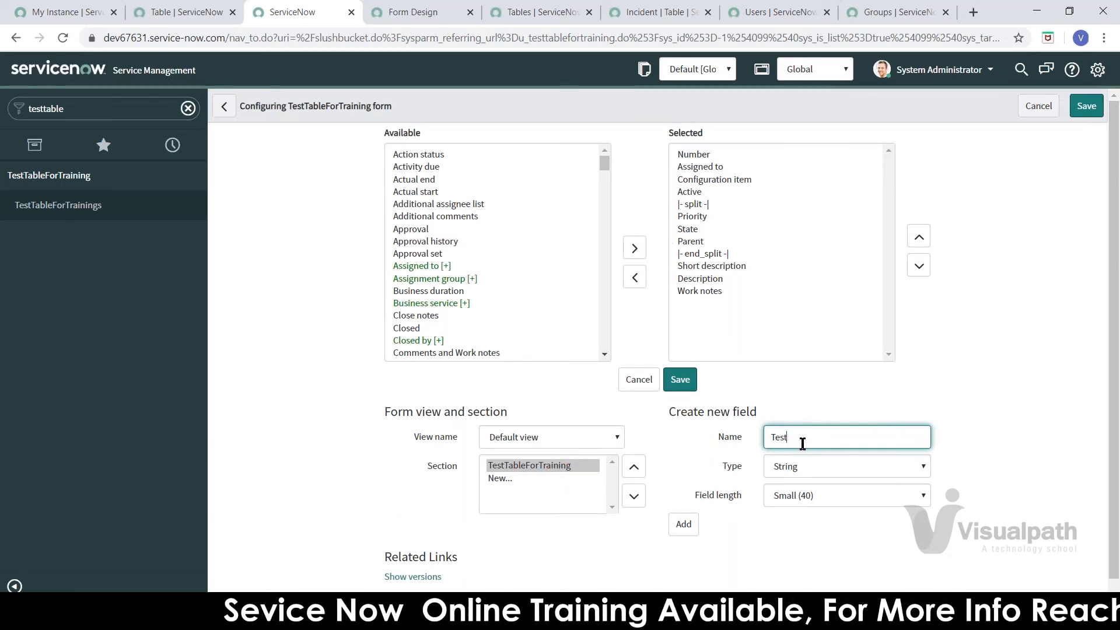
pyautogui.click(818, 499)
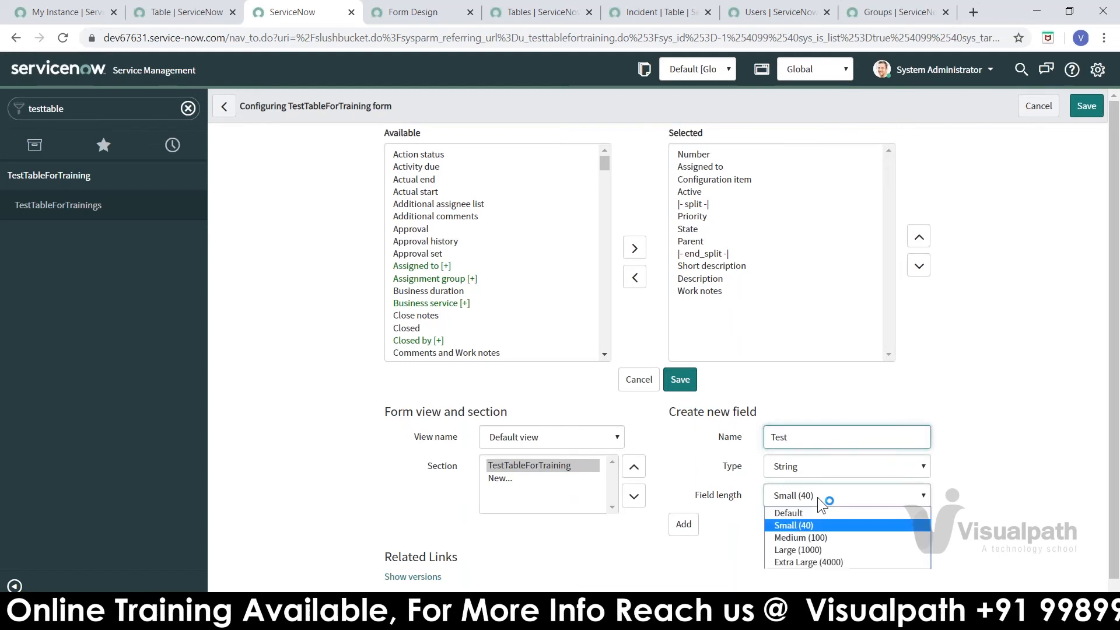
pyautogui.click(813, 551)
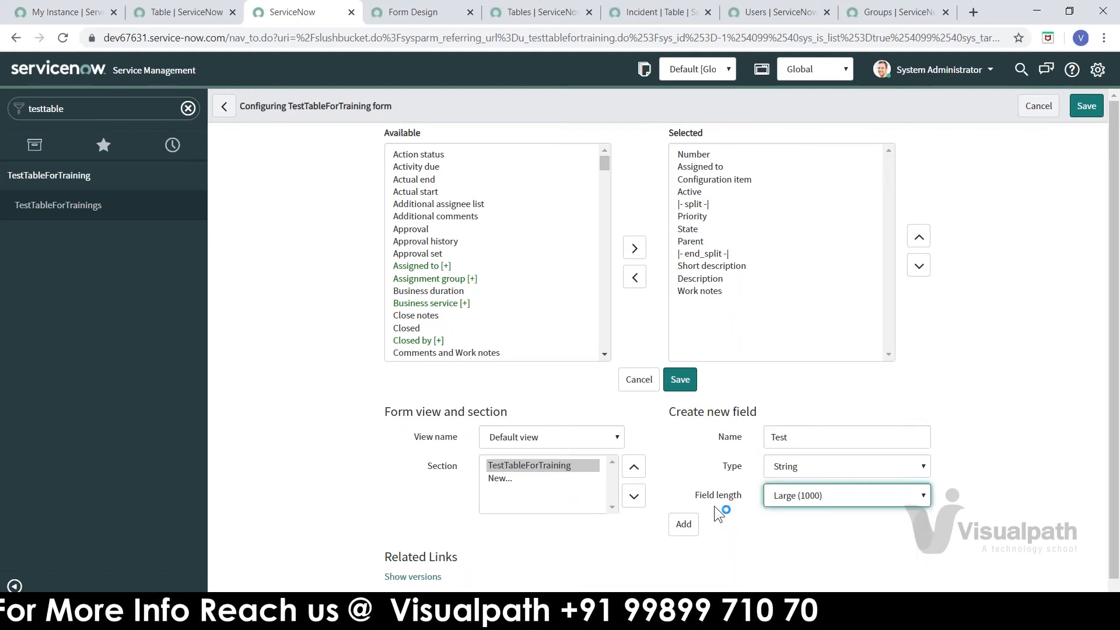
pyautogui.click(684, 524)
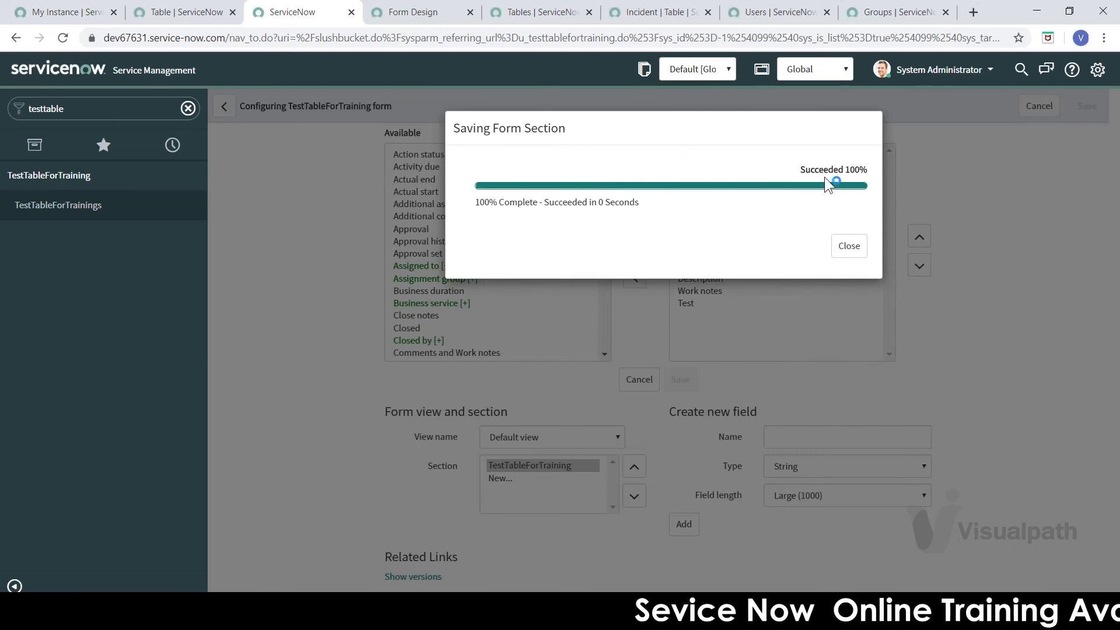
pyautogui.click(842, 253)
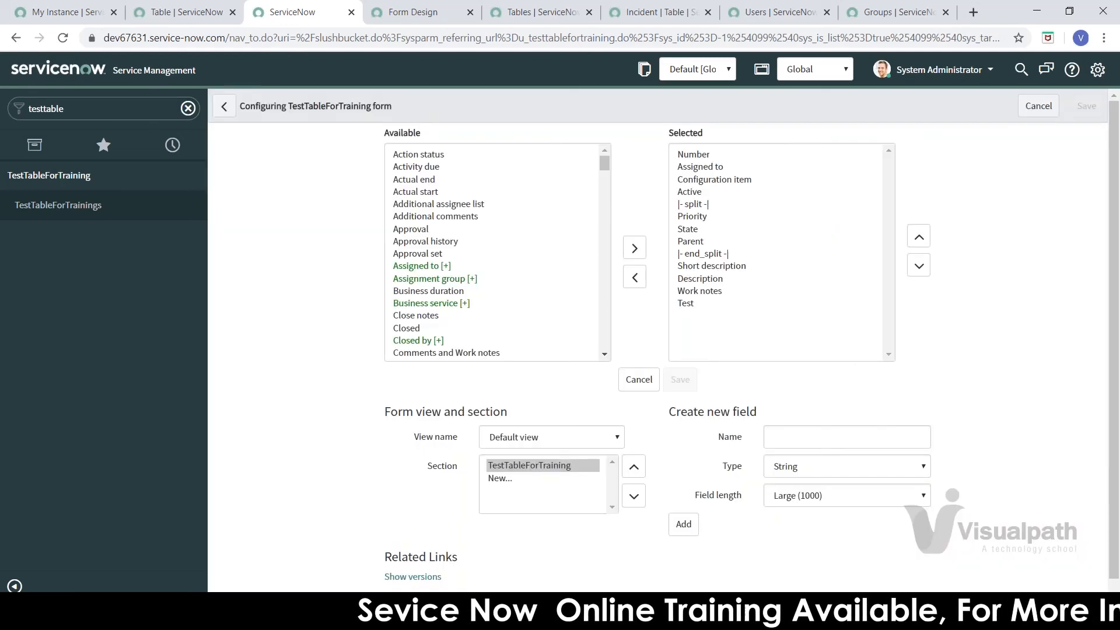
pyautogui.click(13, 209)
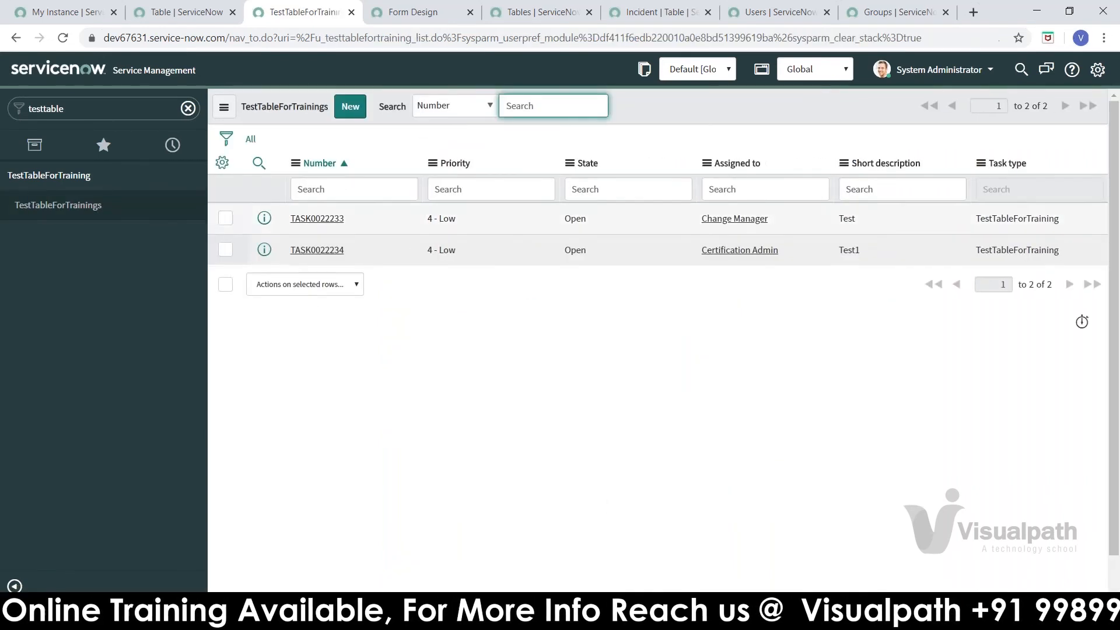
# Step: Start new record TASK0022237, try its Test field and header menu, then return to the Table form
pyautogui.click(353, 113)
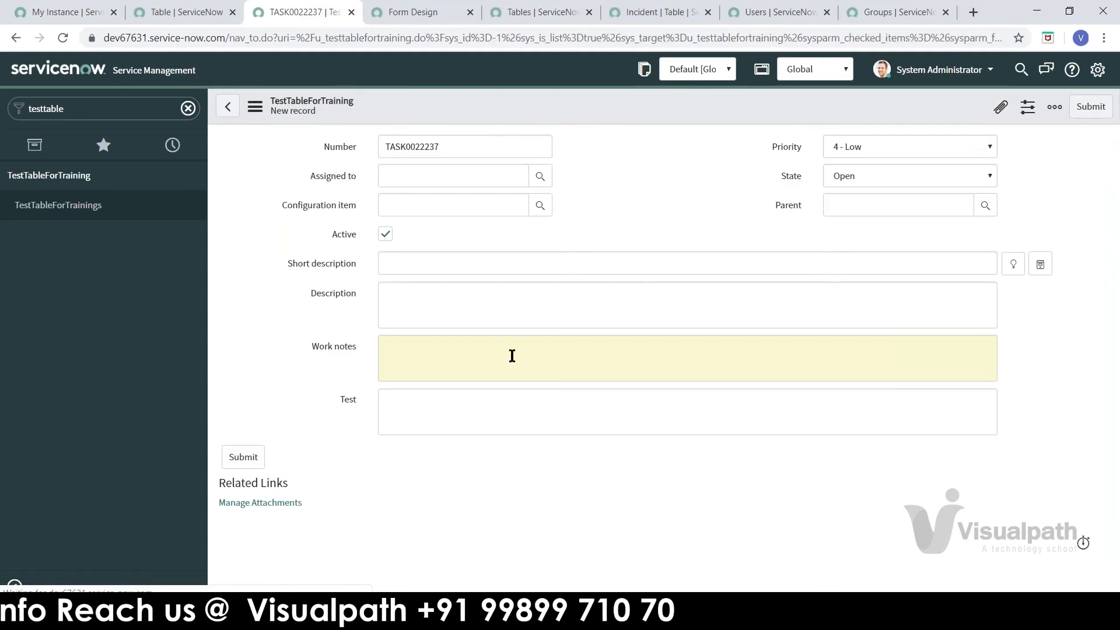
pyautogui.click(405, 397)
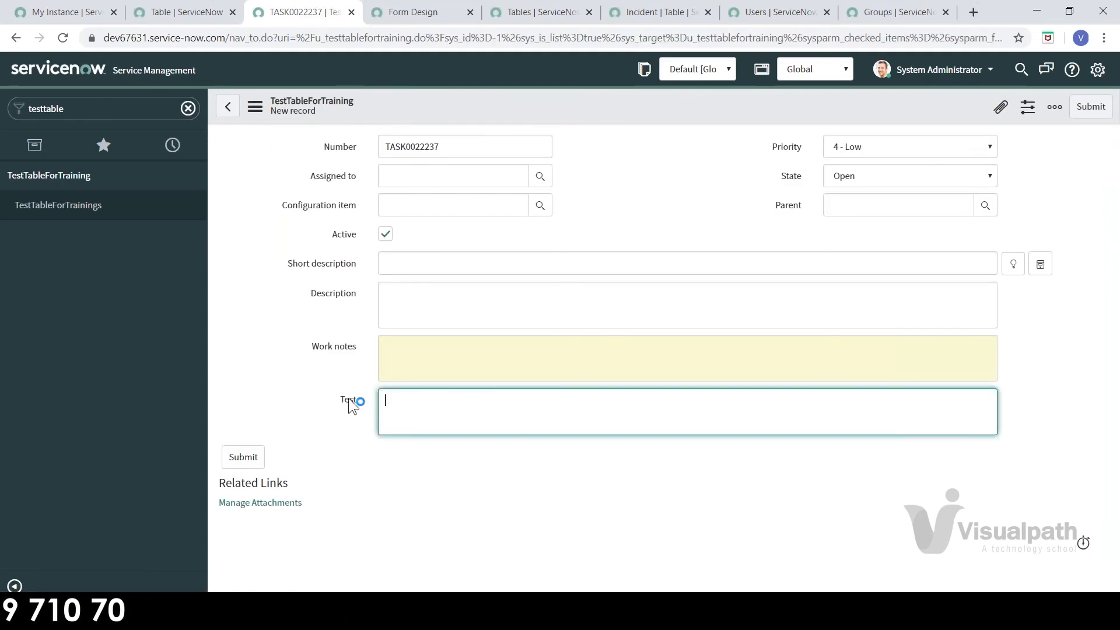
pyautogui.rightClick(574, 115)
pyautogui.moveTo(597, 152)
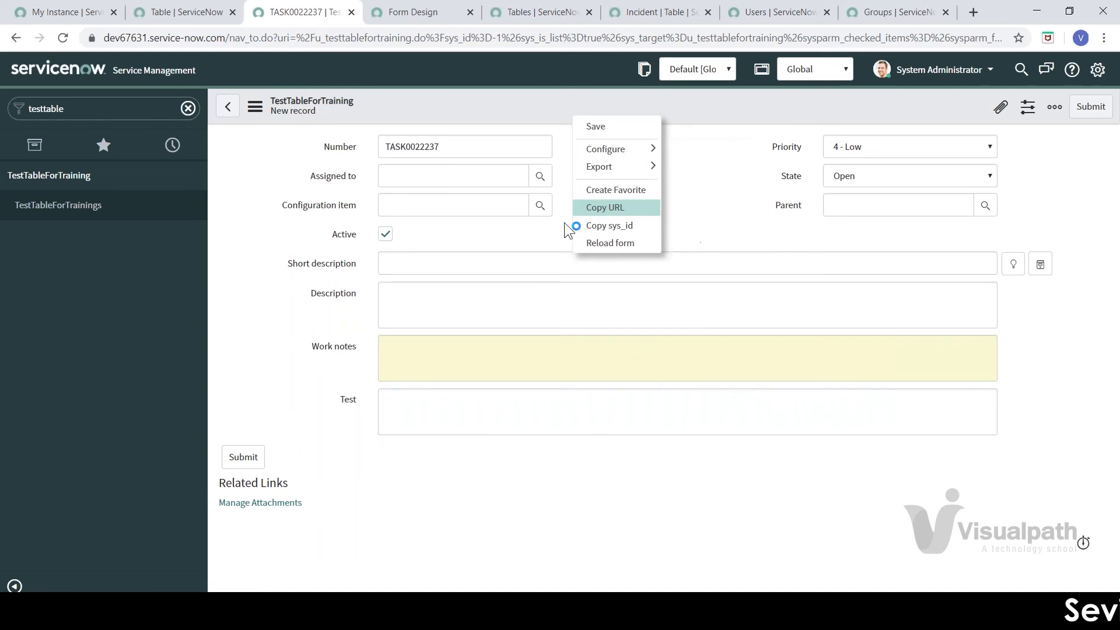
pyautogui.click(544, 103)
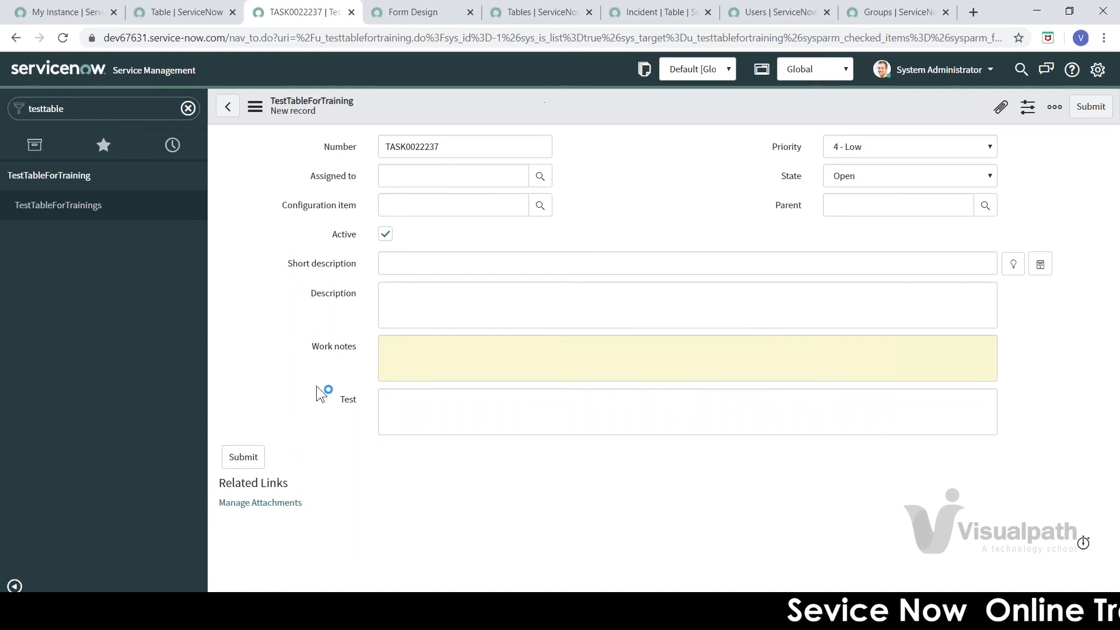
pyautogui.click(185, 13)
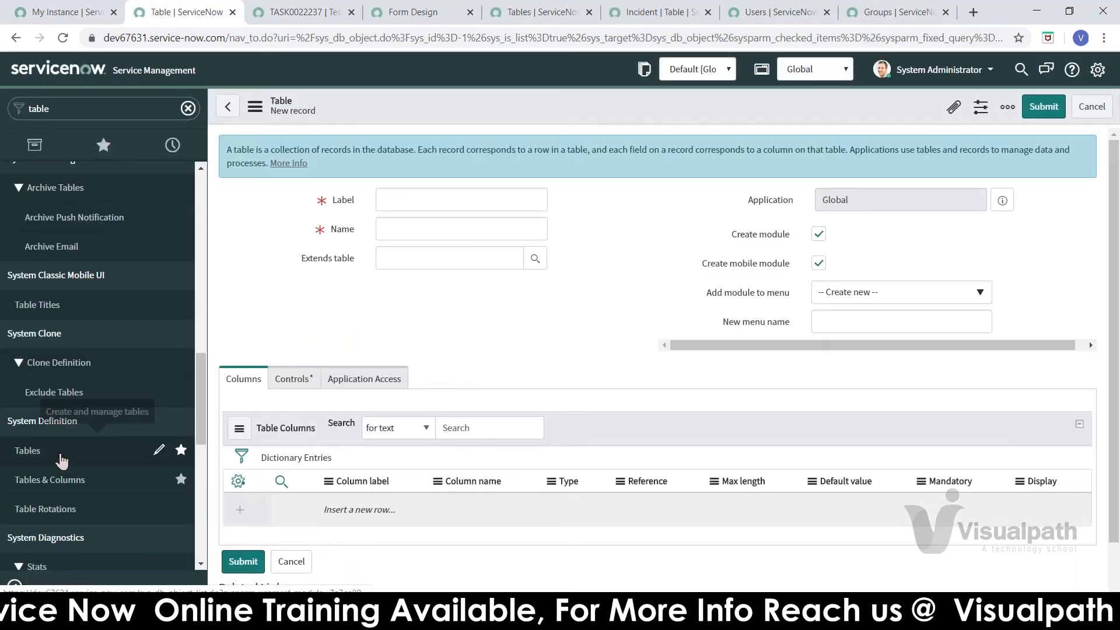
# Step: Open the TestTableForTraining table definition and check its extended table, Task
pyautogui.click(61, 458)
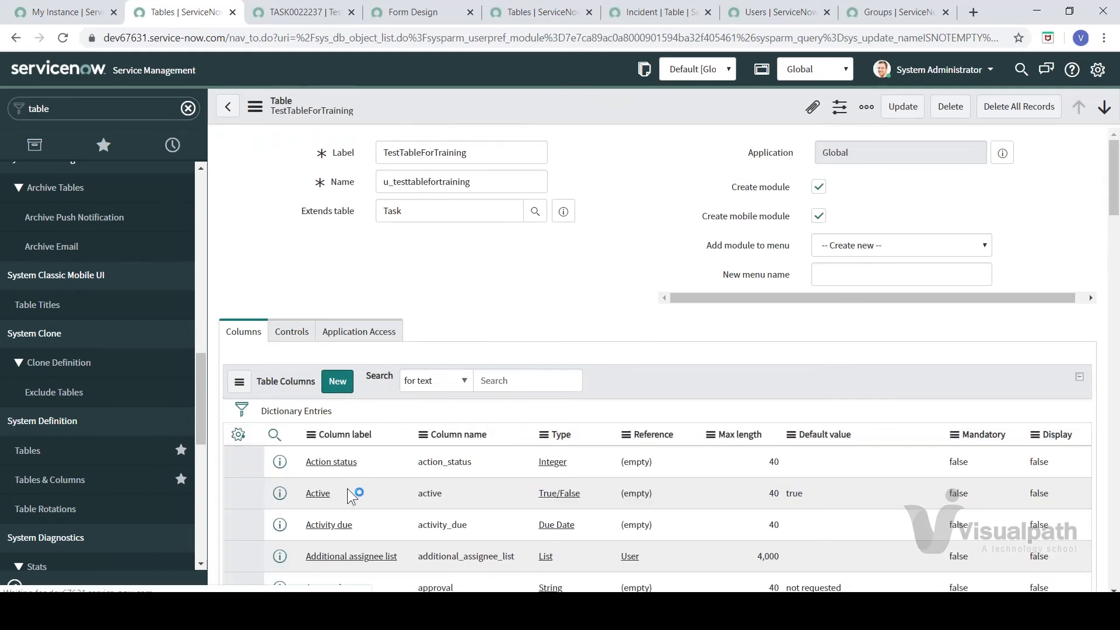
pyautogui.rightClick(1115, 198)
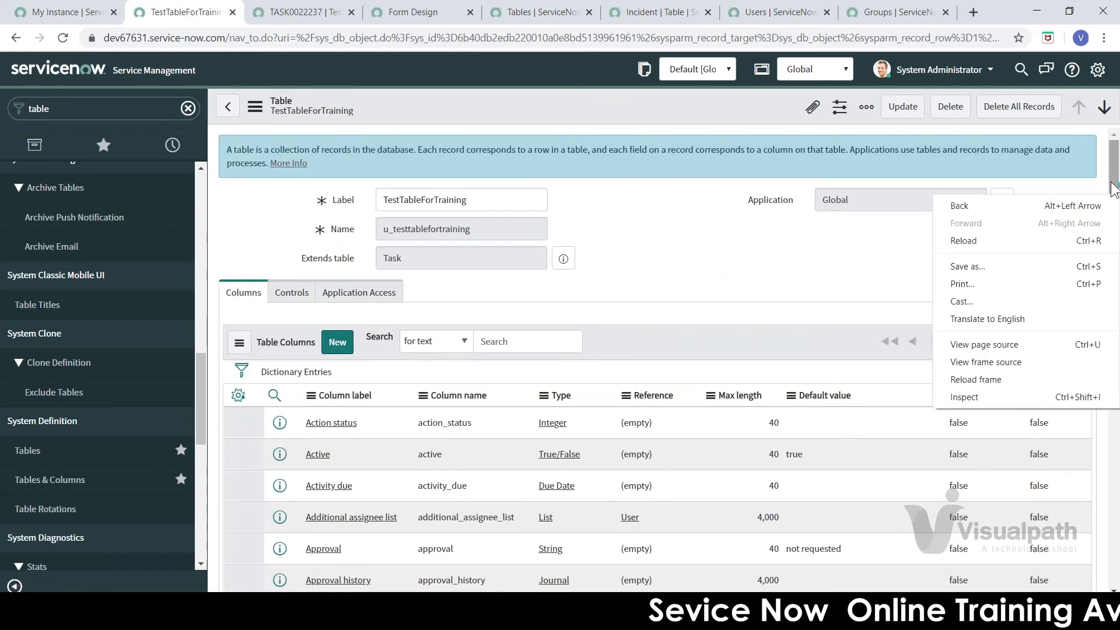
pyautogui.click(423, 282)
pyautogui.click(397, 254)
pyautogui.doubleClick(398, 255)
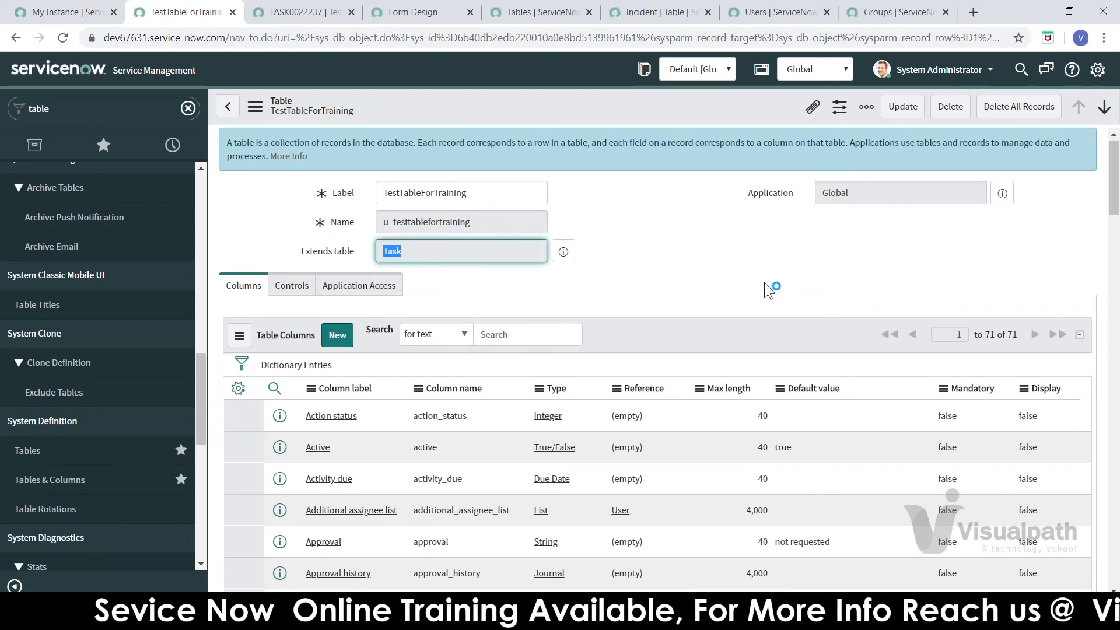
pyautogui.click(1076, 201)
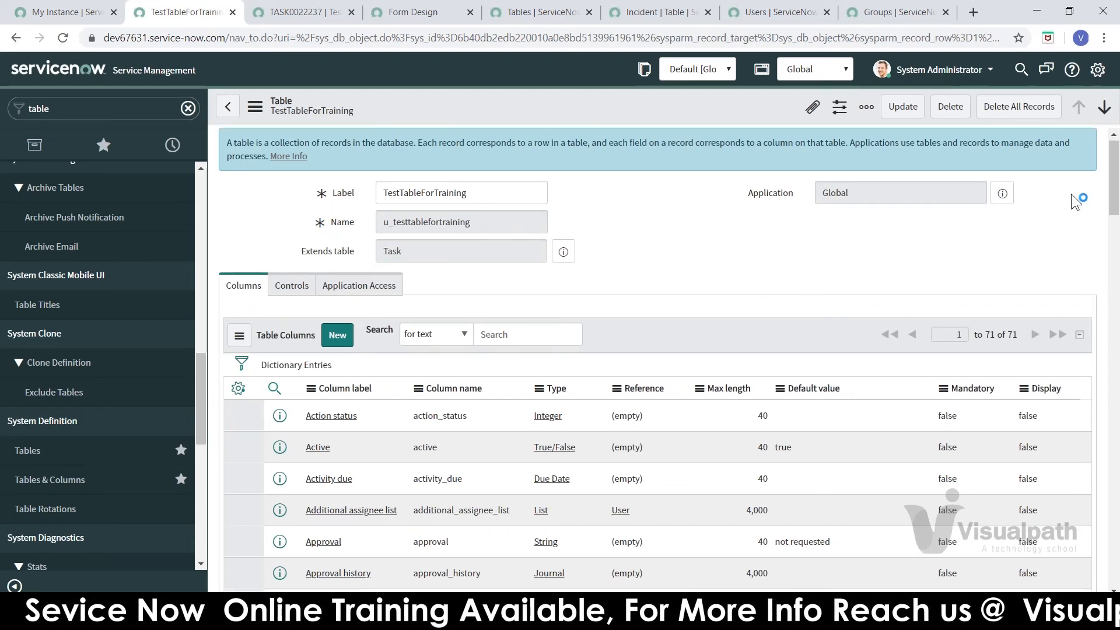
pyautogui.rightClick(1115, 183)
pyautogui.click(1115, 185)
pyautogui.moveTo(1115, 184); pyautogui.dragTo(1113, 246)
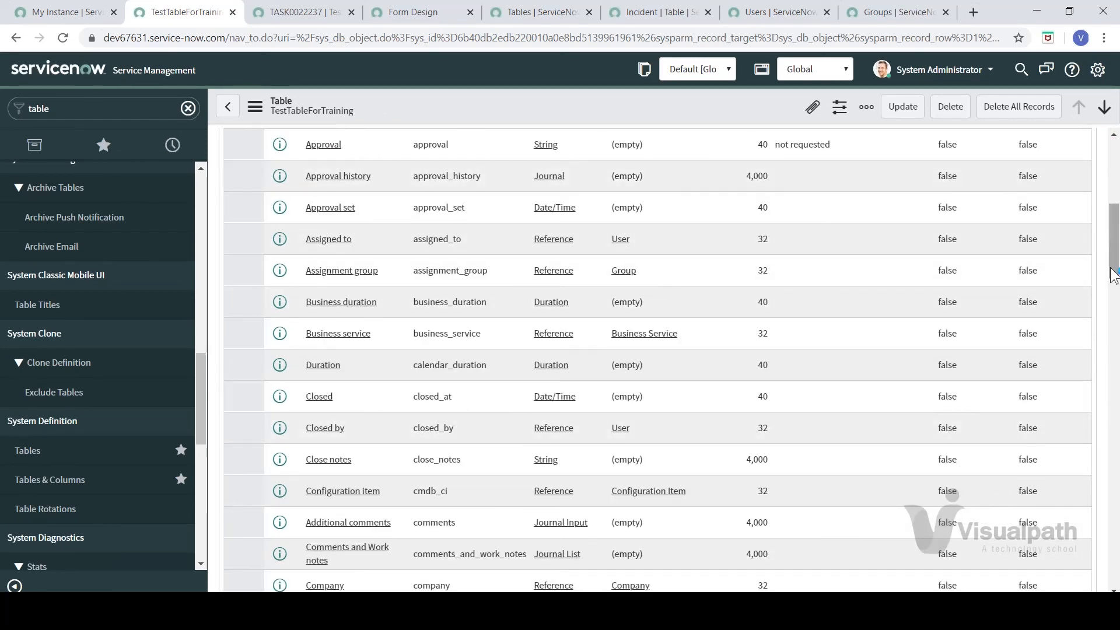
pyautogui.scroll(5, 1114, 274)
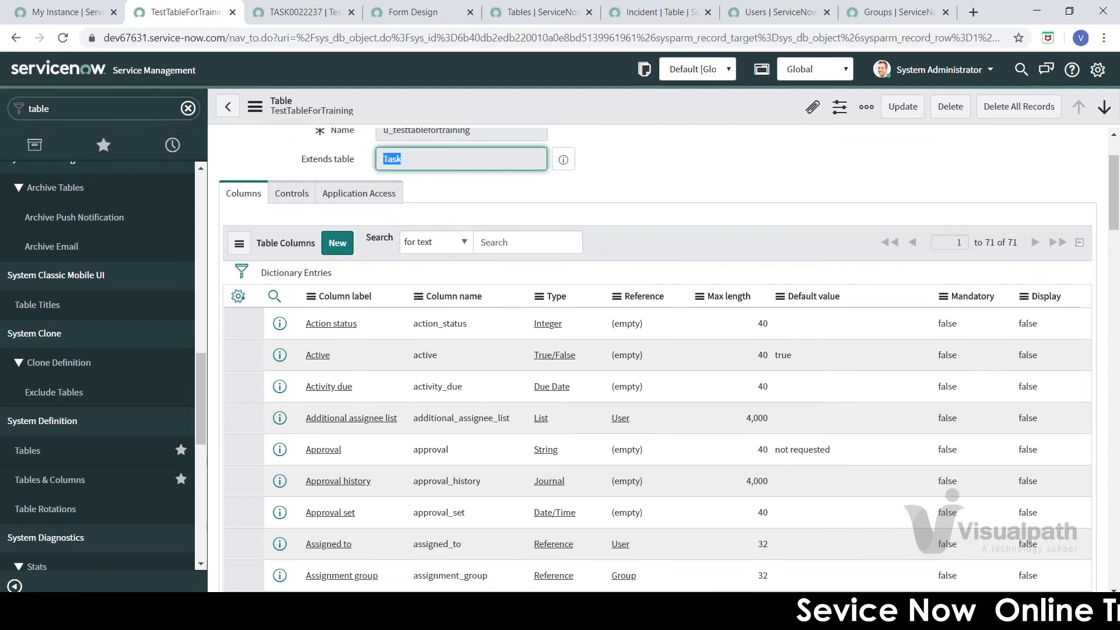
# Step: Scroll the Columns list to its last row, the Test column (u_test, String, 1,000)
pyautogui.click(647, 162)
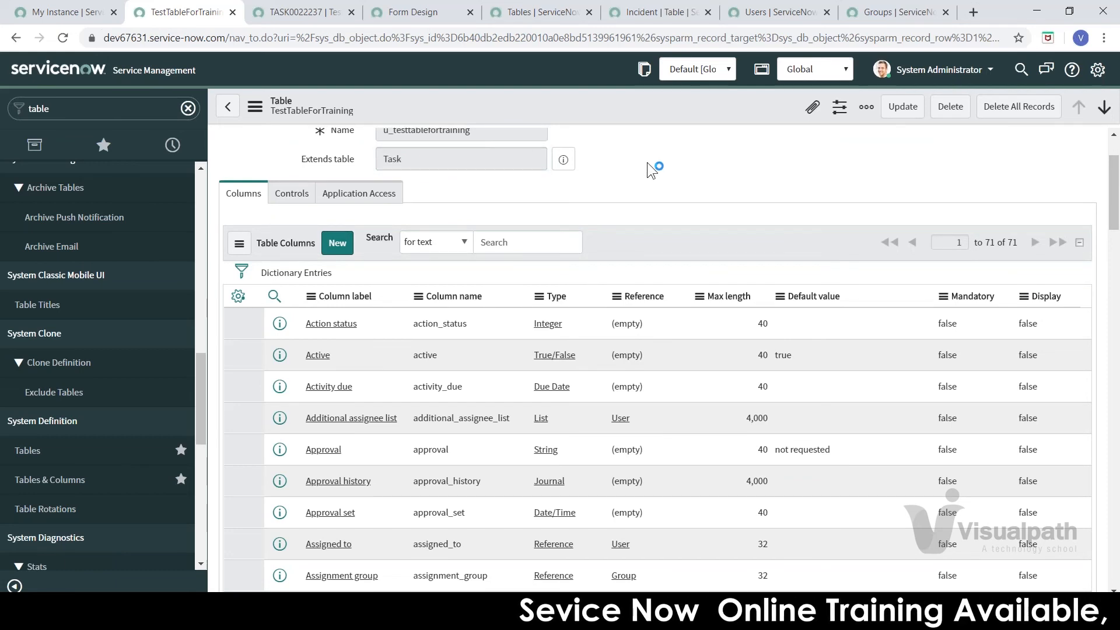
pyautogui.rightClick(1113, 159)
pyautogui.click(576, 181)
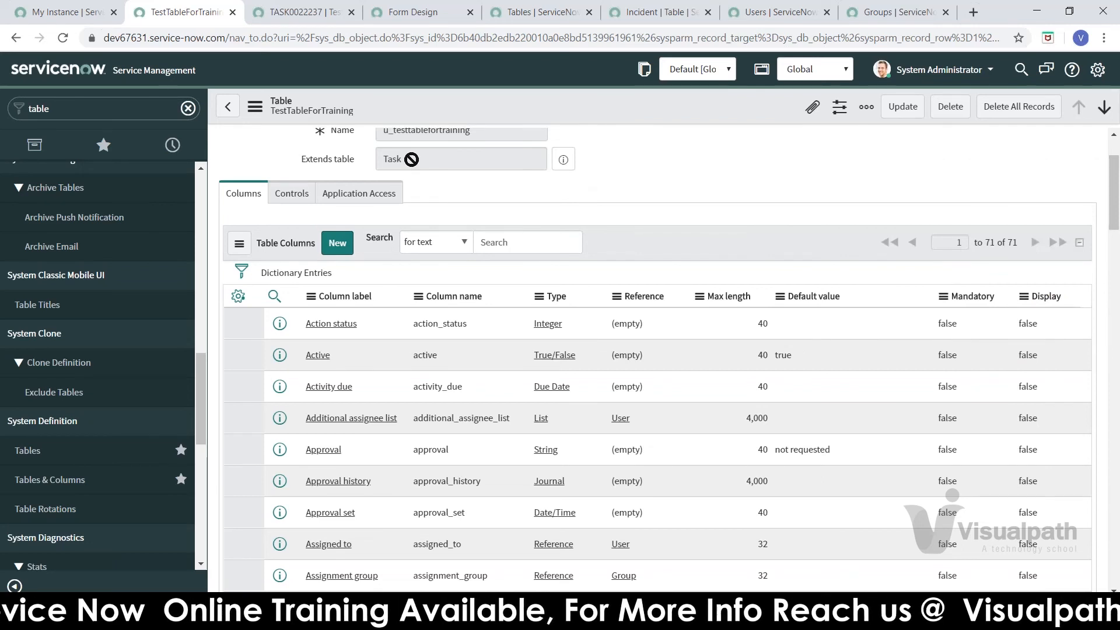
pyautogui.moveTo(410, 160); pyautogui.dragTo(344, 169)
pyautogui.click(603, 173)
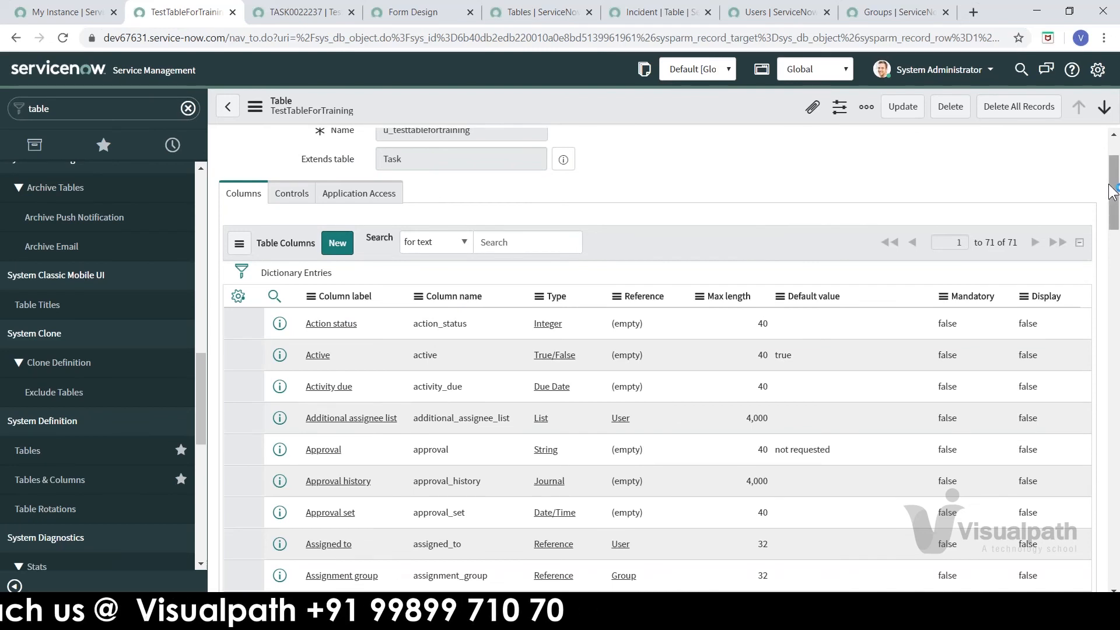
pyautogui.rightClick(1112, 237)
pyautogui.click(1116, 224)
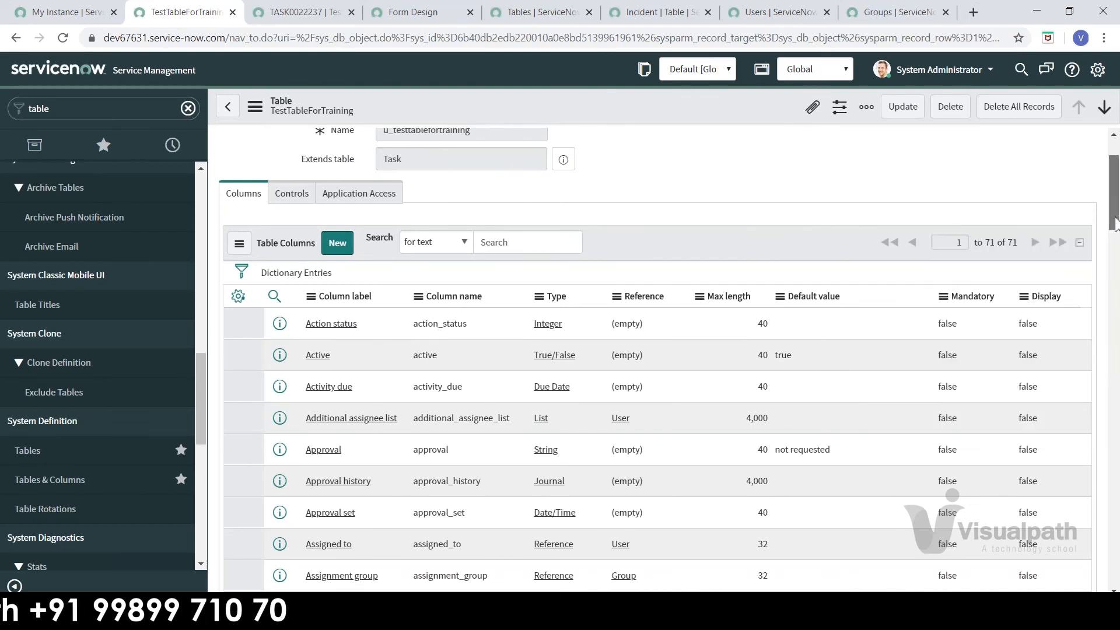
pyautogui.moveTo(1115, 239); pyautogui.dragTo(1103, 560)
pyautogui.scroll(3, 1101, 555)
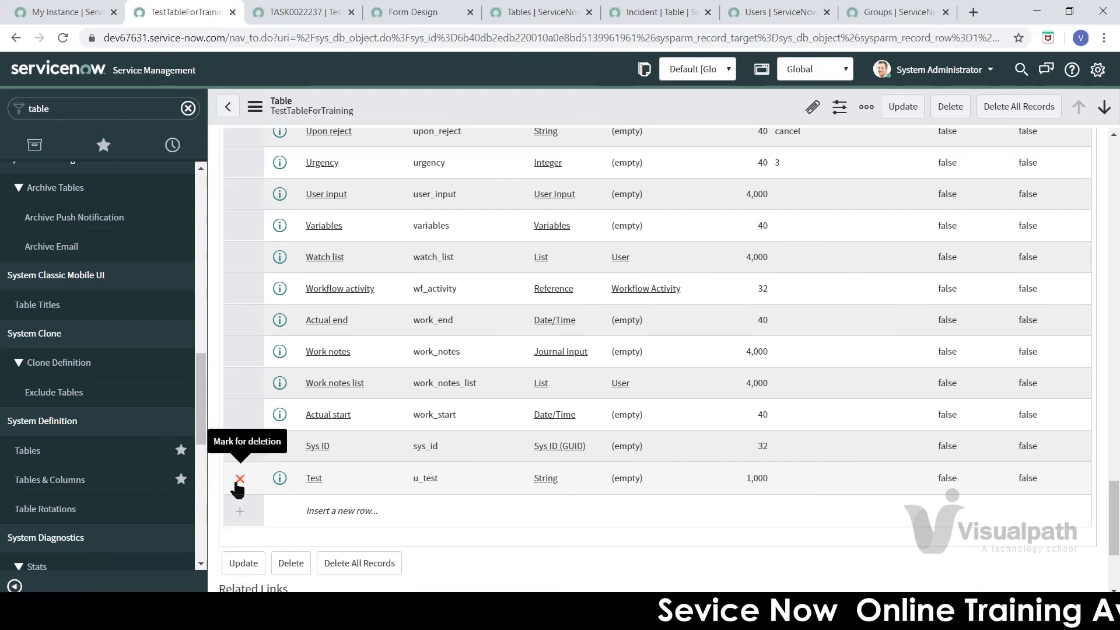
# Step: Insert a Test1 column row, then reload the page with F5, discarding the unsaved row
pyautogui.click(332, 512)
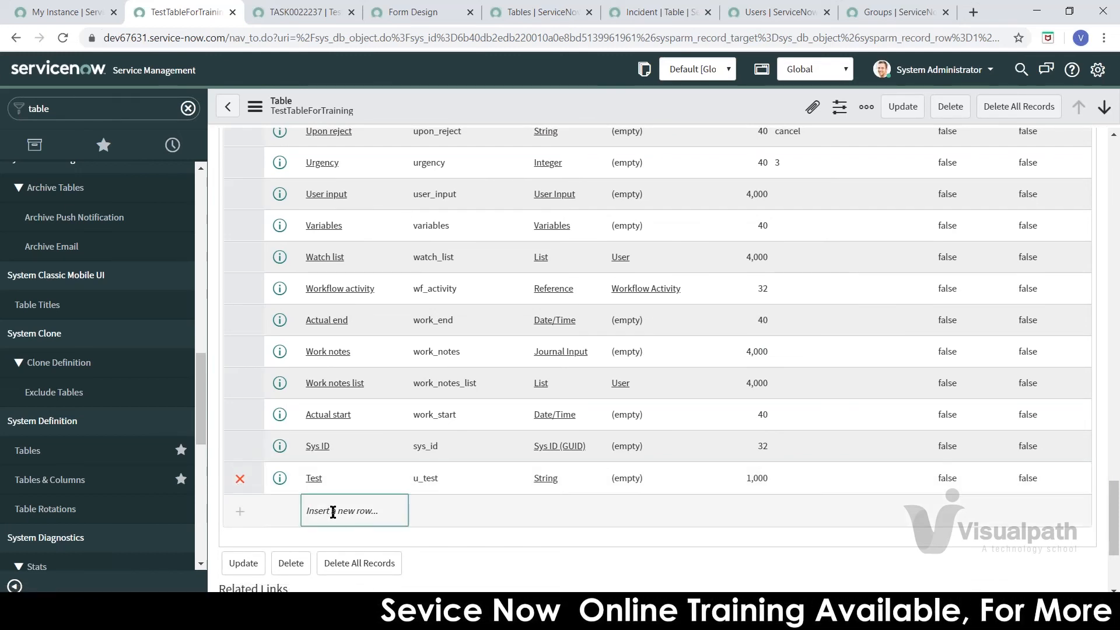
pyautogui.click(332, 512)
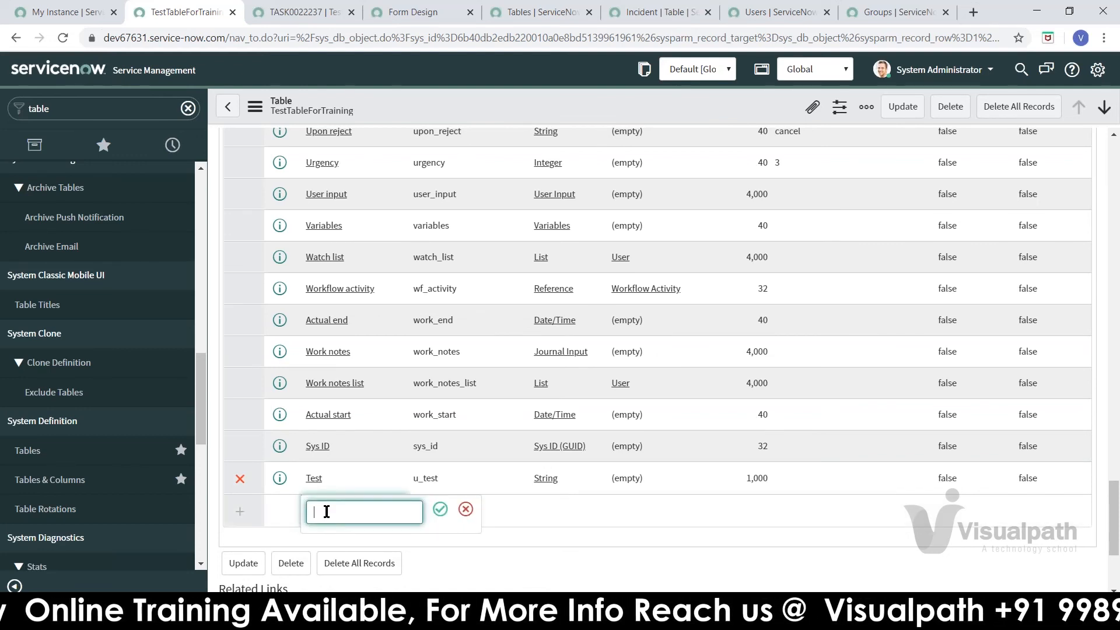
pyautogui.write('Test1')
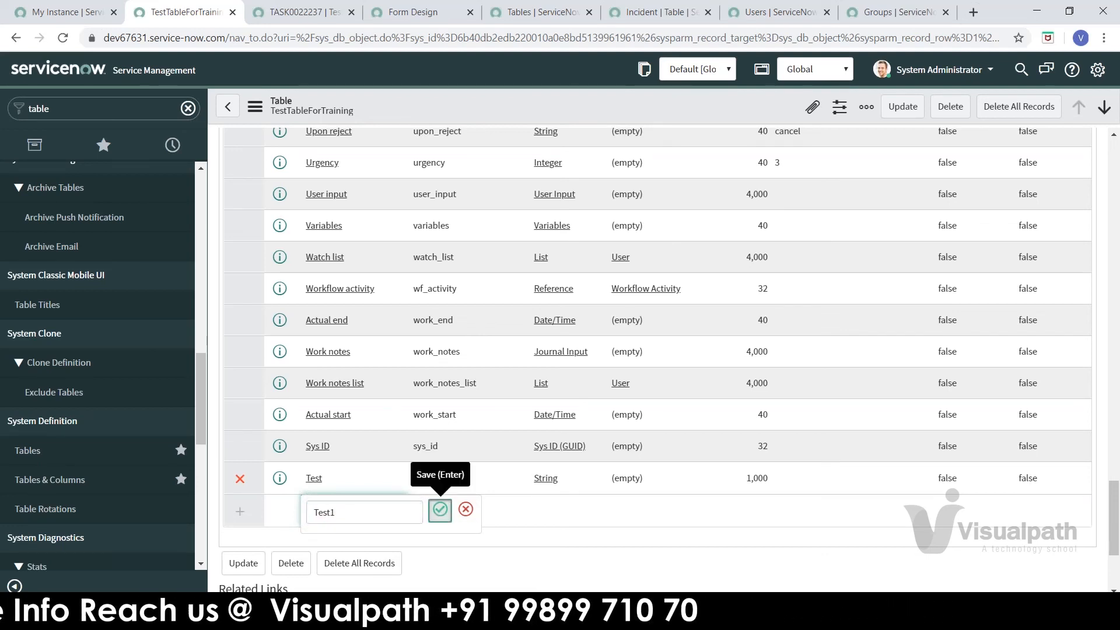
pyautogui.click(440, 511)
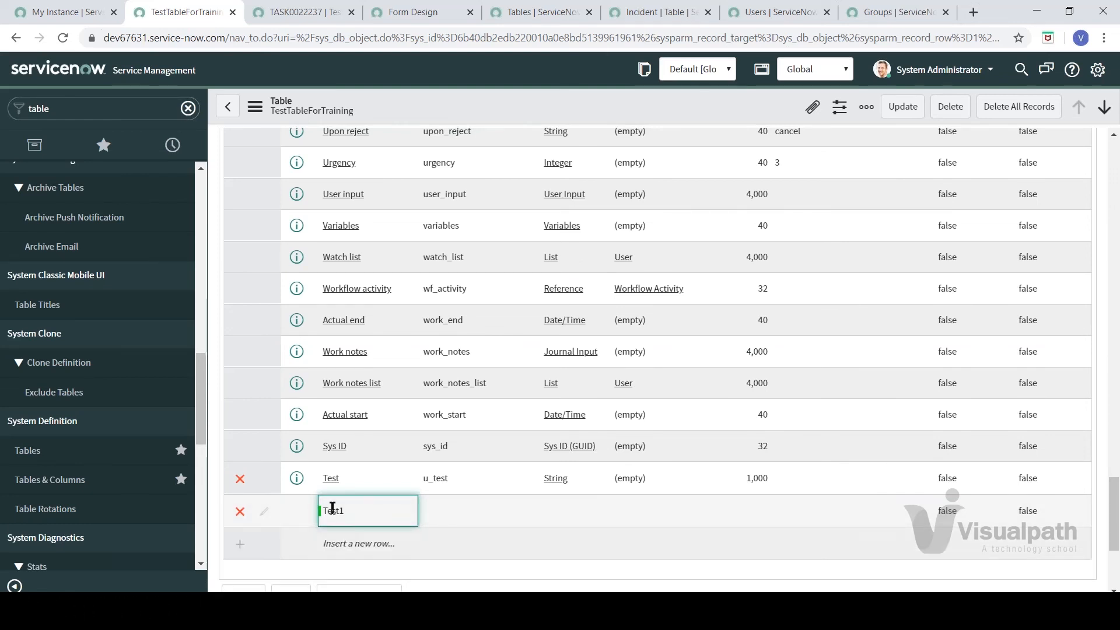
pyautogui.click(499, 522)
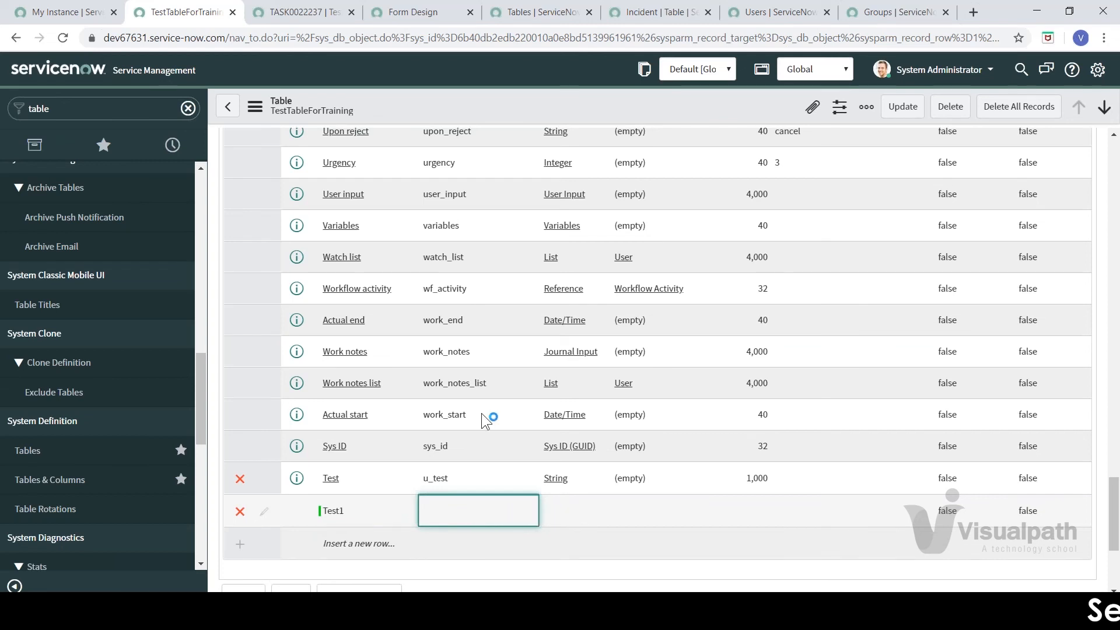
pyautogui.press('F5')
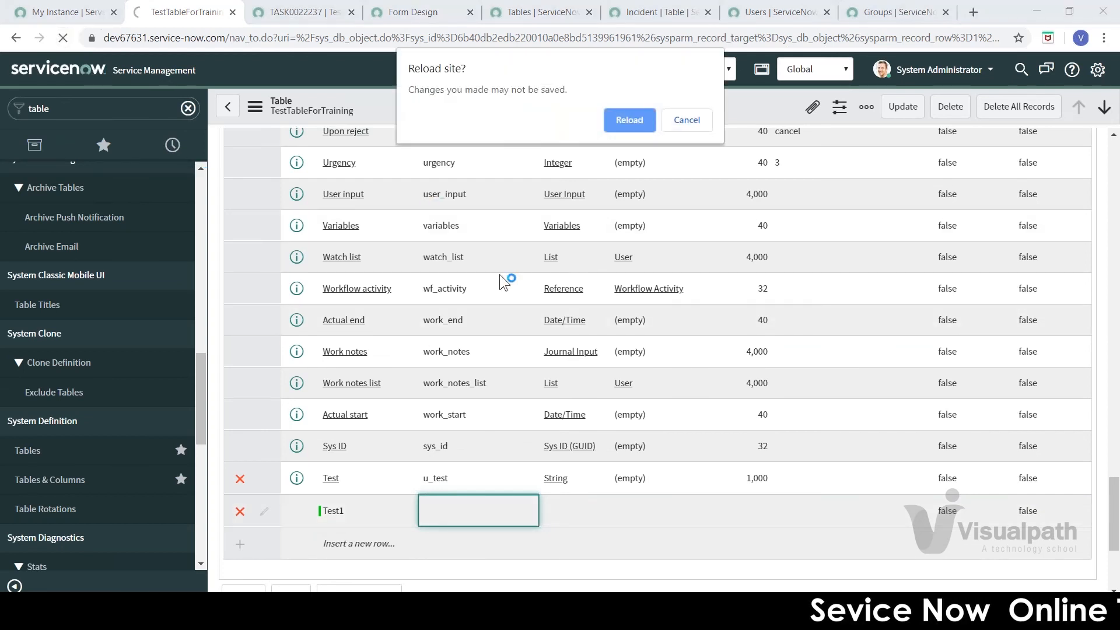
pyautogui.click(635, 123)
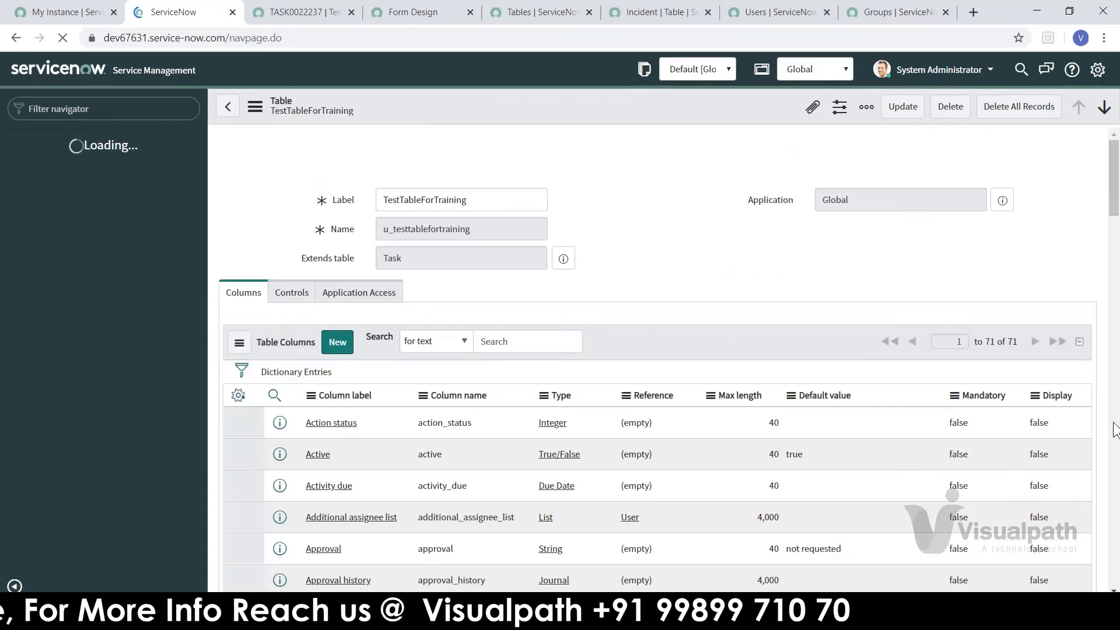
# Step: Scroll the reloaded 71-column list down to the saved Test column (u_test, String, 1,000)
pyautogui.moveTo(1116, 159); pyautogui.dragTo(1119, 389)
pyautogui.moveTo(1118, 461); pyautogui.dragTo(1117, 521)
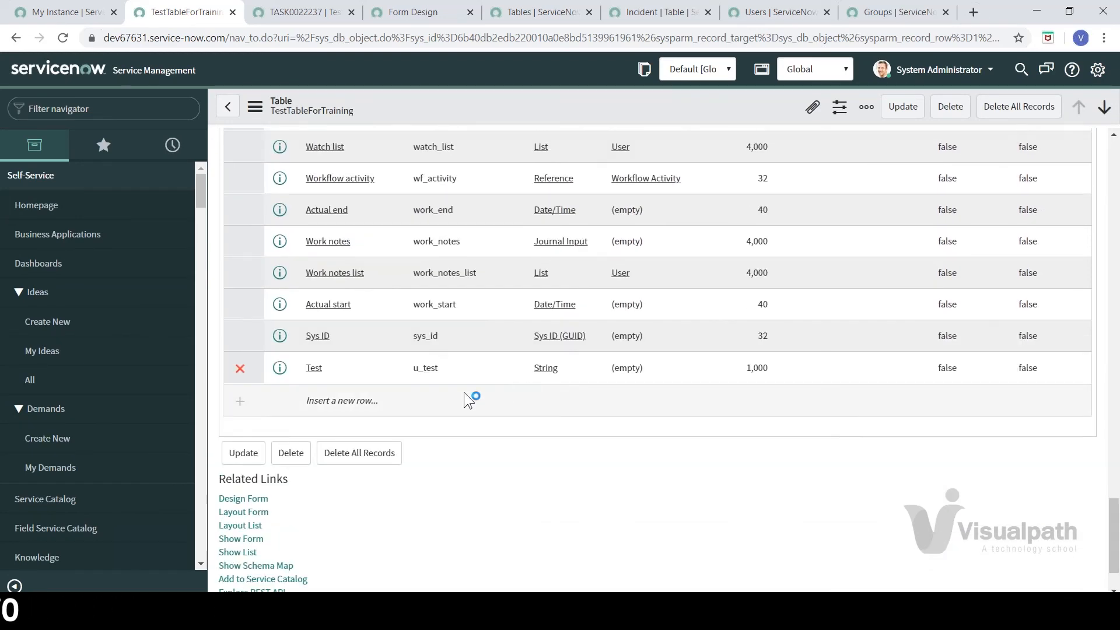
pyautogui.click(1114, 480)
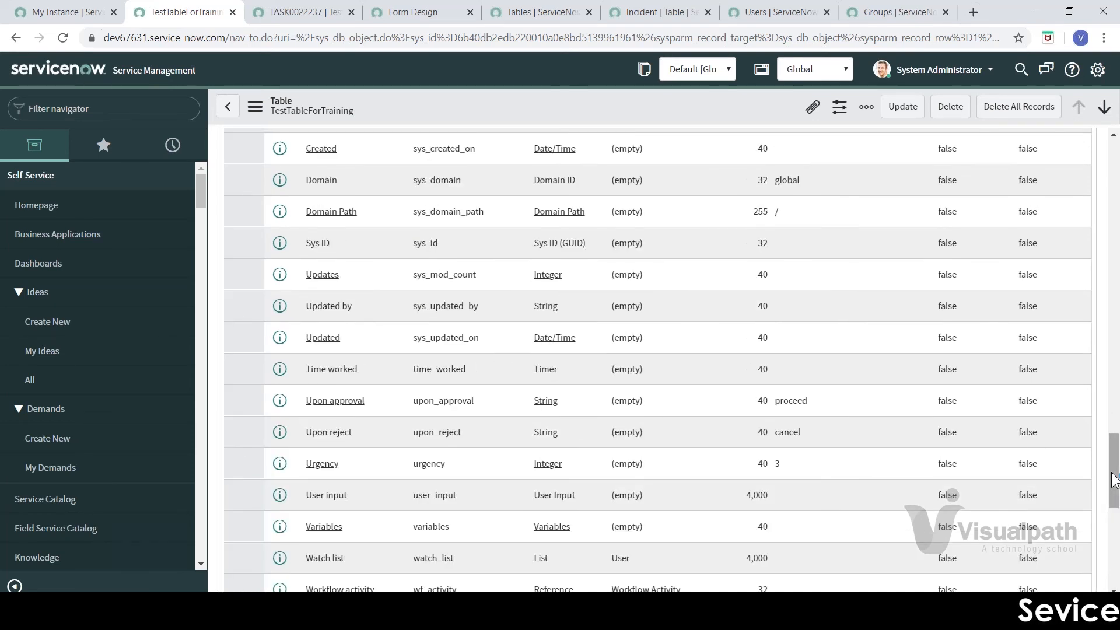
pyautogui.click(1115, 411)
pyautogui.click(1114, 403)
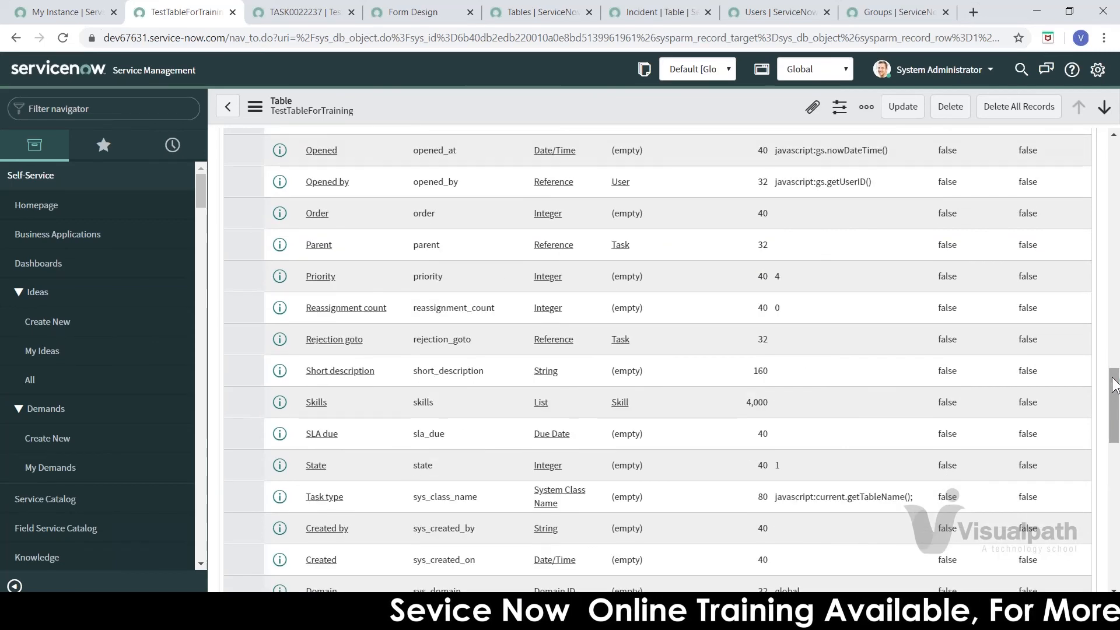
pyautogui.rightClick(1114, 383)
pyautogui.click(1114, 353)
pyautogui.click(1114, 352)
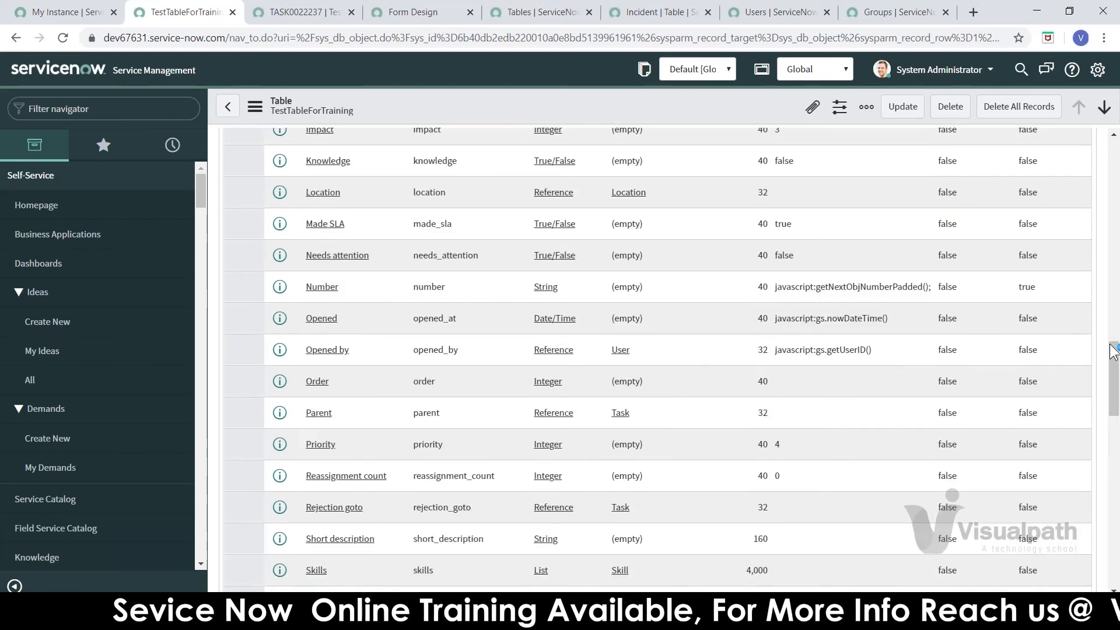
pyautogui.moveTo(1115, 353); pyautogui.dragTo(1083, 534)
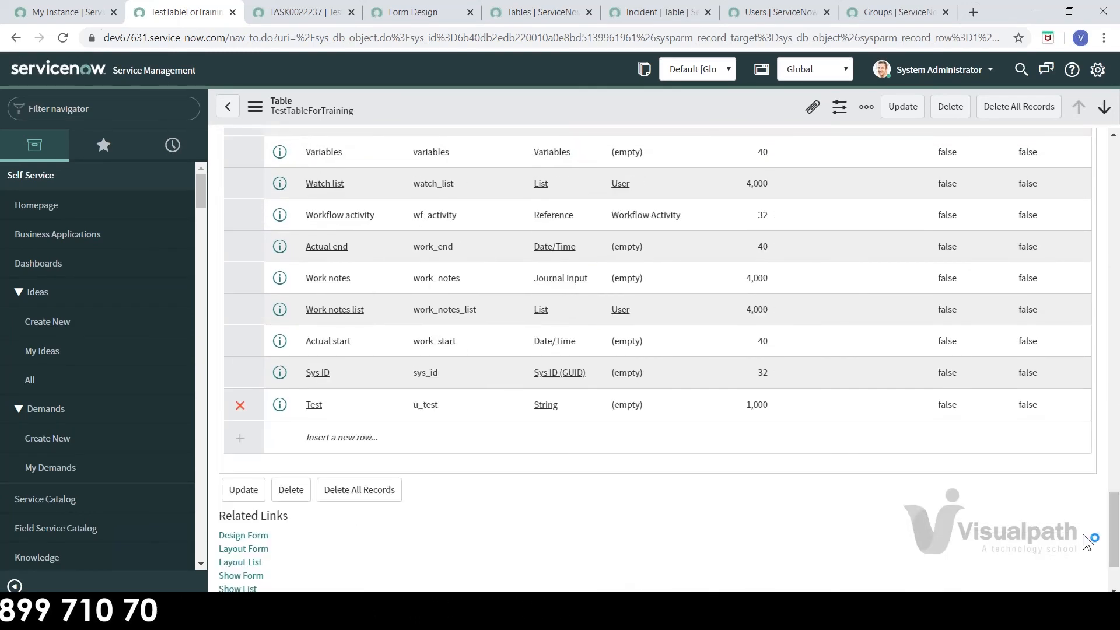
# Step: Insert a Test1 column row again, then reload the new record form as TASK0022238
pyautogui.click(325, 440)
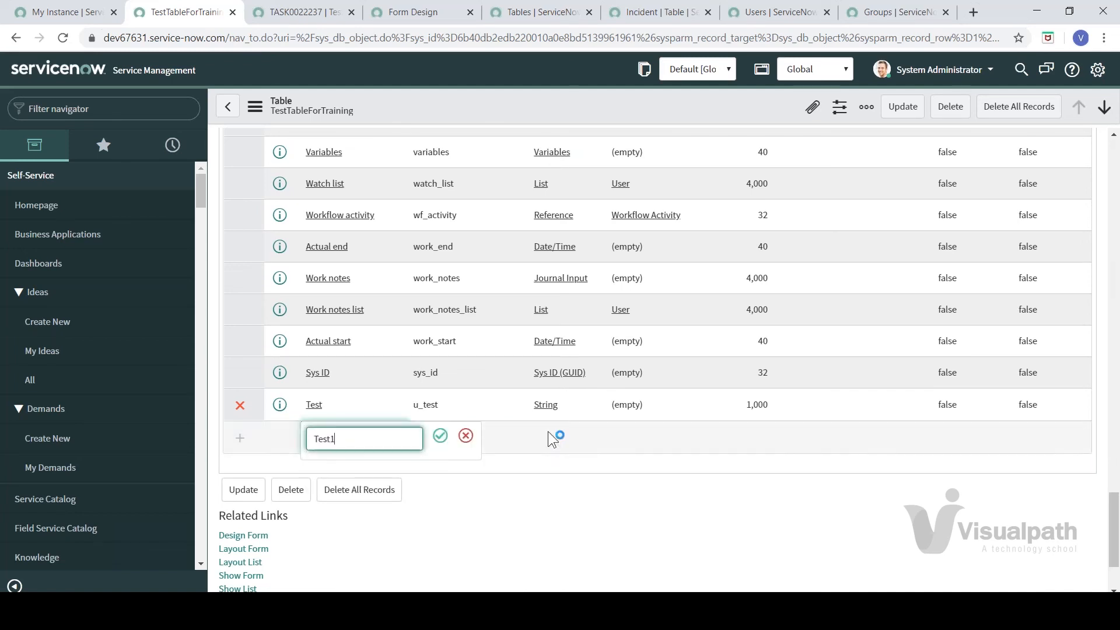
pyautogui.click(441, 438)
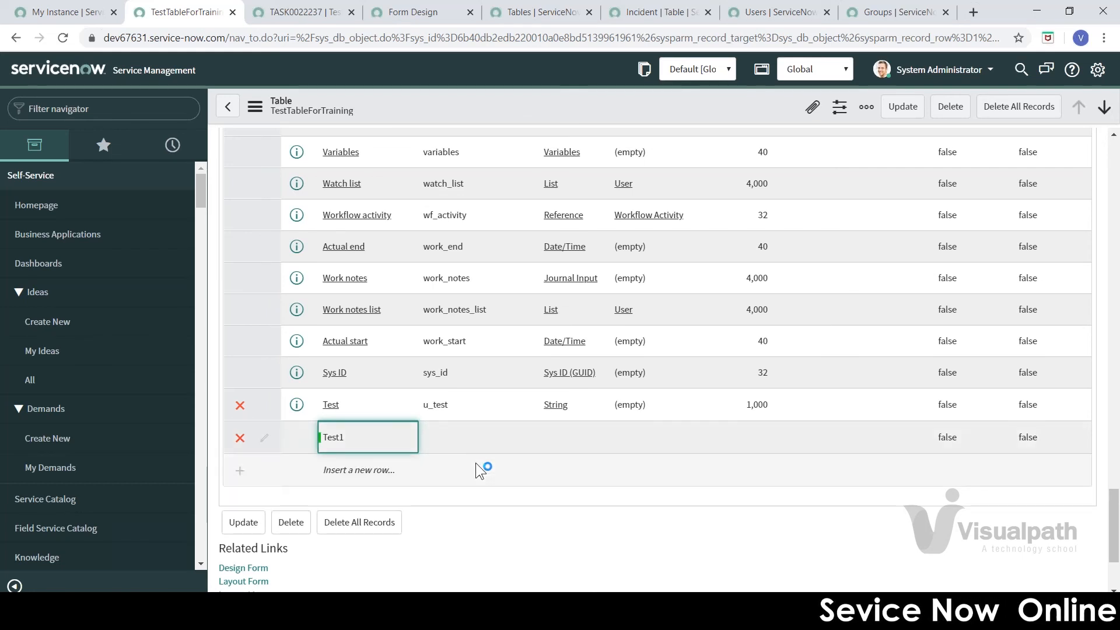
pyautogui.click(359, 480)
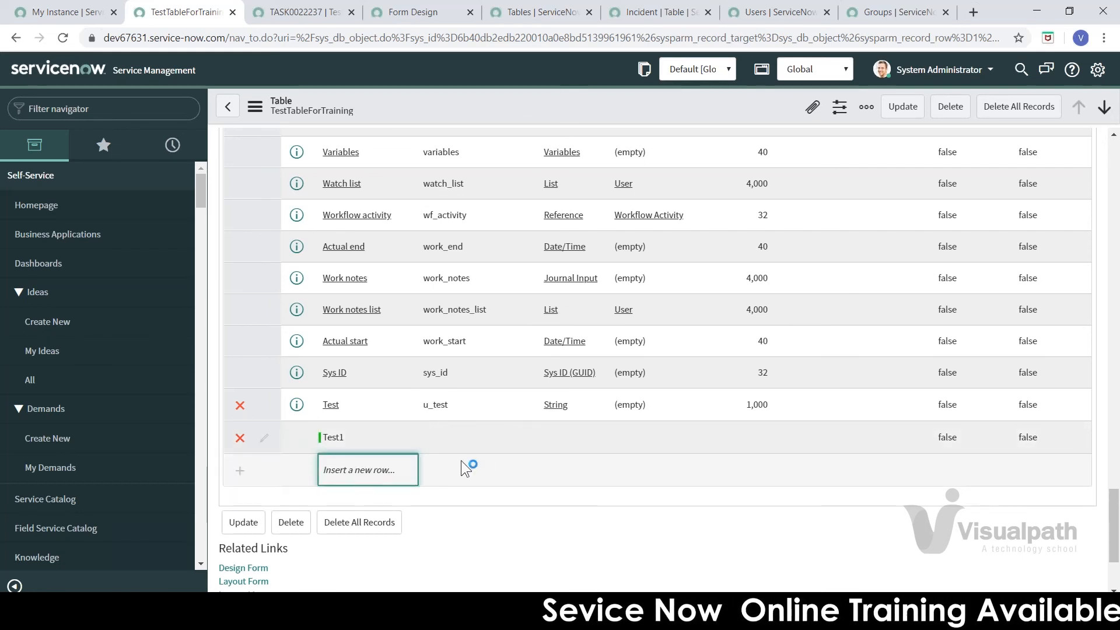
pyautogui.click(292, 18)
pyautogui.click(65, 38)
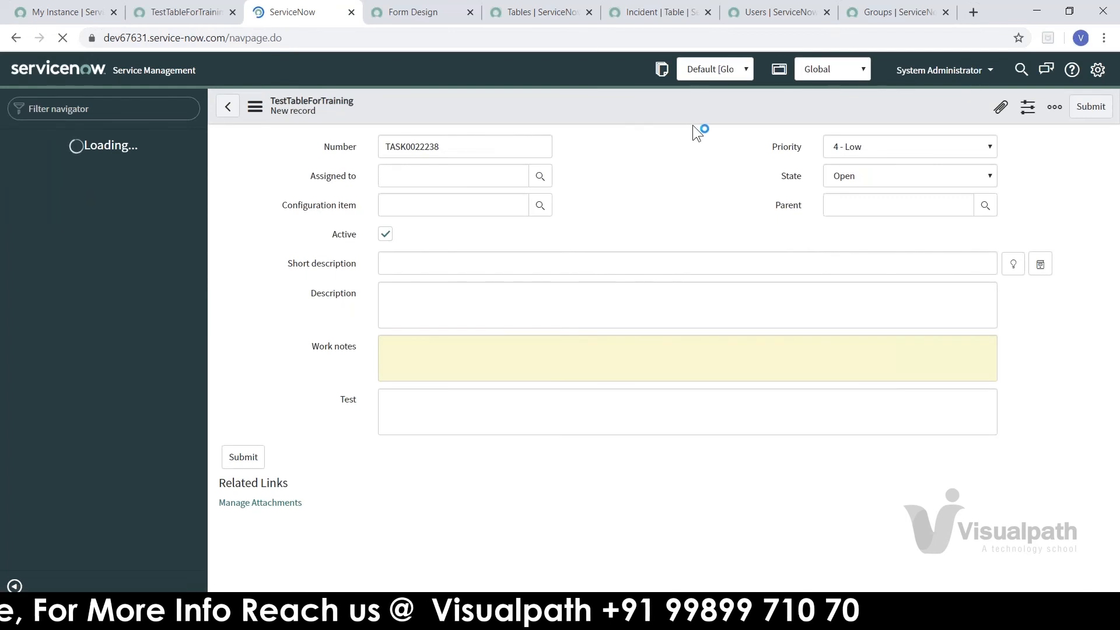
# Step: Open Configure > Form Layout for TestTableForTraining and search available fields for 'test'
pyautogui.rightClick(695, 117)
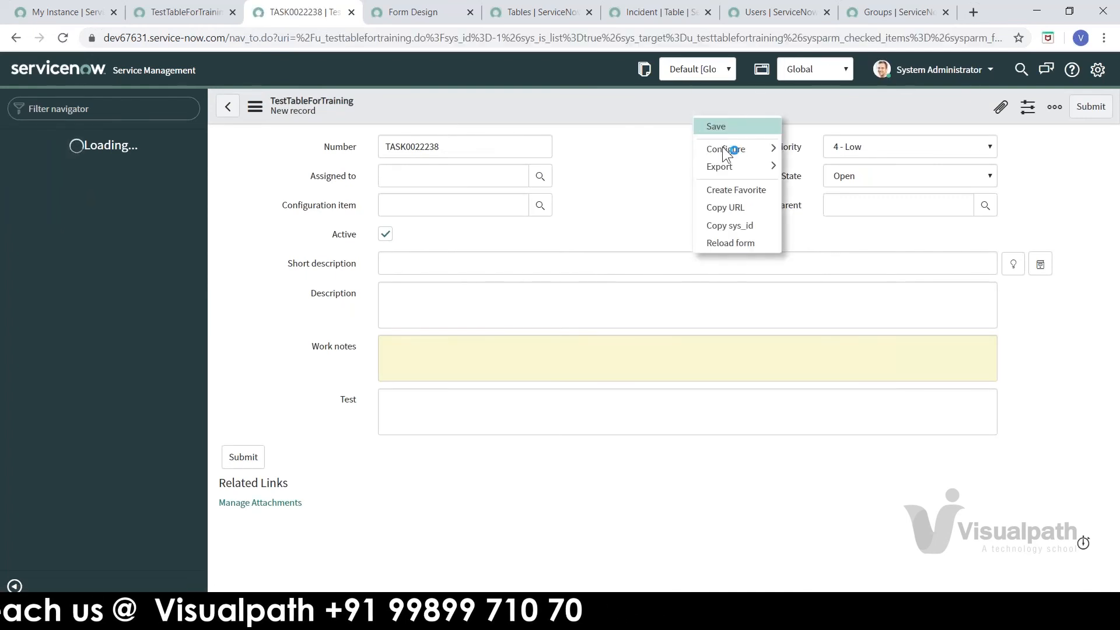
pyautogui.moveTo(722, 146)
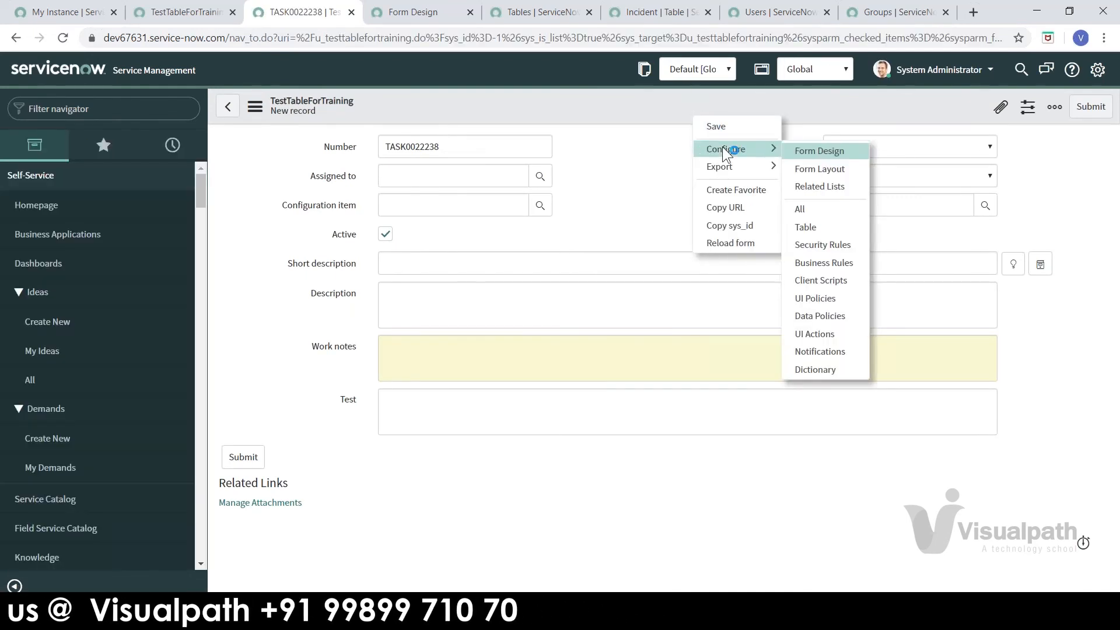
pyautogui.click(826, 163)
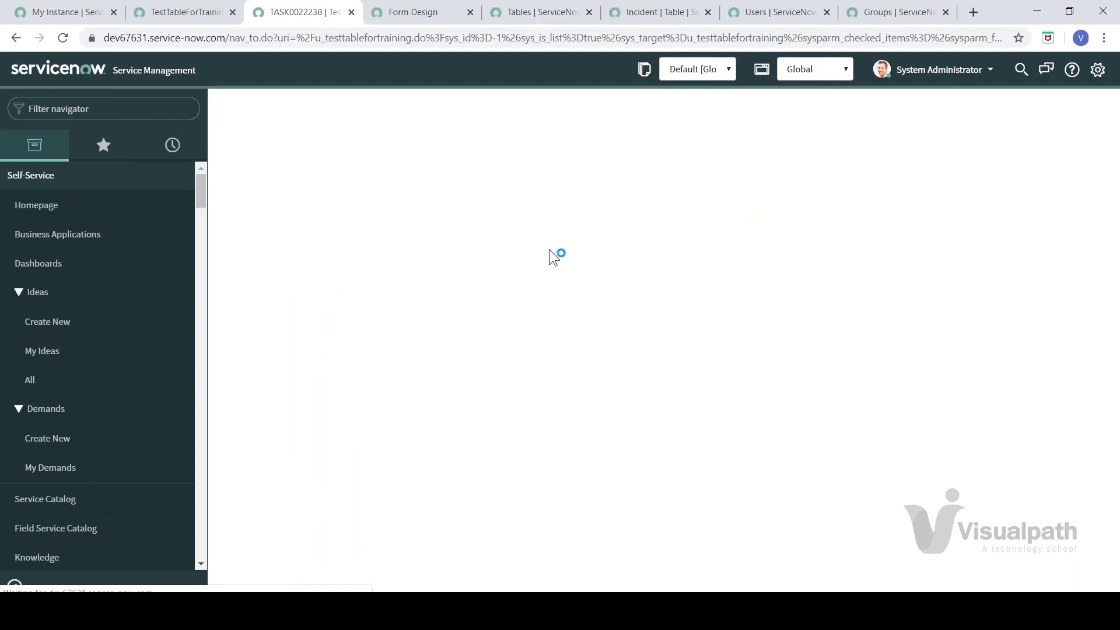
pyautogui.click(455, 174)
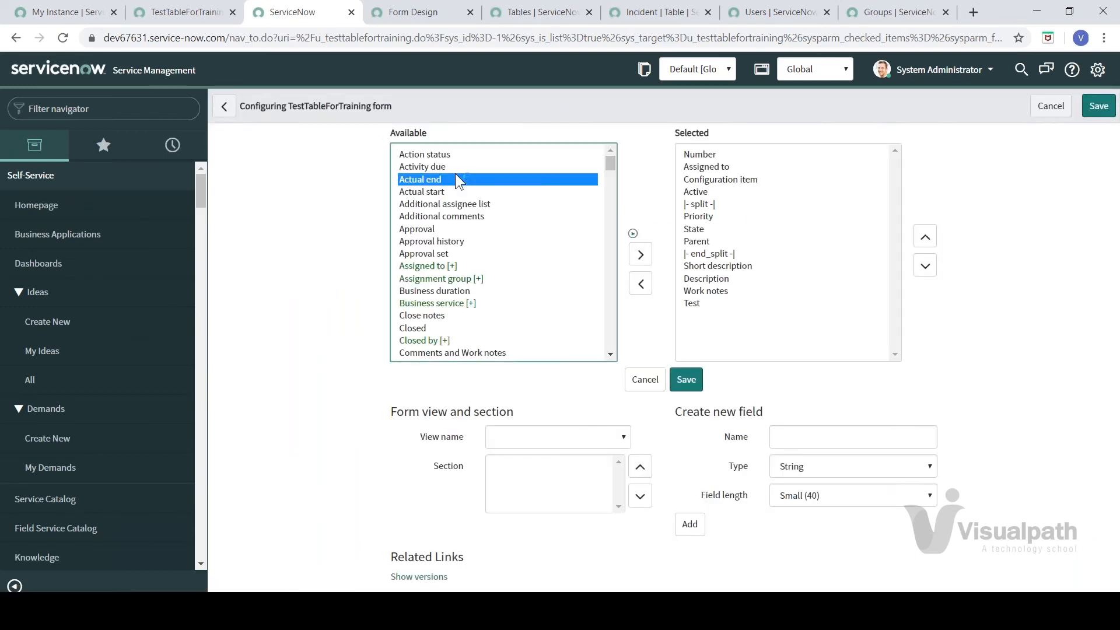
pyautogui.write('test')
pyautogui.click(498, 264)
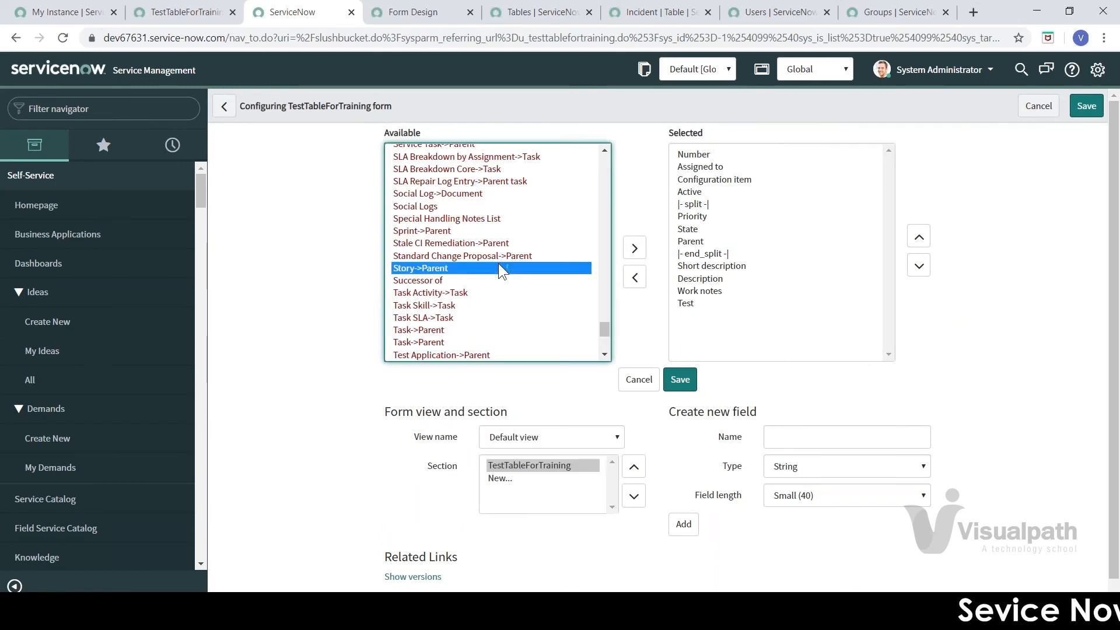
pyautogui.write('test')
# Step: Browse the Available fields list, then return to the table's column list
pyautogui.scroll(-5, 605, 359)
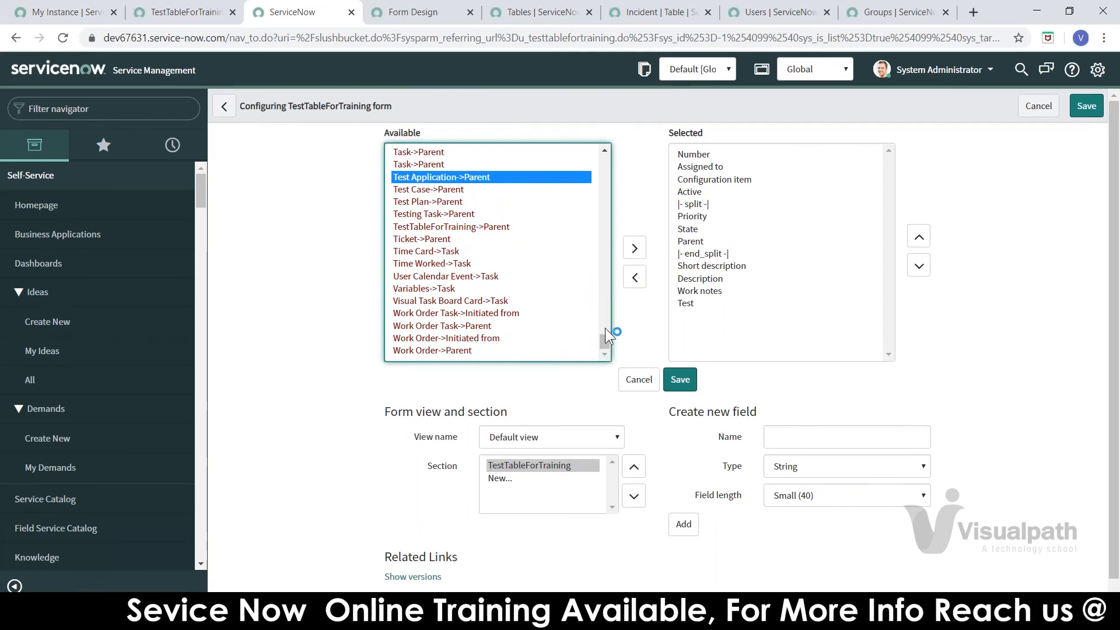
pyautogui.rightClick(604, 329)
pyautogui.click(603, 297)
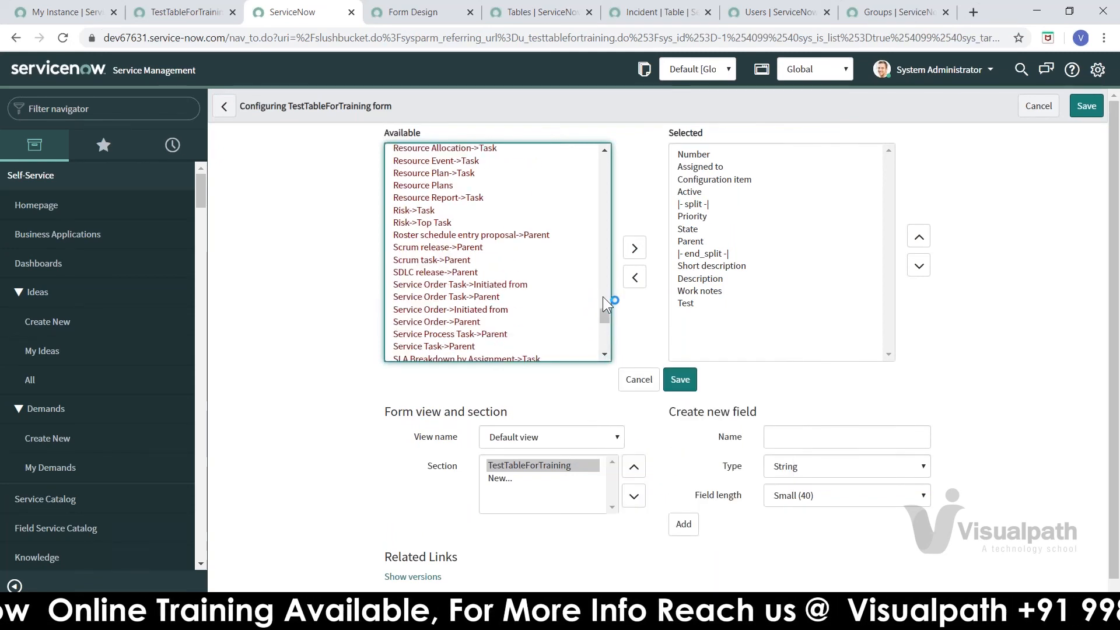
pyautogui.rightClick(614, 197)
pyautogui.click(600, 174)
pyautogui.click(600, 174)
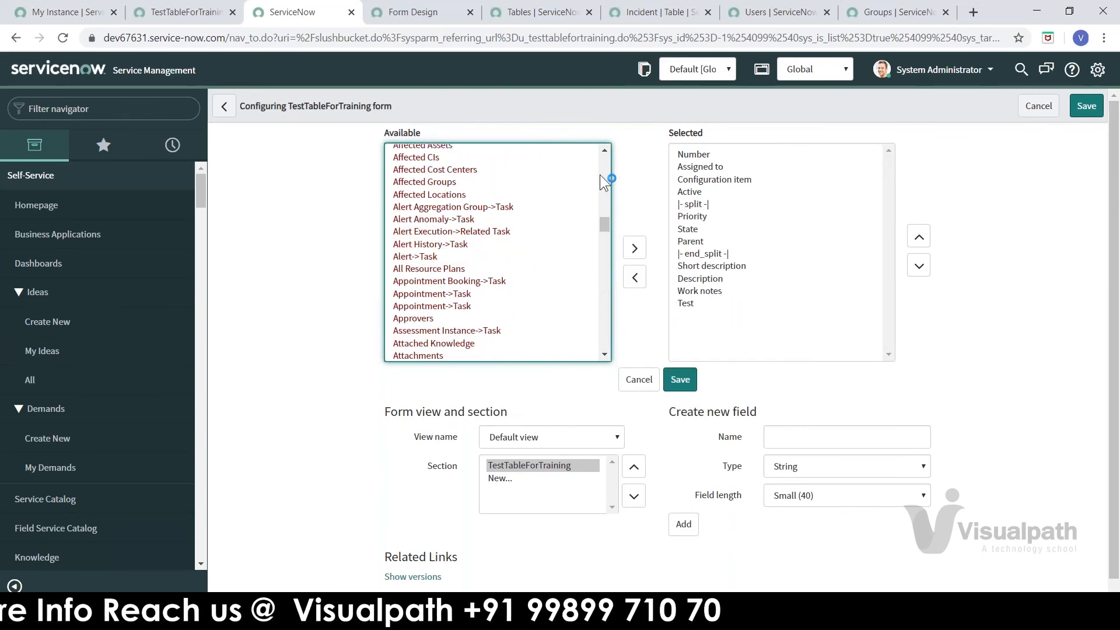
pyautogui.click(599, 174)
pyautogui.click(190, 21)
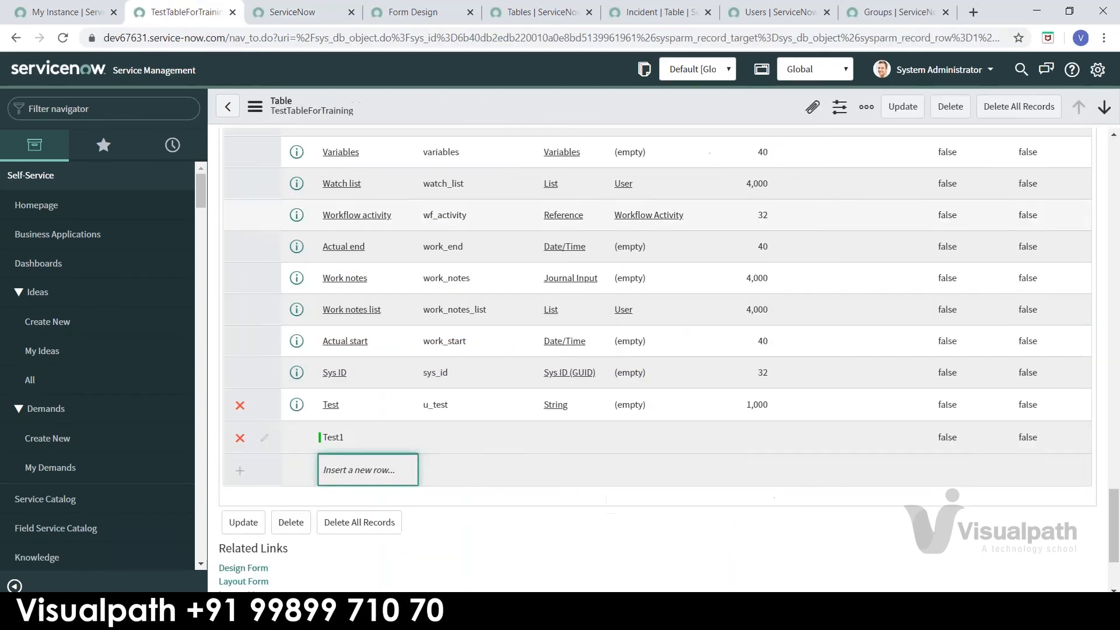
# Step: Set the Test1 row to column name u_test1, type String and max length 40
pyautogui.click(446, 447)
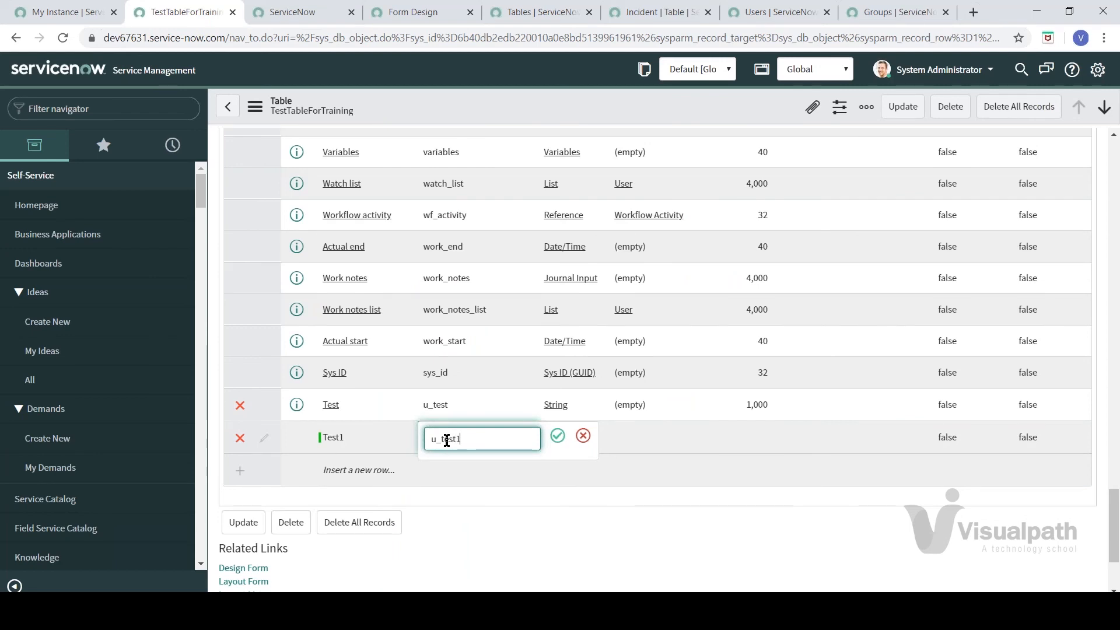
pyautogui.click(572, 443)
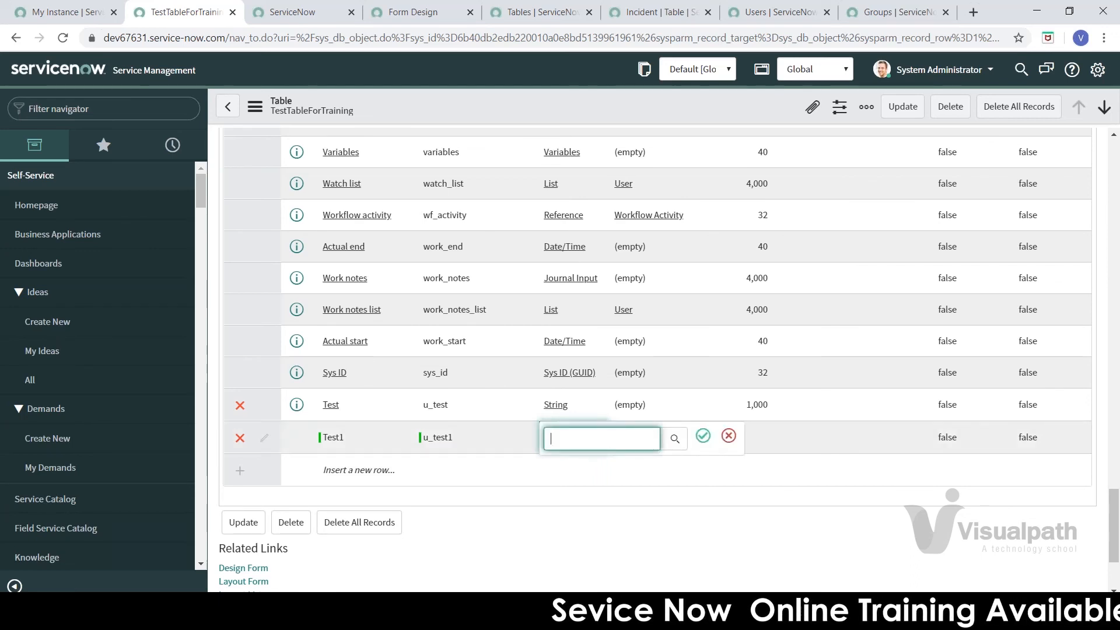
pyautogui.write('string')
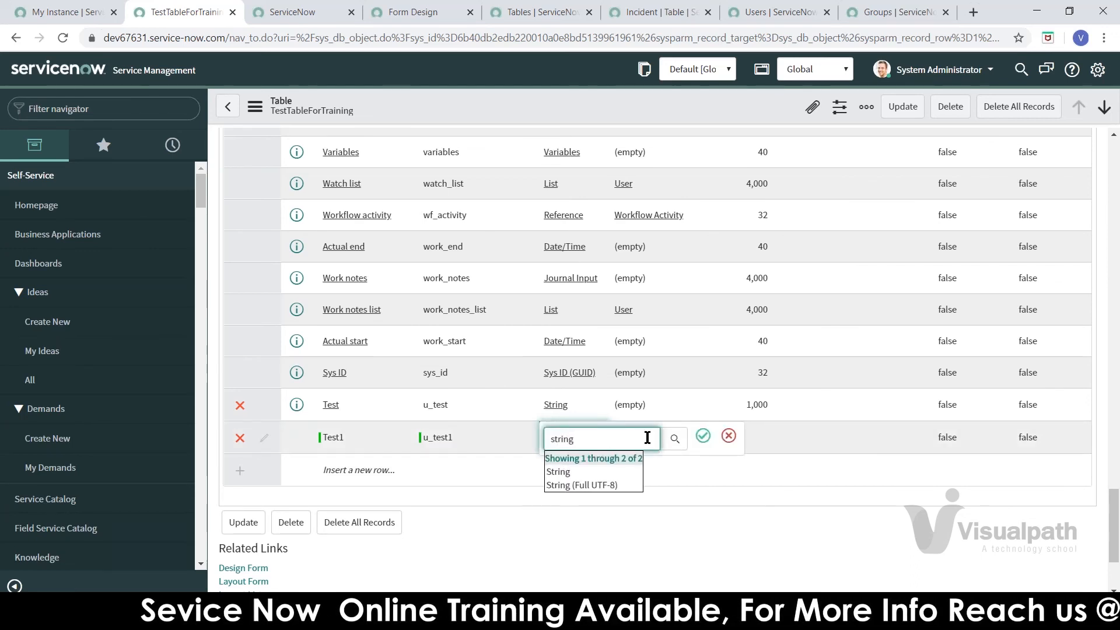
pyautogui.click(581, 473)
pyautogui.click(703, 438)
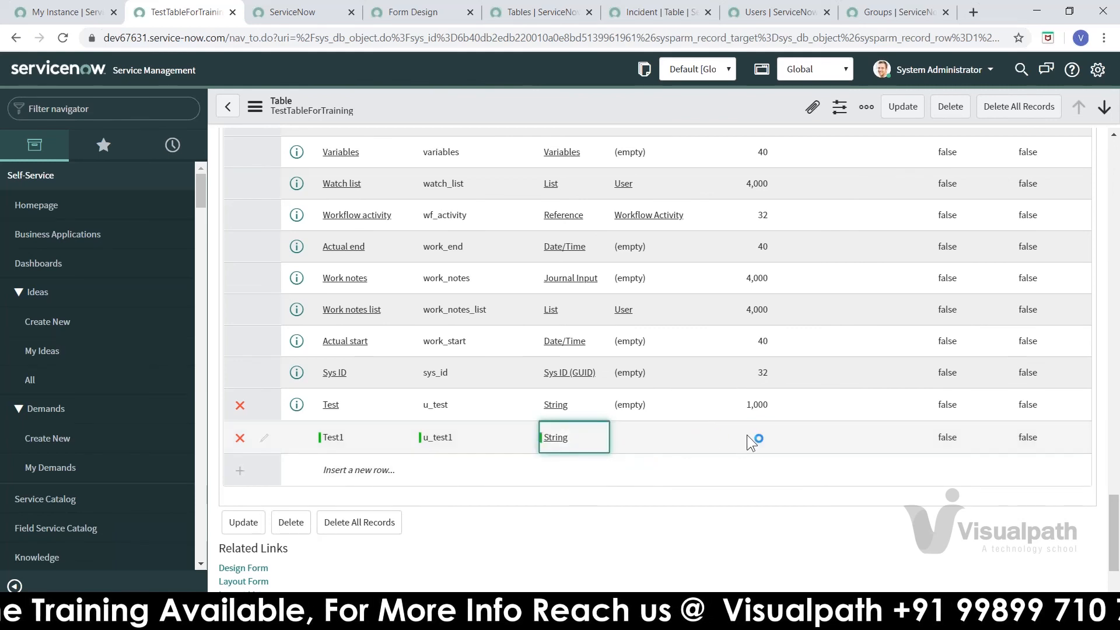
pyautogui.doubleClick(748, 435)
pyautogui.write('40')
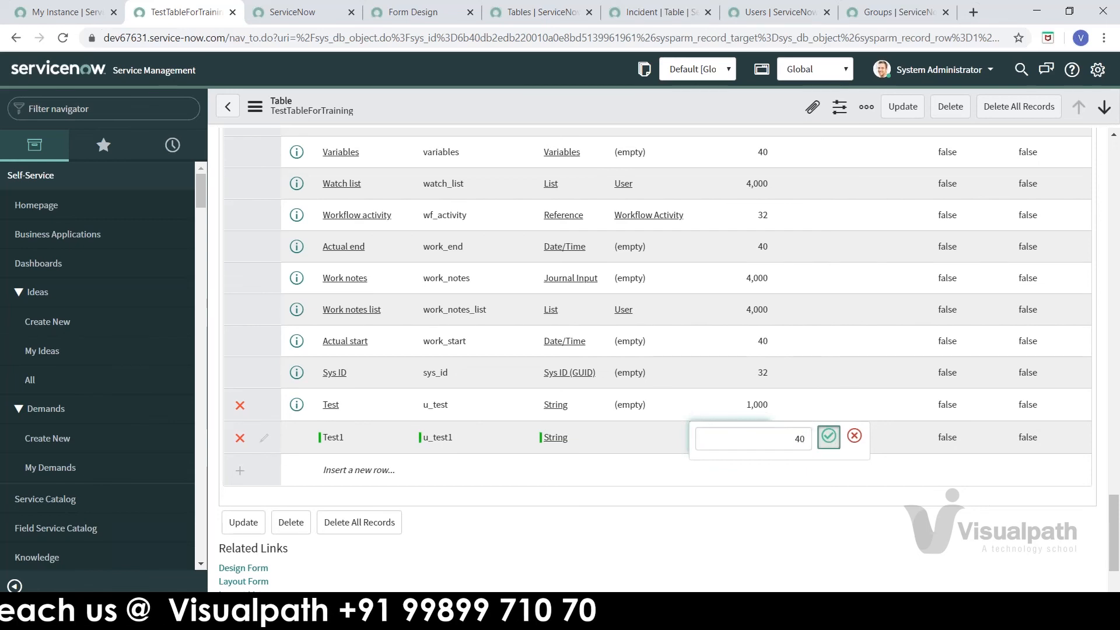
pyautogui.click(829, 436)
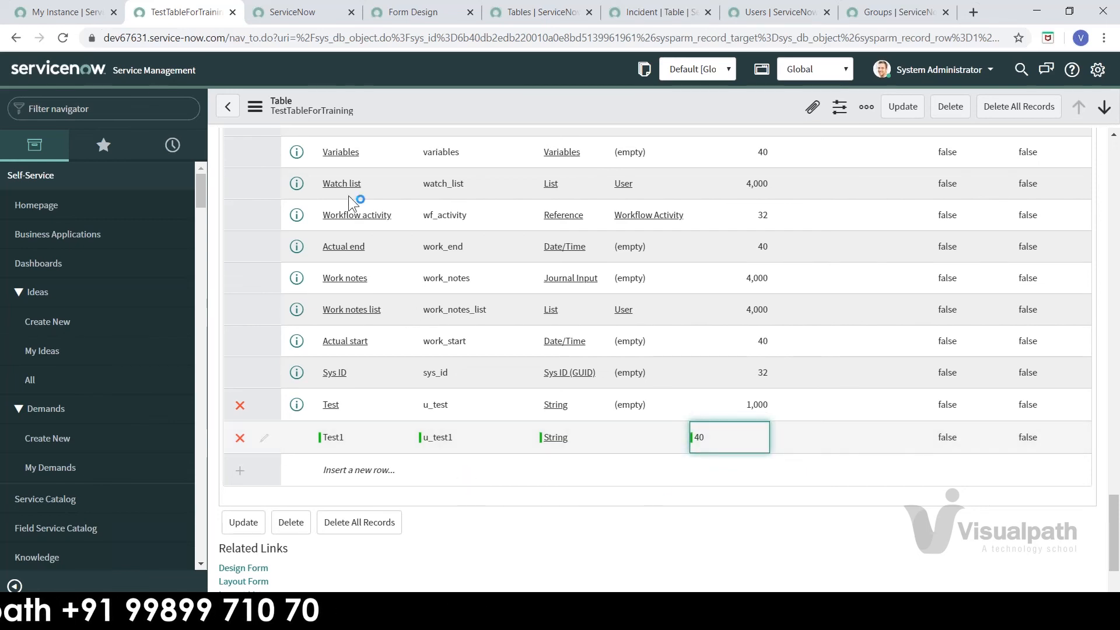
pyautogui.click(292, 13)
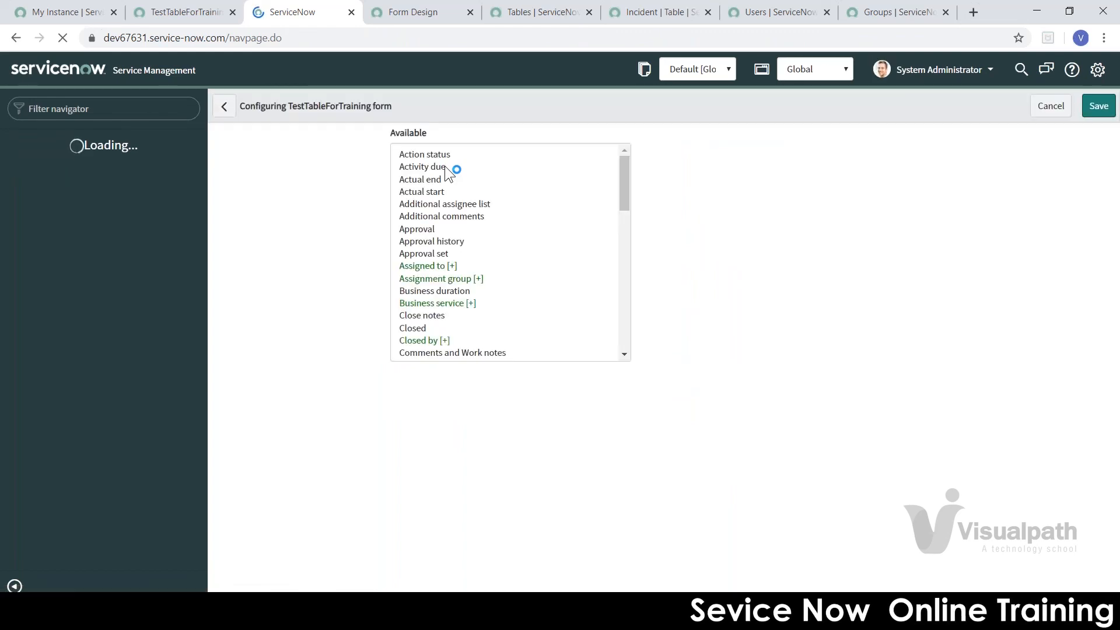
# Step: Search the form layout's available fields for 'test'
pyautogui.write('test')
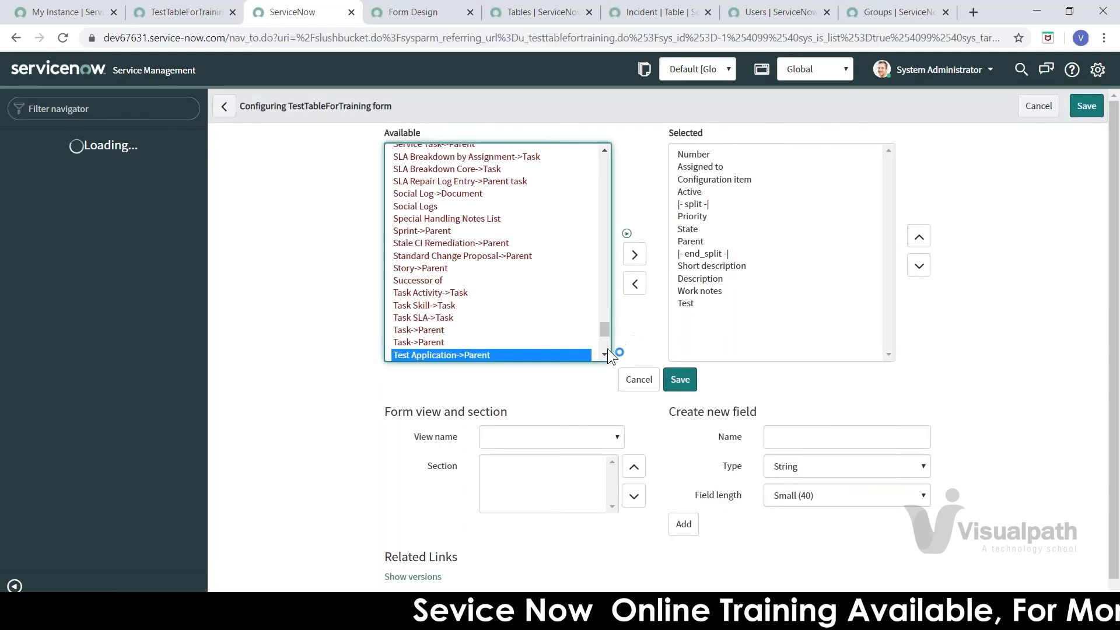
pyautogui.click(605, 355)
pyautogui.click(605, 355)
pyautogui.click(605, 355)
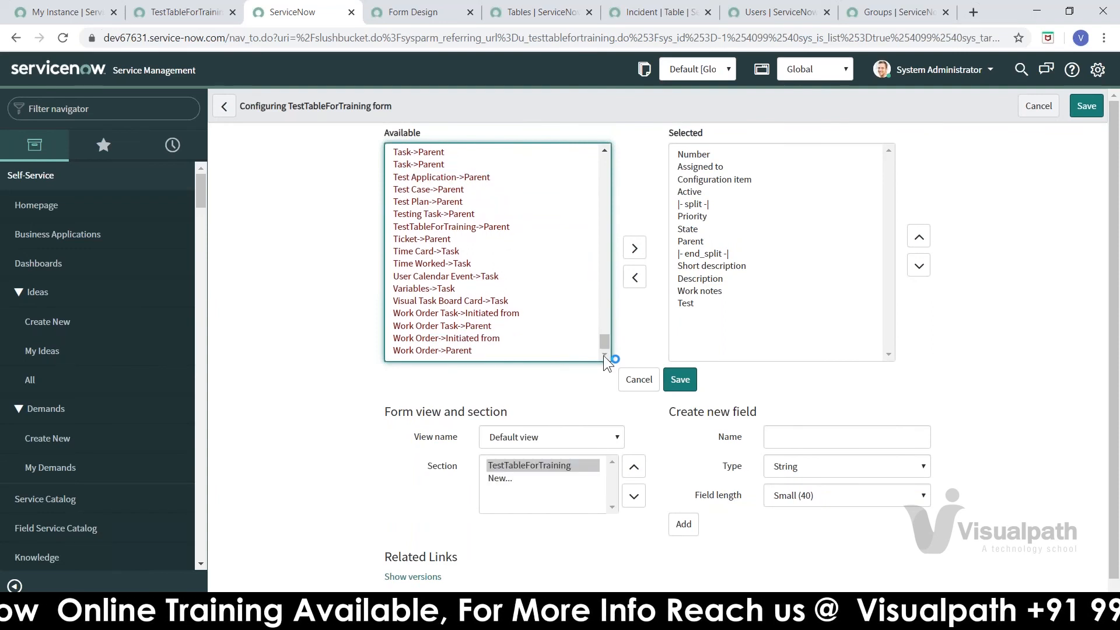
pyautogui.click(497, 274)
pyautogui.write('test')
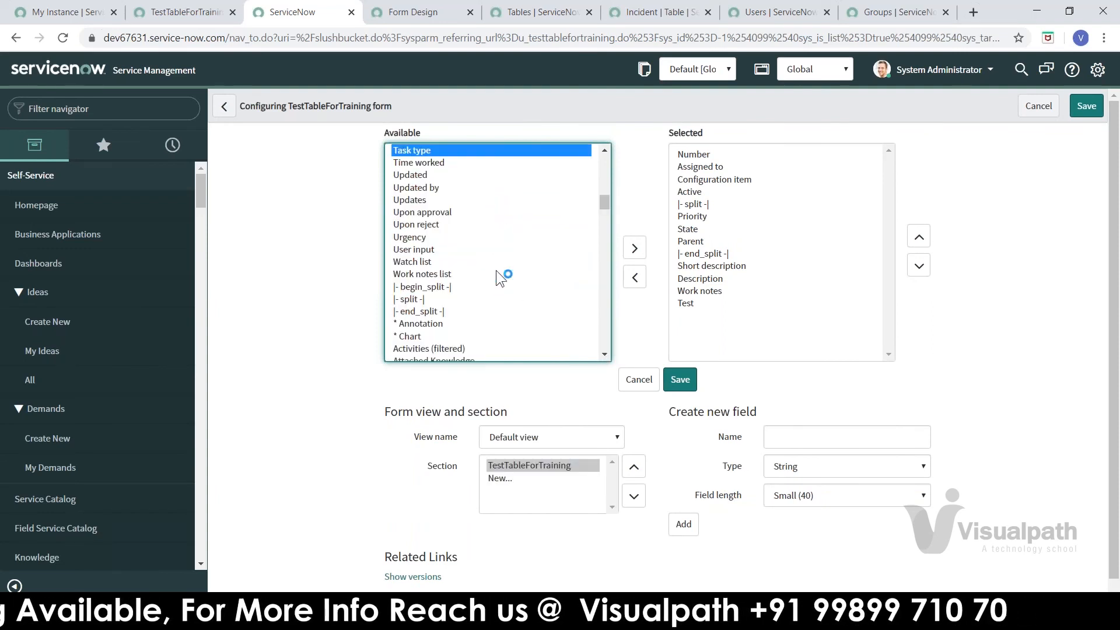
# Step: Return to the TestTableForTraining table page and scroll its column list to the top
pyautogui.click(185, 12)
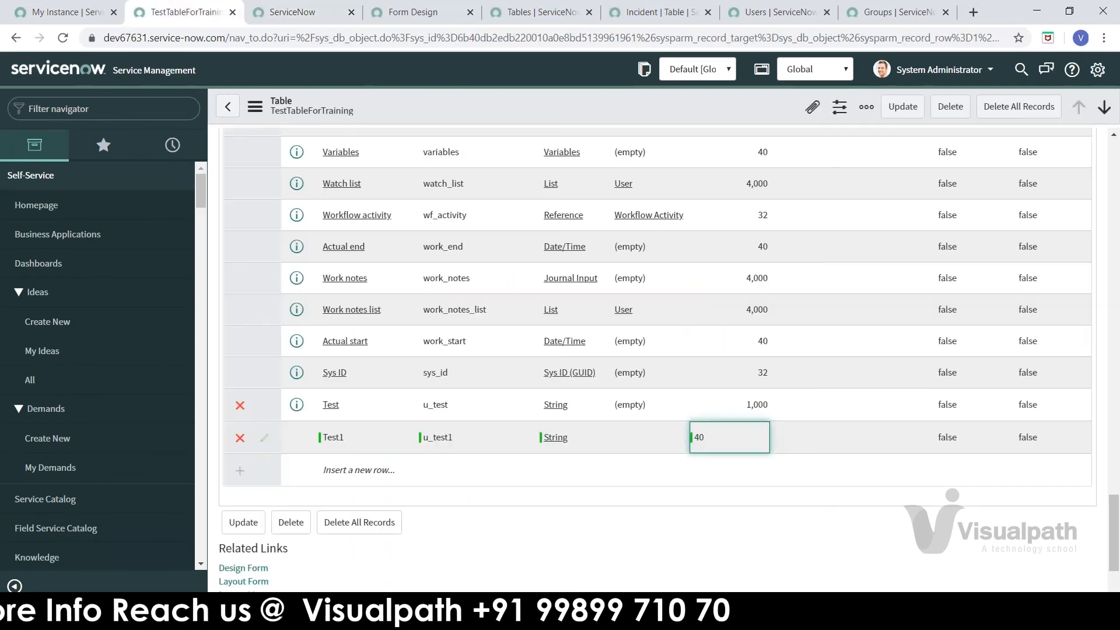
pyautogui.moveTo(1114, 509); pyautogui.dragTo(1115, 237)
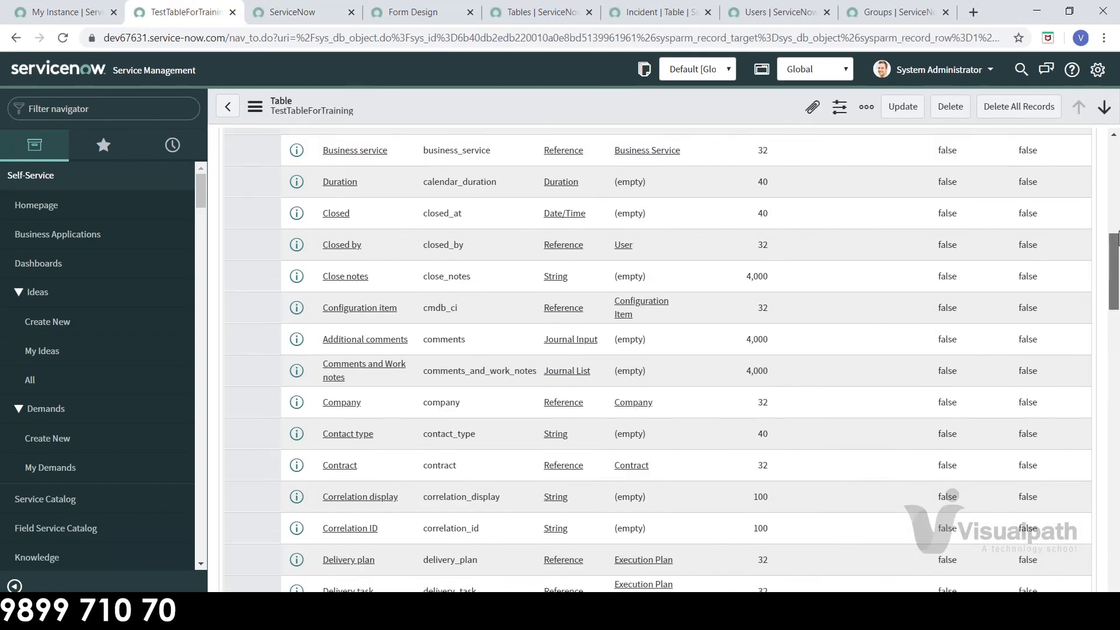
pyautogui.scroll(7, 582, 222)
# Step: Stay on the page and save the table record, bringing the column count to 72
pyautogui.click(337, 190)
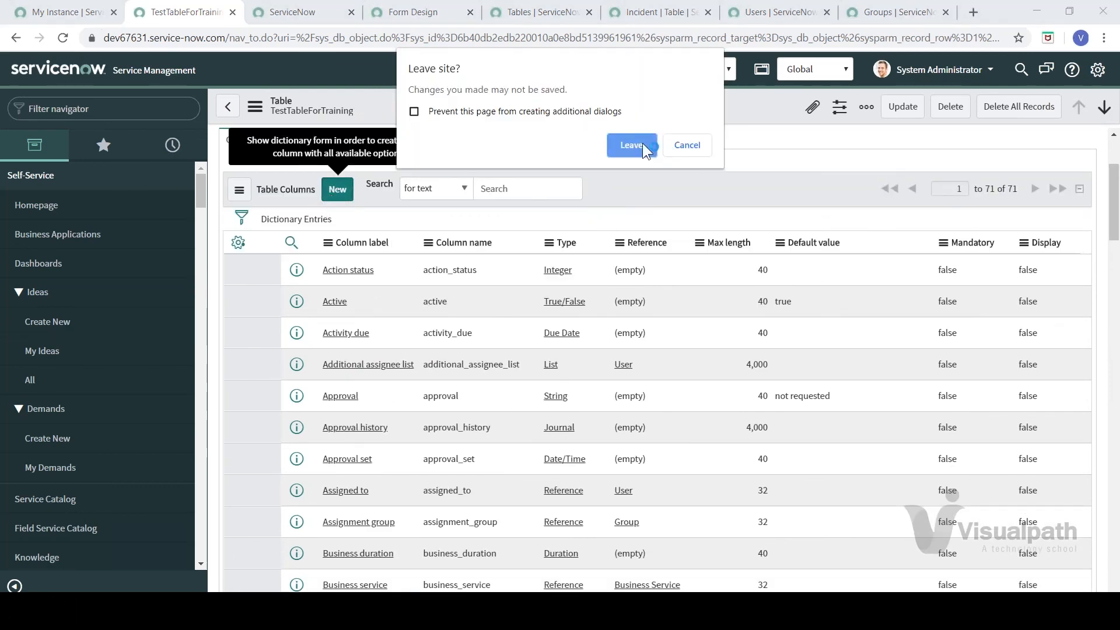
pyautogui.click(705, 150)
pyautogui.rightClick(682, 111)
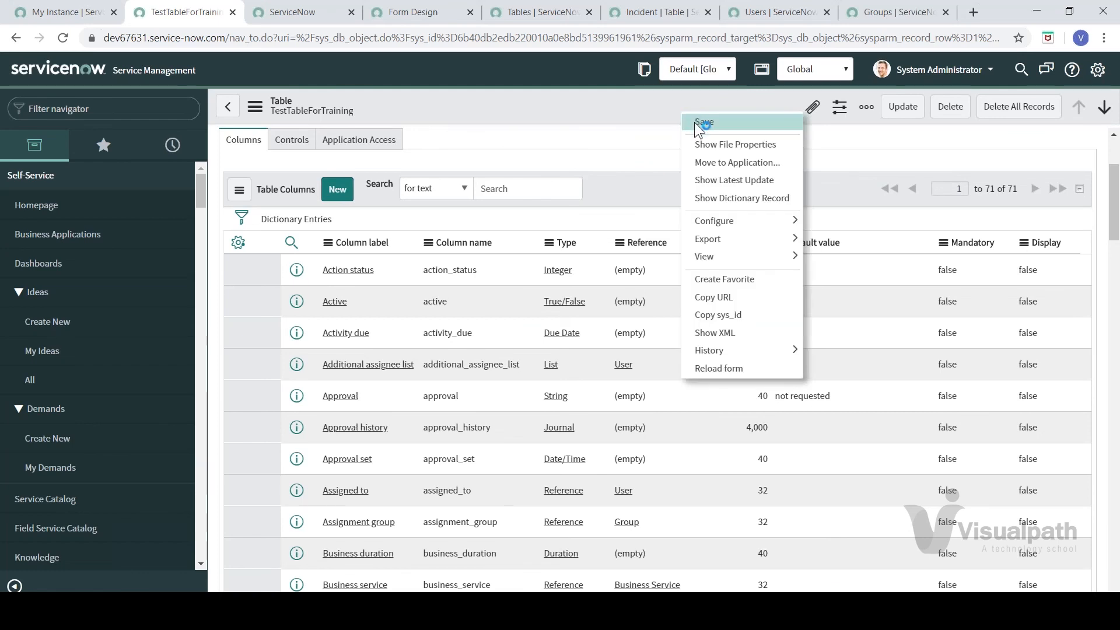
pyautogui.click(697, 122)
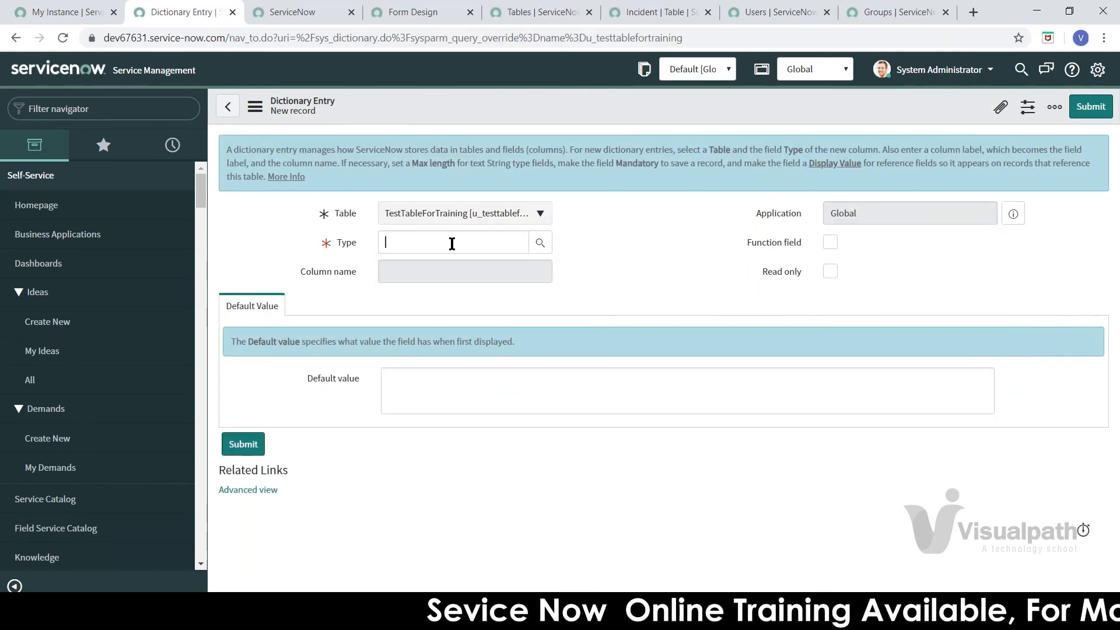
# Step: Create column Test2 with type String, name u_test2 and max length 100, and submit it
pyautogui.write('string')
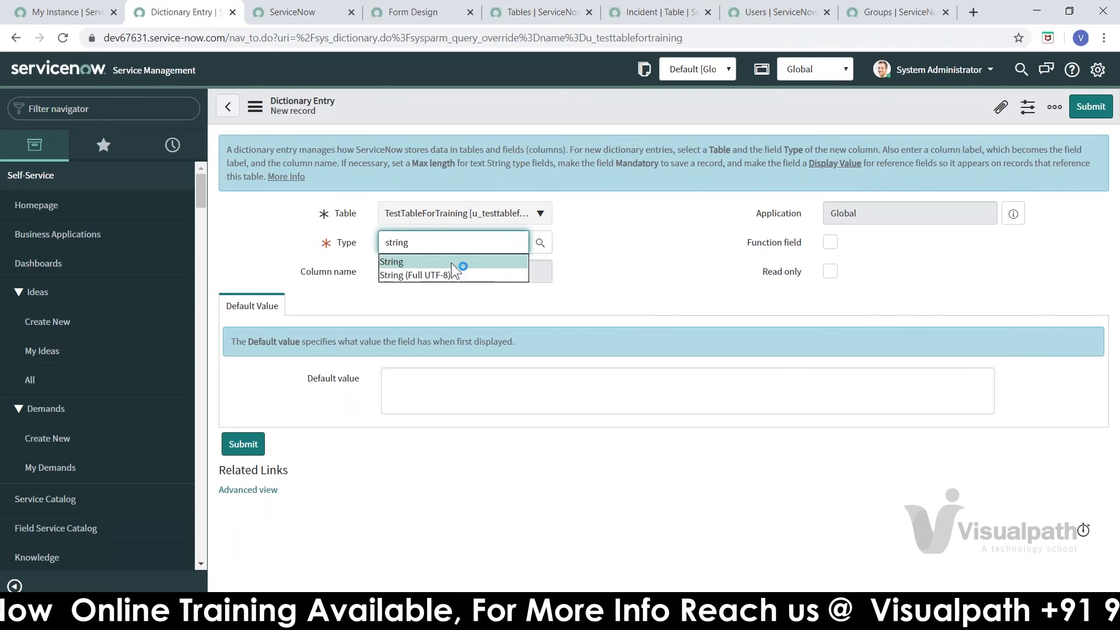
pyautogui.click(451, 263)
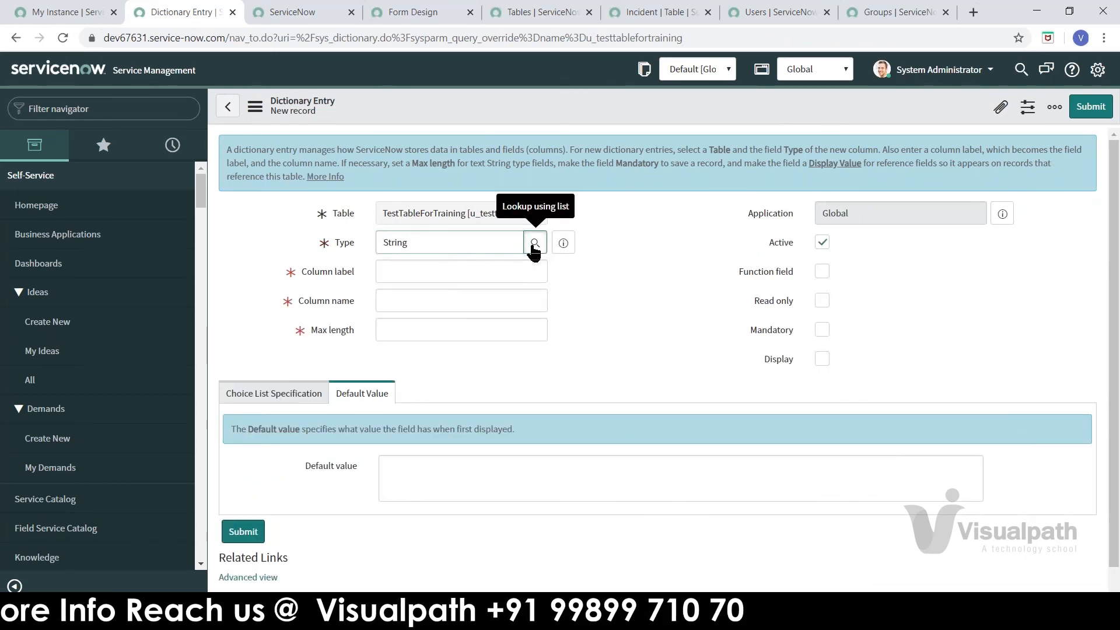
pyautogui.click(535, 247)
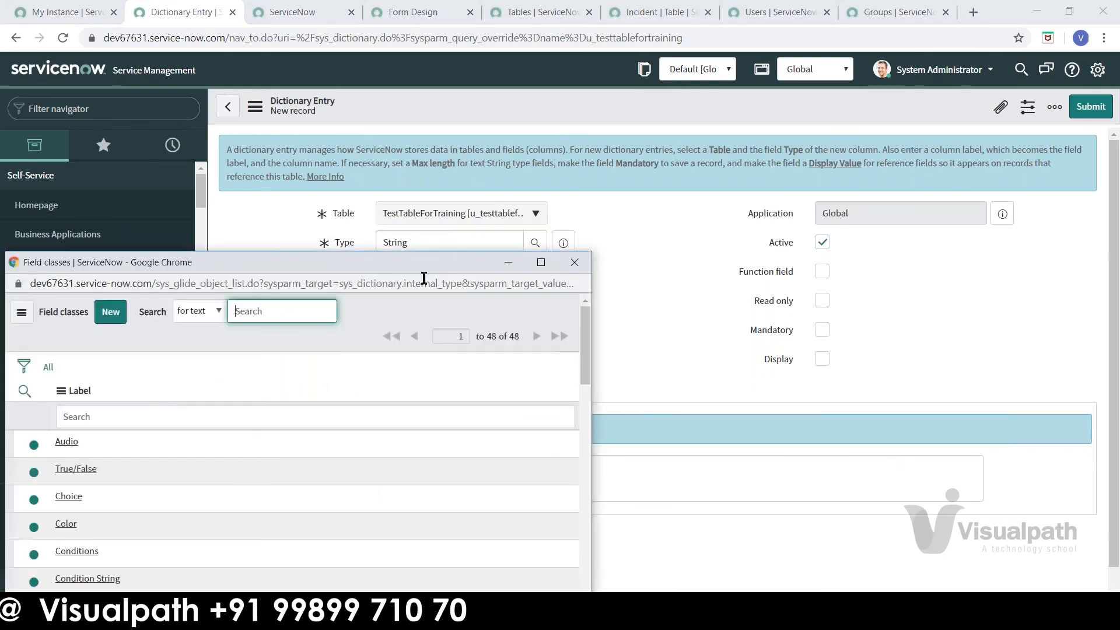
pyautogui.click(578, 261)
pyautogui.click(438, 273)
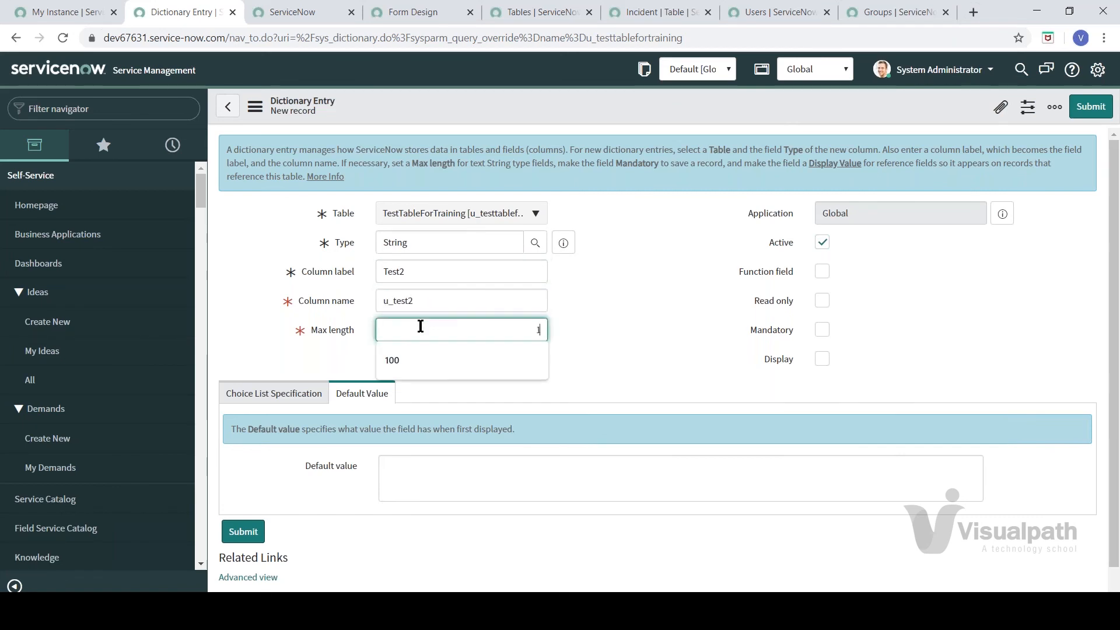
pyautogui.click(670, 310)
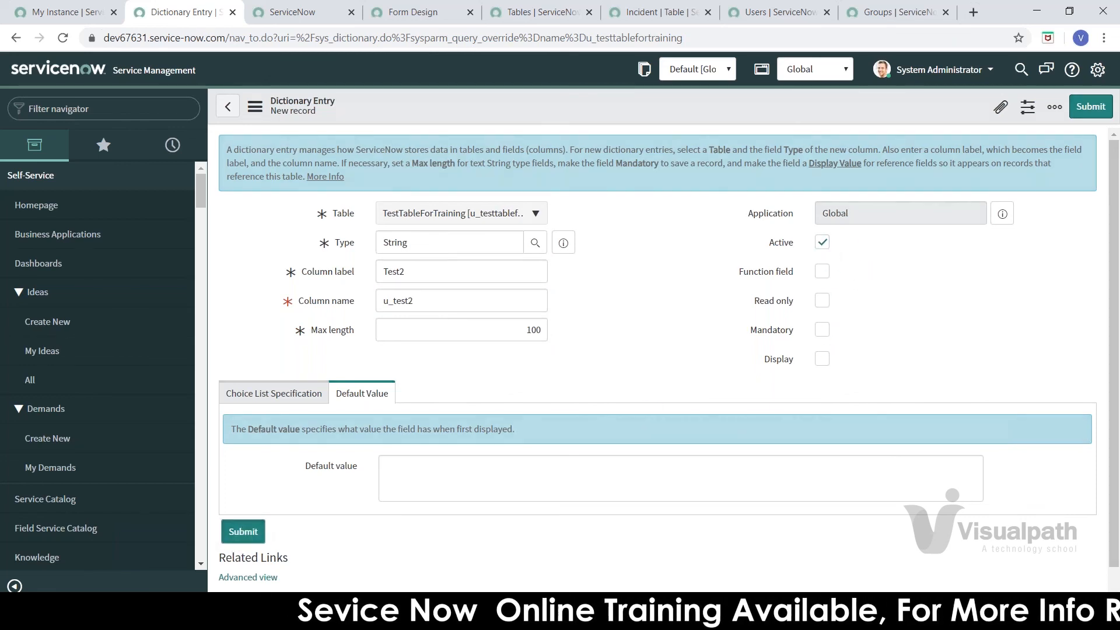
pyautogui.click(243, 532)
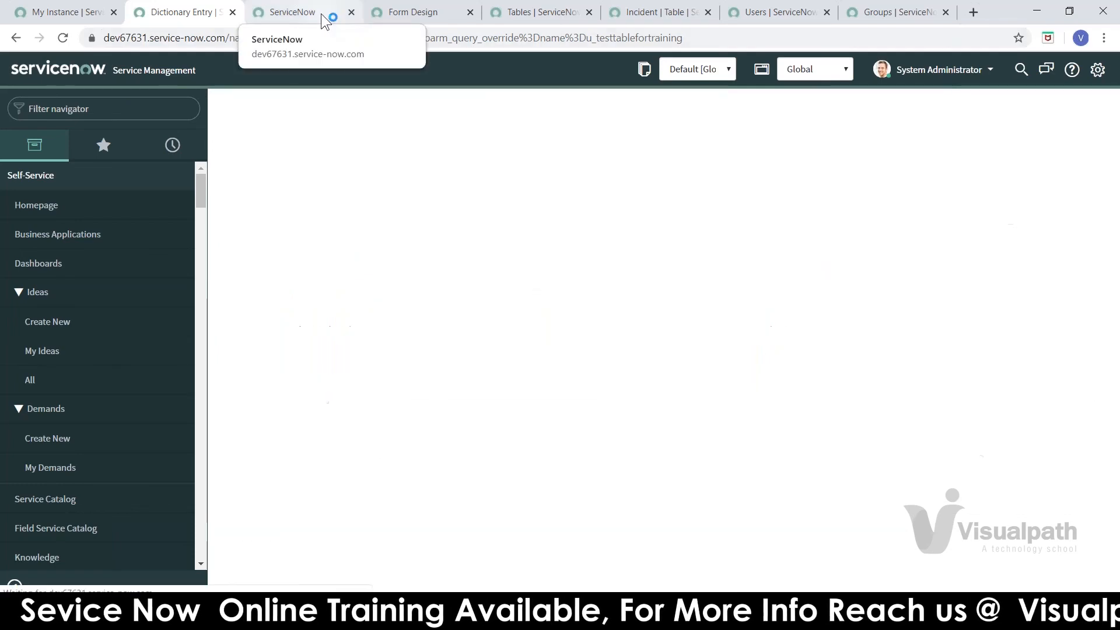
# Step: Open the TestTableForTraining form layout and filter the available fields by 'test'
pyautogui.click(321, 13)
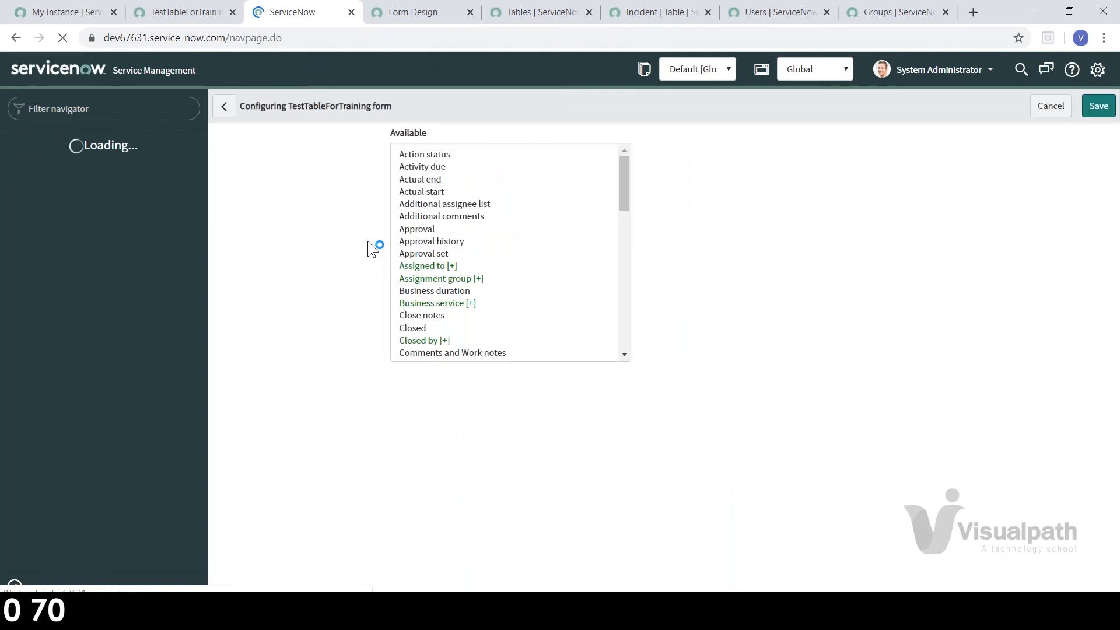
pyautogui.click(475, 193)
pyautogui.write('test')
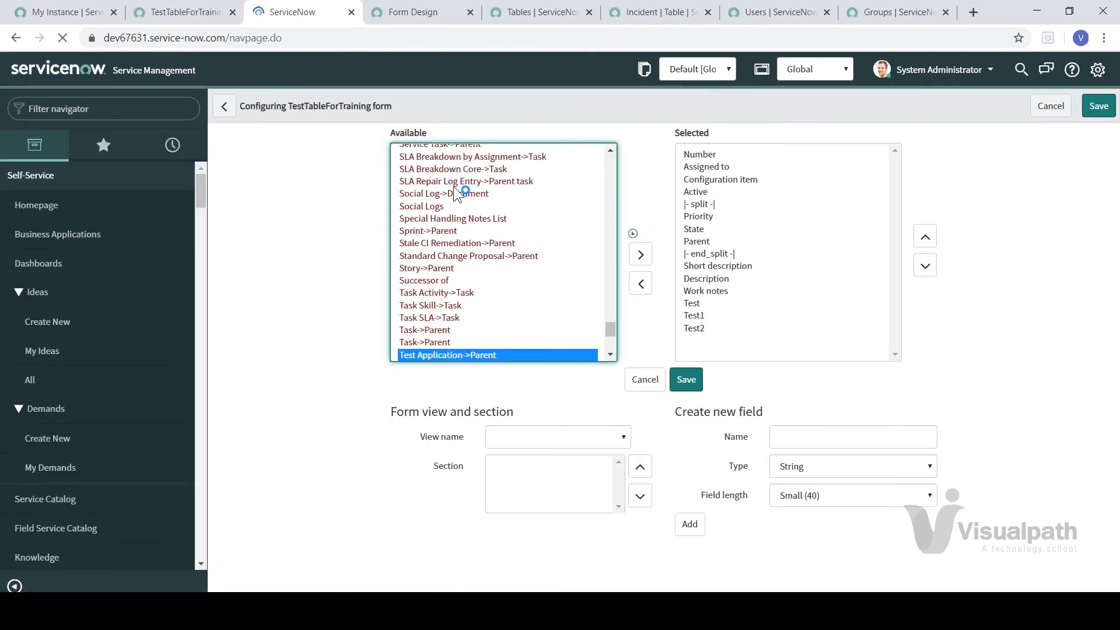
pyautogui.click(611, 354)
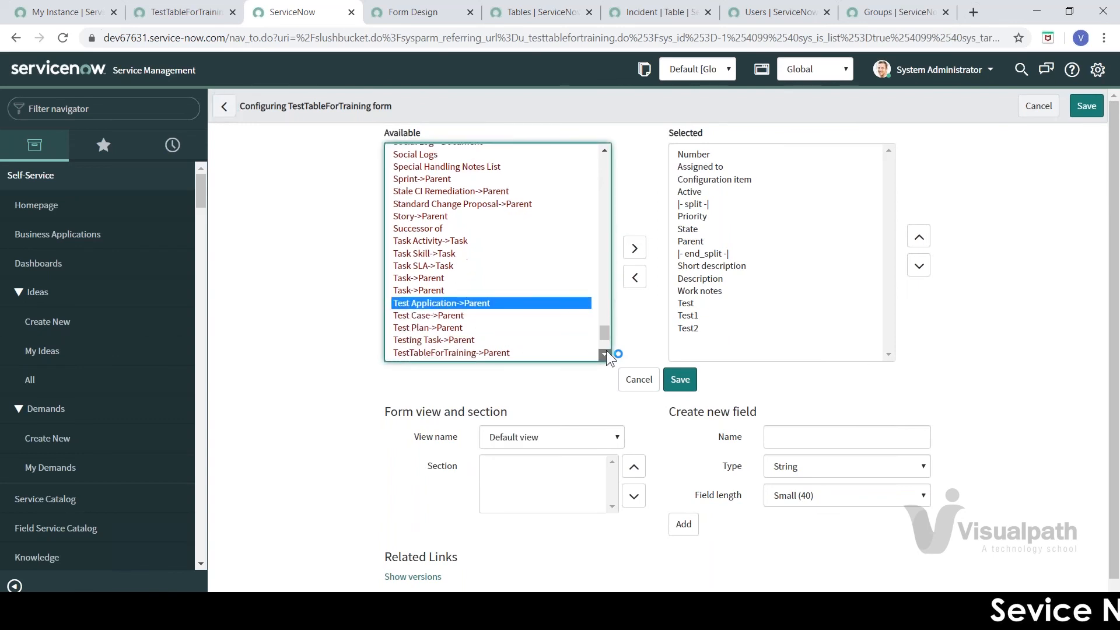
pyautogui.click(605, 353)
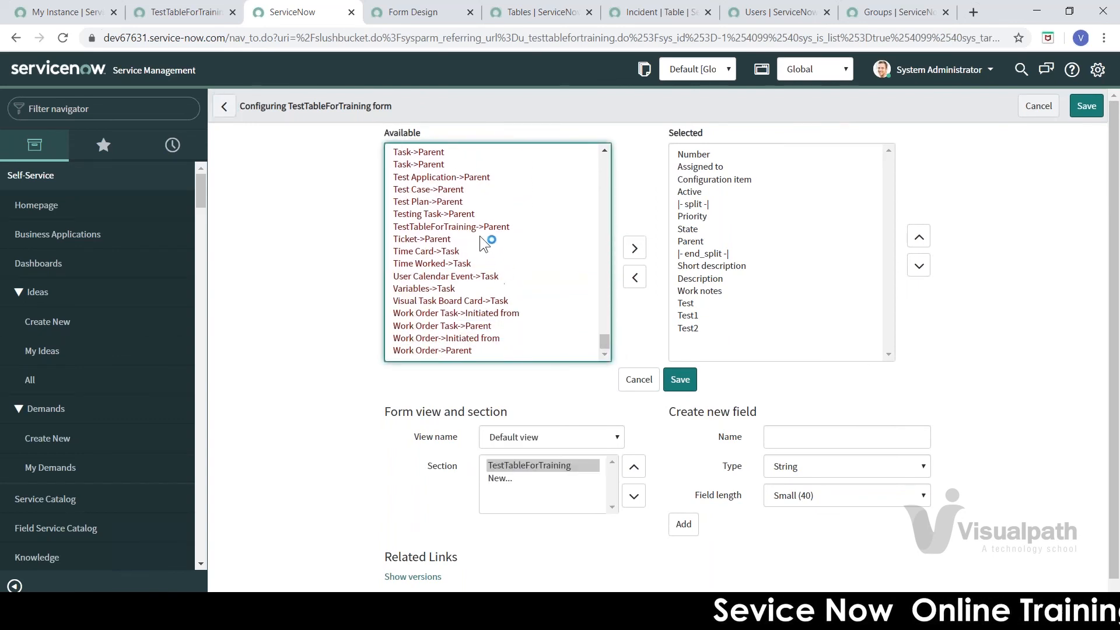
# Step: Confirm Test1 and Test2 appear at the end of the Selected fields list
pyautogui.click(478, 235)
pyautogui.press('Up')
pyautogui.press('Up')
pyautogui.press('Up')
pyautogui.press('Up')
pyautogui.press('Up')
pyautogui.press('Down')
pyautogui.press('Down')
pyautogui.press('Down')
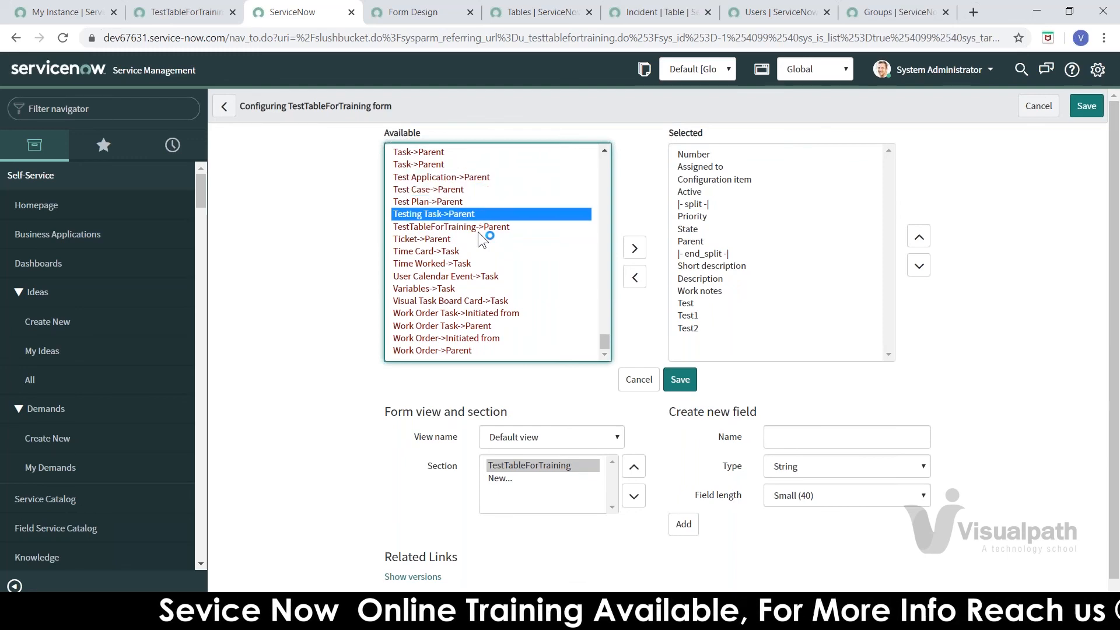
pyautogui.press('Down')
pyautogui.press('Down')
pyautogui.press('Up')
pyautogui.press('Up')
pyautogui.press('Up')
pyautogui.press('Up')
pyautogui.press('Up')
pyautogui.press('Up')
pyautogui.press('Up')
pyautogui.press('Up')
pyautogui.press('Up')
pyautogui.press('Up')
pyautogui.press('Up')
pyautogui.press('Up')
pyautogui.press('Up')
pyautogui.press('Up')
pyautogui.press('Up')
pyautogui.press('Up')
pyautogui.press('Up')
pyautogui.press('Up')
pyautogui.press('Up')
pyautogui.press('Up')
pyautogui.press('Up')
pyautogui.press('Up')
pyautogui.press('Up')
pyautogui.press('Up')
pyautogui.press('Up')
pyautogui.press('Up')
pyautogui.press('Up')
pyautogui.press('Up')
pyautogui.press('Up')
pyautogui.press('Up')
pyautogui.press('Up')
pyautogui.press('Up')
pyautogui.press('Up')
pyautogui.press('Up')
pyautogui.press('Up')
pyautogui.press('Up')
pyautogui.press('Up')
pyautogui.press('Up')
pyautogui.press('Up')
pyautogui.press('Up')
pyautogui.press('Up')
pyautogui.press('Up')
pyautogui.press('Up')
pyautogui.press('Up')
pyautogui.press('Up')
pyautogui.press('Up')
pyautogui.press('Up')
pyautogui.press('Up')
pyautogui.press('Up')
pyautogui.press('Up')
pyautogui.press('Up')
pyautogui.press('Up')
pyautogui.press('Up')
pyautogui.press('Up')
pyautogui.press('Up')
pyautogui.press('Up')
pyautogui.press('Up')
pyautogui.press('Up')
pyautogui.press('Up')
pyautogui.press('Up')
pyautogui.press('Up')
pyautogui.press('Up')
pyautogui.press('Up')
pyautogui.press('Up')
pyautogui.press('Up')
pyautogui.press('Up')
pyautogui.press('Up')
pyautogui.press('Up')
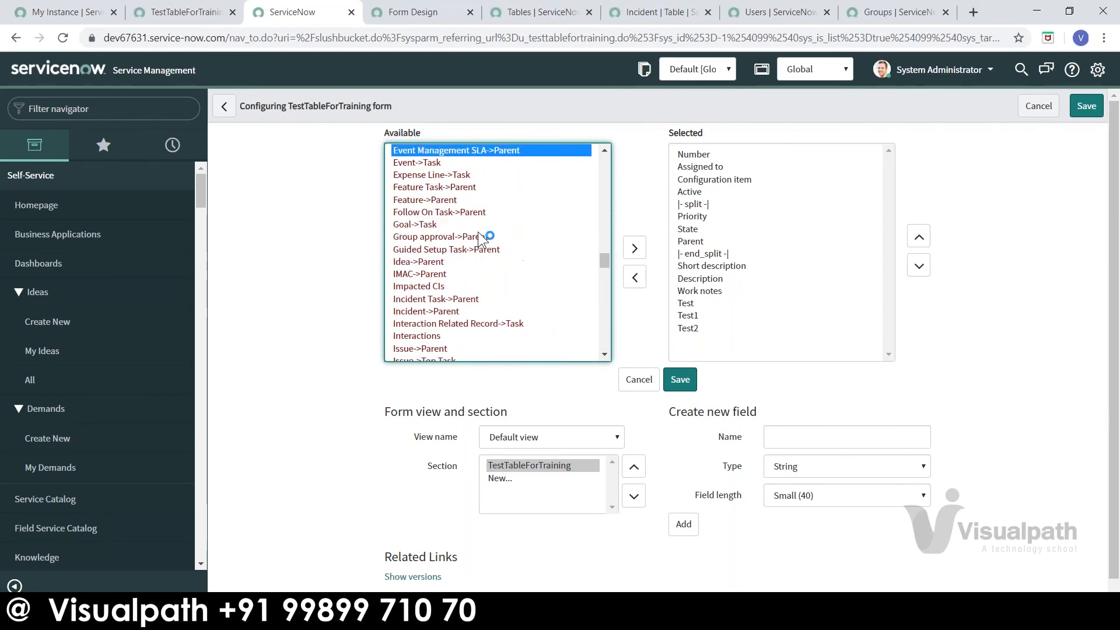
pyautogui.press('Up')
pyautogui.press('Up')
pyautogui.press('Up')
pyautogui.press('Up')
pyautogui.press('Up')
pyautogui.press('Up')
pyautogui.press('Up')
pyautogui.press('Up')
pyautogui.press('Up')
pyautogui.press('Up')
pyautogui.press('Up')
pyautogui.press('Up')
pyautogui.press('Up')
pyautogui.press('Up')
pyautogui.press('Up')
pyautogui.press('Up')
pyautogui.press('Up')
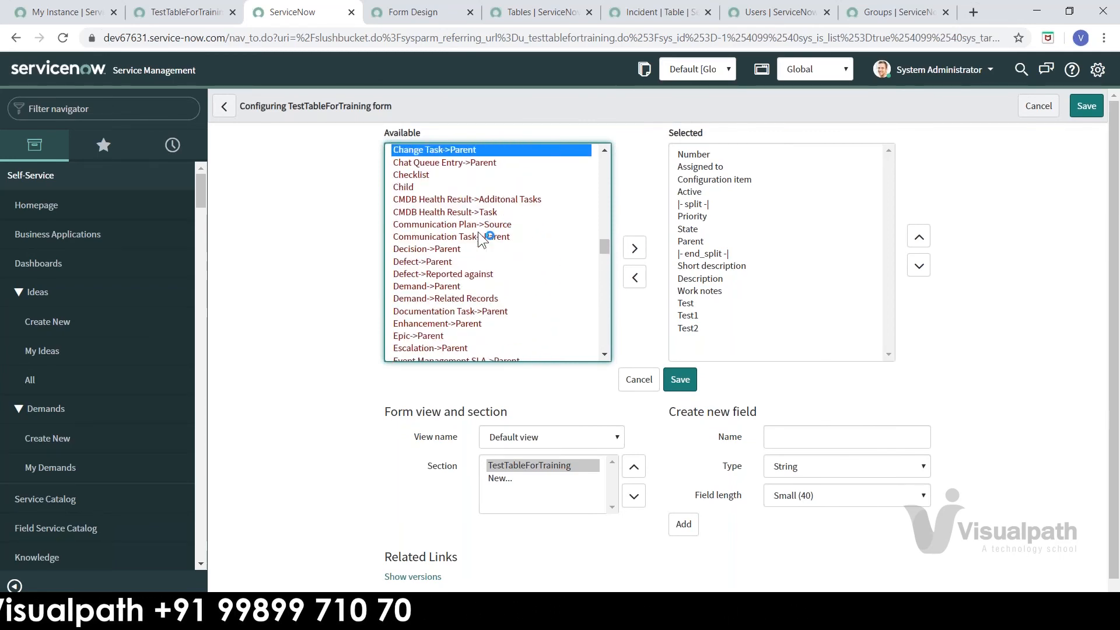
pyautogui.click(685, 317)
pyautogui.click(690, 326)
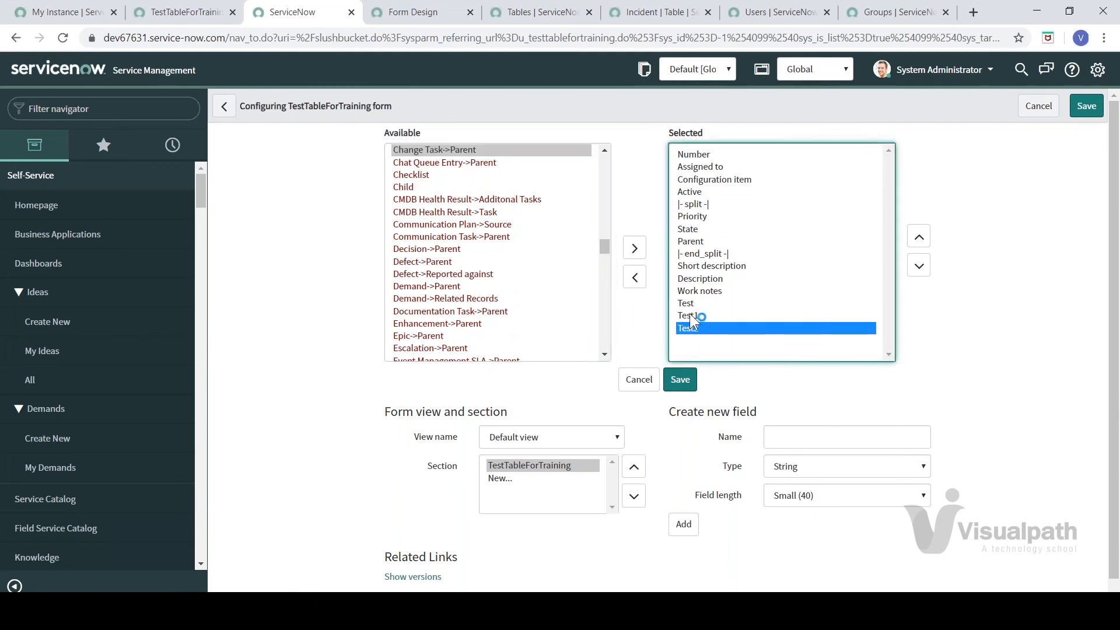
pyautogui.click(690, 313)
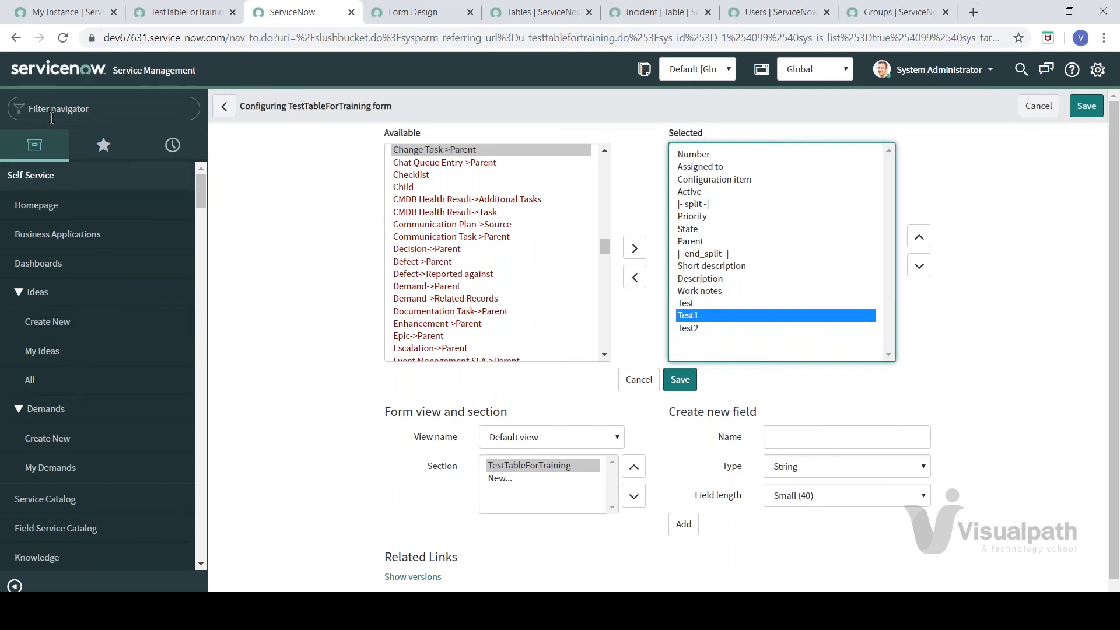
pyautogui.click(458, 287)
pyautogui.click(100, 117)
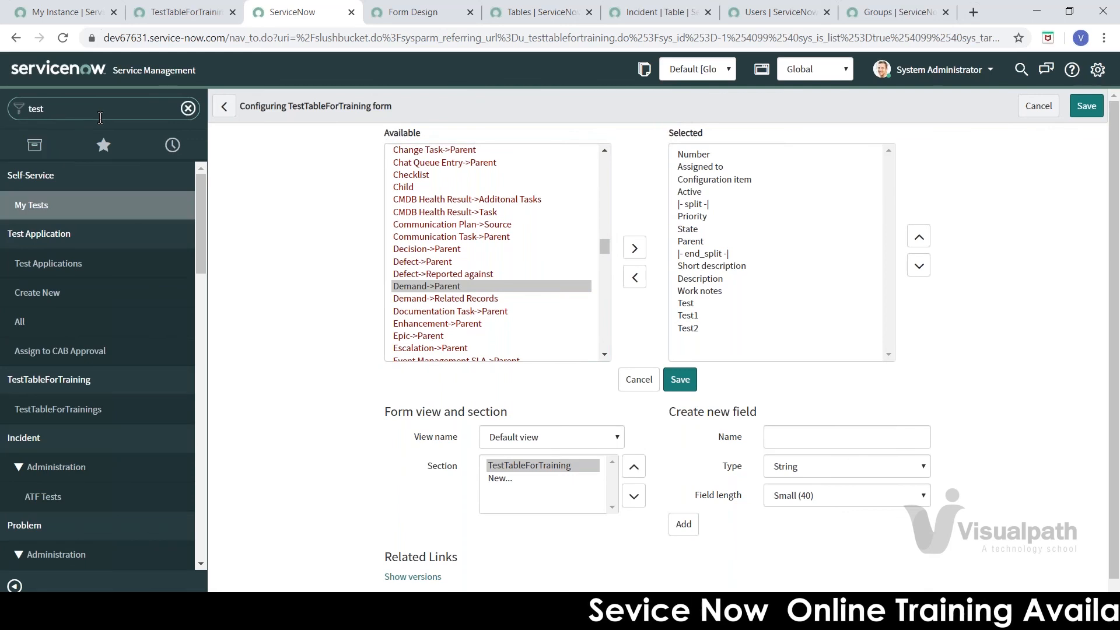
# Step: Start a new TestTableForTraining record and open Configure Dictionary for the Test1 field
pyautogui.write('testt')
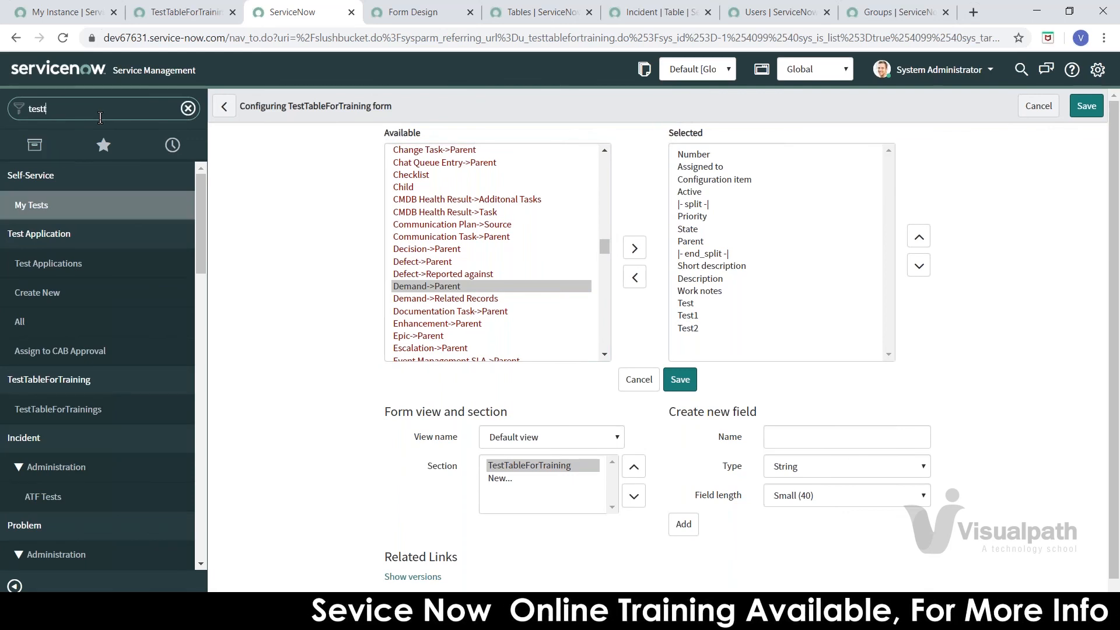
pyautogui.write('a')
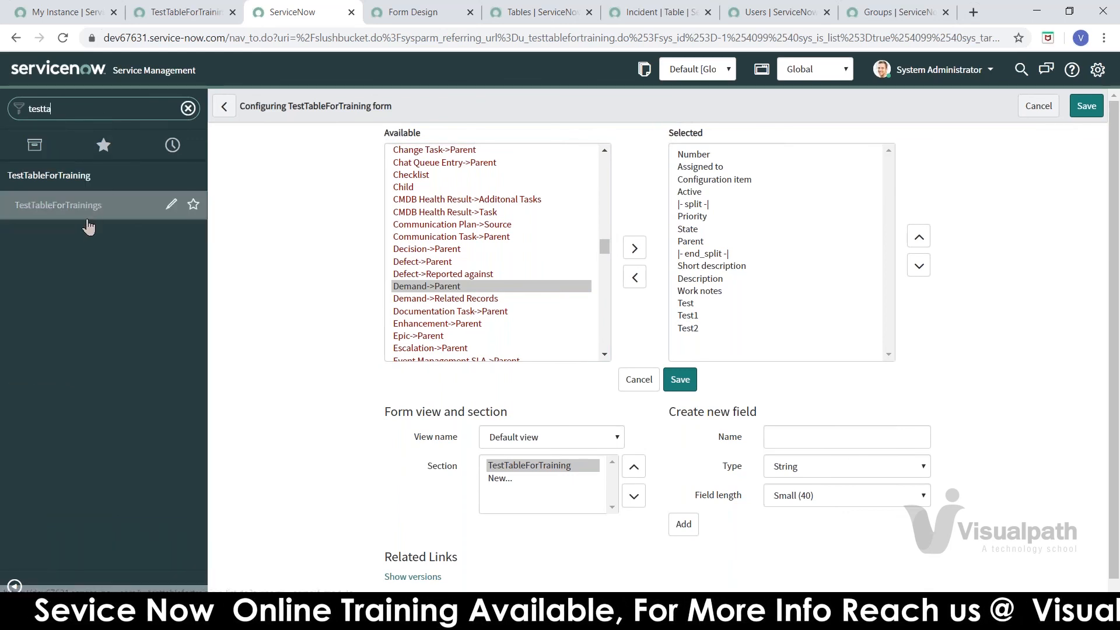
pyautogui.click(87, 205)
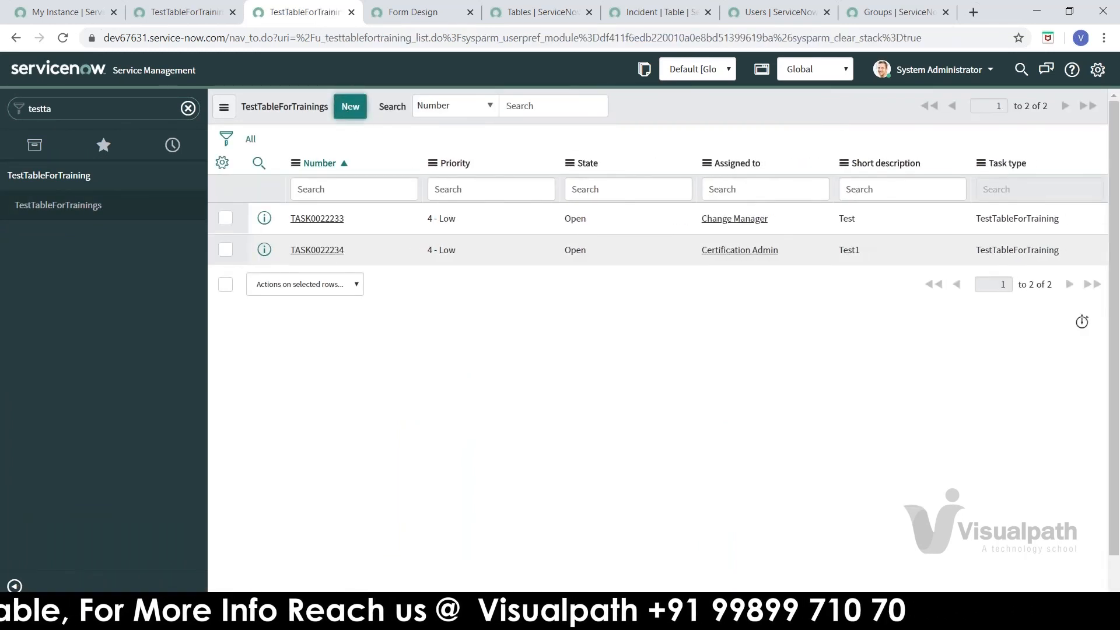
pyautogui.click(349, 108)
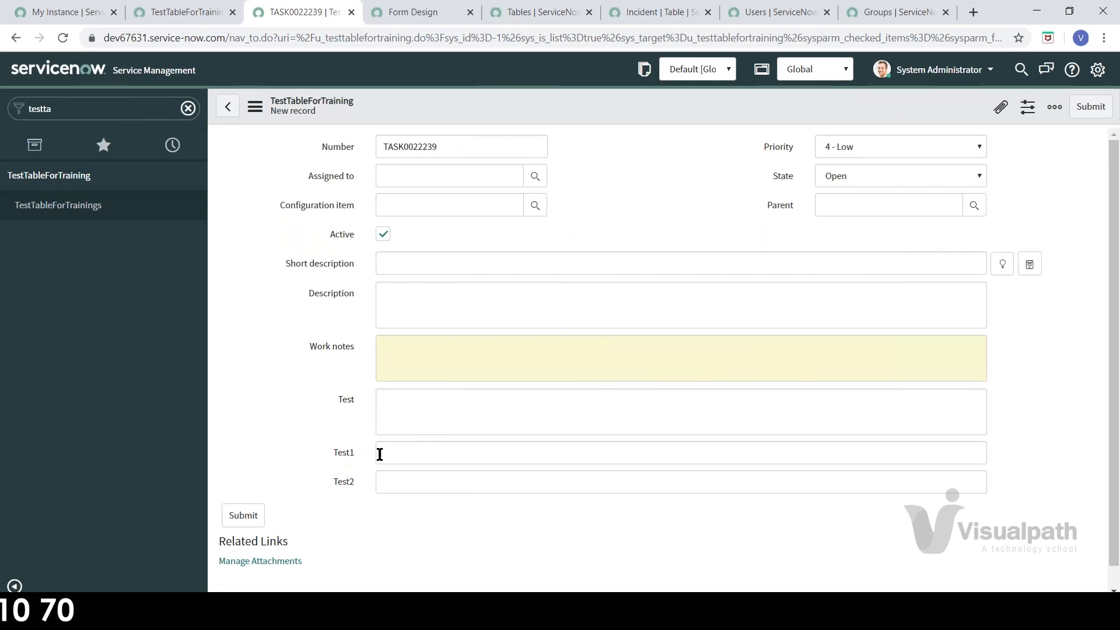
pyautogui.rightClick(542, 112)
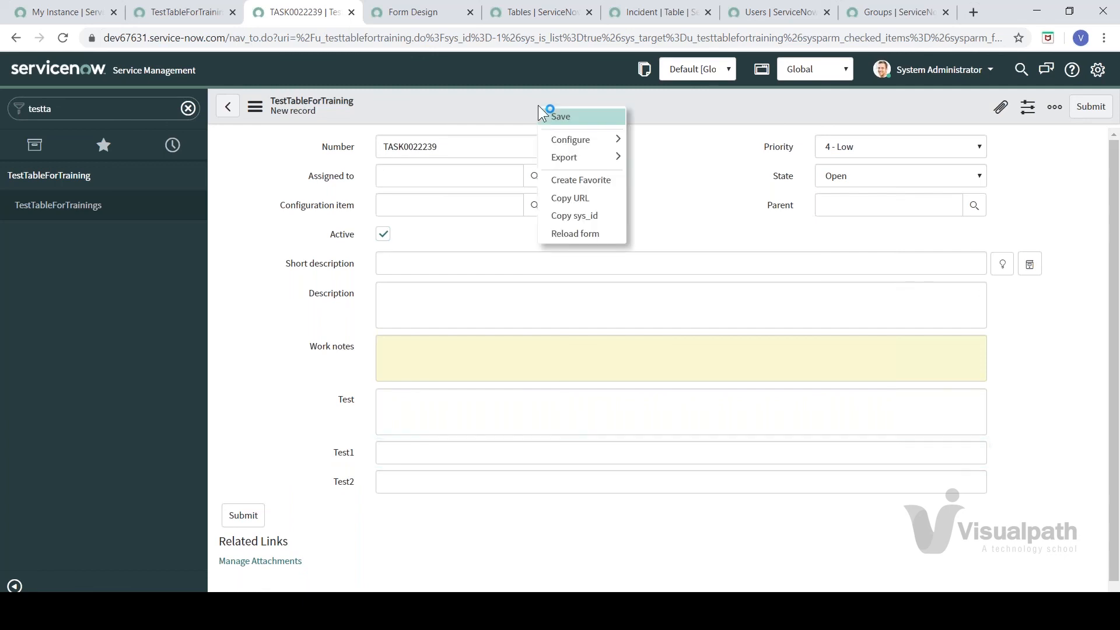
pyautogui.rightClick(351, 458)
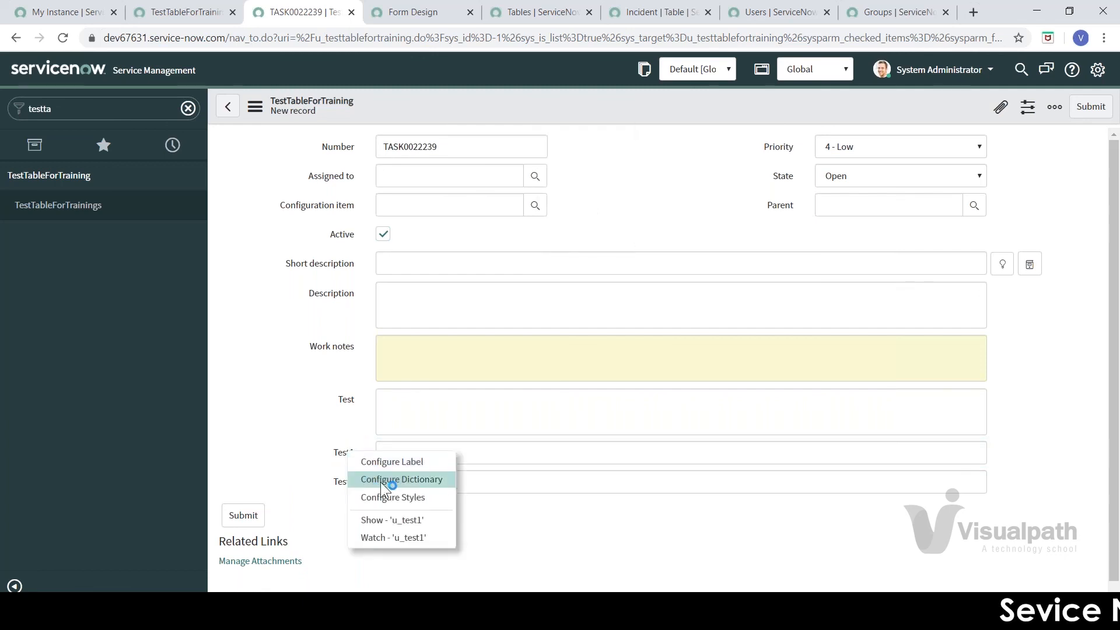
pyautogui.click(349, 477)
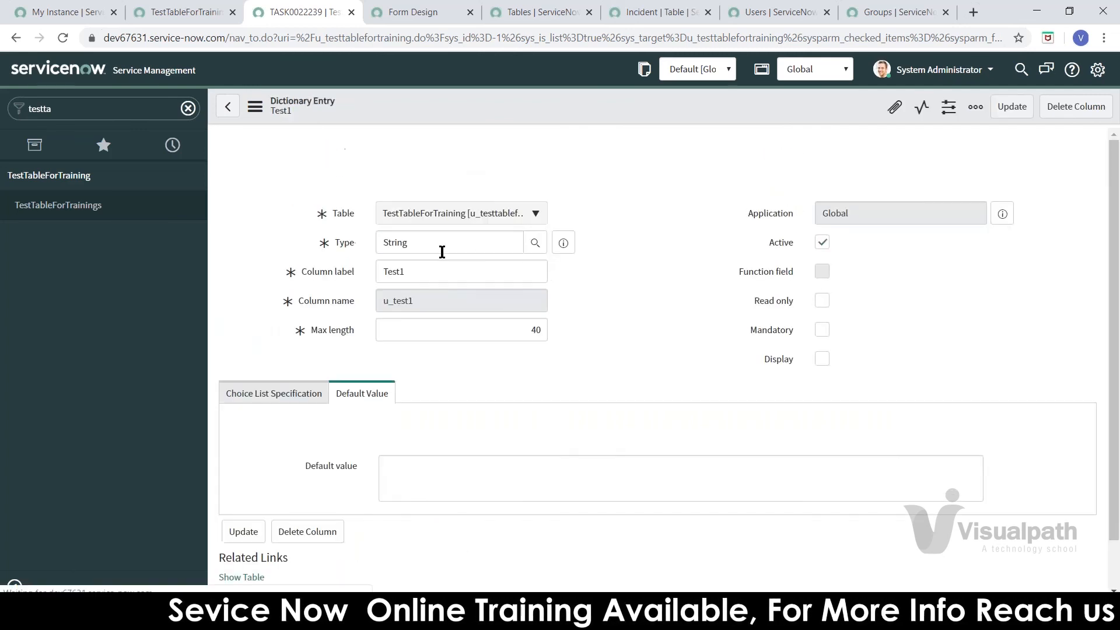
# Step: Change Test1's type to Date/Time, using the type lookup filtered by 'date', and save
pyautogui.click(535, 244)
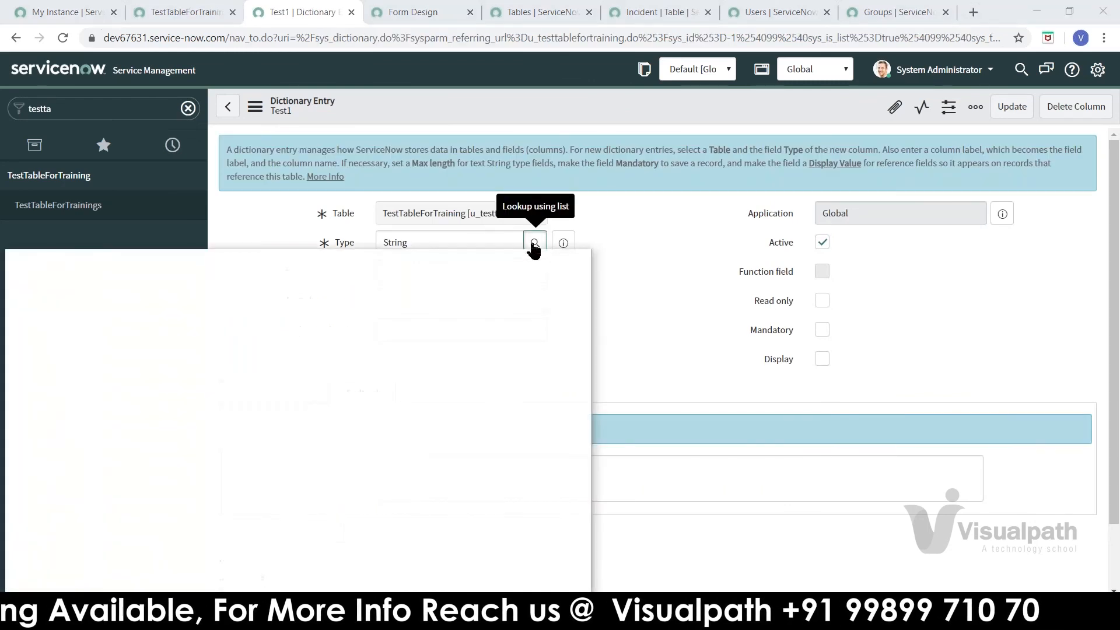
pyautogui.click(108, 415)
pyautogui.write('date')
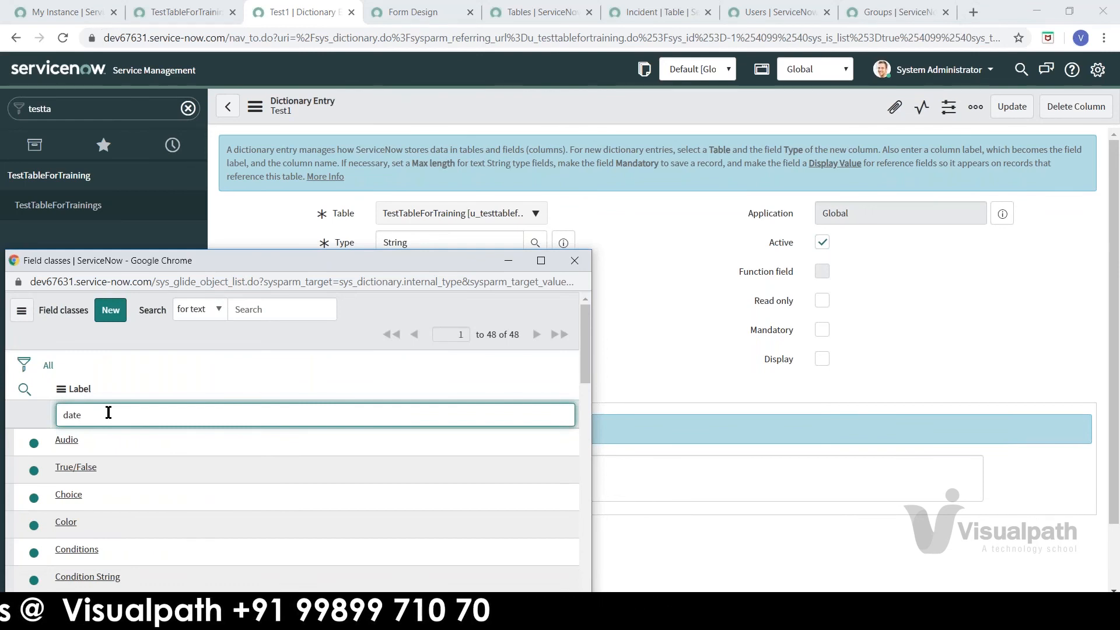
pyautogui.press('Return')
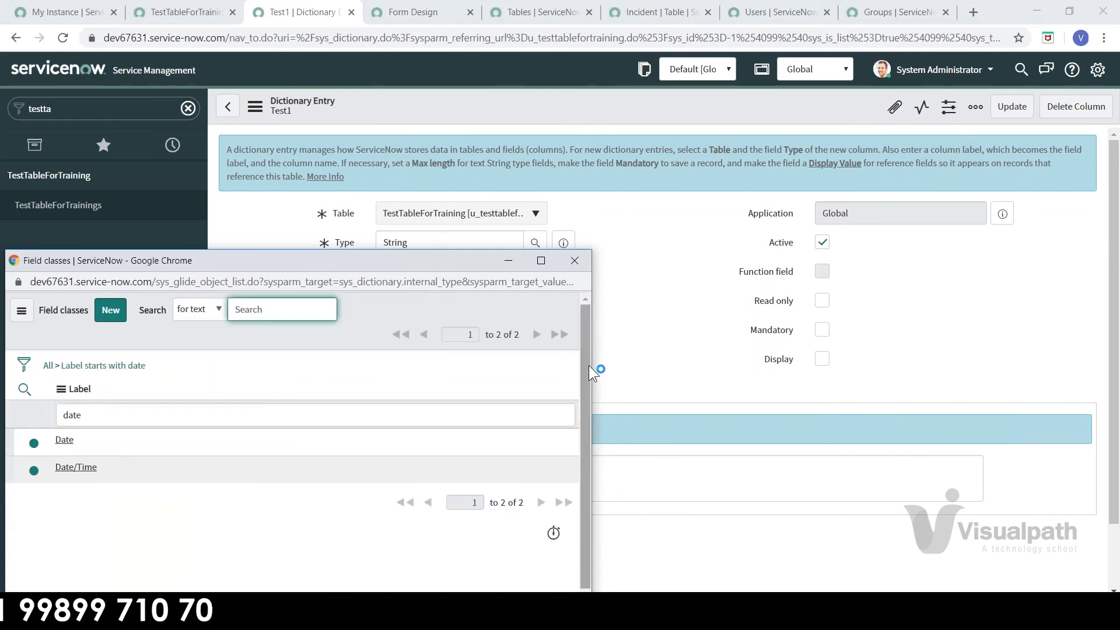
pyautogui.click(64, 467)
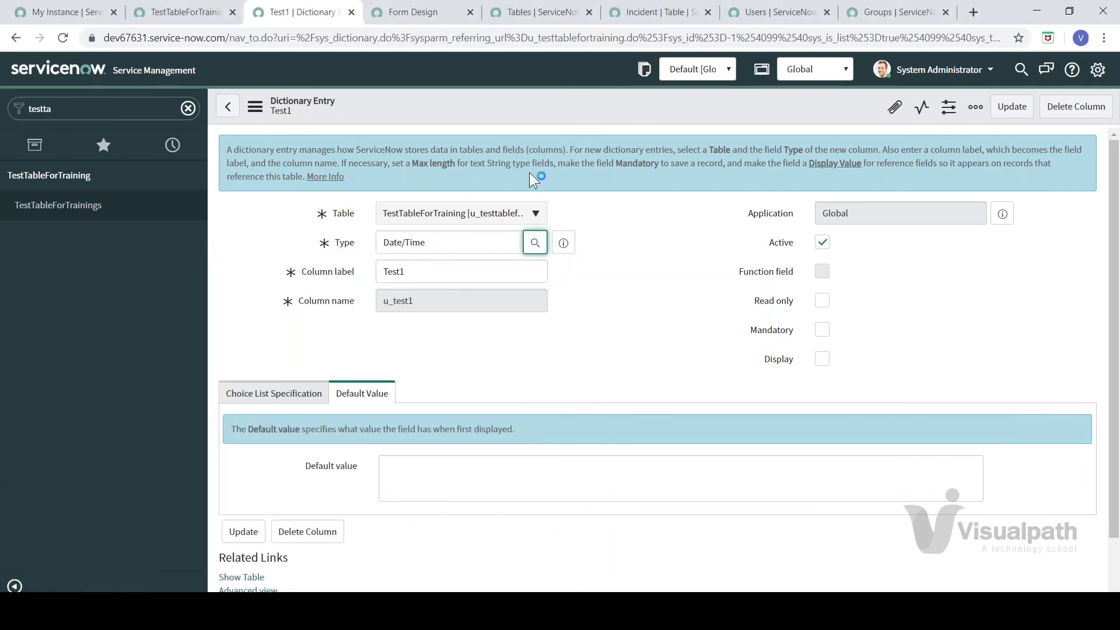
pyautogui.rightClick(538, 115)
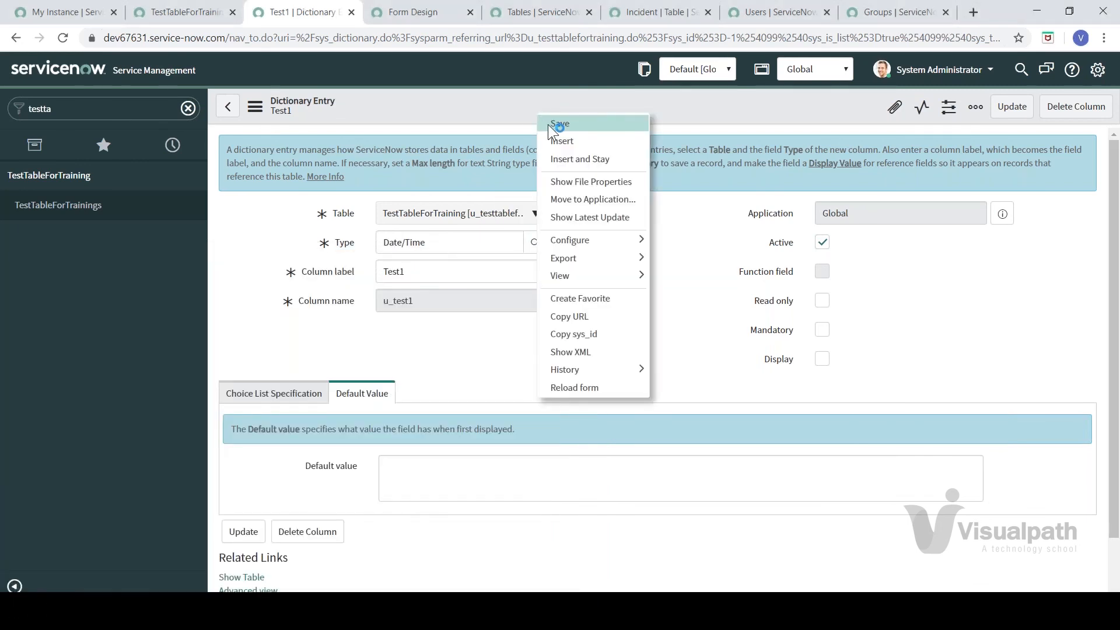
pyautogui.click(548, 125)
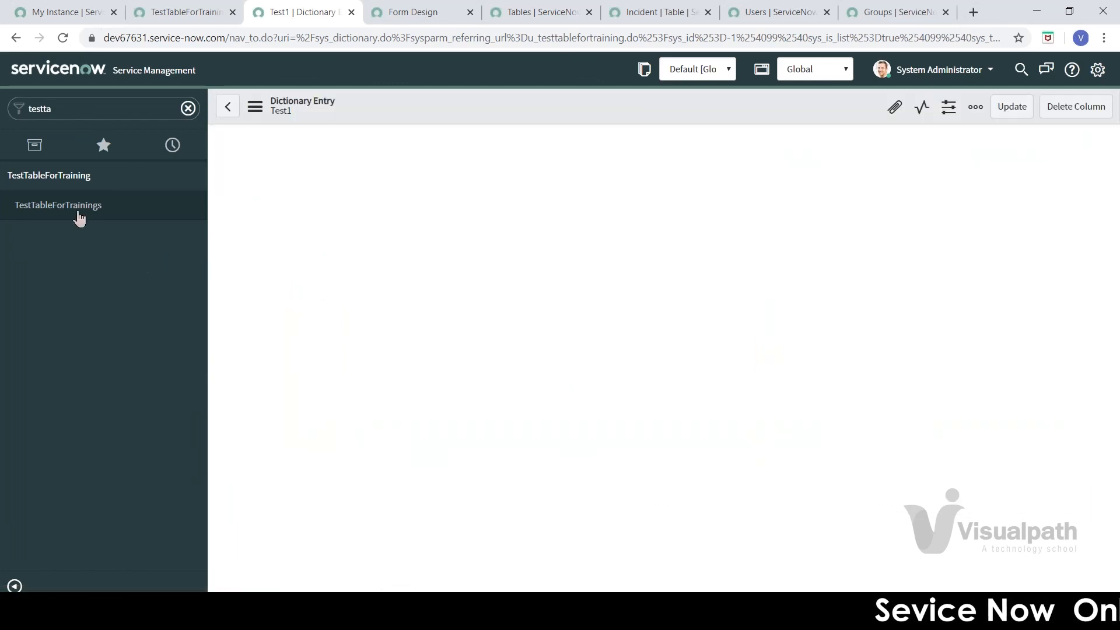
pyautogui.click(76, 210)
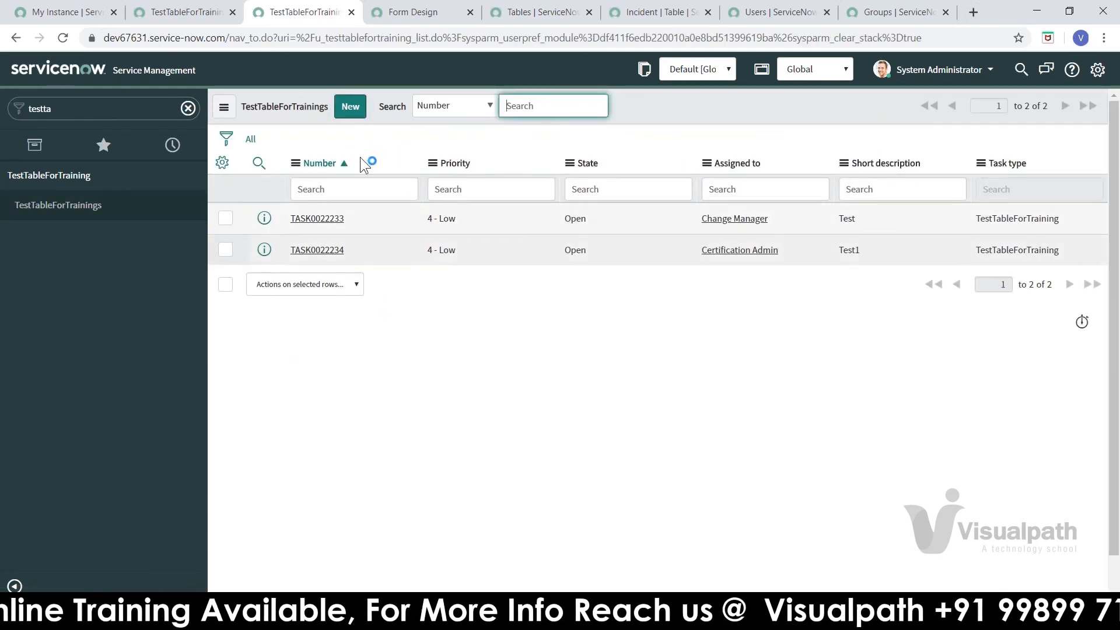
pyautogui.click(353, 111)
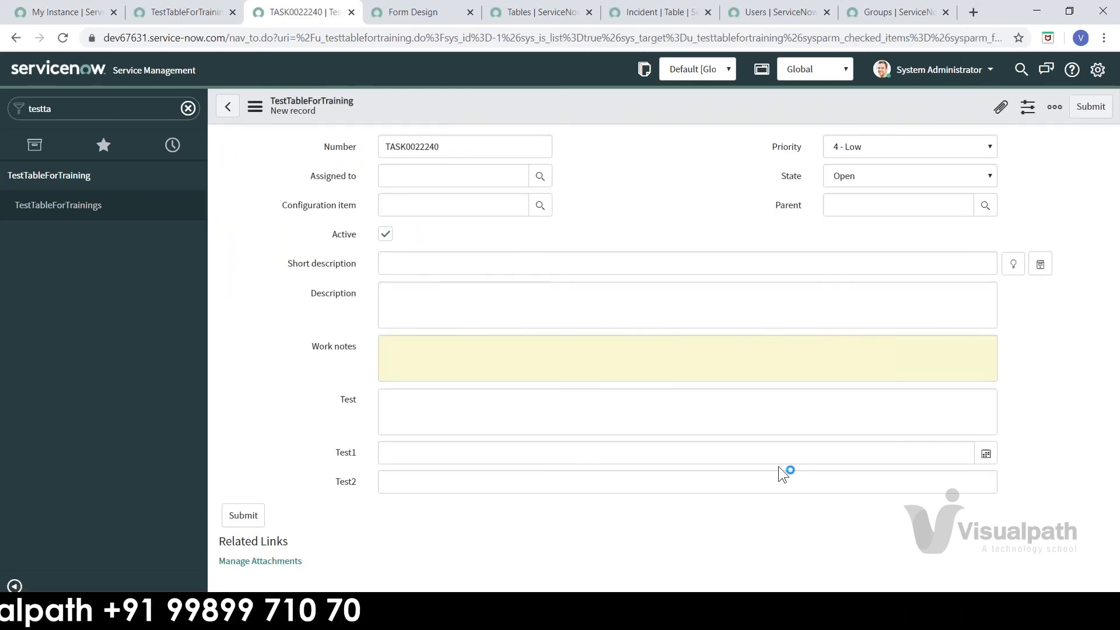
pyautogui.click(770, 453)
pyautogui.click(976, 455)
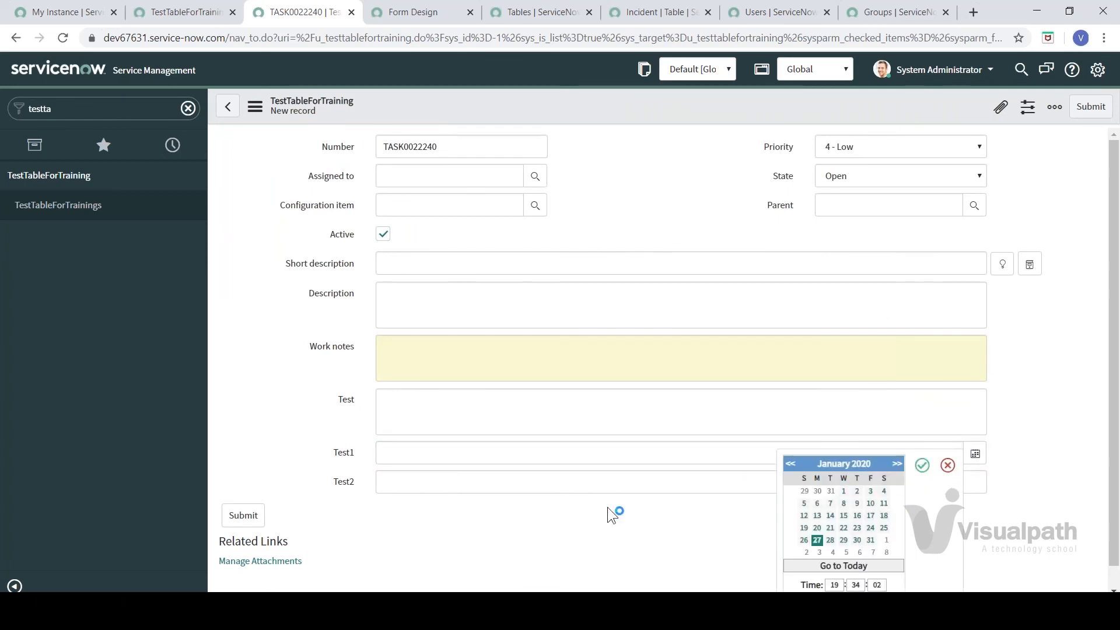
pyautogui.click(576, 508)
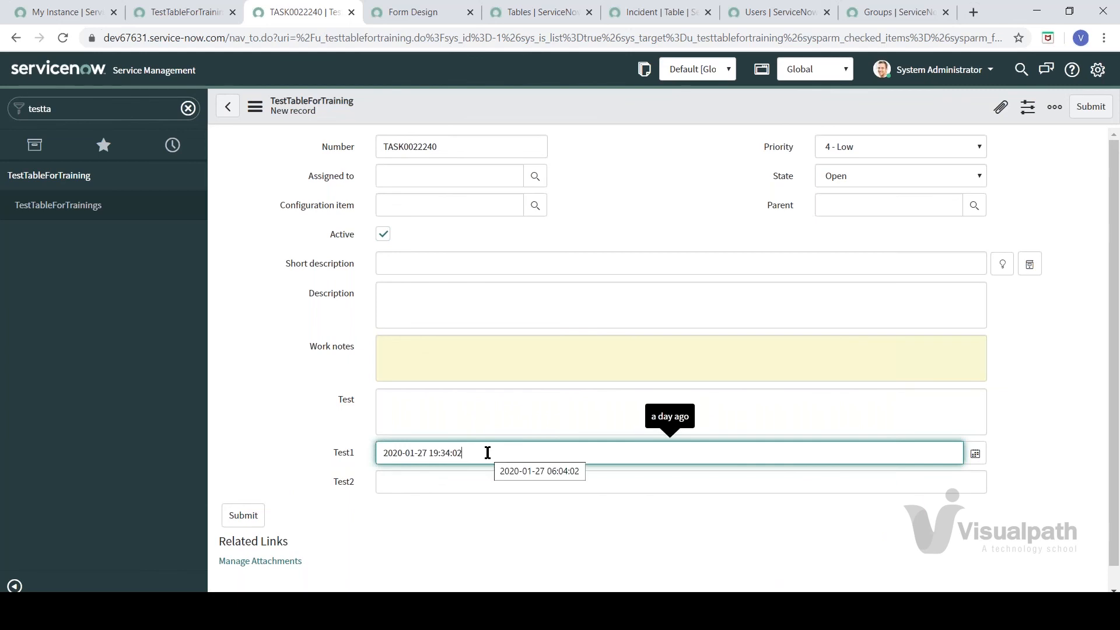
pyautogui.click(399, 481)
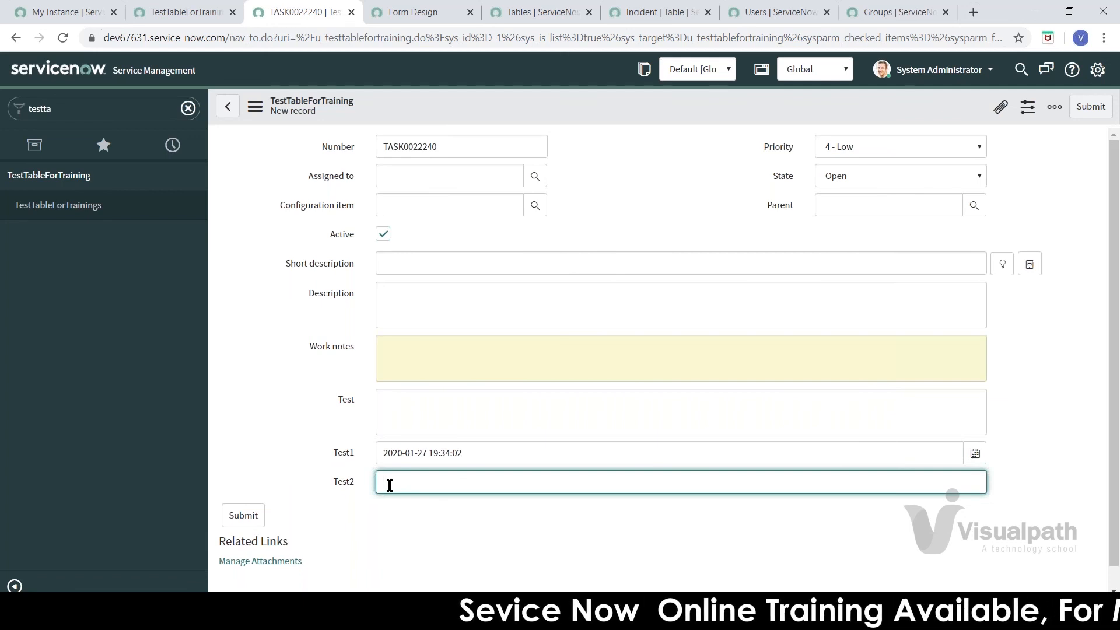
pyautogui.rightClick(352, 485)
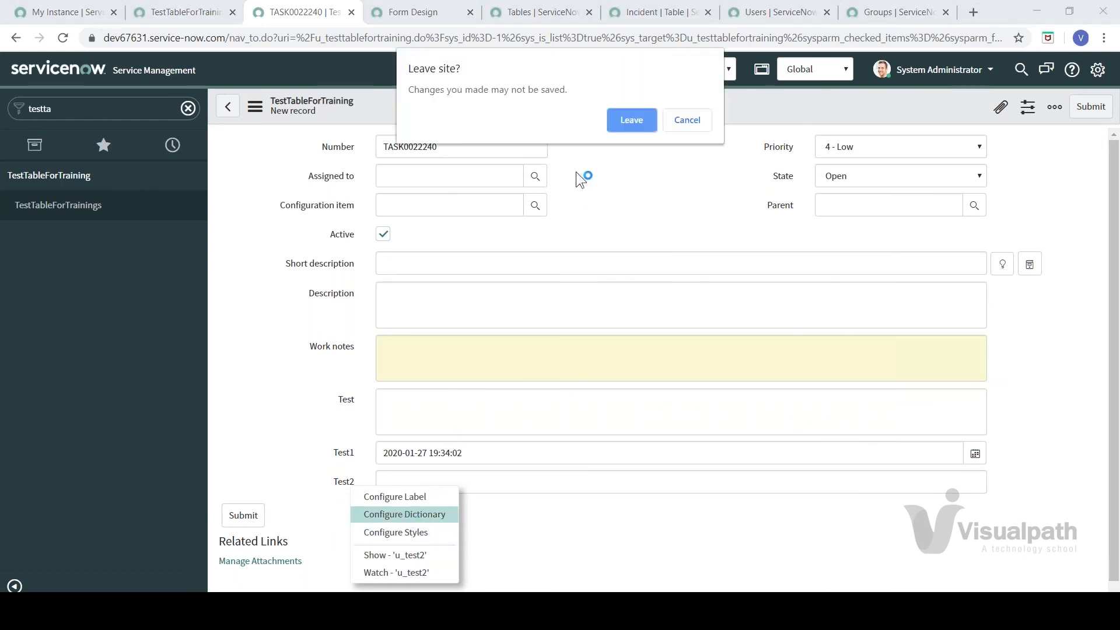
# Step: Leave the unsaved record and review the related lists of Test2's dictionary entry
pyautogui.click(621, 120)
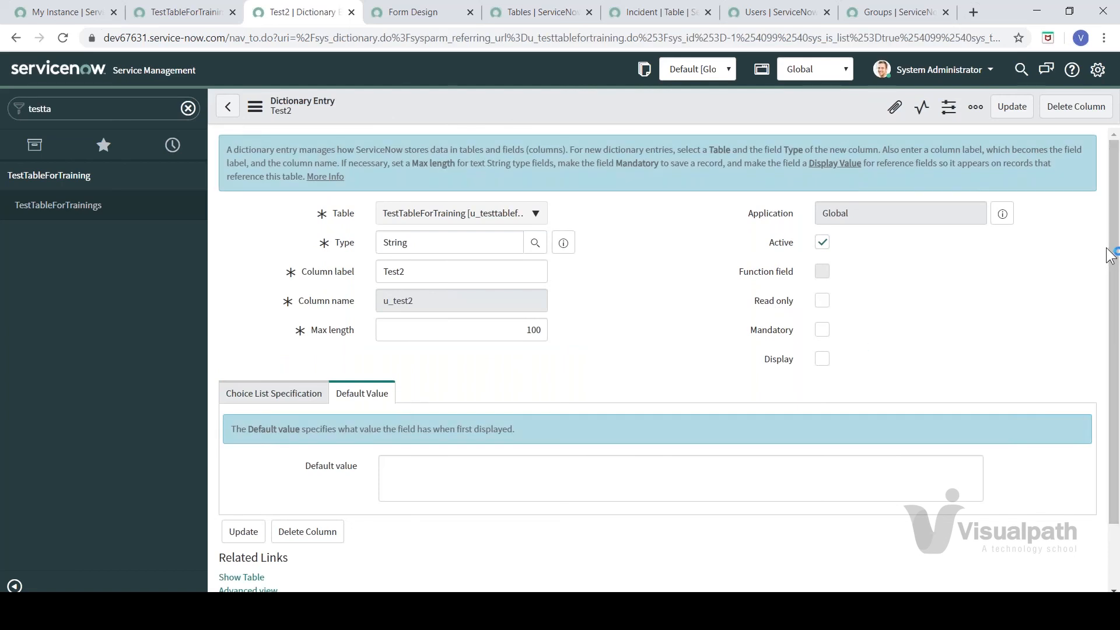
pyautogui.moveTo(1113, 271); pyautogui.dragTo(1097, 418)
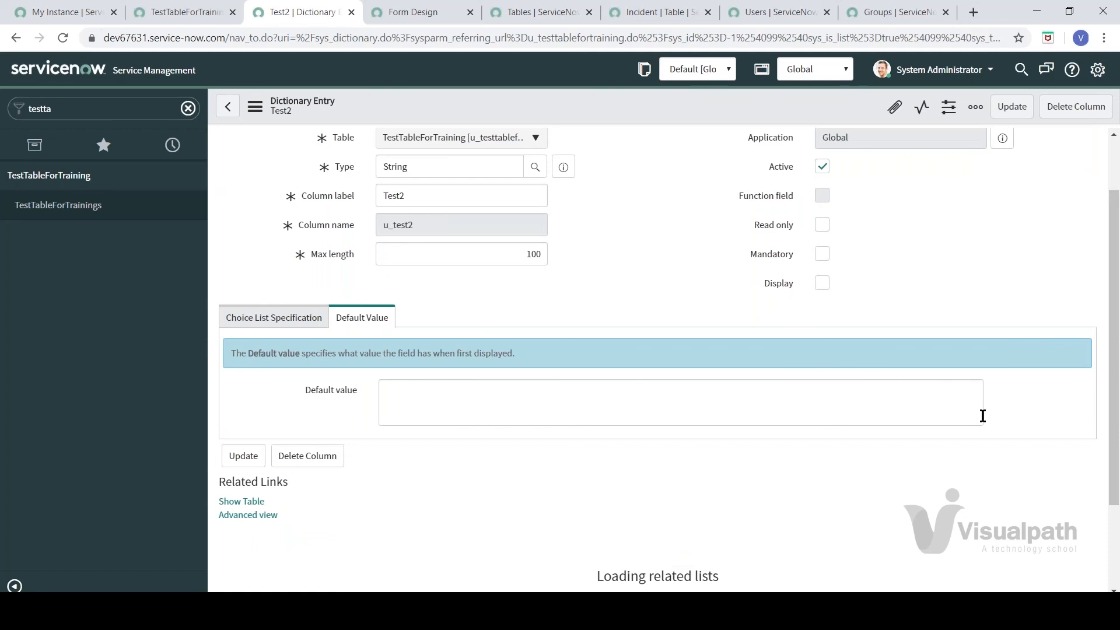
pyautogui.moveTo(1113, 332); pyautogui.dragTo(1116, 447)
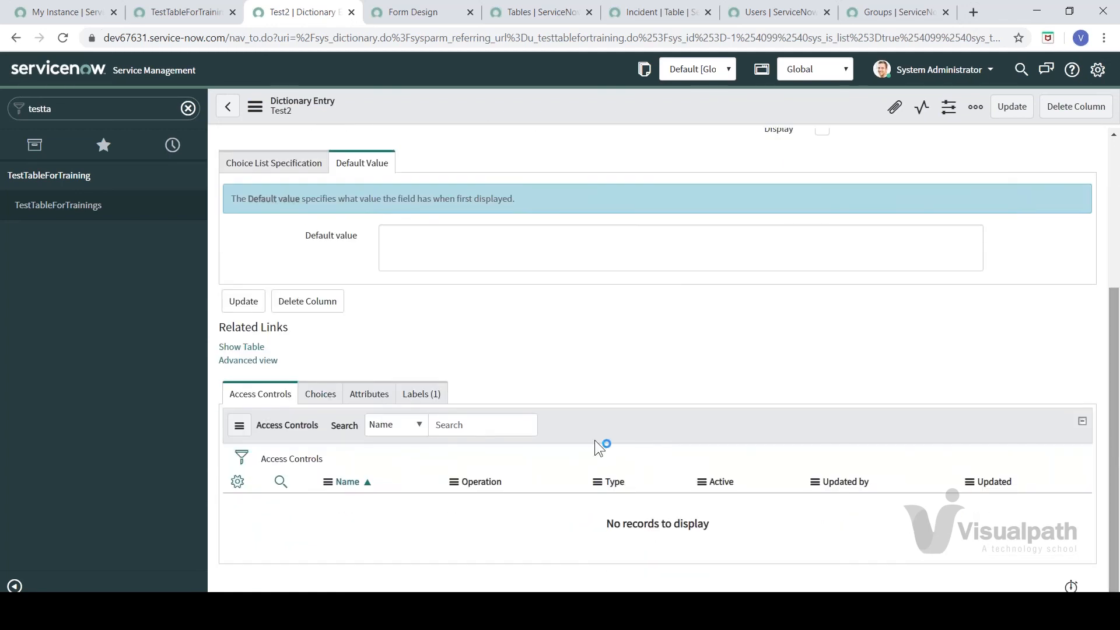
pyautogui.click(316, 398)
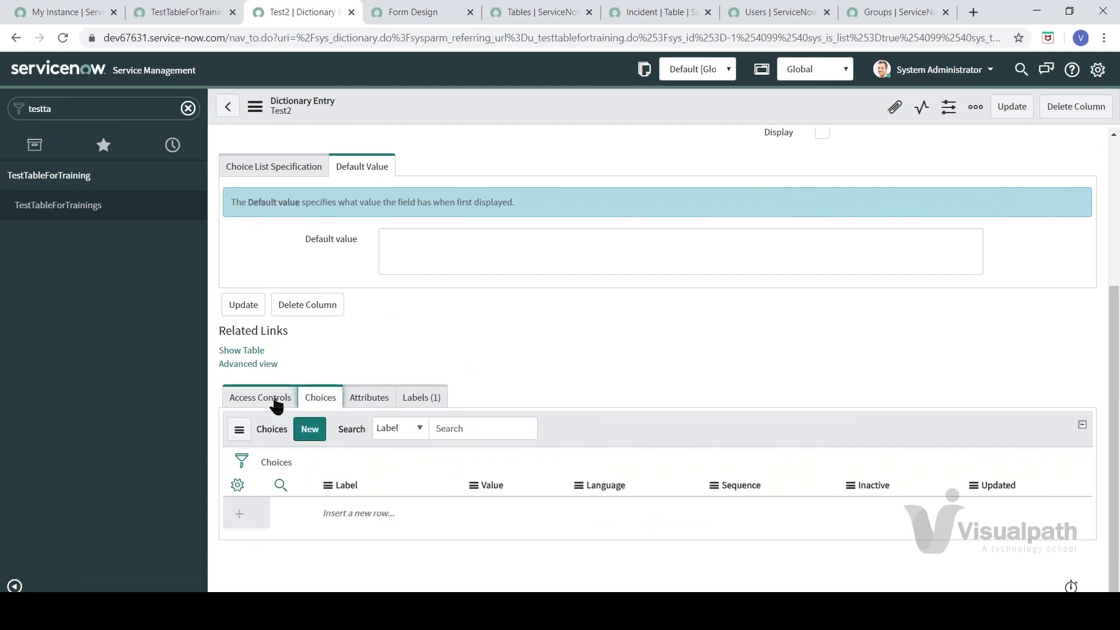
pyautogui.click(276, 402)
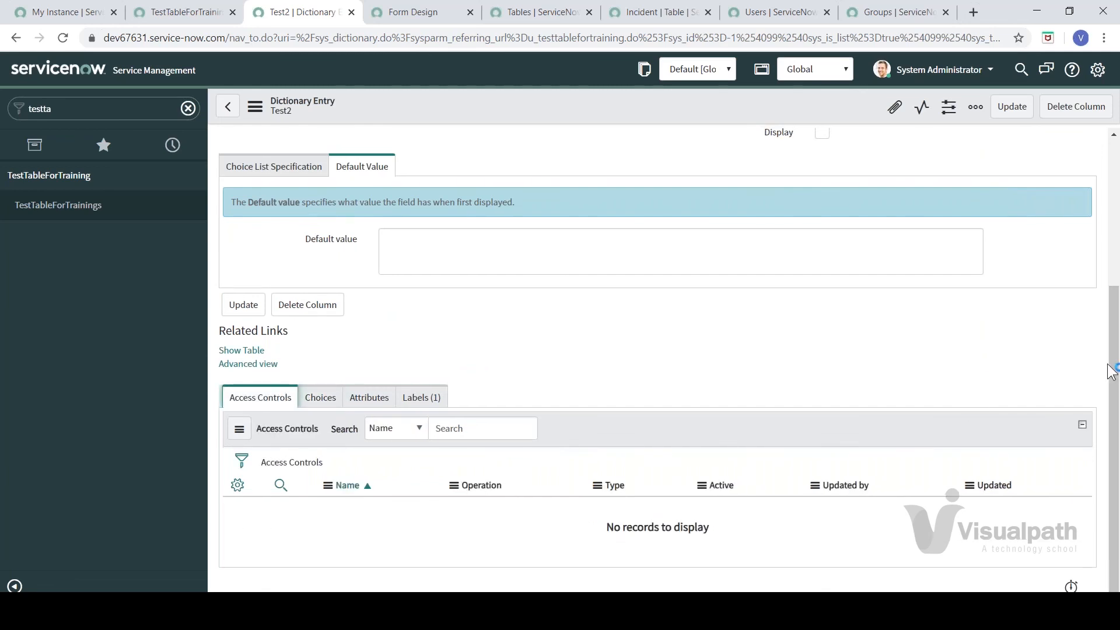
pyautogui.moveTo(1119, 241); pyautogui.dragTo(1119, 169)
# Step: Check Test2's Choice List Specification, keeping Choice at -- None --
pyautogui.click(271, 399)
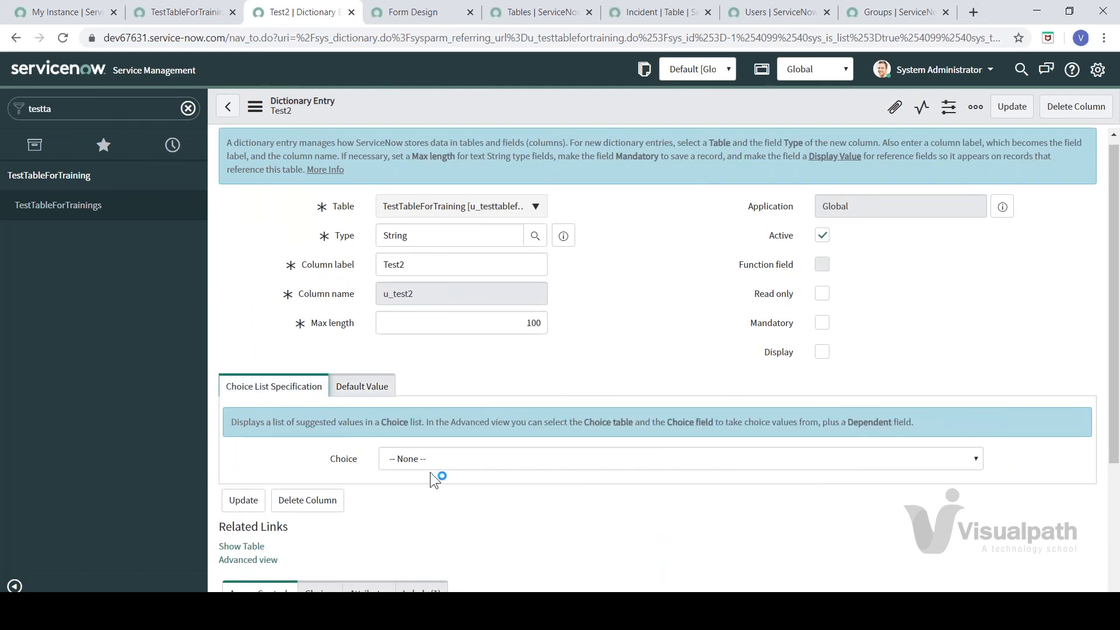
pyautogui.click(432, 468)
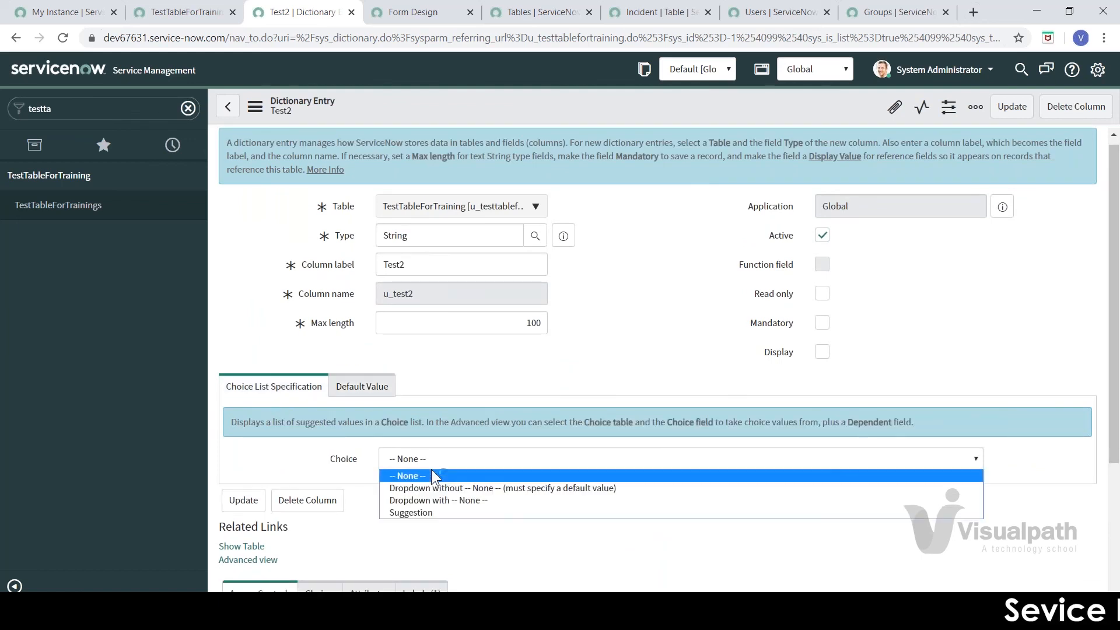
pyautogui.click(529, 366)
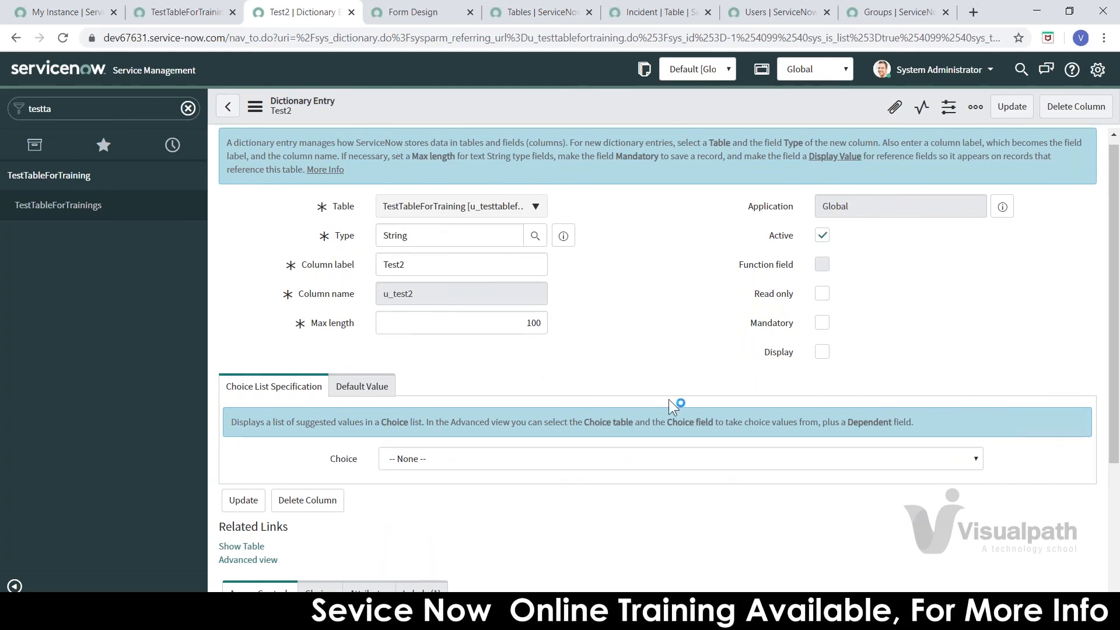
pyautogui.click(361, 387)
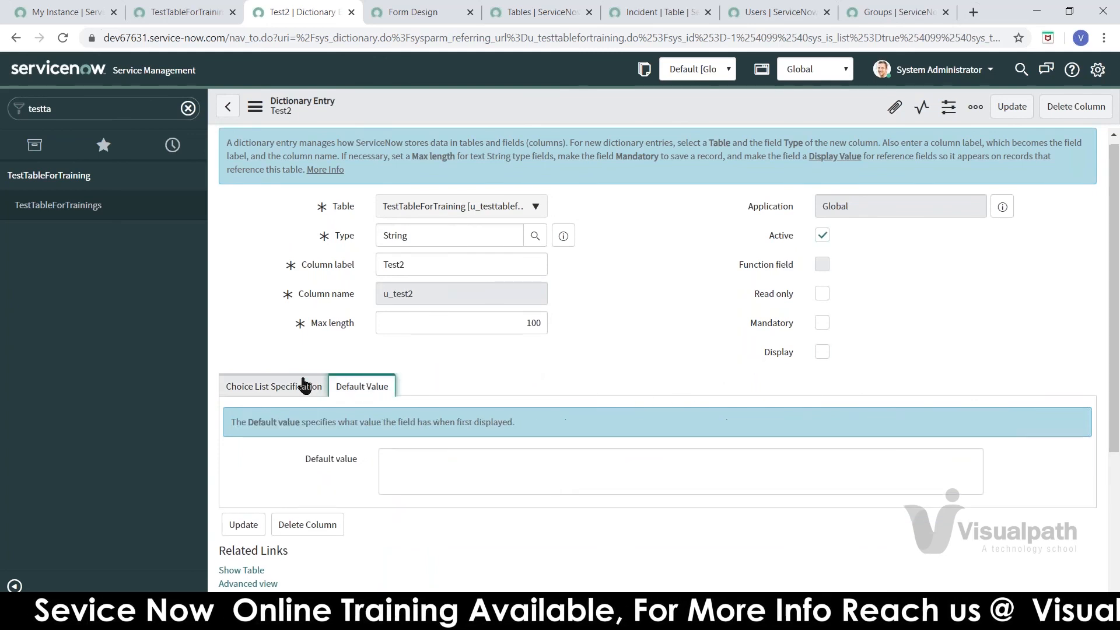
pyautogui.click(302, 385)
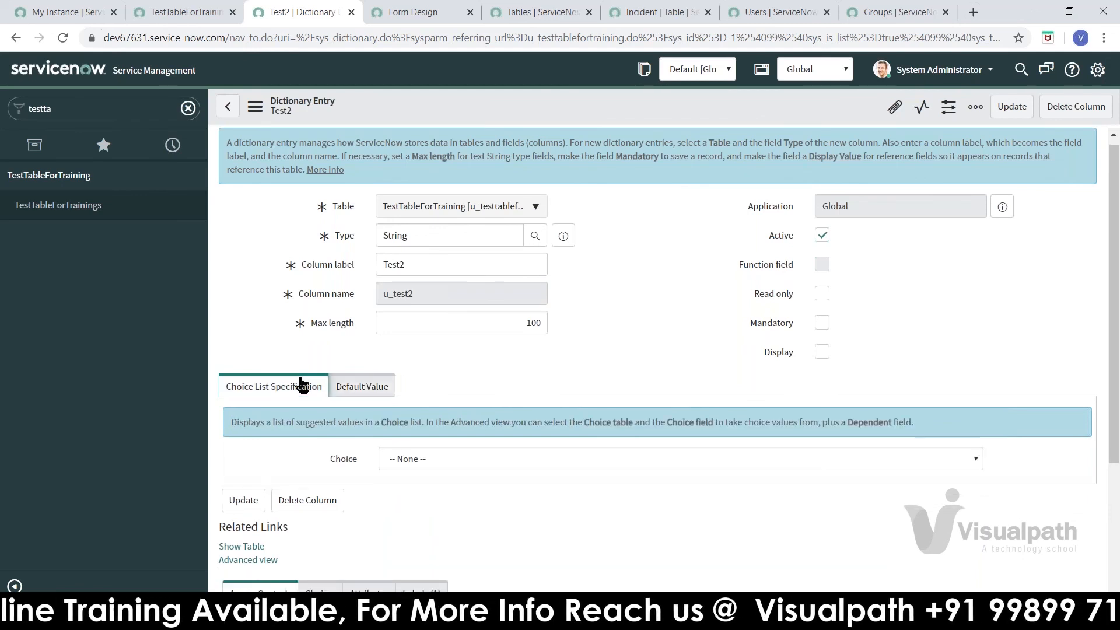